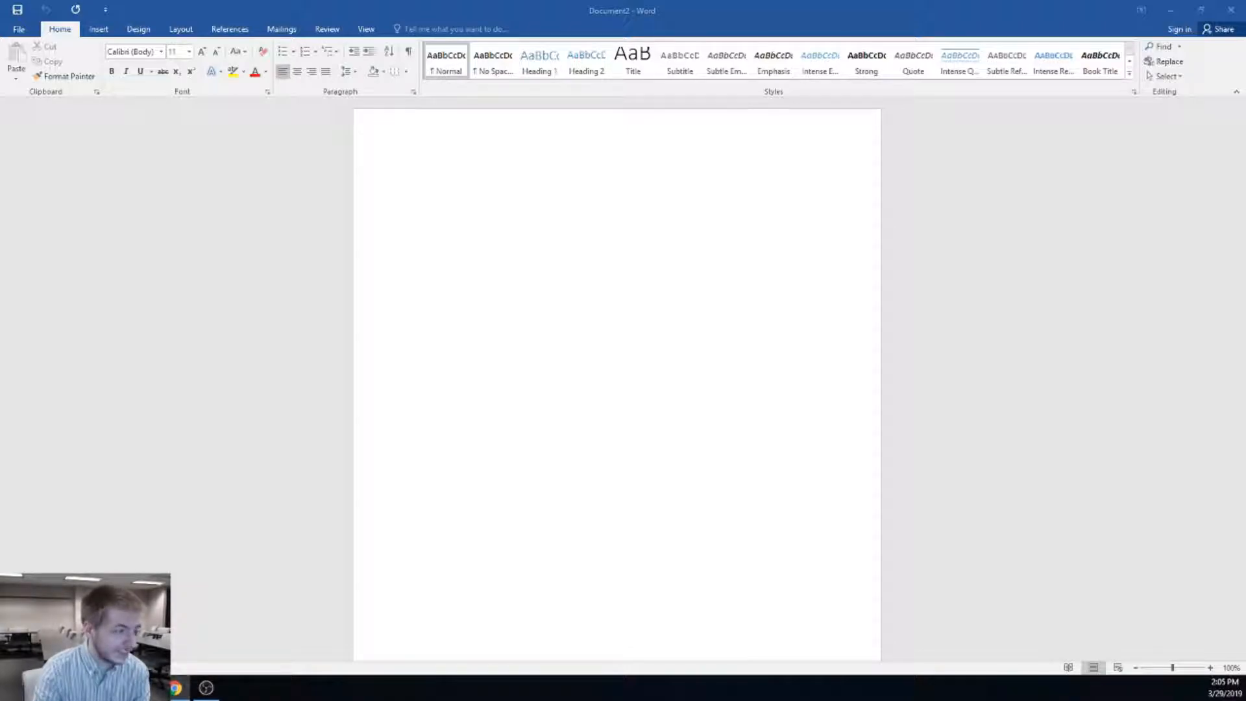
Check the recent documents list, return to the blank document, and reset the zoom to 100%
{"action": "left_click", "coordinate": [503, 273]}
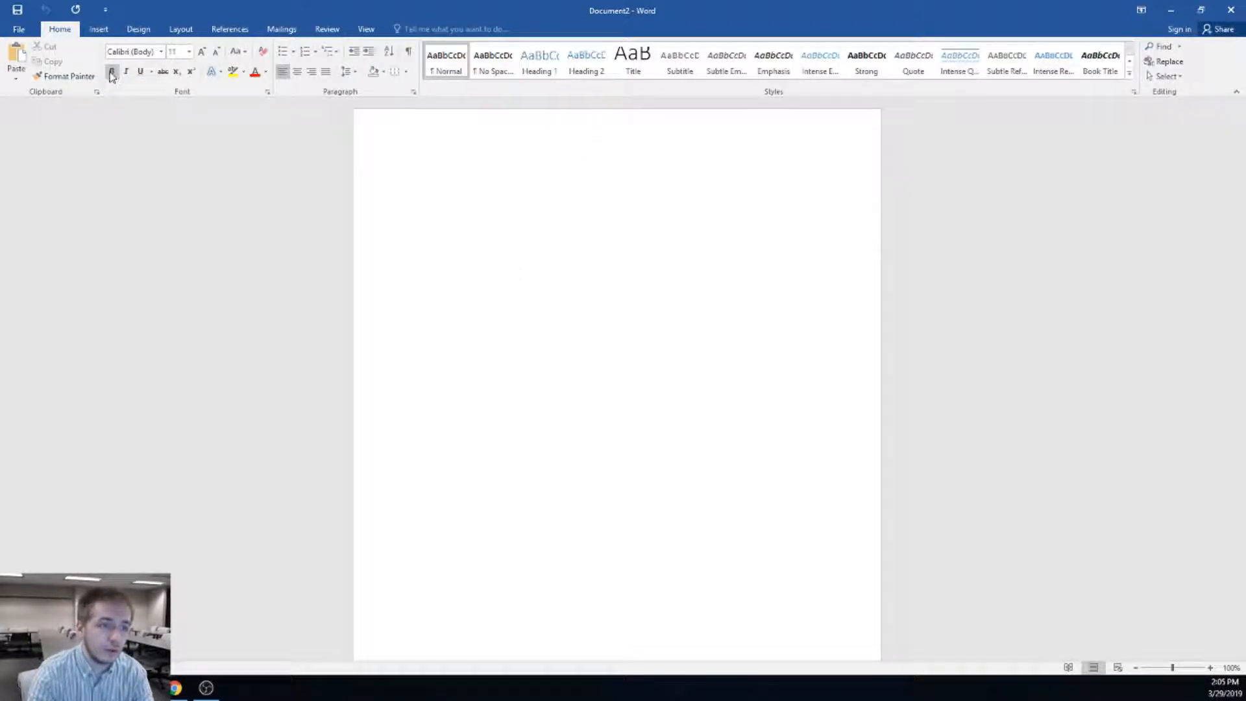
{"action": "left_click", "coordinate": [28, 33]}
{"action": "left_click", "coordinate": [39, 109]}
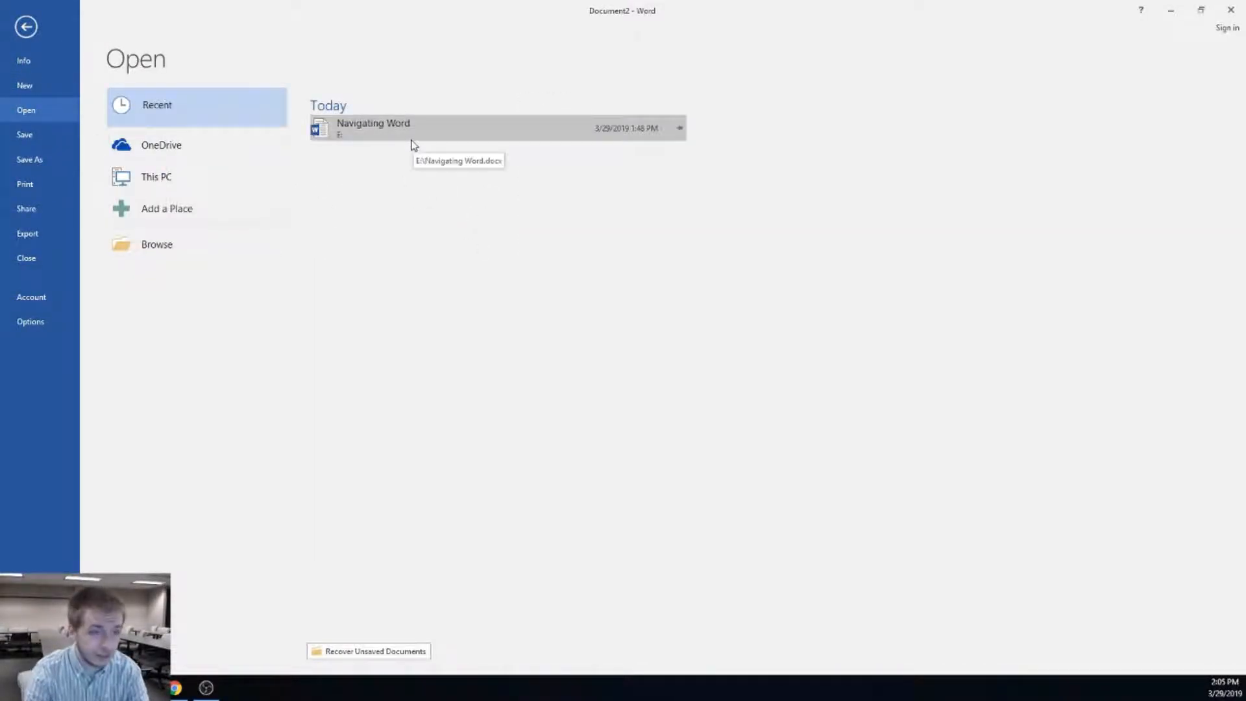
{"action": "left_click", "coordinate": [27, 29]}
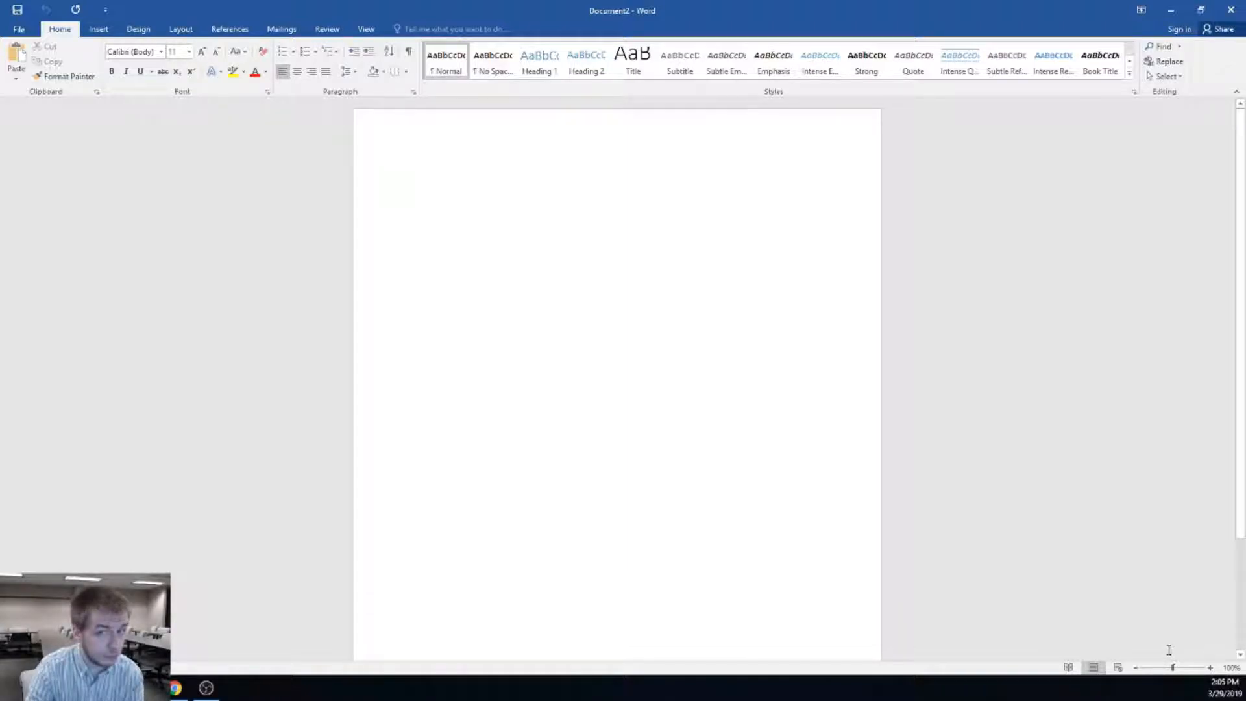
{"action": "left_click", "coordinate": [1210, 668]}
{"action": "left_click", "coordinate": [1210, 667]}
{"action": "left_click", "coordinate": [1210, 668]}
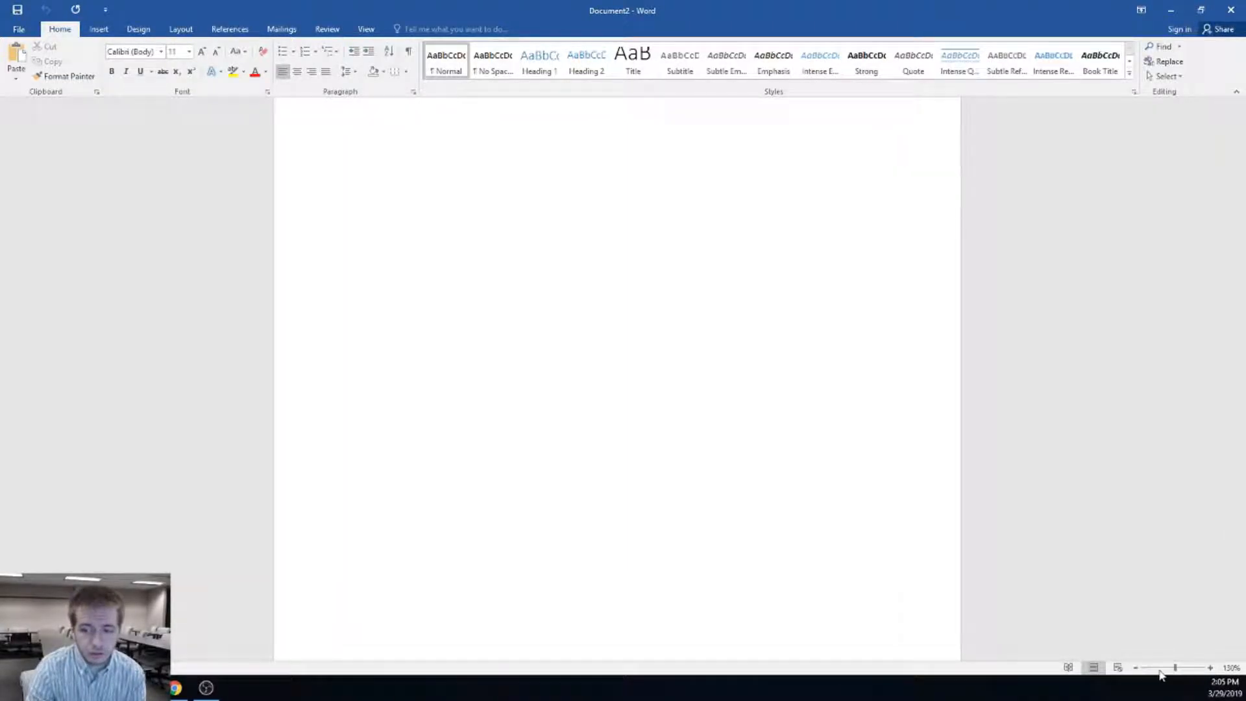
{"action": "left_click", "coordinate": [1136, 668]}
{"action": "left_click", "coordinate": [1136, 668]}
{"action": "left_click", "coordinate": [1136, 668]}
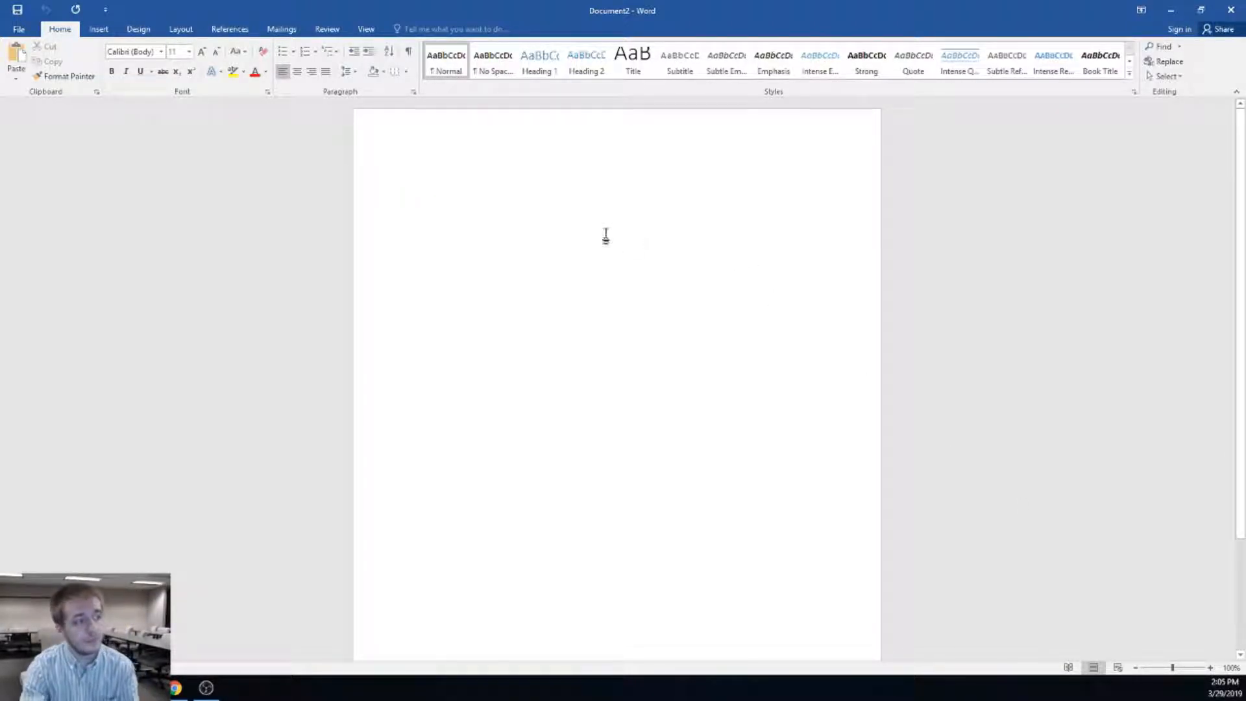
Turn on the rulers from the View tab and return to Home
{"action": "left_click", "coordinate": [367, 30]}
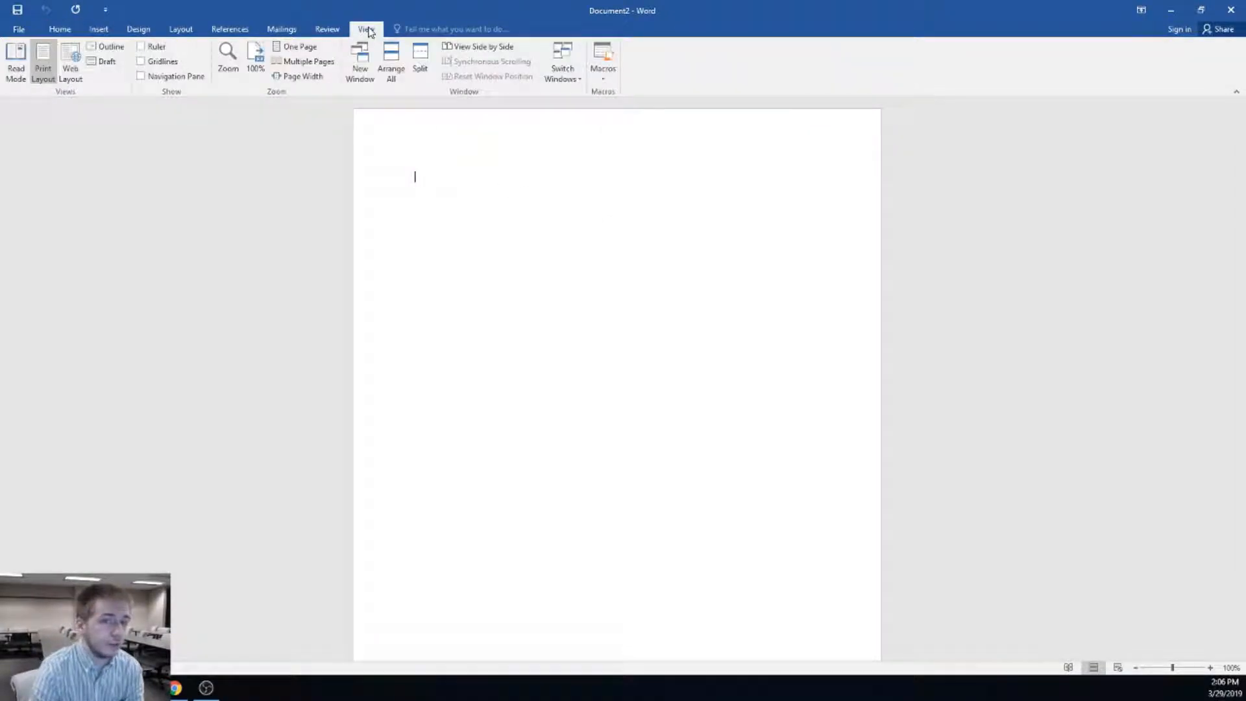
{"action": "left_click", "coordinate": [158, 49]}
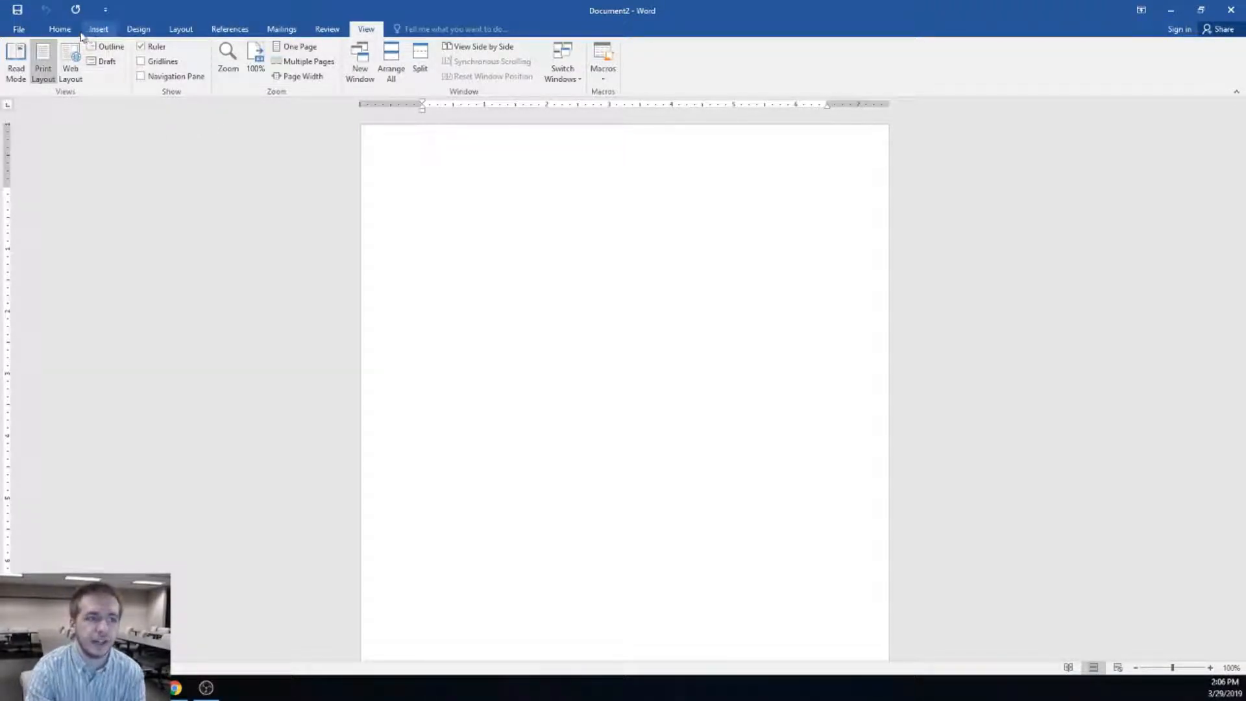
{"action": "left_click", "coordinate": [60, 29]}
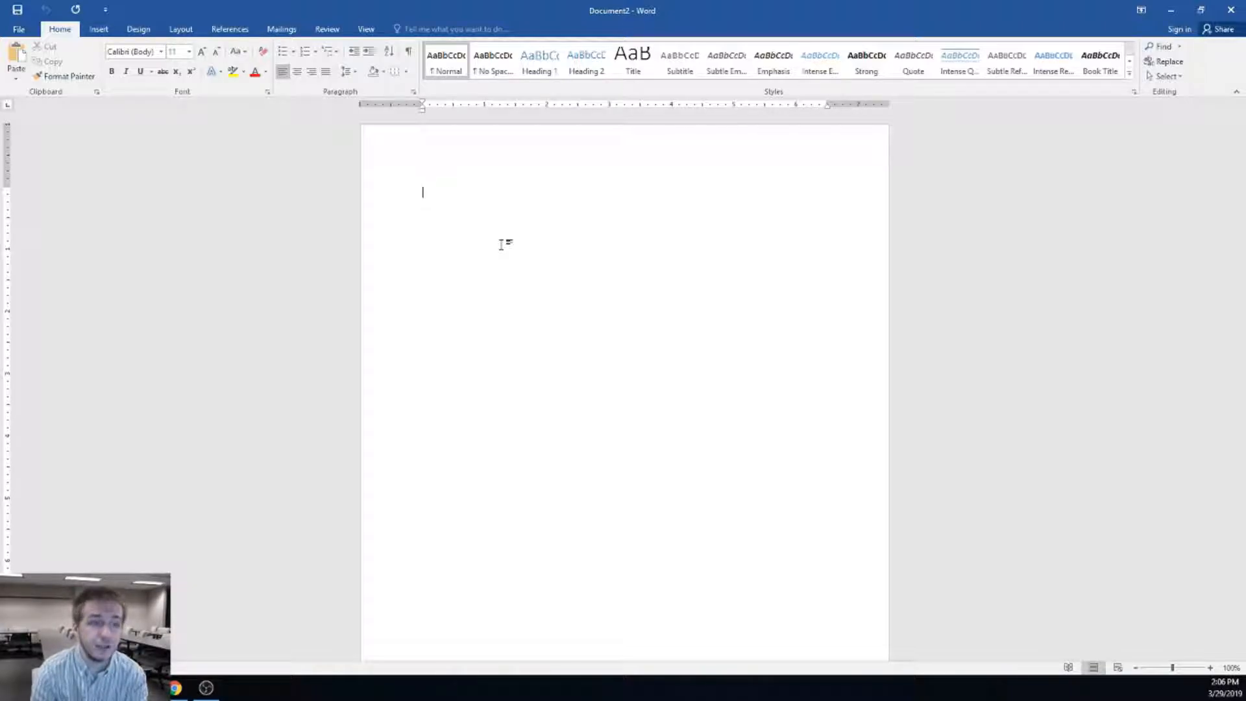
Pick Times New Roman from the font name list
{"action": "left_click", "coordinate": [161, 52]}
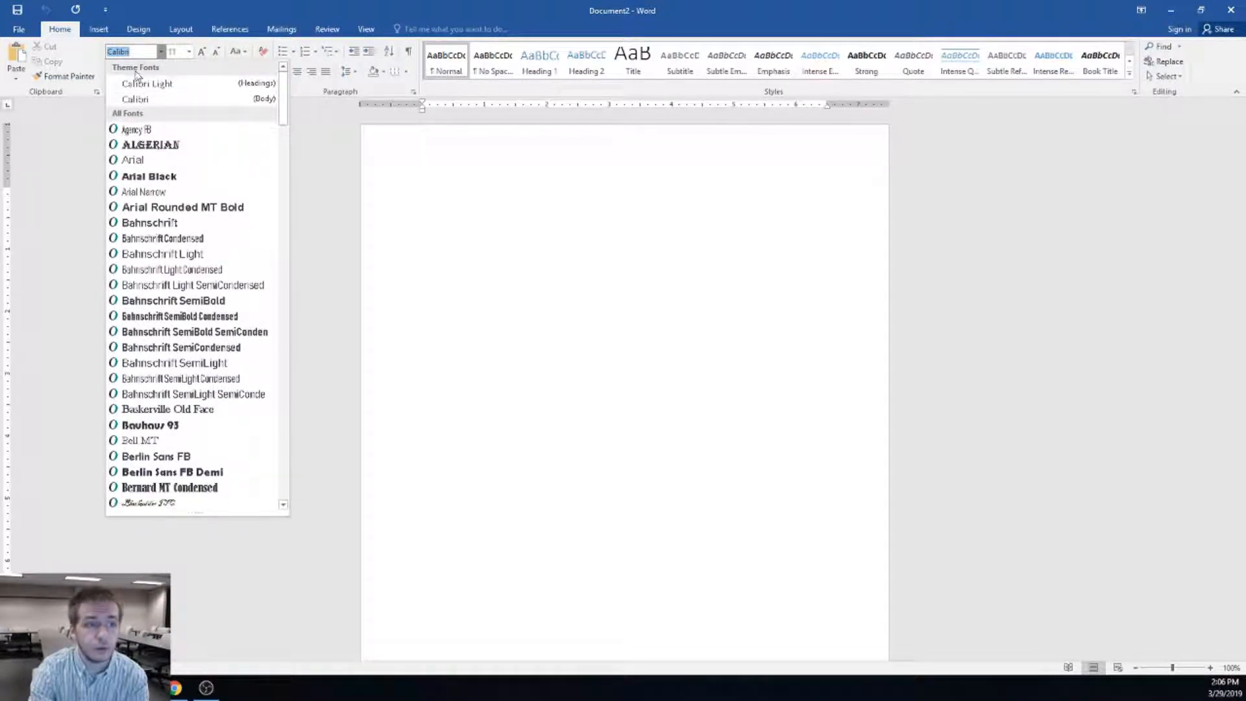
{"action": "scroll", "coordinate": [165, 206], "scroll_direction": "down", "scroll_amount": 3}
{"action": "scroll", "coordinate": [164, 206], "scroll_direction": "down", "scroll_amount": 20}
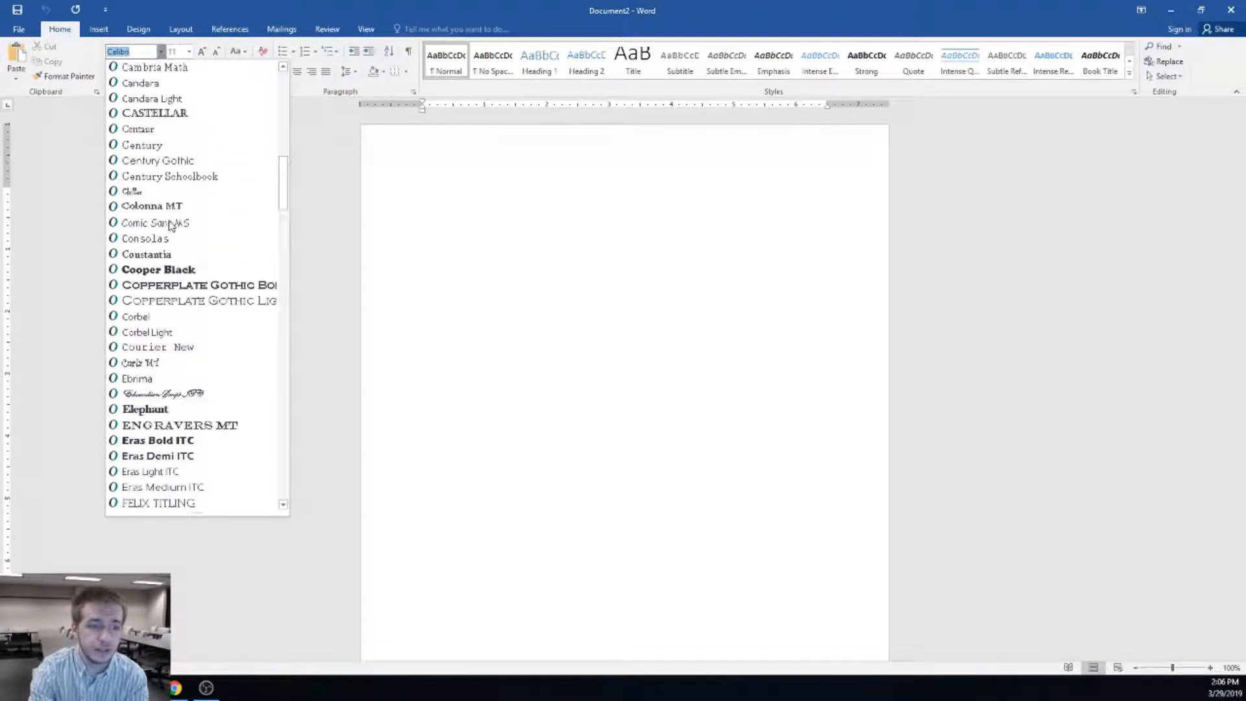
{"action": "scroll", "coordinate": [193, 294], "scroll_direction": "down", "scroll_amount": 20}
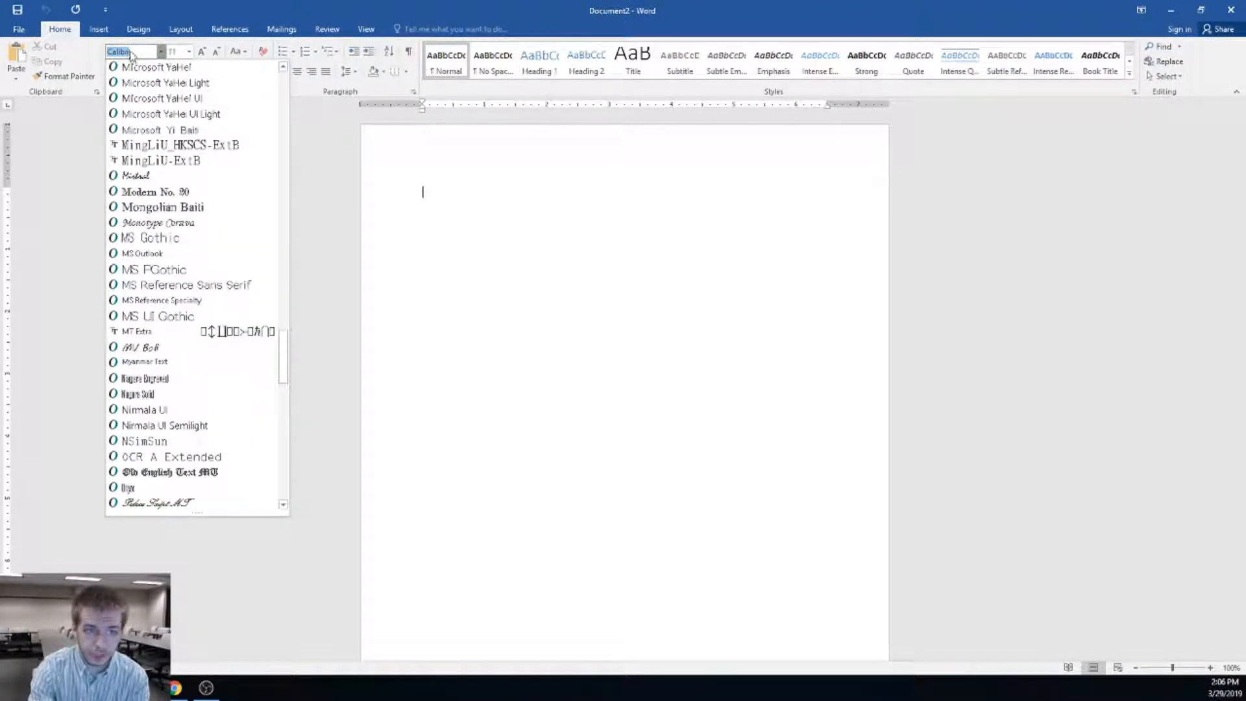
{"action": "scroll", "coordinate": [192, 318], "scroll_direction": "down", "scroll_amount": 15}
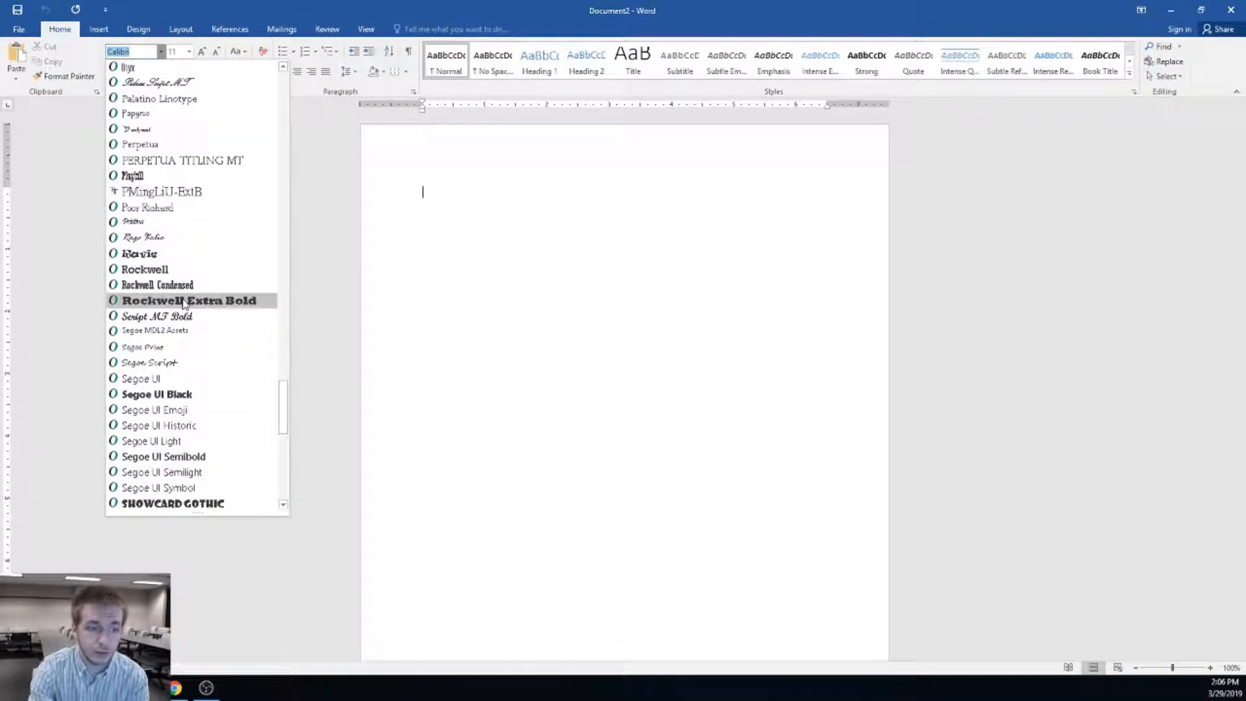
{"action": "scroll", "coordinate": [193, 321], "scroll_direction": "down", "scroll_amount": 3}
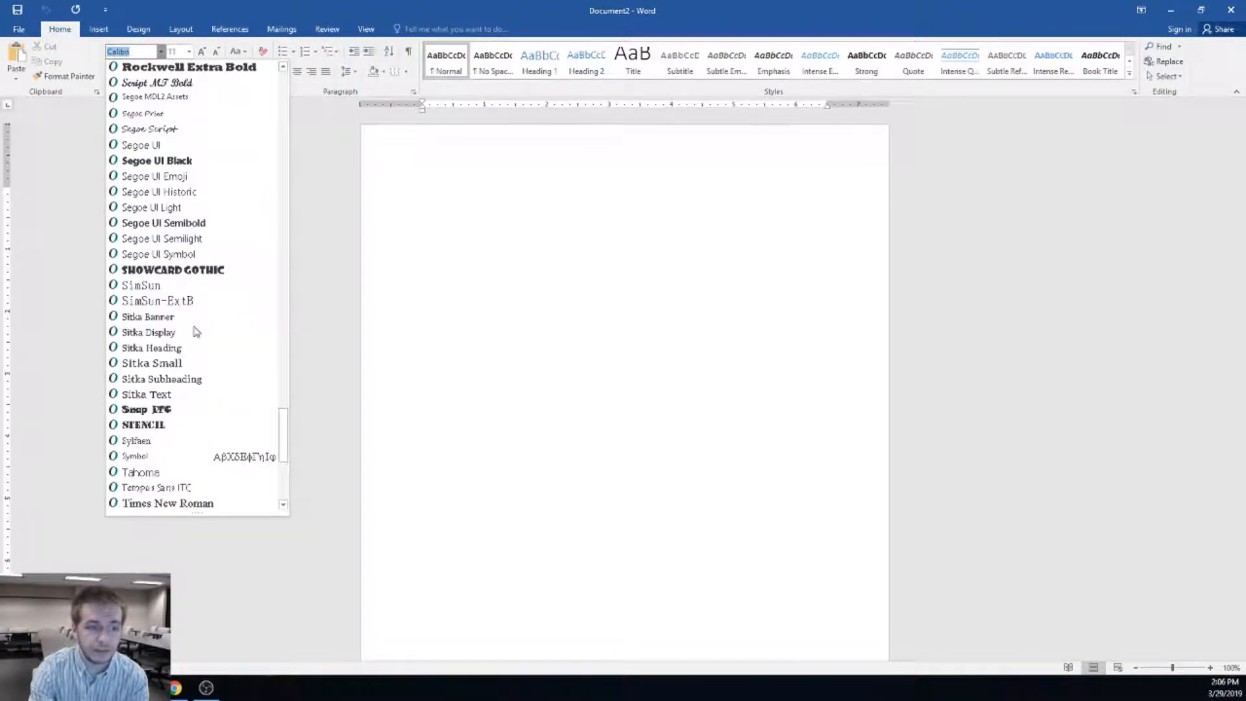
{"action": "left_click", "coordinate": [185, 410]}
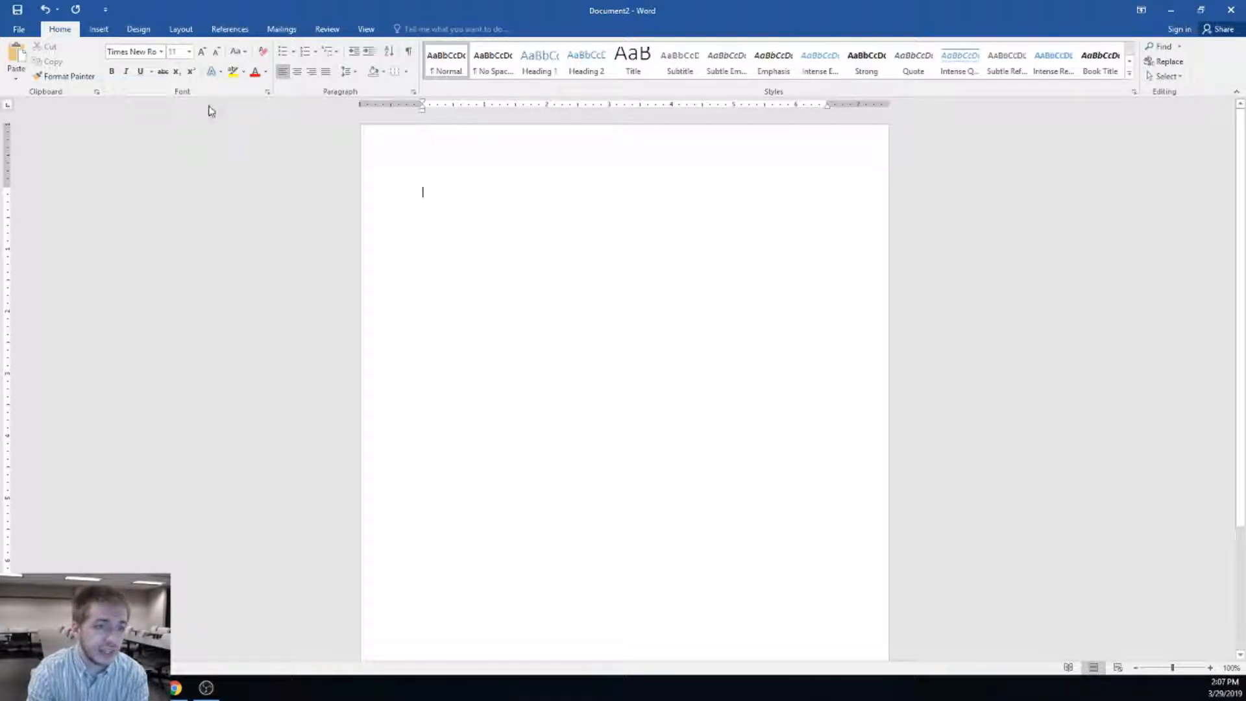
{"action": "left_click", "coordinate": [189, 52]}
Set the font size to 12, type the sample name 'Brian' and try bold on it
{"action": "left_click", "coordinate": [173, 117]}
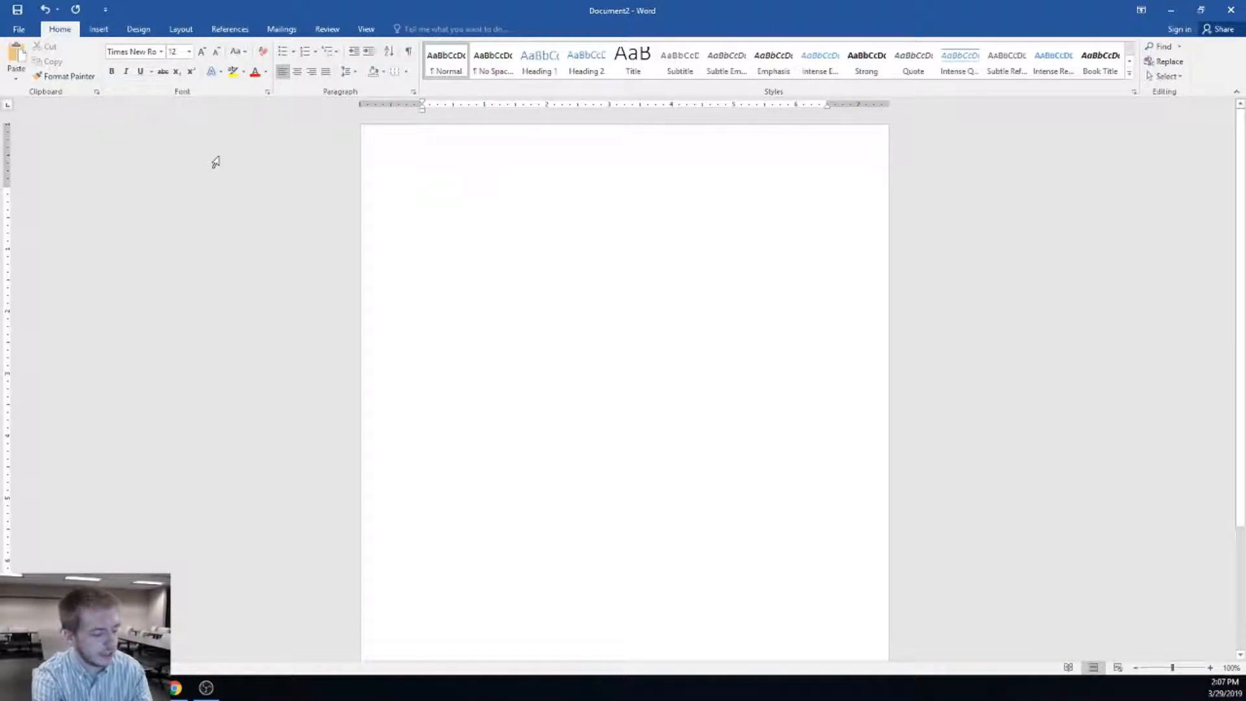
{"action": "type", "text": "Brian"}
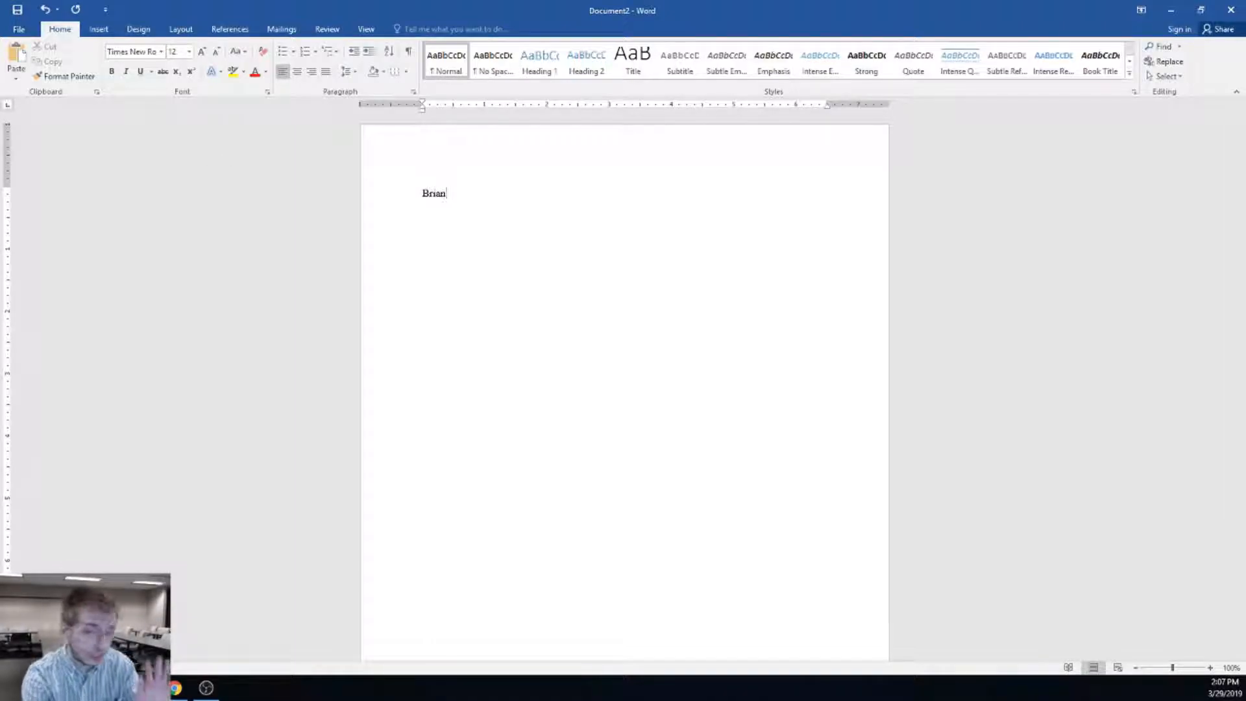
{"action": "left_click_drag", "start_coordinate": [478, 194], "coordinate": [420, 193]}
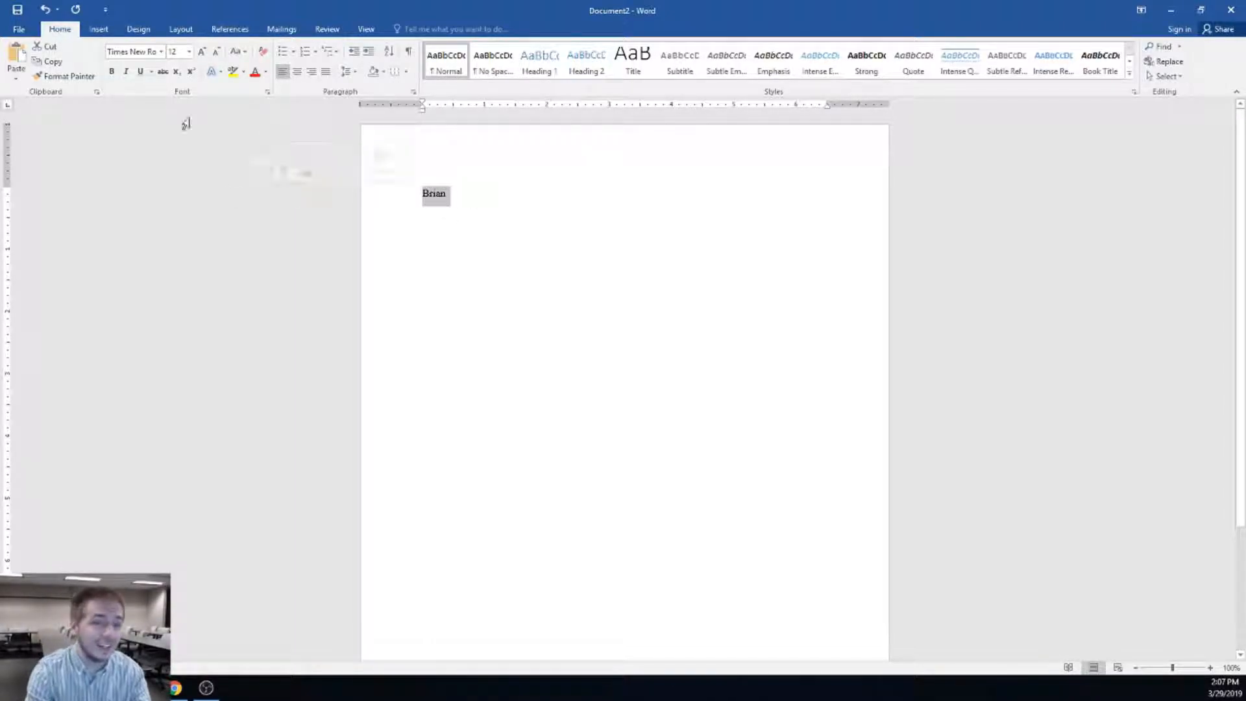
{"action": "left_click", "coordinate": [112, 72]}
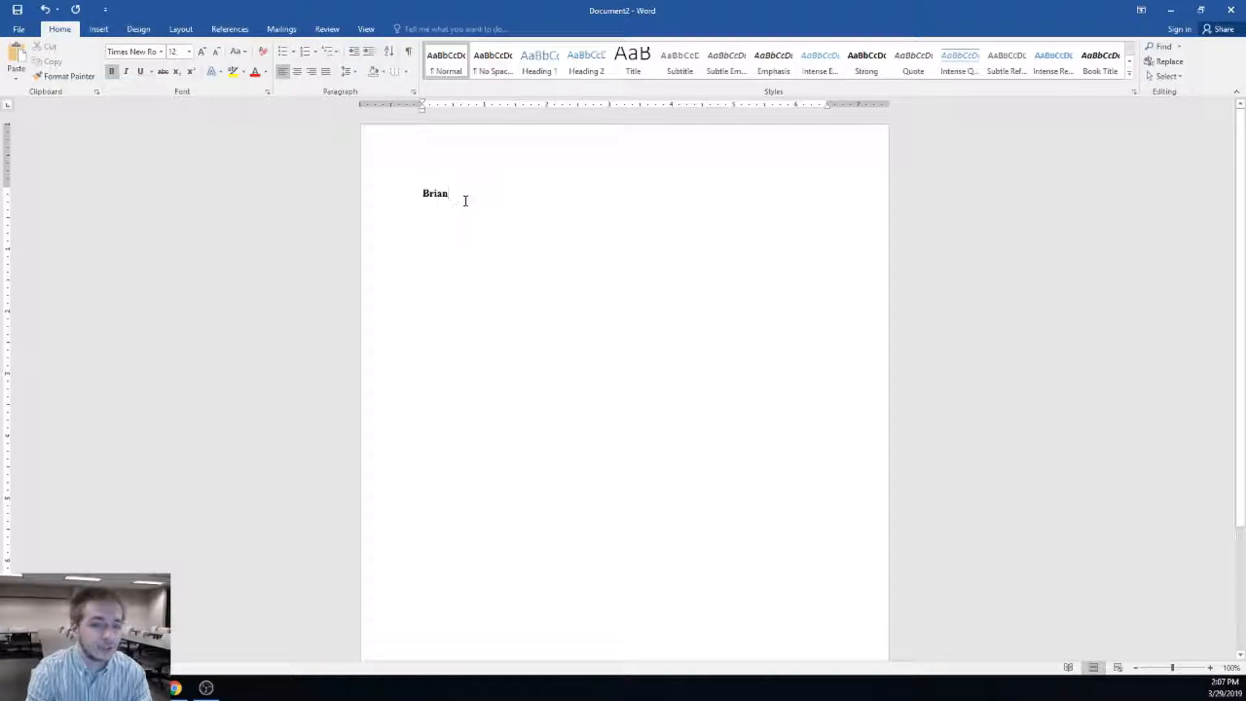
{"action": "key", "text": "BackSpace"}
{"action": "type", "text": "Brian"}
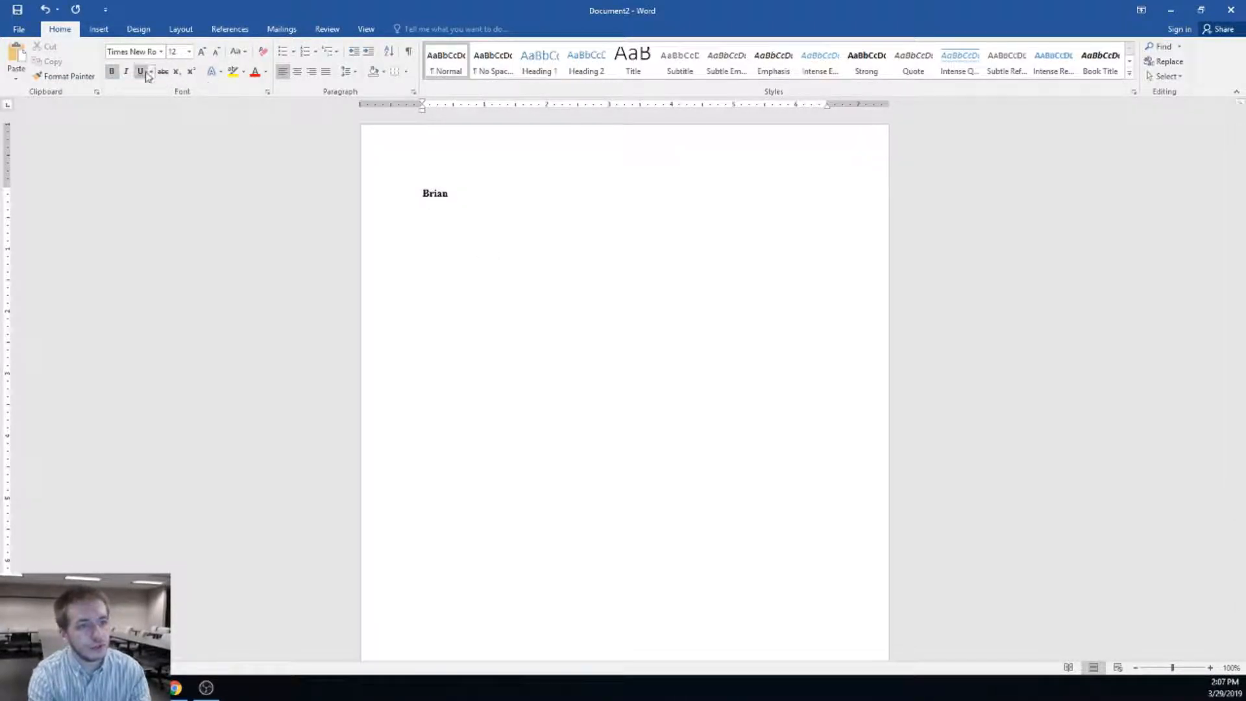
Toggle italic on and off, remove bold, and erase the sample name
{"action": "left_click", "coordinate": [356, 198]}
{"action": "left_click", "coordinate": [128, 72]}
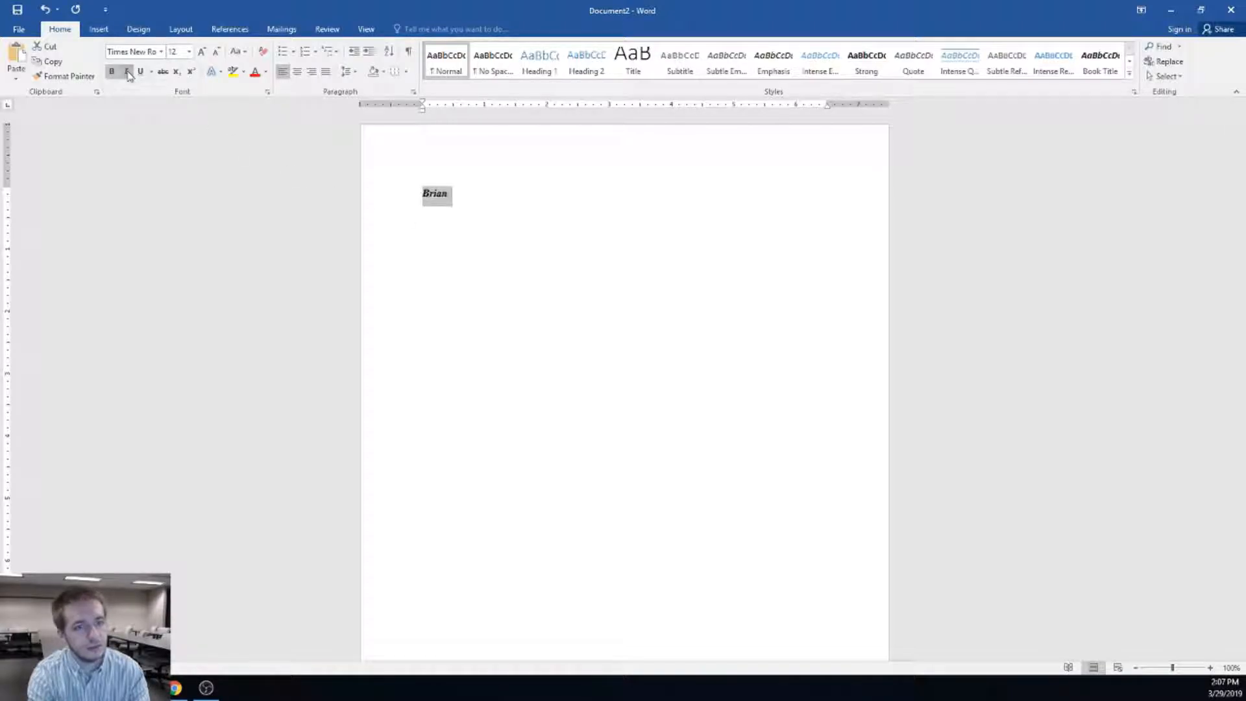
{"action": "left_click", "coordinate": [127, 72]}
{"action": "left_click", "coordinate": [111, 72]}
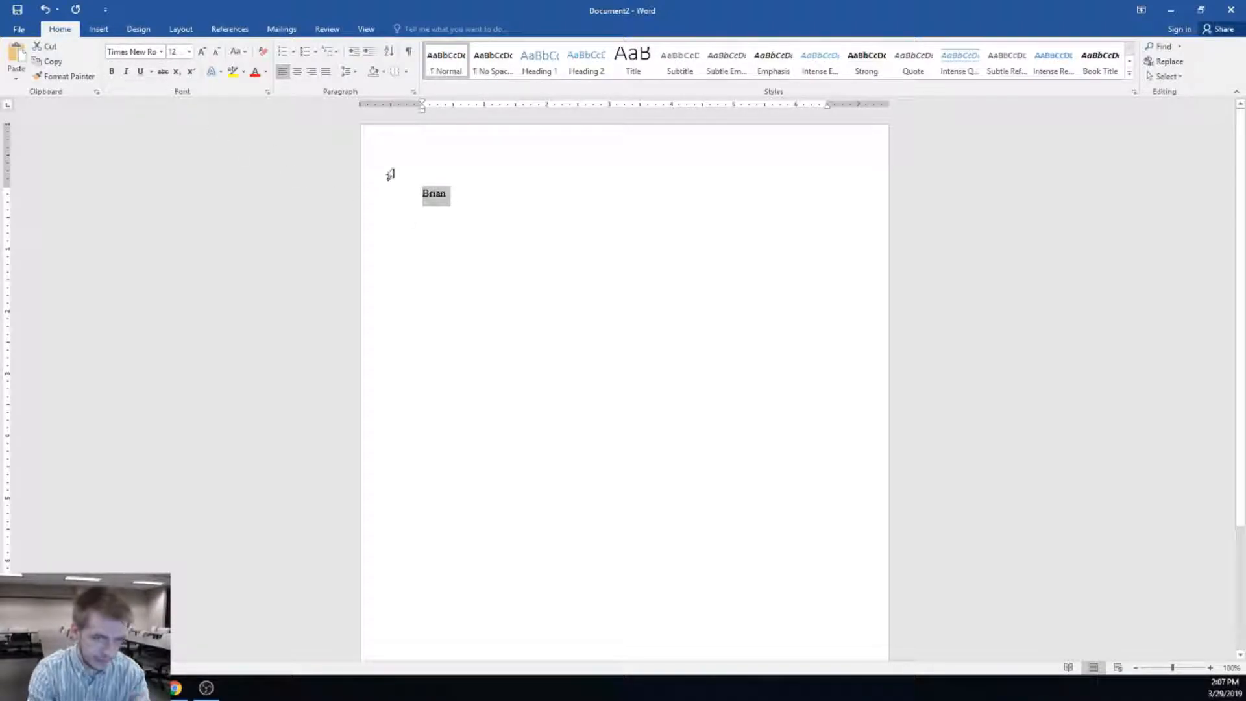
{"action": "left_click", "coordinate": [477, 203]}
{"action": "key", "text": "BackSpace"}
{"action": "key", "text": "BackSpace"}
{"action": "key", "text": "BackSpace"}
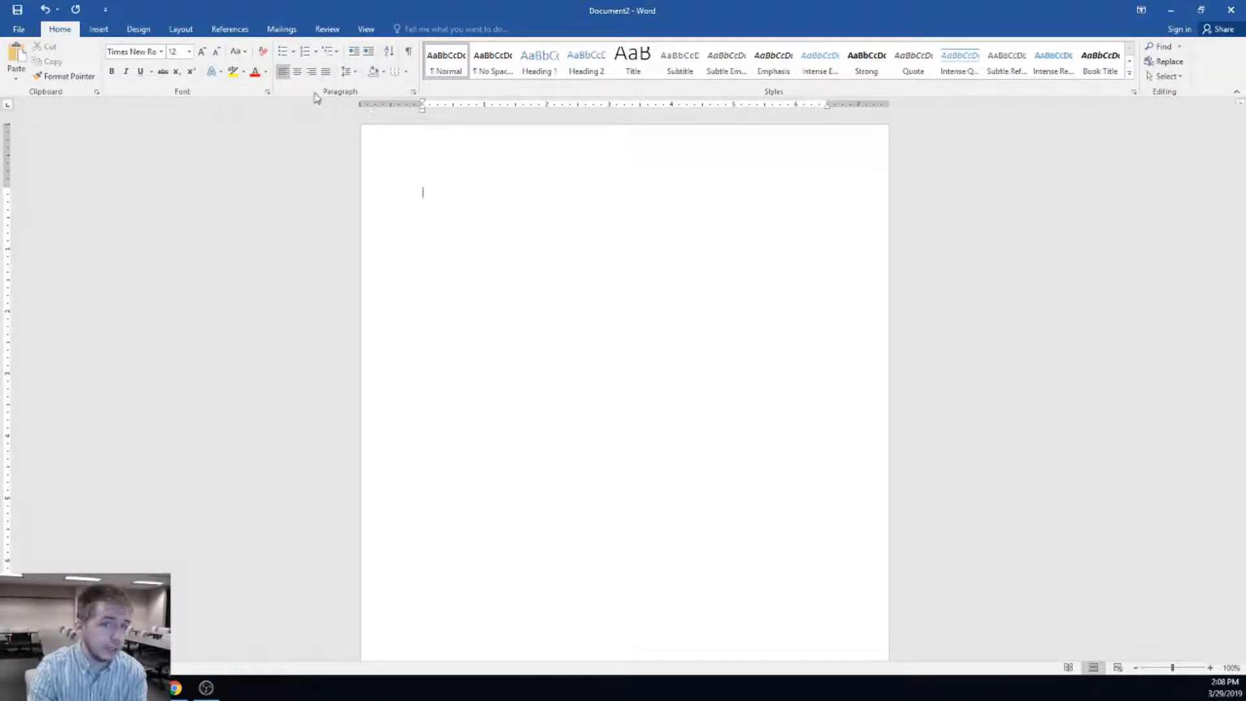
Type the applicant's full name as a centred, bold, size 24 heading
{"action": "left_click", "coordinate": [298, 74]}
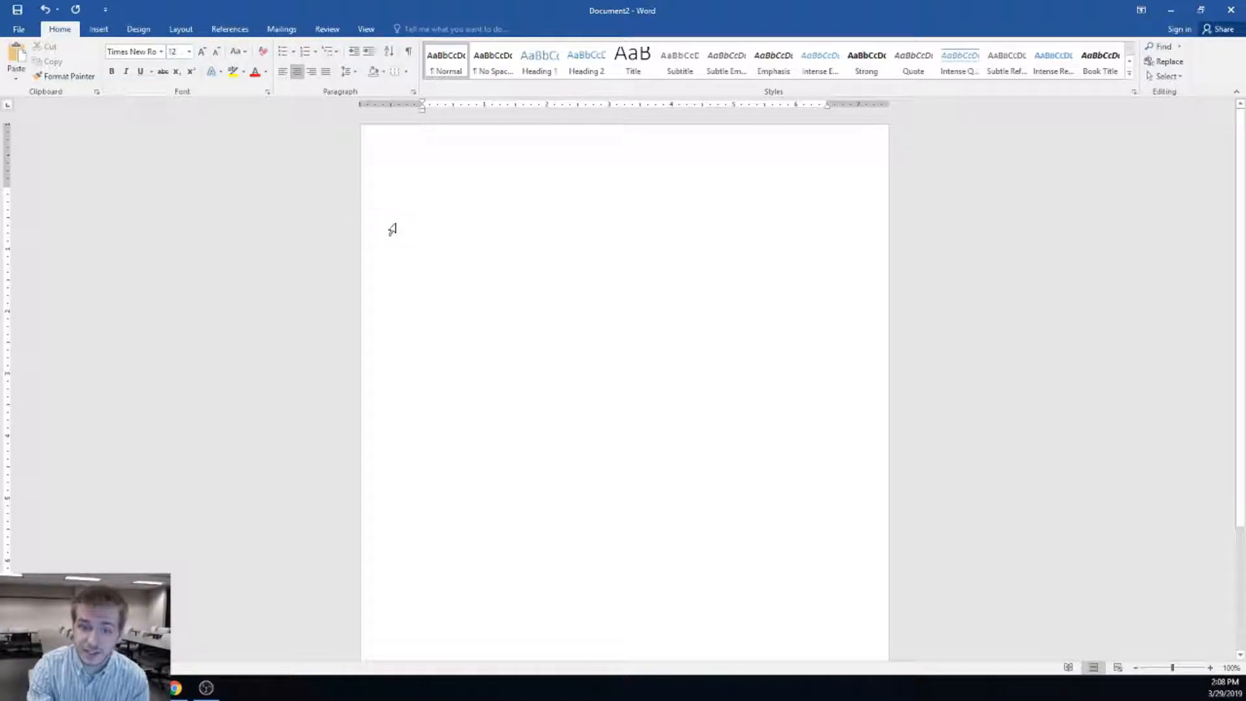
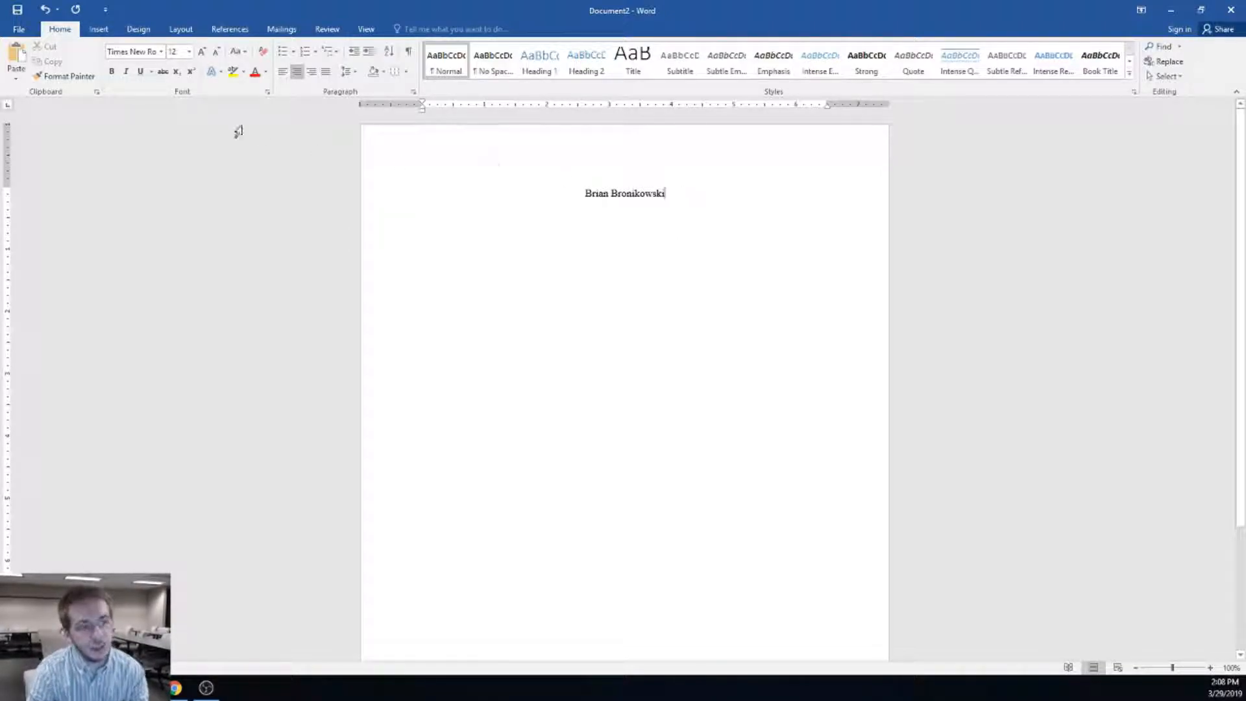
{"action": "left_click_drag", "start_coordinate": [633, 193], "coordinate": [547, 190]}
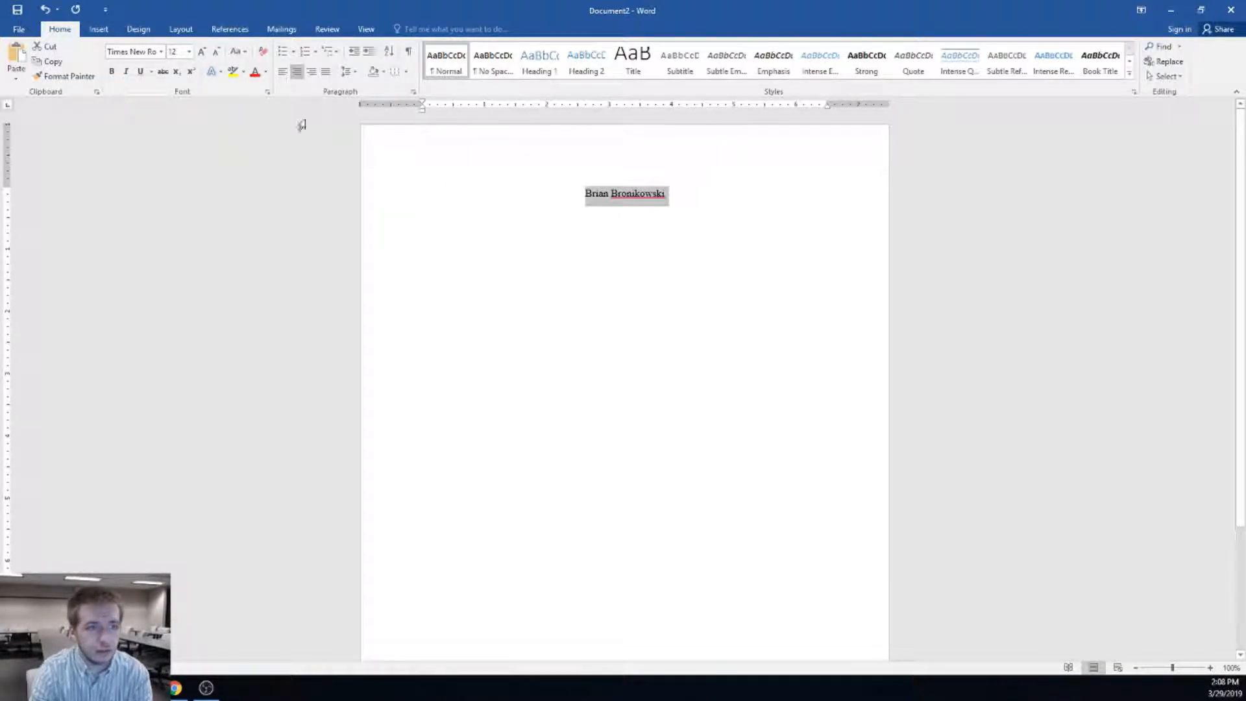
{"action": "left_click", "coordinate": [111, 72]}
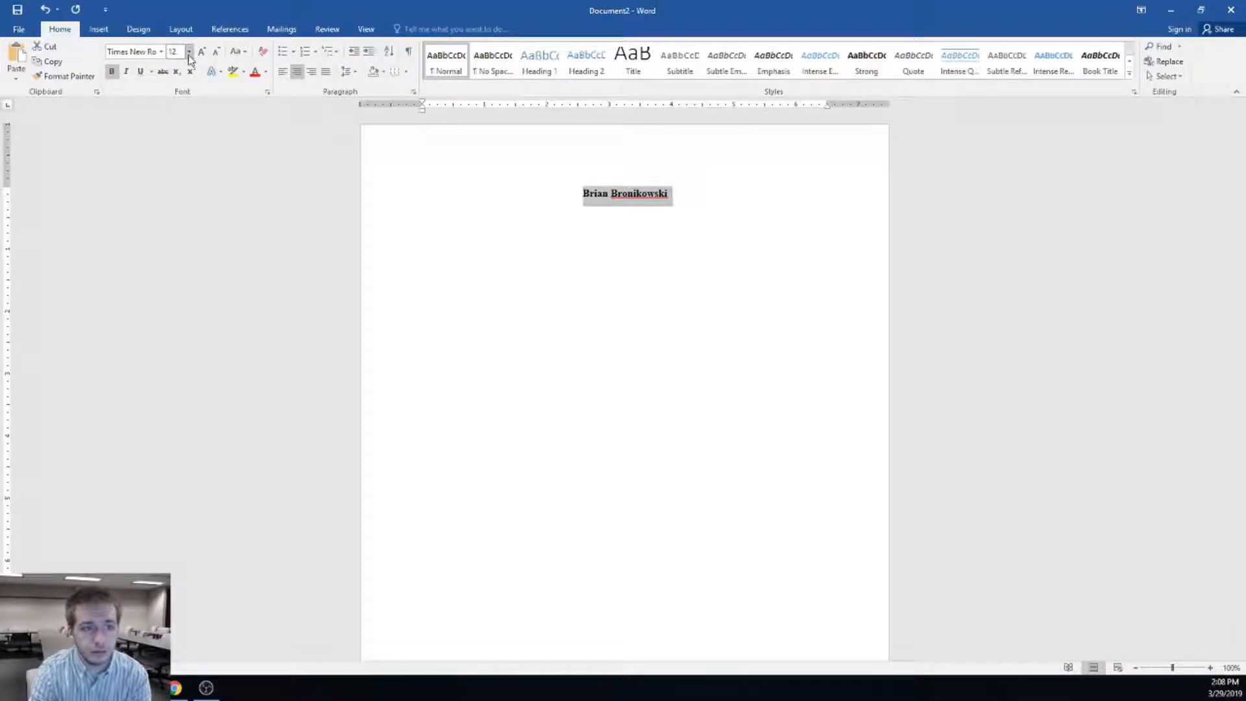
{"action": "left_click", "coordinate": [189, 51]}
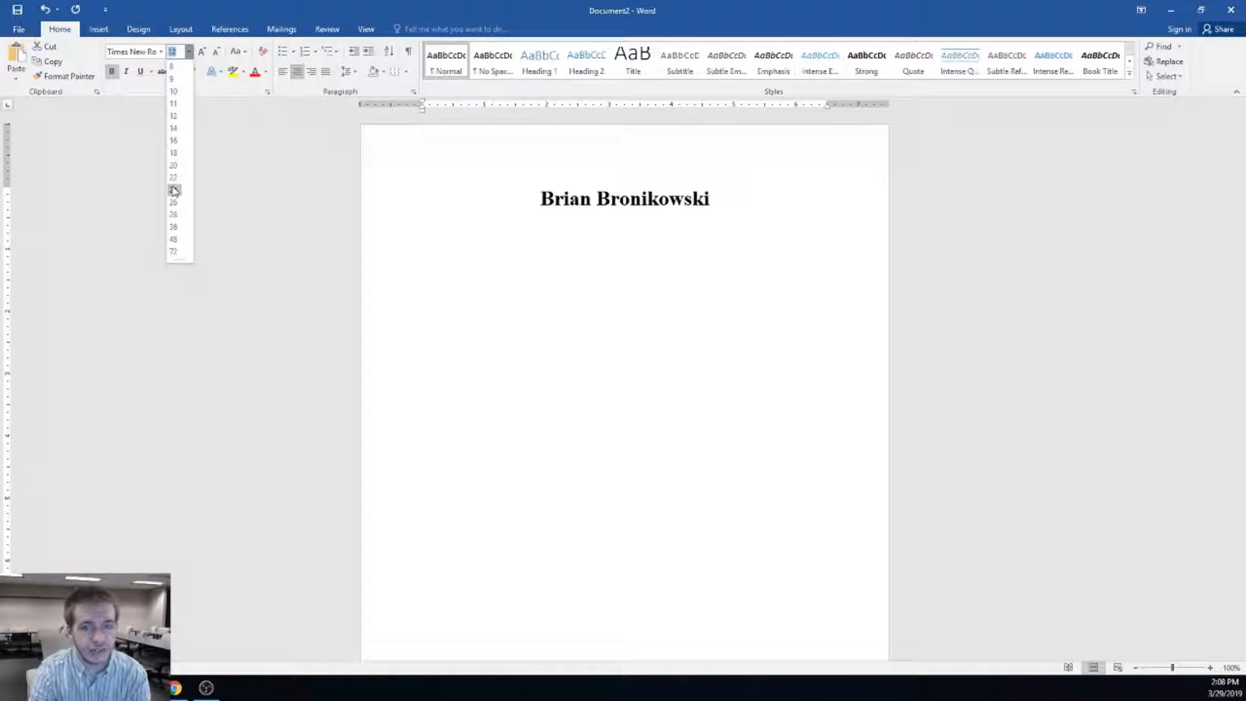
{"action": "left_click", "coordinate": [174, 190]}
{"action": "left_click", "coordinate": [781, 223]}
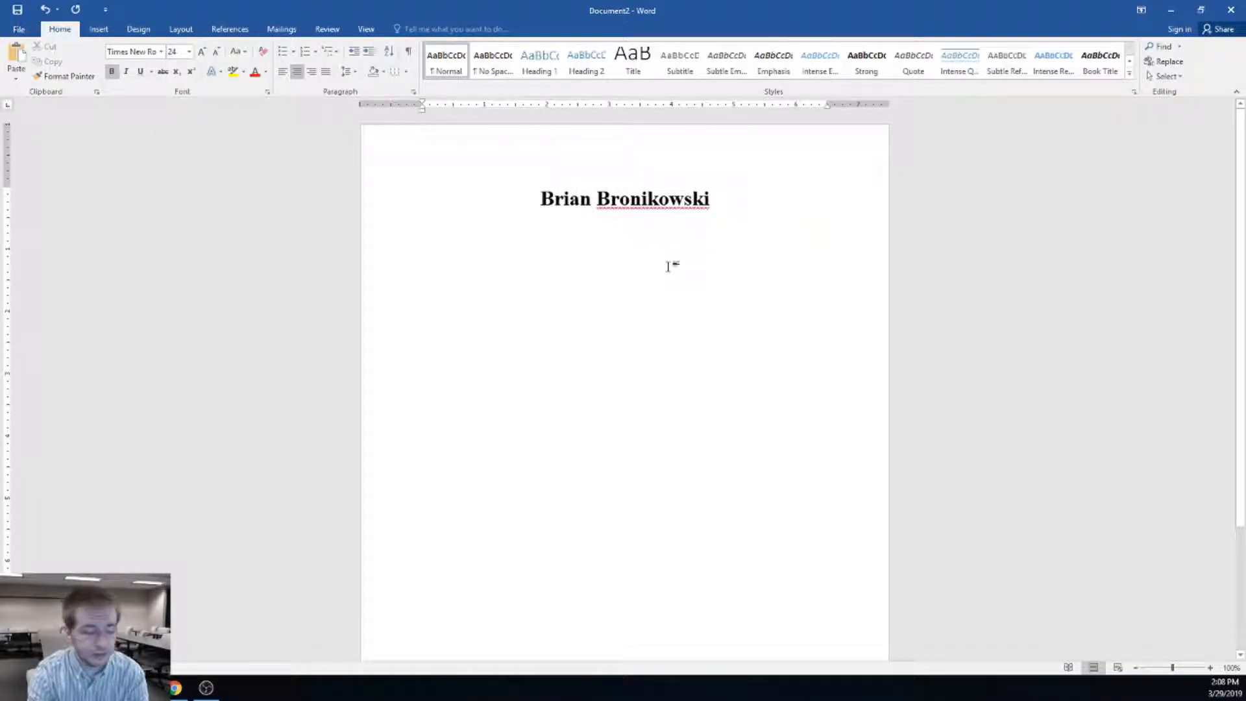
Start a new line below the name at size 12 with bold turned off
{"action": "key", "text": "Return"}
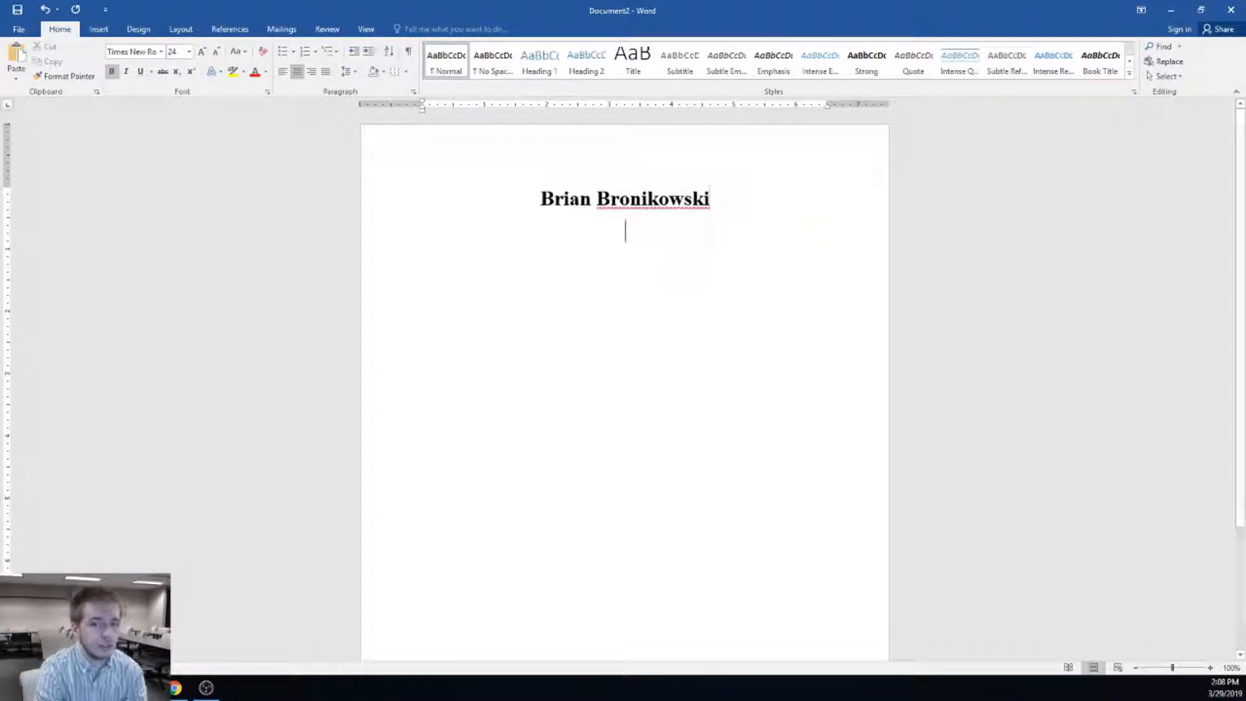
{"action": "left_click", "coordinate": [190, 52]}
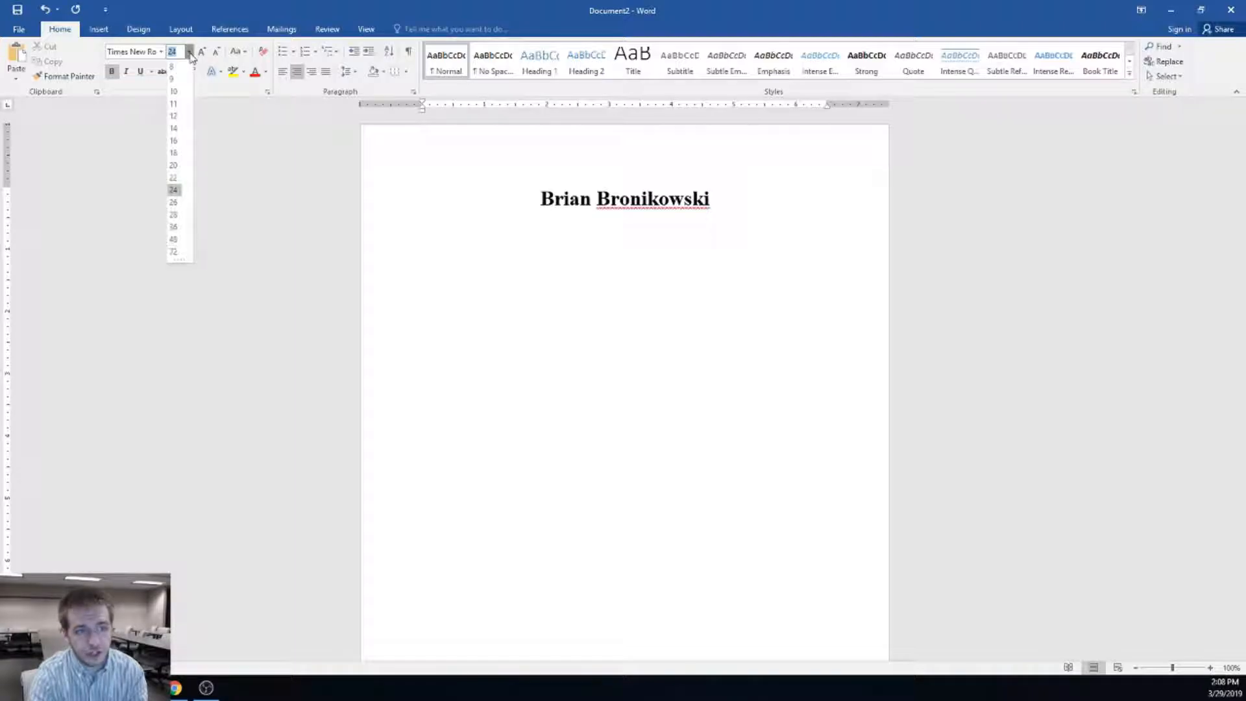
{"action": "left_click", "coordinate": [174, 121]}
{"action": "left_click", "coordinate": [111, 72]}
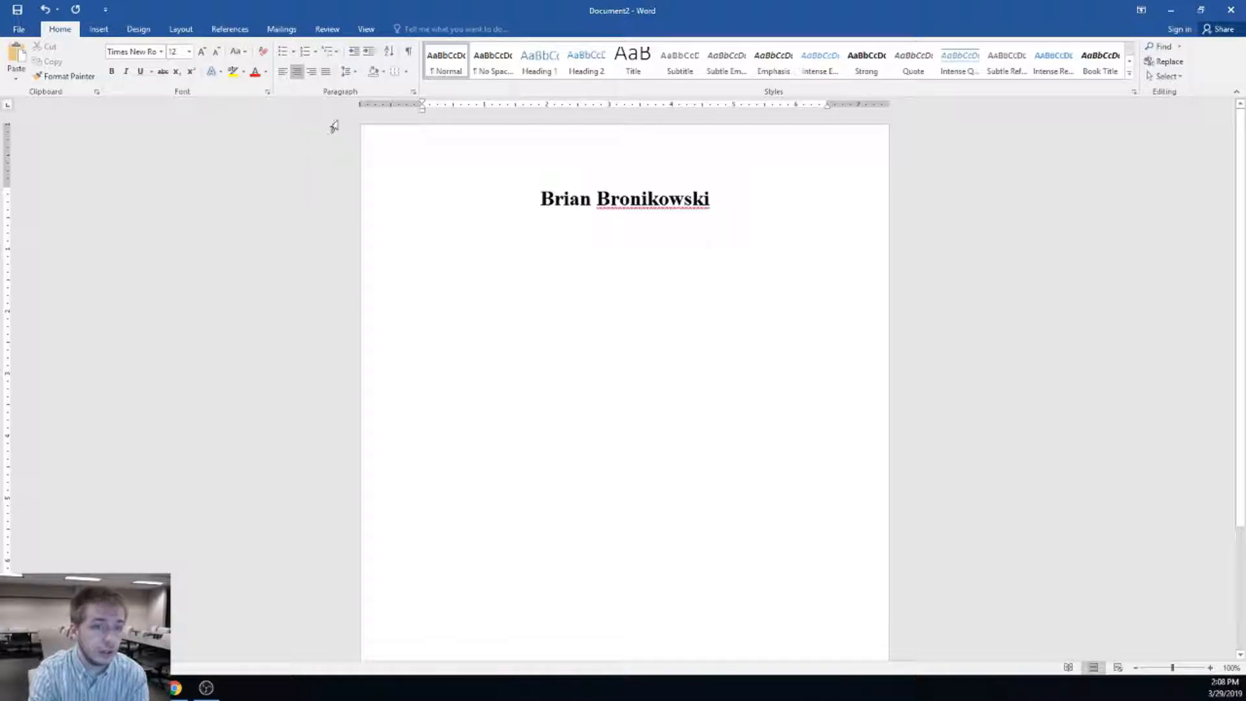
Add left-aligned lines 'Email Address', 'Home address' and 'Phone numbers' under the heading
{"action": "left_click", "coordinate": [283, 72]}
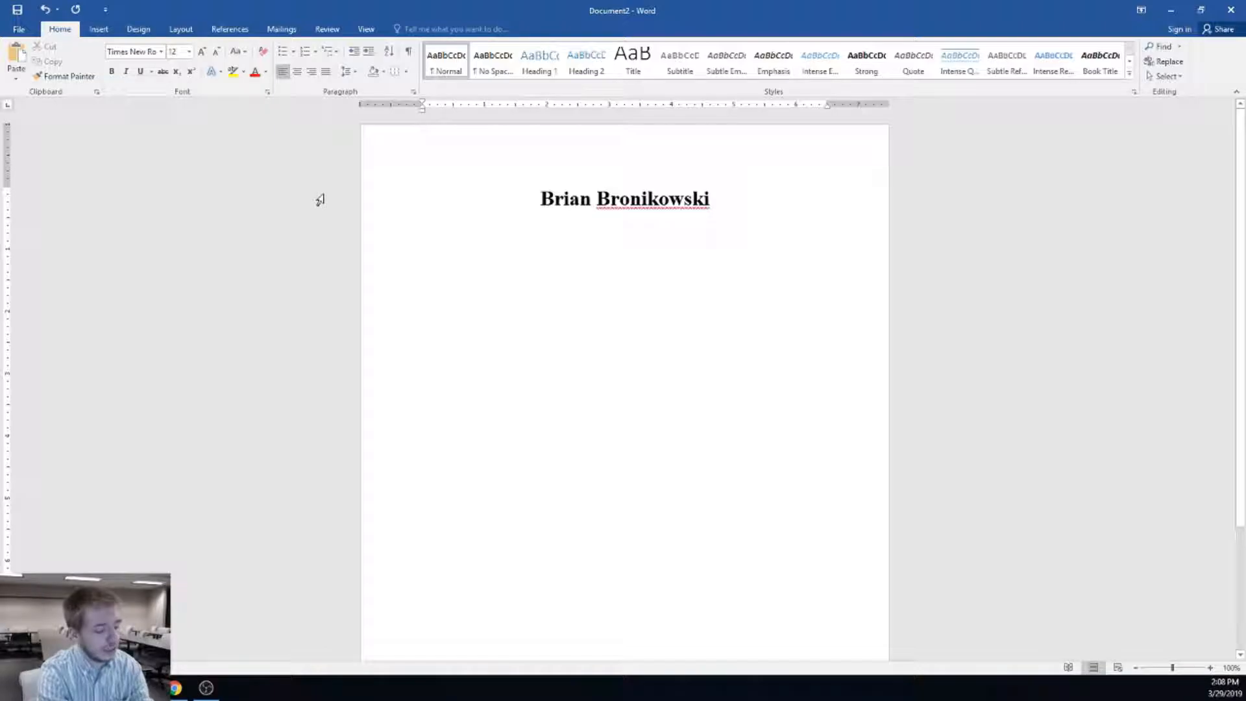
{"action": "type", "text": "Email Address"}
{"action": "key", "text": "Return"}
{"action": "type", "text": "Home address"}
{"action": "key", "text": "Return"}
{"action": "type", "text": "Phone numbers"}
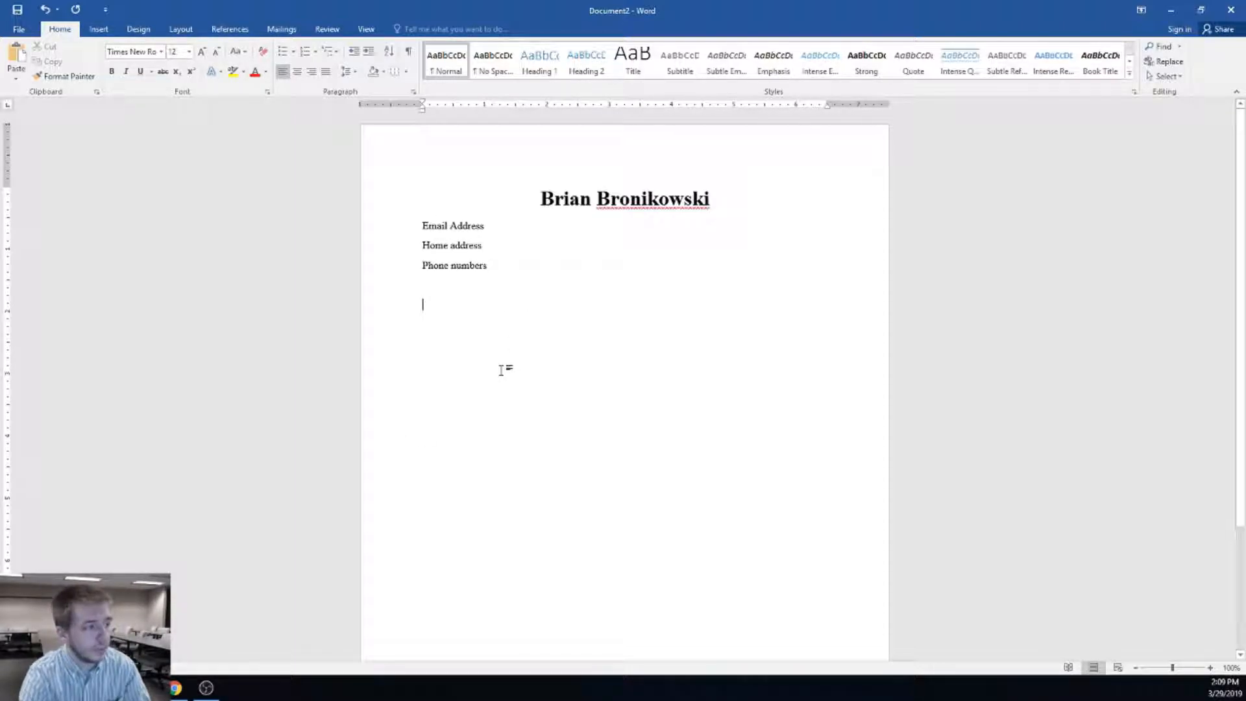
{"action": "left_click", "coordinate": [176, 688]}
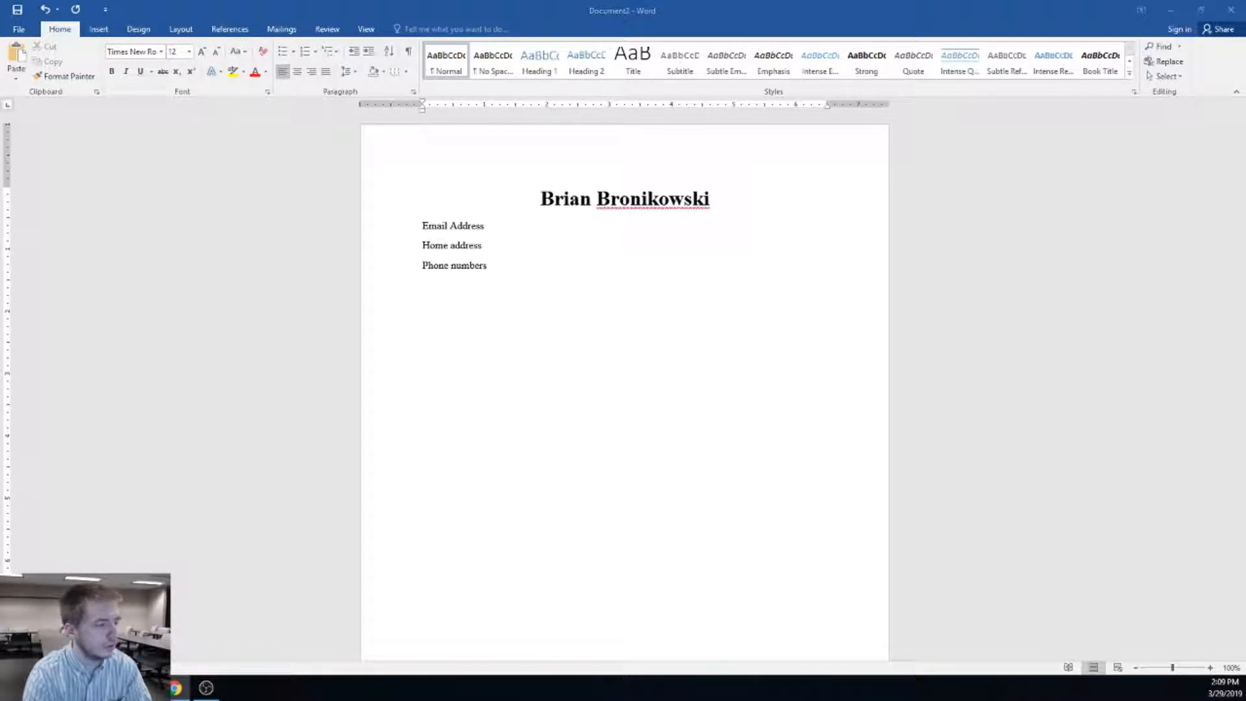
Type the 'To whom it may concern' greeting and the opening paragraph about why you'd fit
{"action": "key", "text": "alt+Tab"}
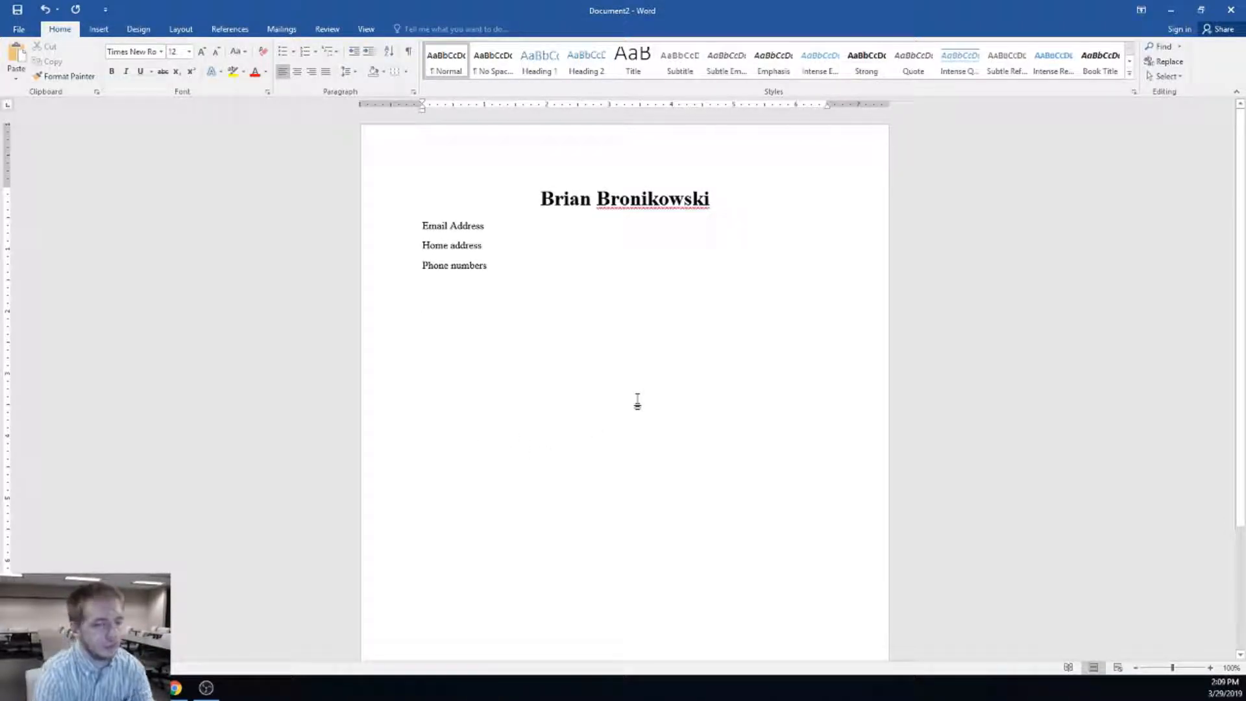
{"action": "scroll", "coordinate": [609, 436], "scroll_direction": "down", "scroll_amount": 5}
{"action": "scroll", "coordinate": [584, 398], "scroll_direction": "up", "scroll_amount": 5}
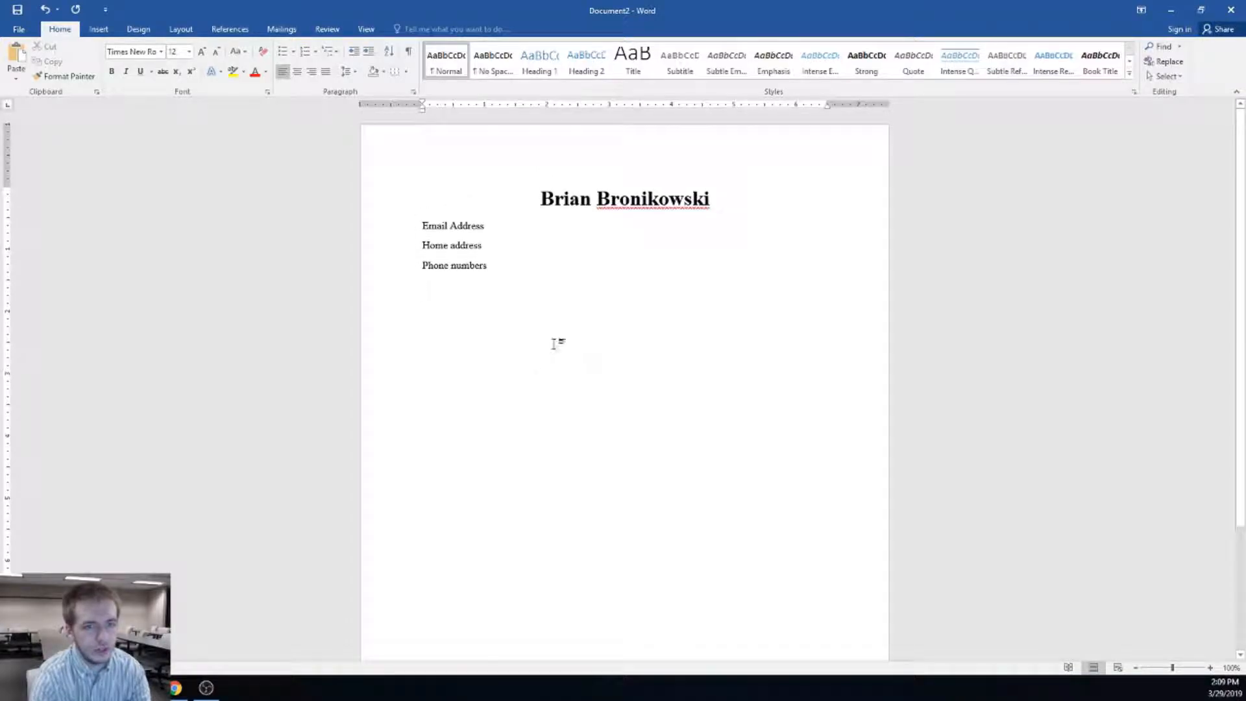
{"action": "type", "text": "To whom it may concern"}
{"action": "key", "text": "Return"}
{"action": "key", "text": "Return"}
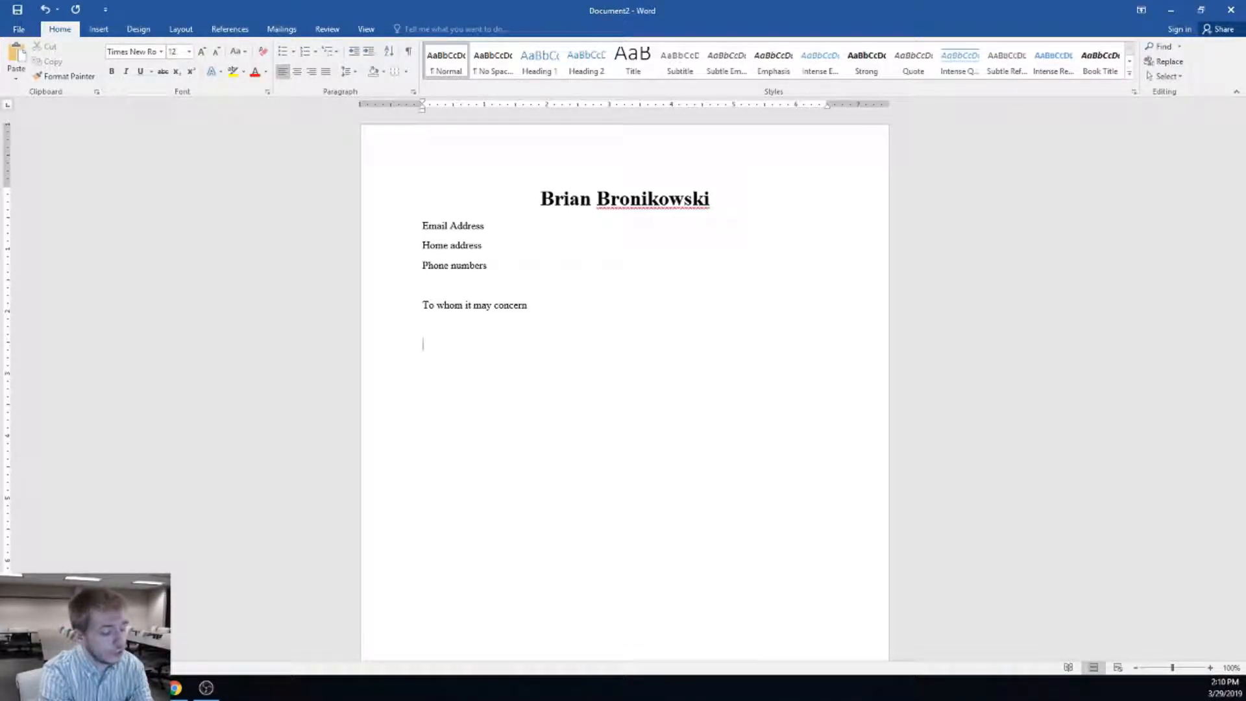
{"action": "type", "text": "I'd like to wo"}
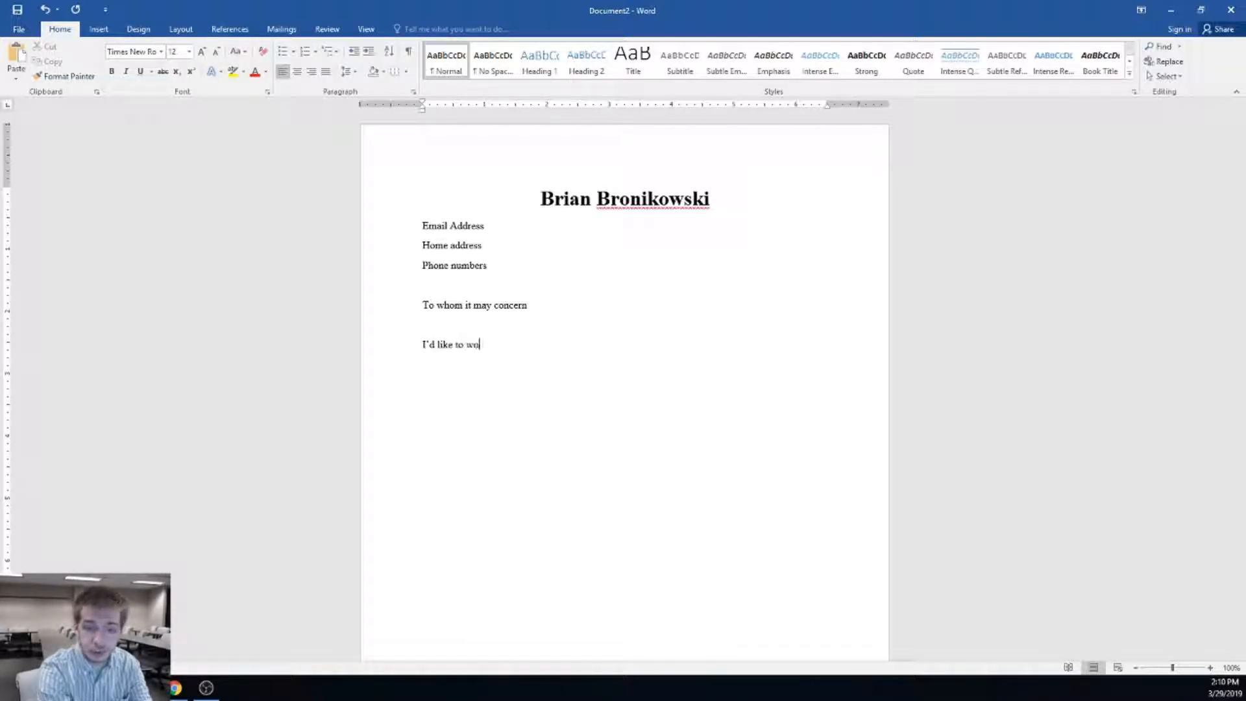
{"action": "type", "text": "rk at your p"}
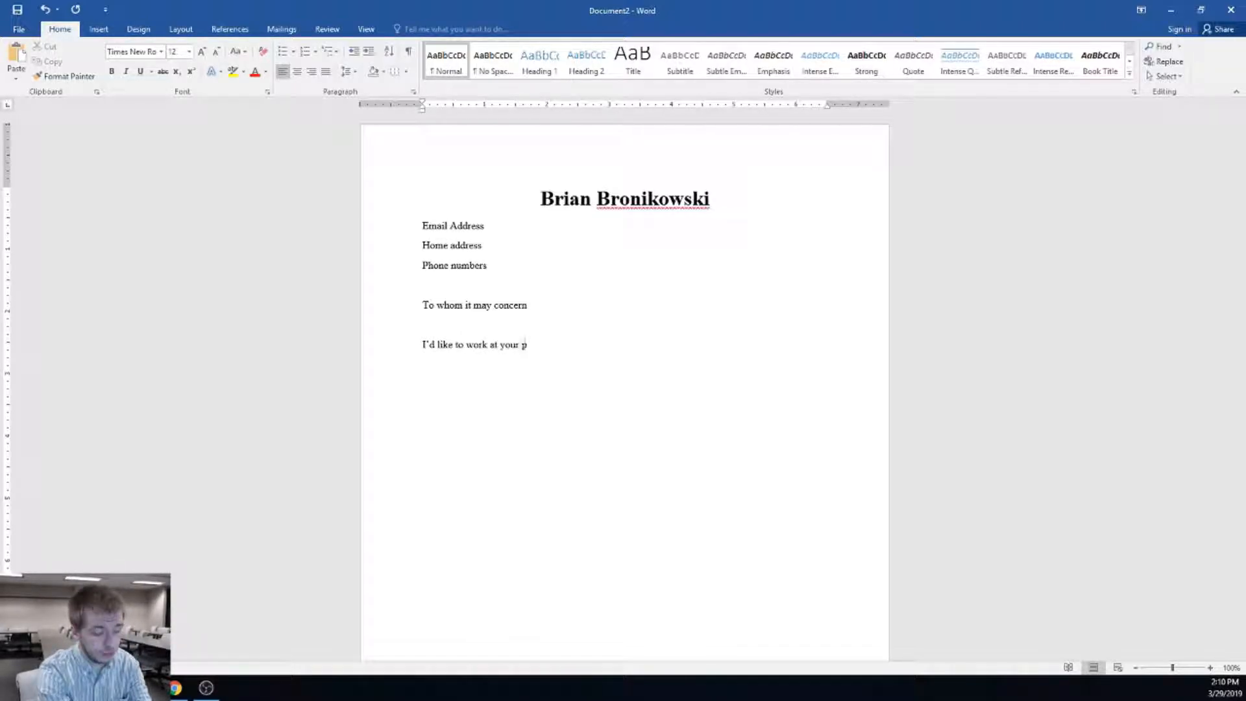
{"action": "type", "text": "lace of employmen"}
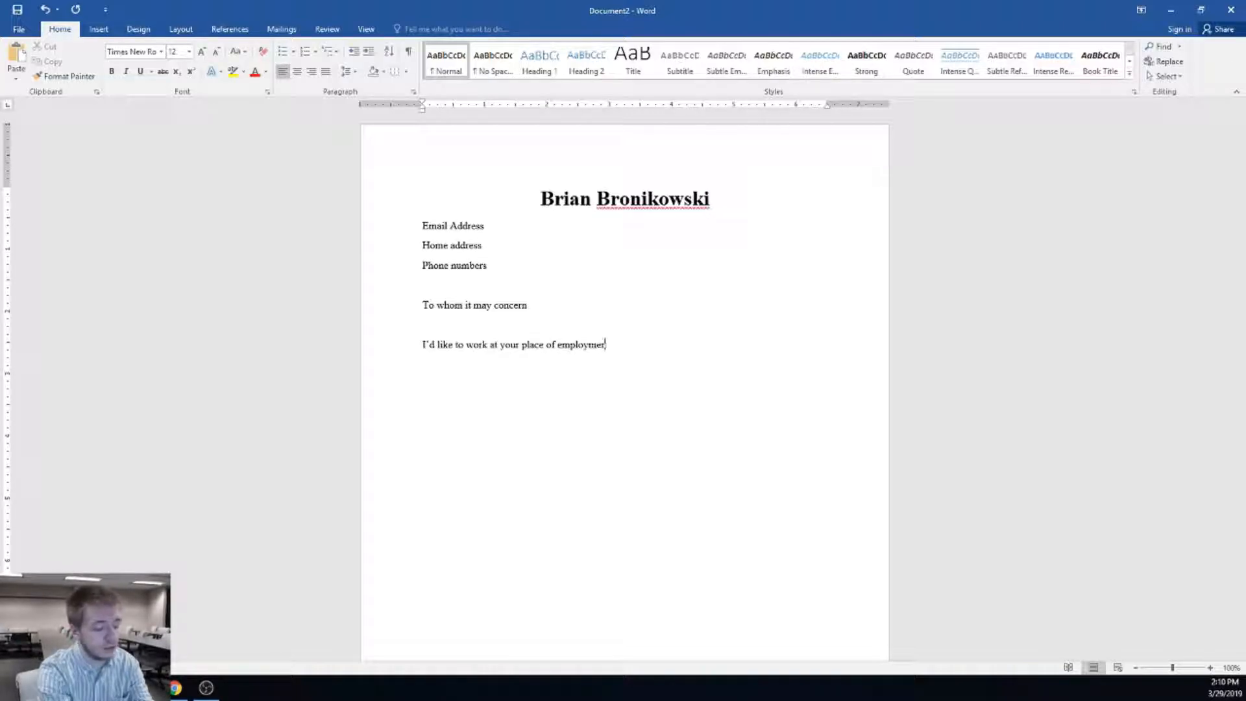
{"action": "type", "text": "t. Here are "}
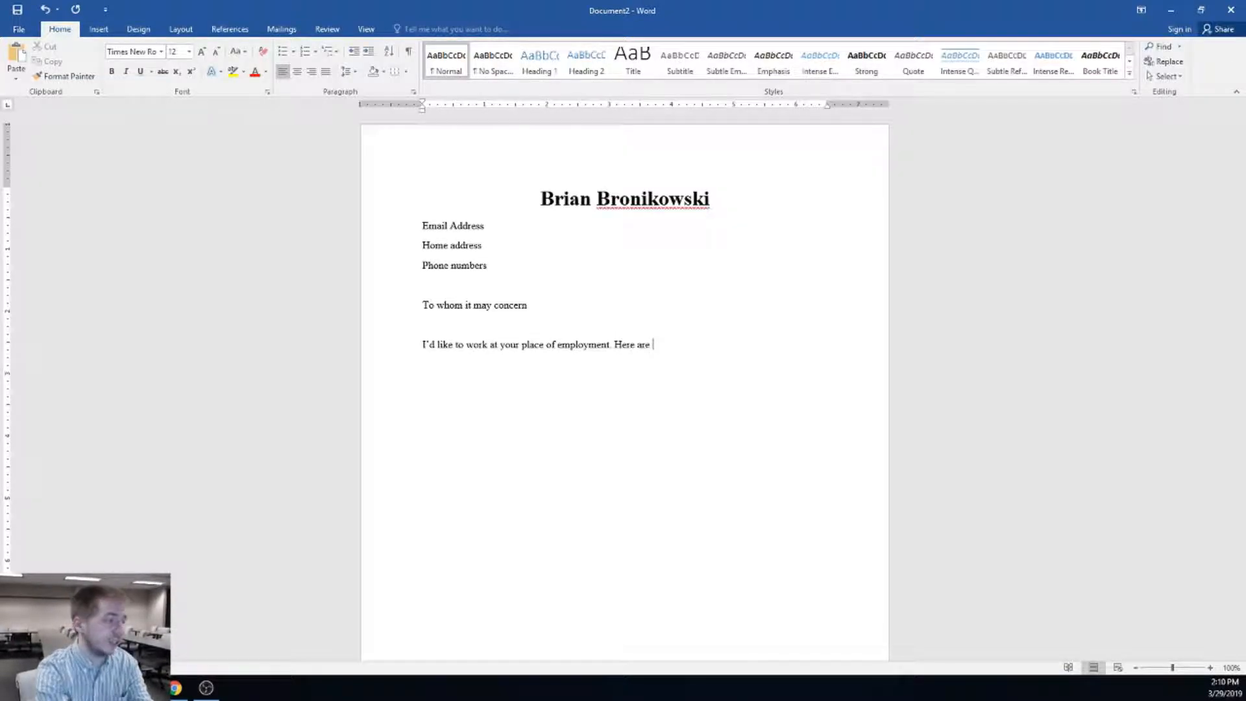
{"action": "type", "text": "the reasons why "}
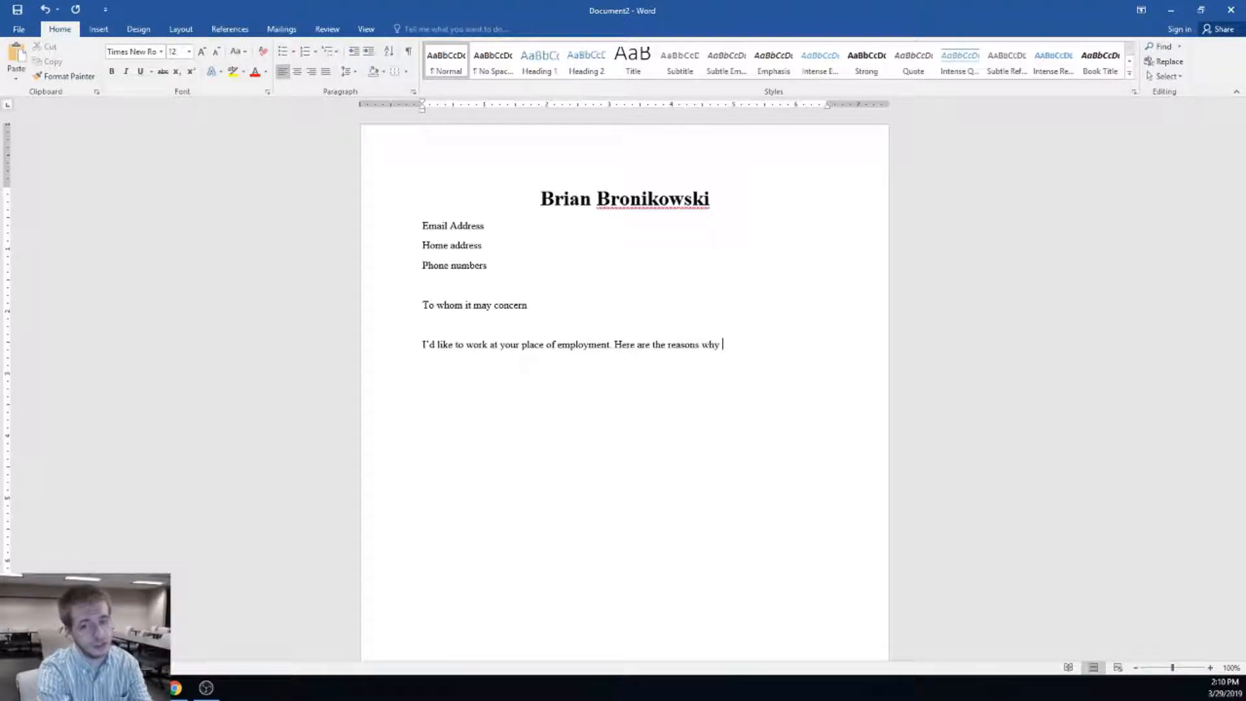
{"action": "type", "text": "and why I th"}
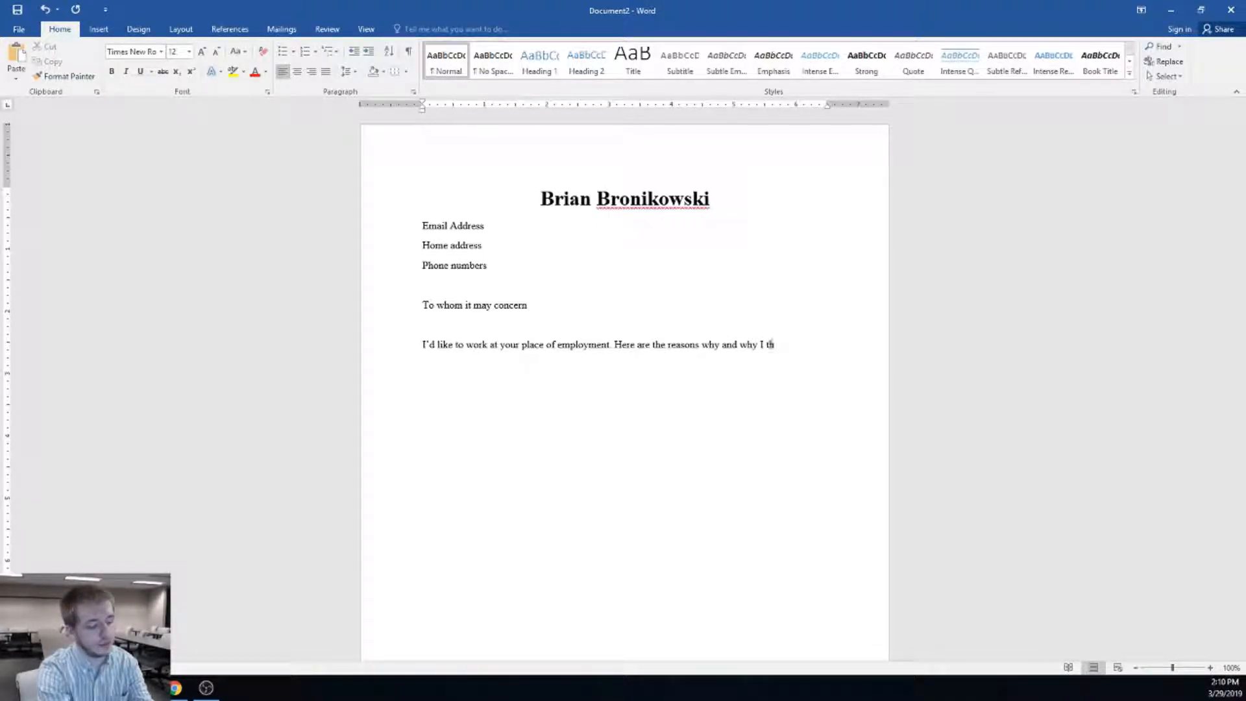
{"action": "type", "text": "ink I would be a"}
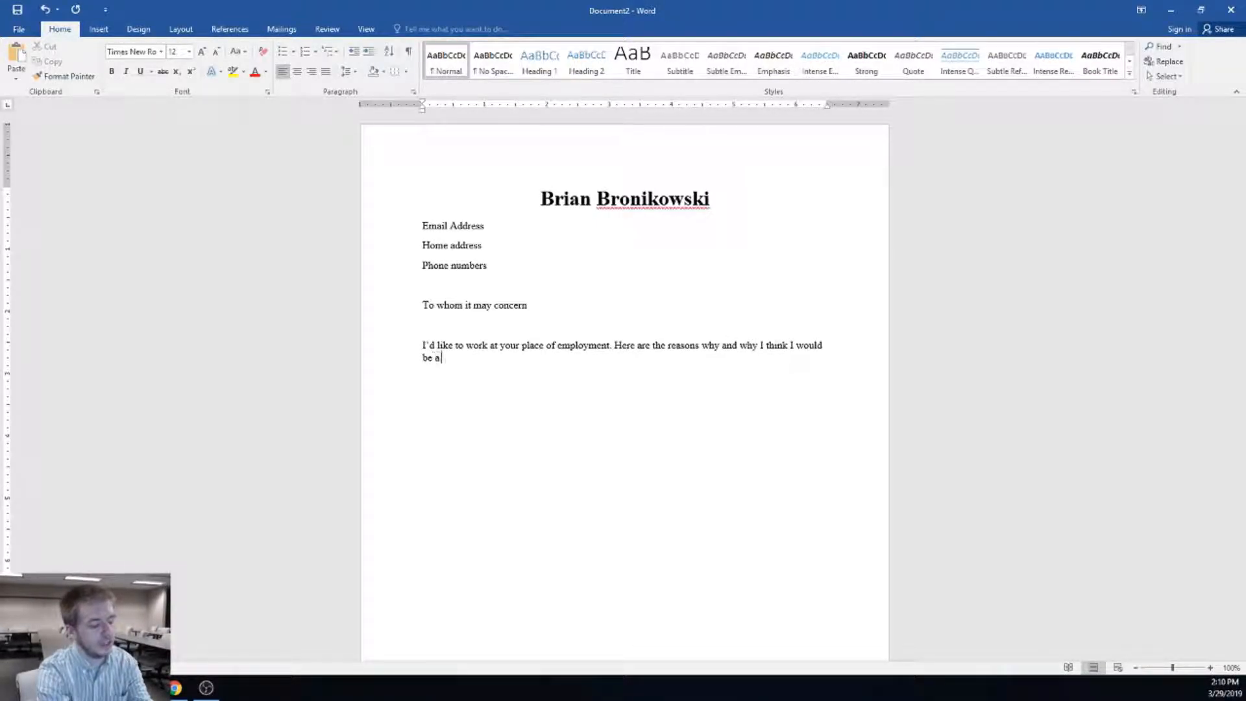
{"action": "type", "text": " great fit."}
{"action": "key", "text": "Return"}
{"action": "key", "text": "Return"}
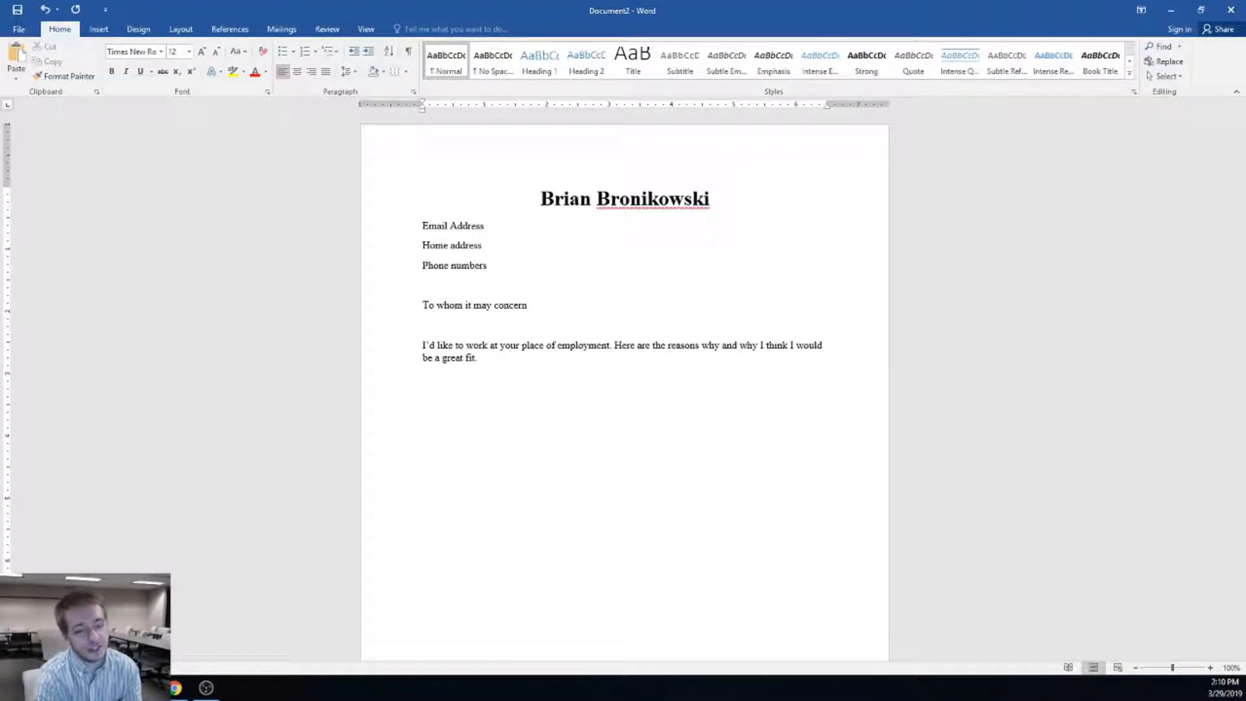
{"action": "scroll", "coordinate": [512, 448], "scroll_direction": "down", "scroll_amount": 4}
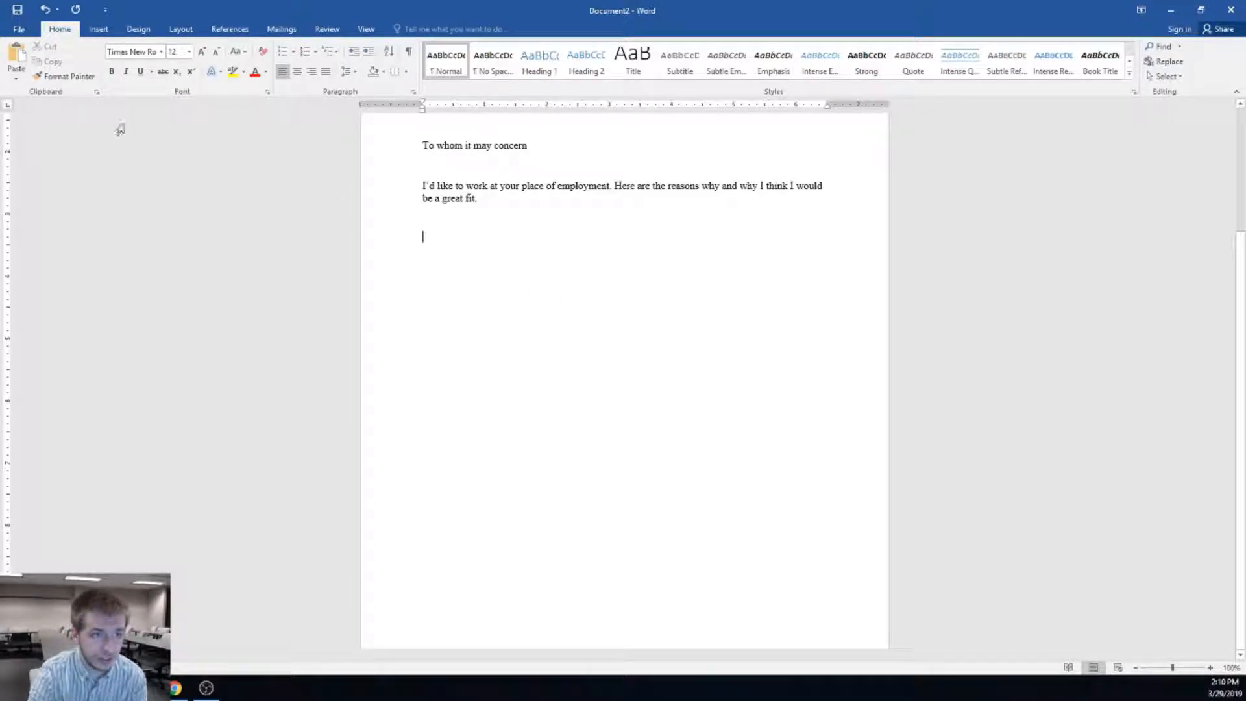
Insert a blank page and a page break, then place the cursor at the new page's top
{"action": "left_click", "coordinate": [99, 30]}
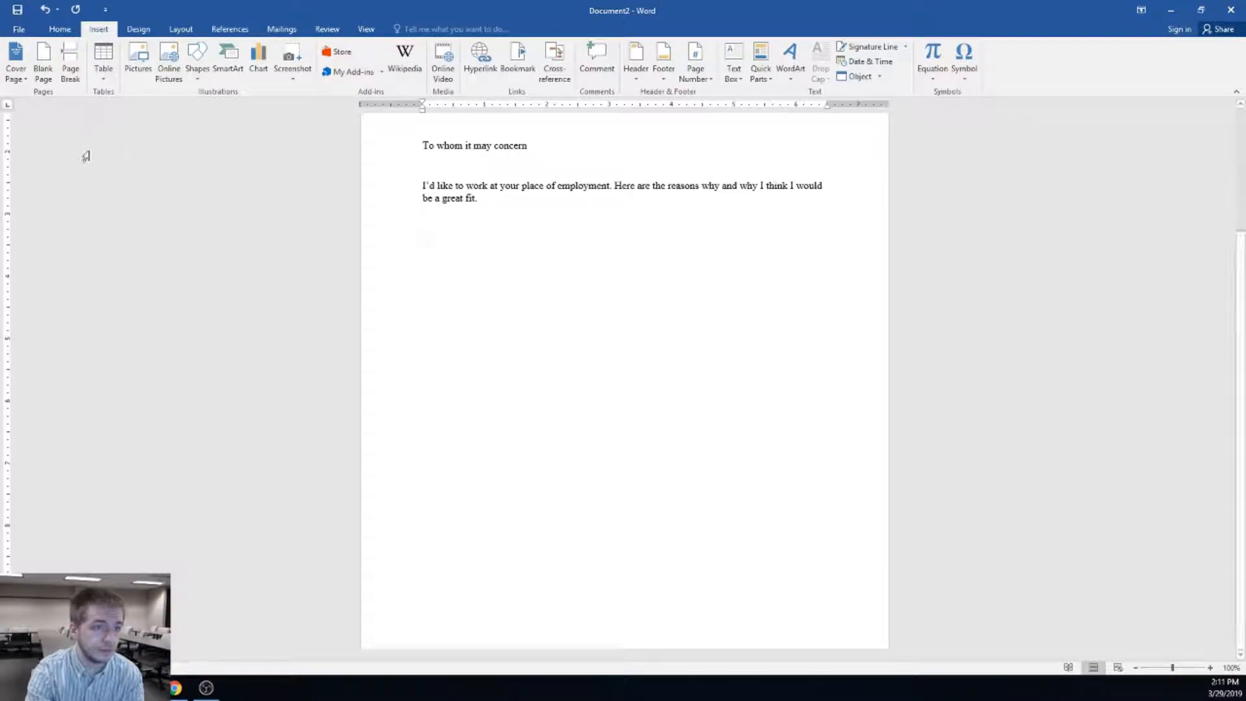
{"action": "left_click", "coordinate": [48, 77]}
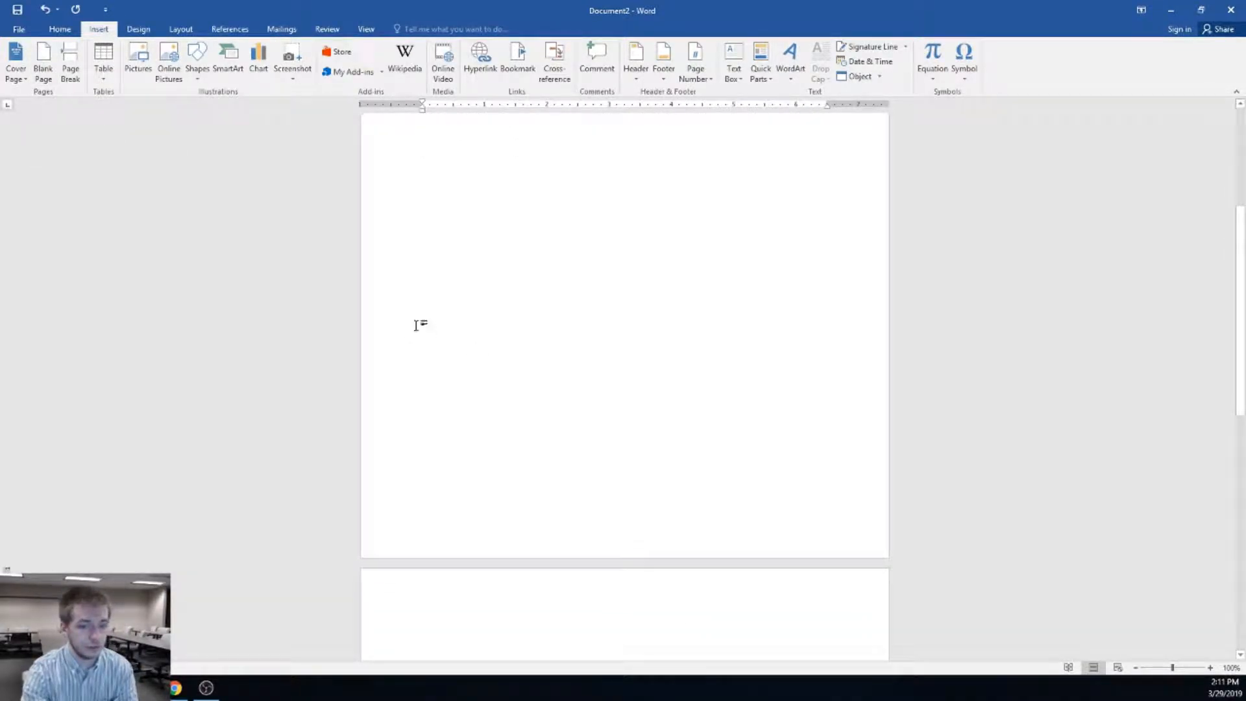
{"action": "scroll", "coordinate": [505, 433], "scroll_direction": "down", "scroll_amount": 1}
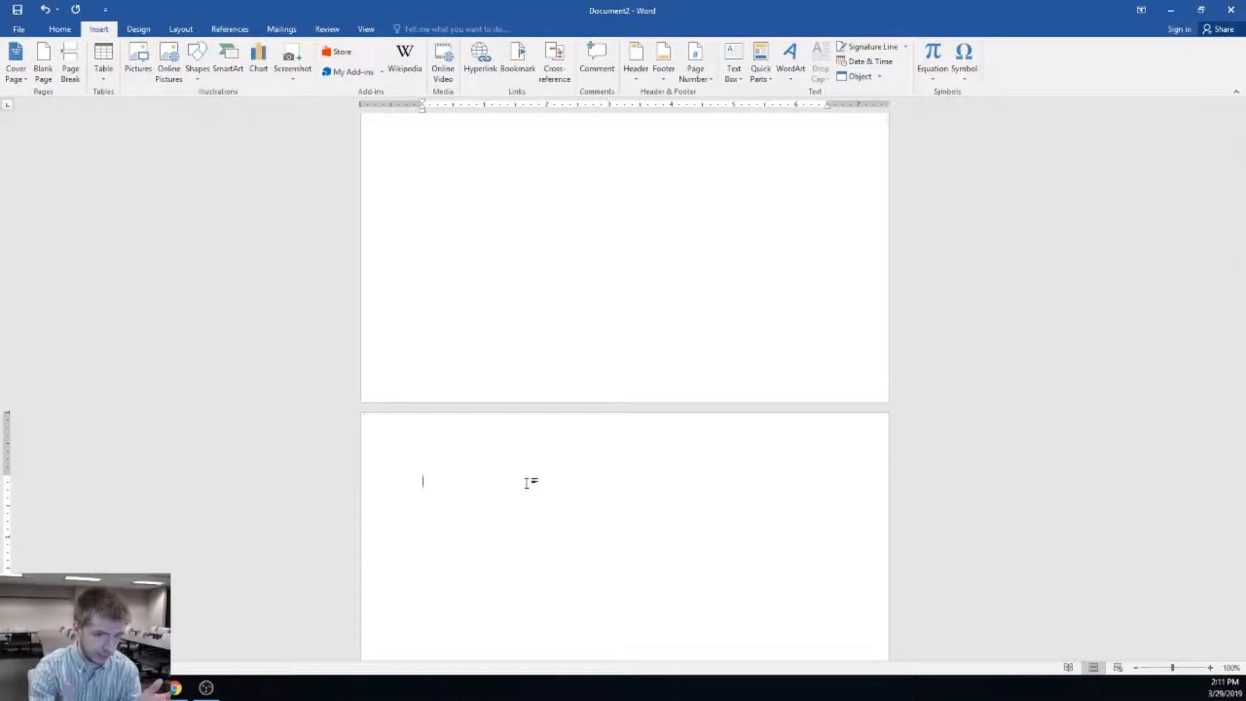
{"action": "scroll", "coordinate": [717, 410], "scroll_direction": "down", "scroll_amount": 5}
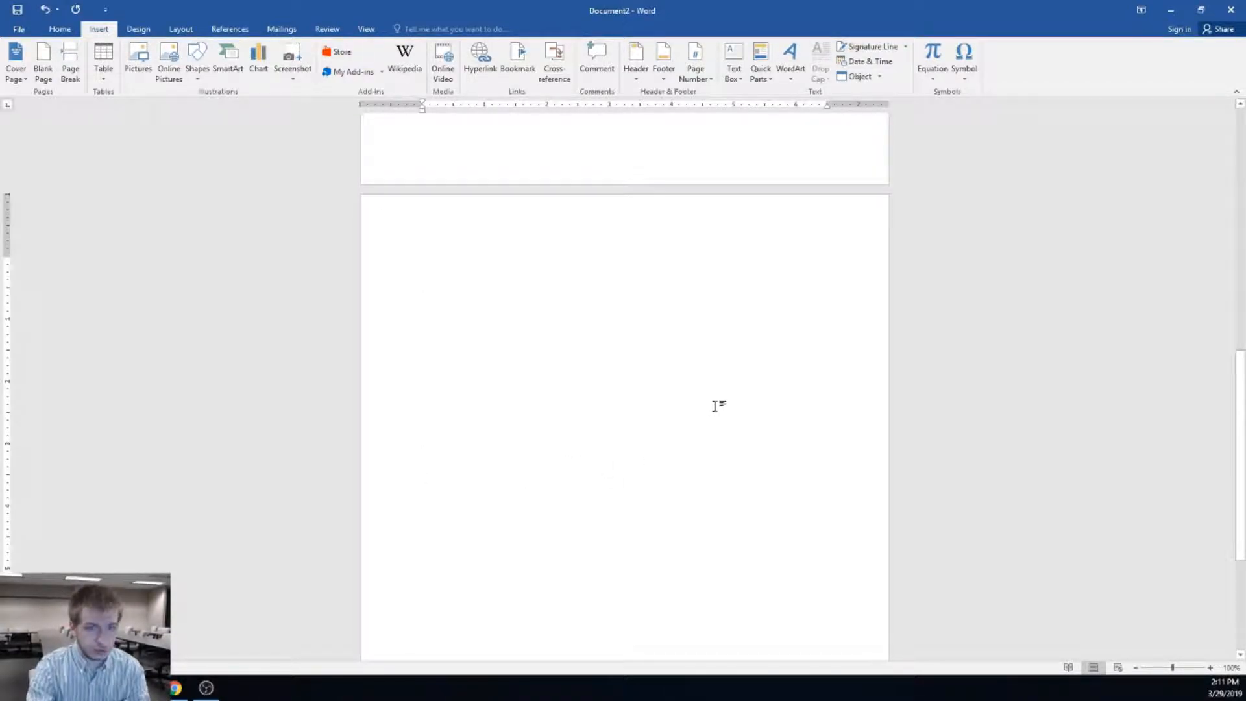
{"action": "scroll", "coordinate": [743, 348], "scroll_direction": "up", "scroll_amount": 3}
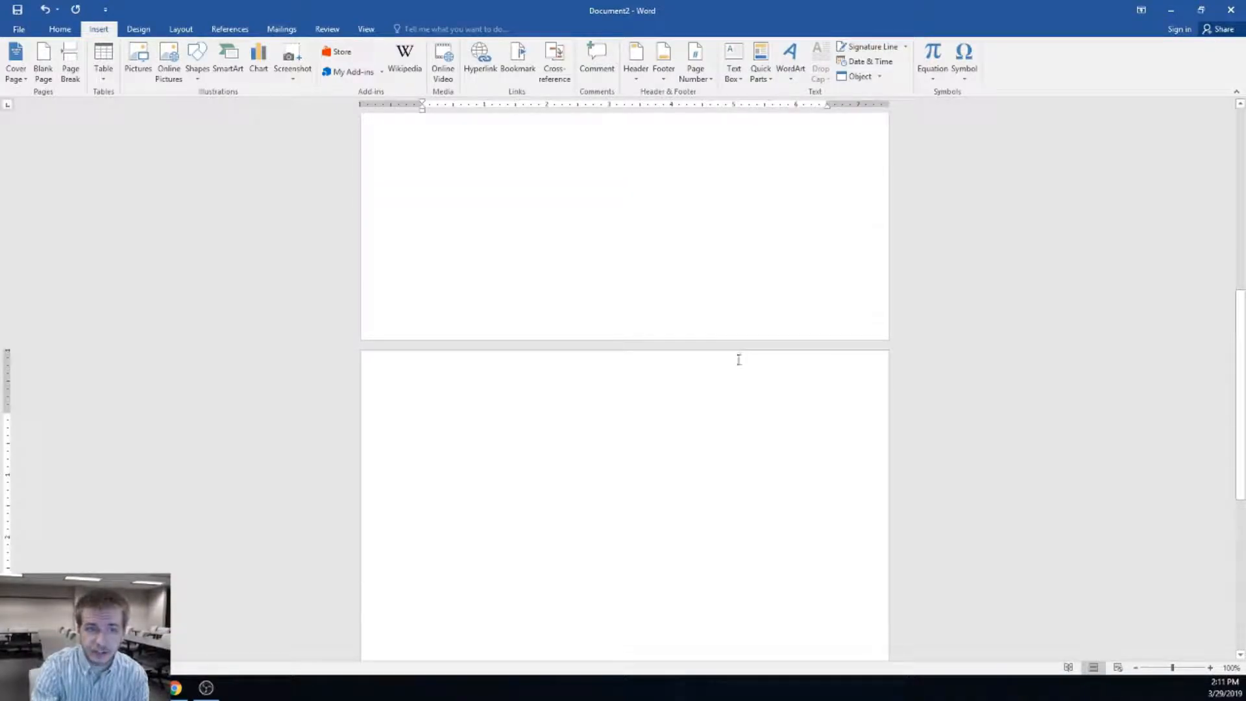
{"action": "scroll", "coordinate": [534, 311], "scroll_direction": "up", "scroll_amount": 2}
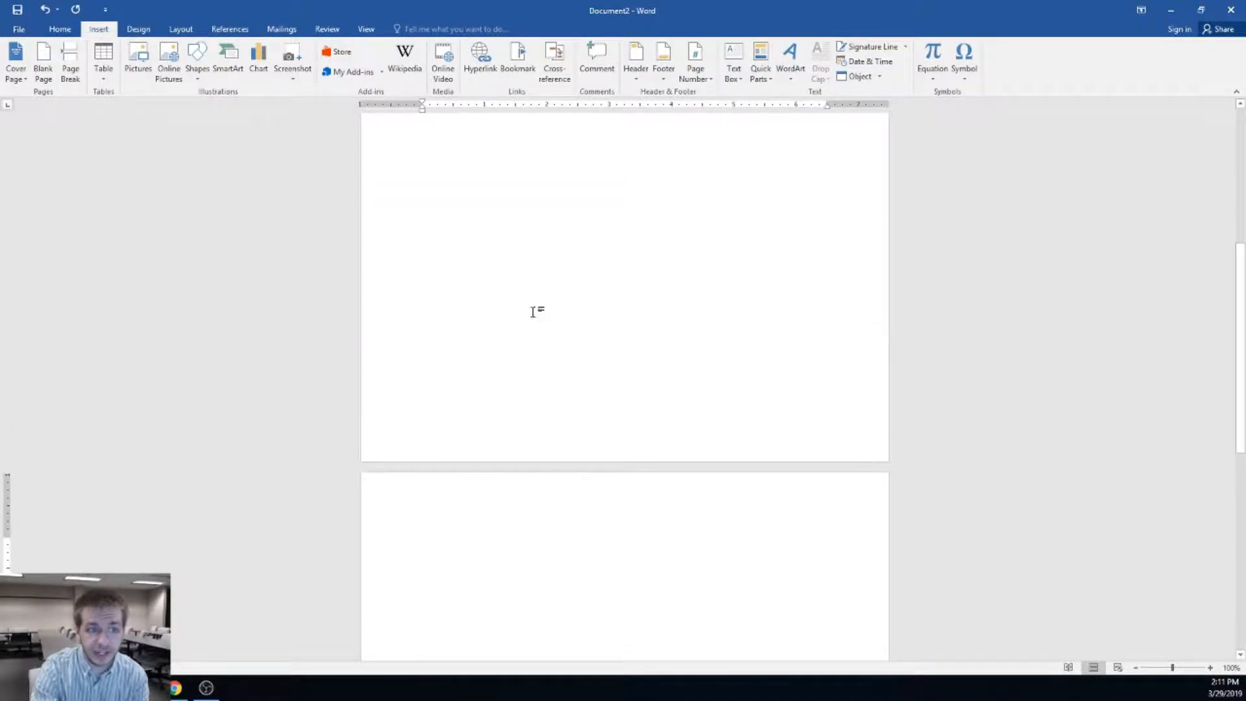
{"action": "left_click", "coordinate": [68, 46]}
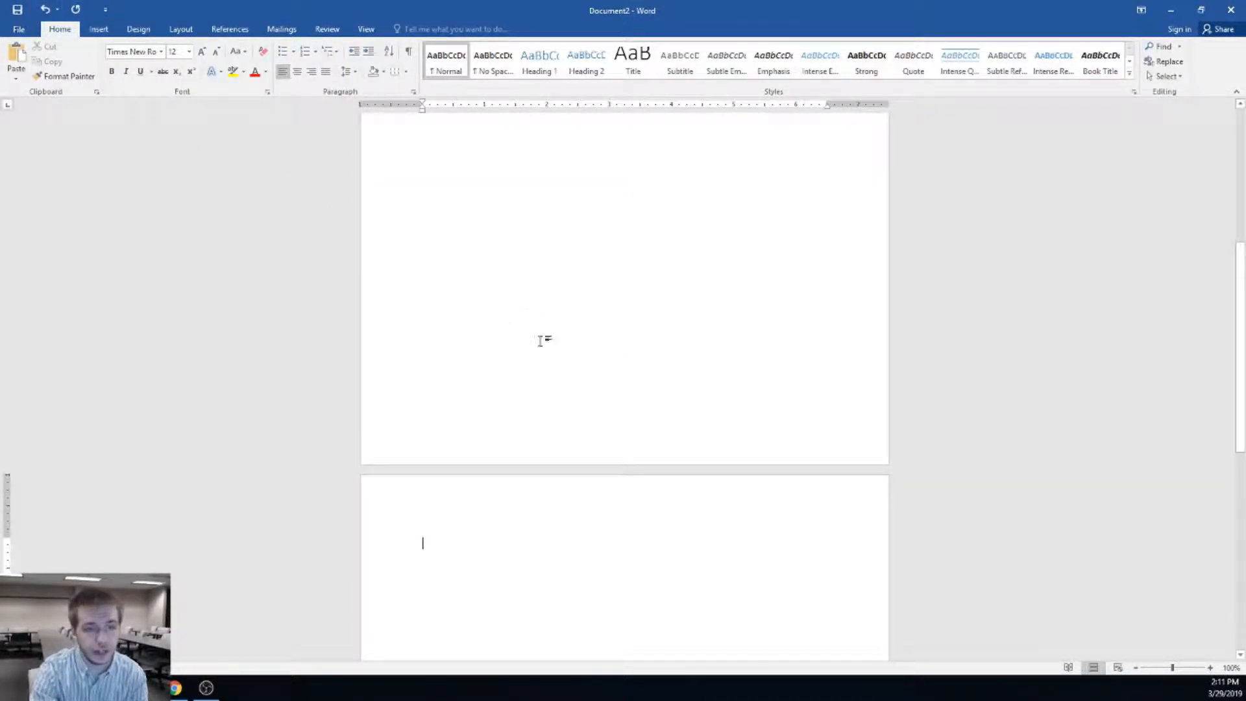
{"action": "scroll", "coordinate": [512, 341], "scroll_direction": "down", "scroll_amount": 3}
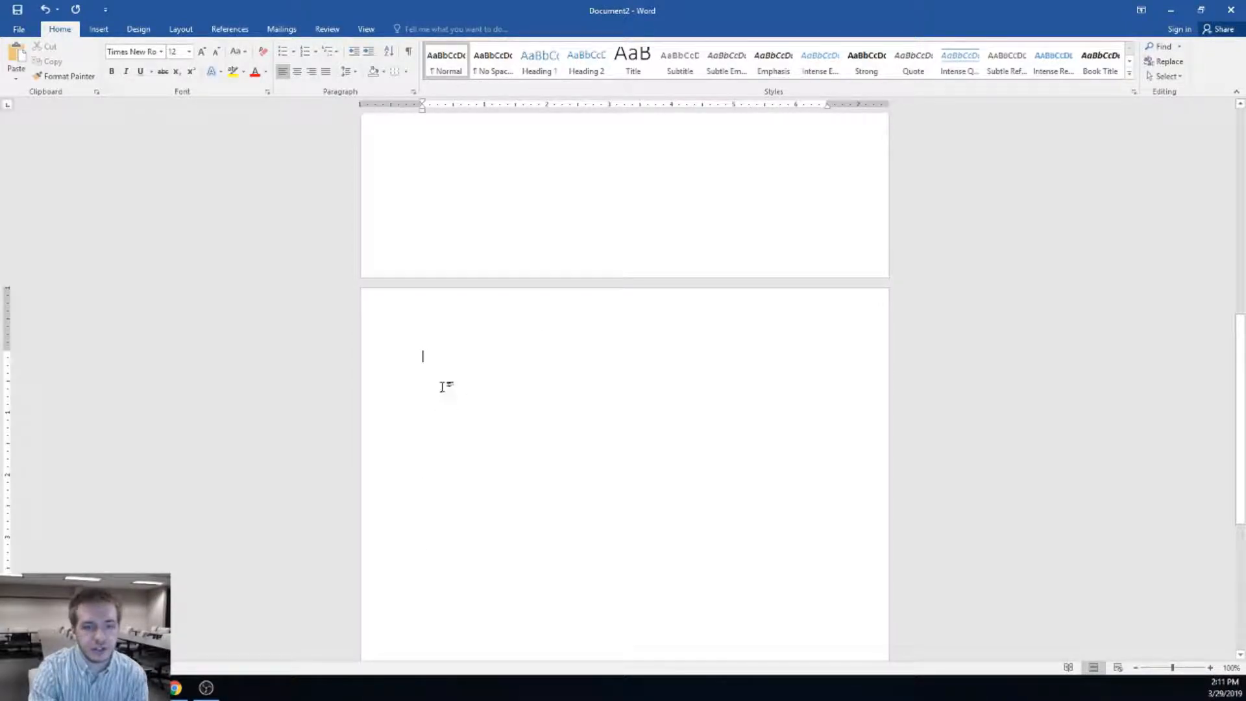
{"action": "scroll", "coordinate": [436, 279], "scroll_direction": "down", "scroll_amount": 2}
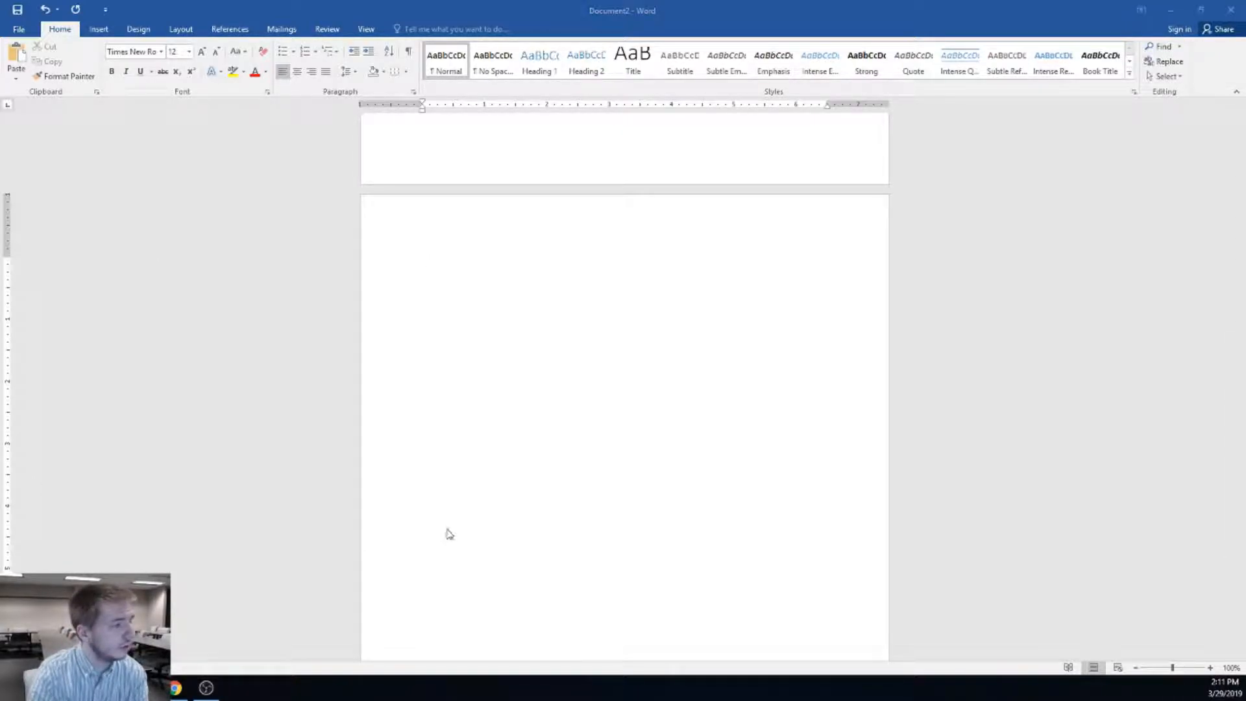
{"action": "left_click", "coordinate": [554, 350]}
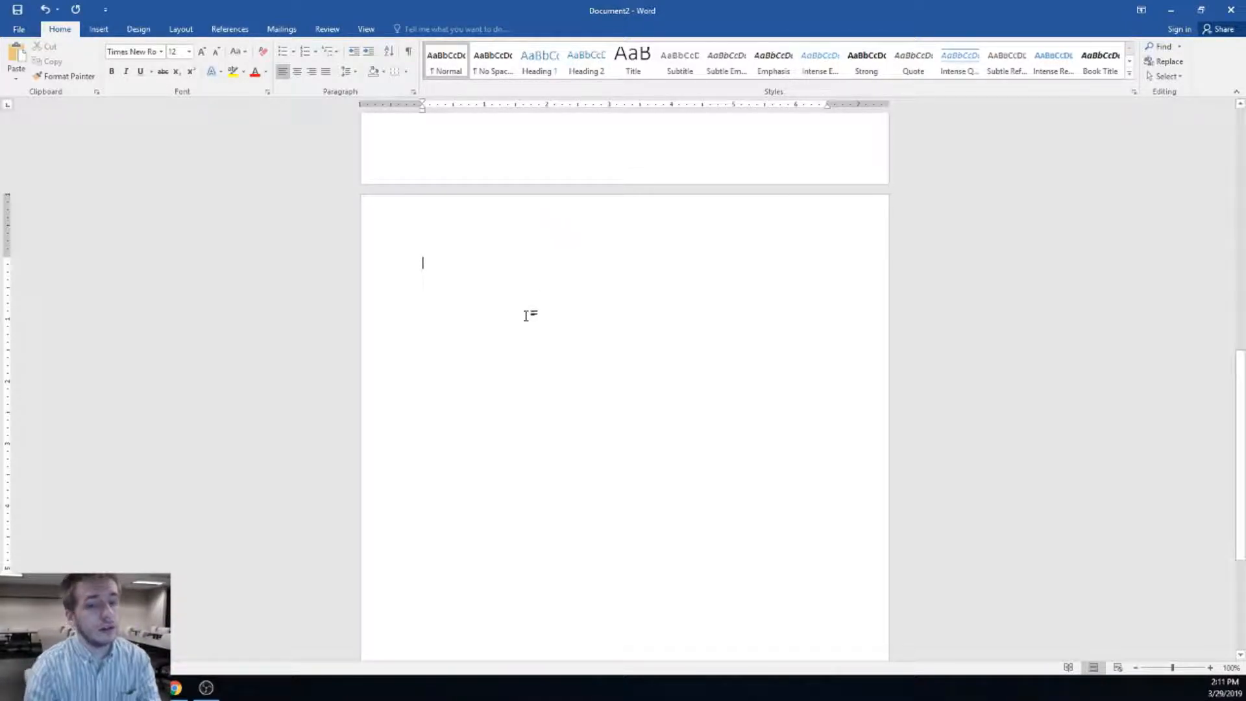
Type a bold size-14 'Work History' heading, then set the next line back to size 12
{"action": "left_click", "coordinate": [112, 72]}
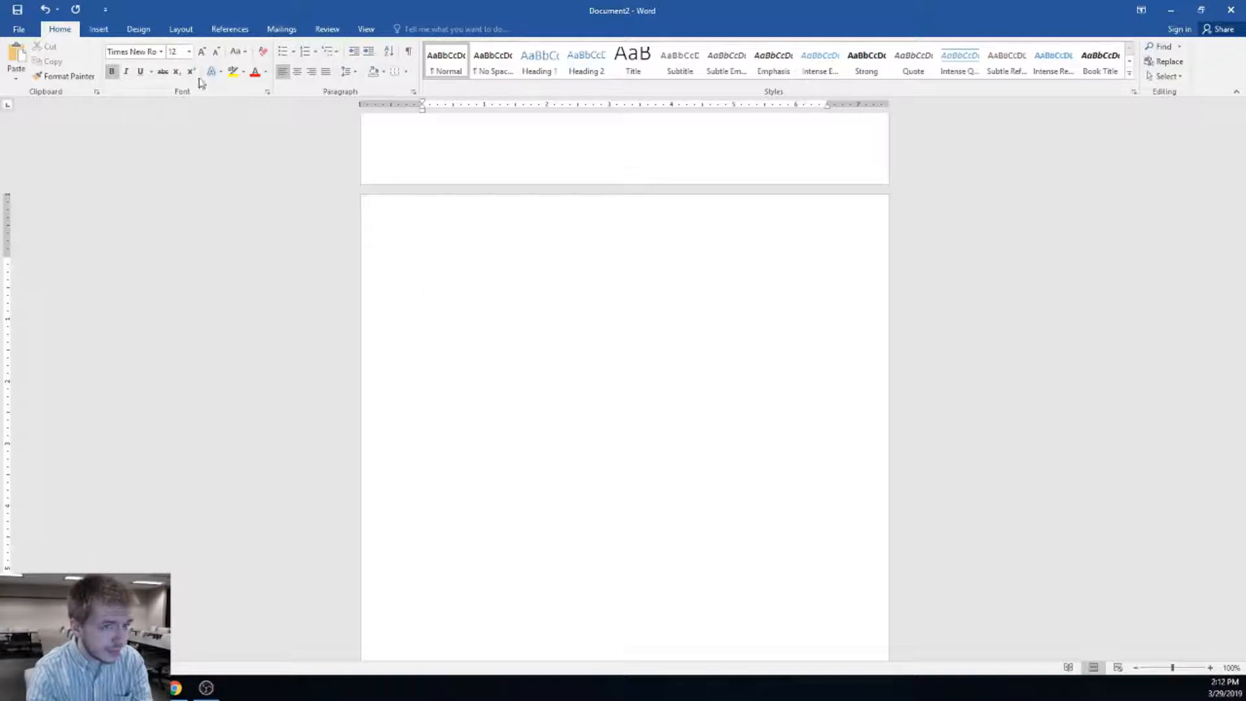
{"action": "left_click", "coordinate": [189, 51]}
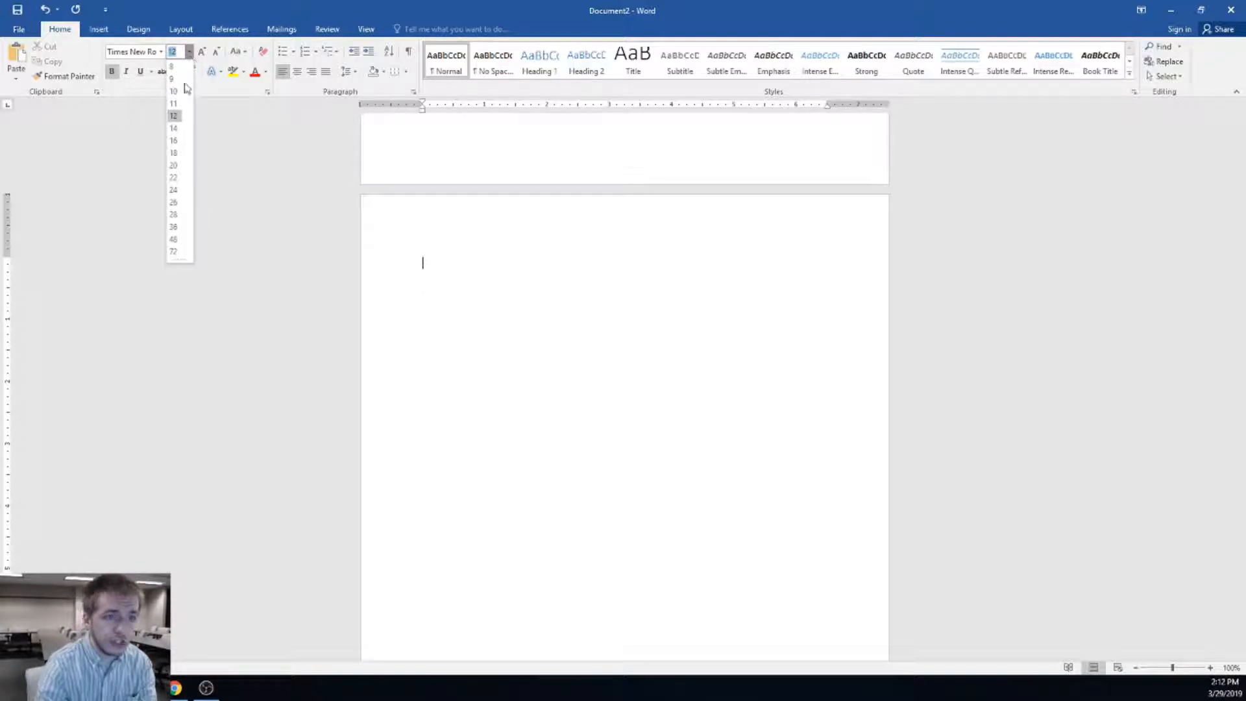
{"action": "left_click", "coordinate": [174, 128]}
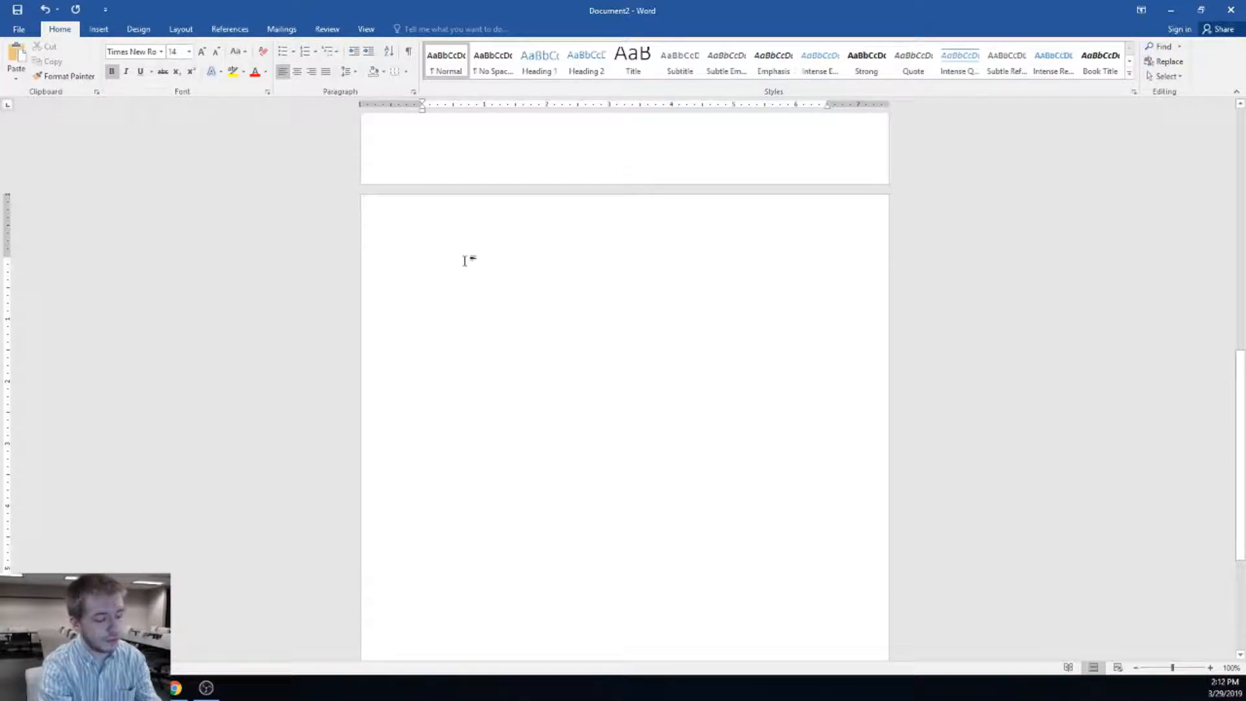
{"action": "type", "text": "Work History"}
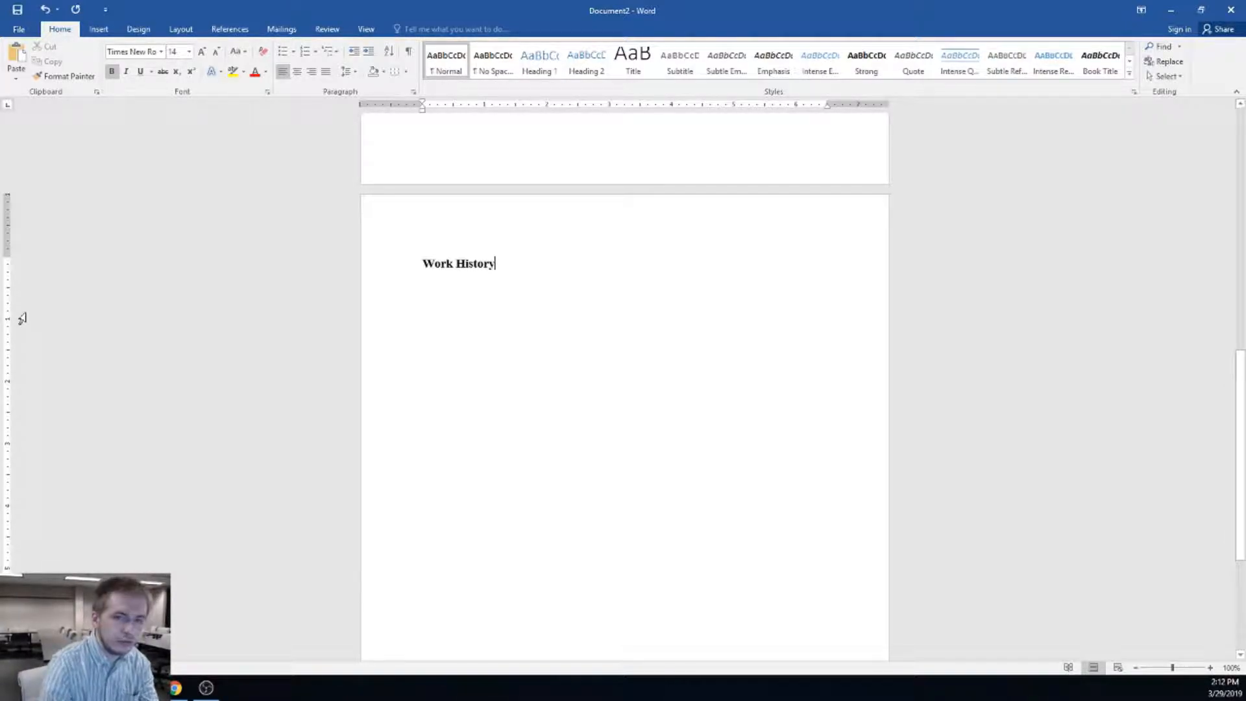
{"action": "key", "text": "Return"}
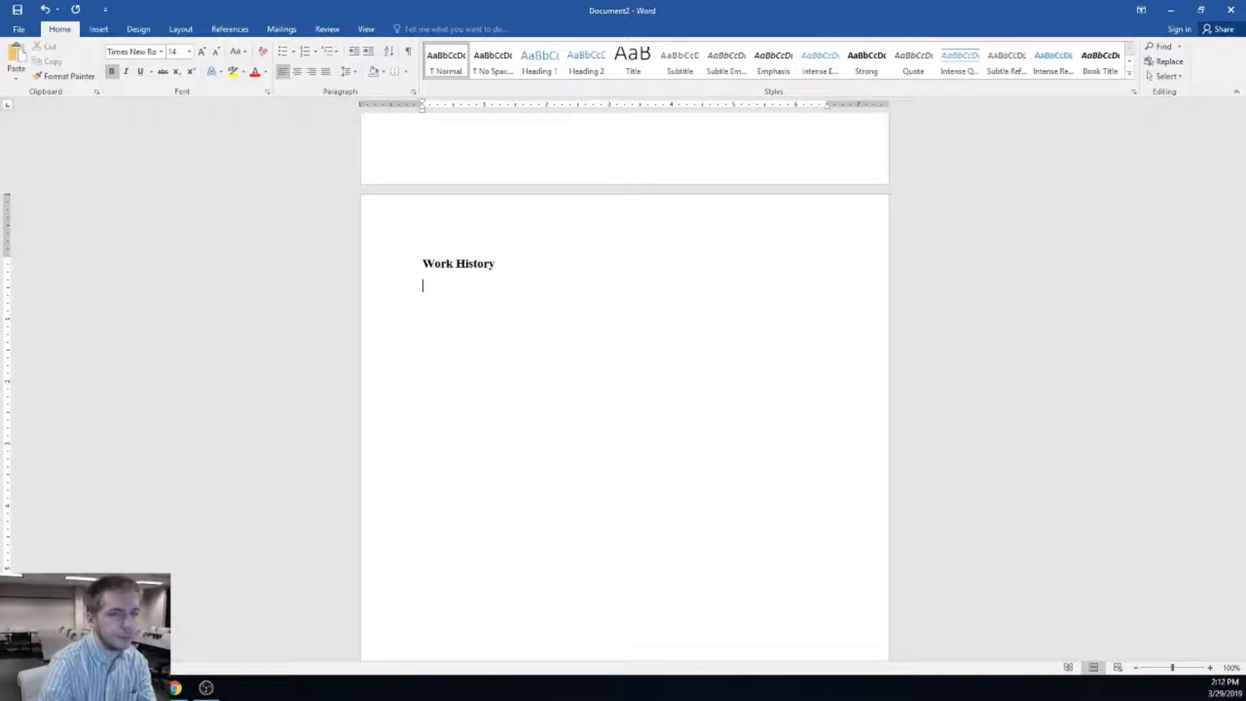
{"action": "left_click", "coordinate": [187, 51]}
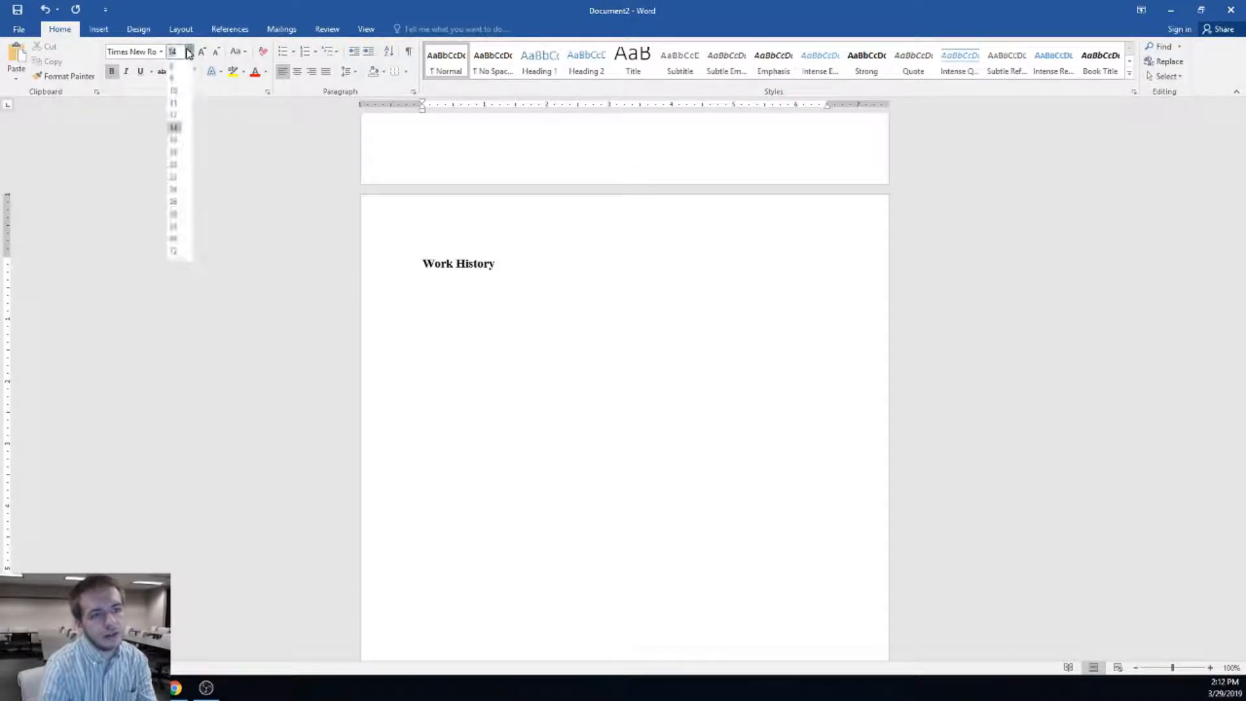
{"action": "left_click", "coordinate": [173, 118]}
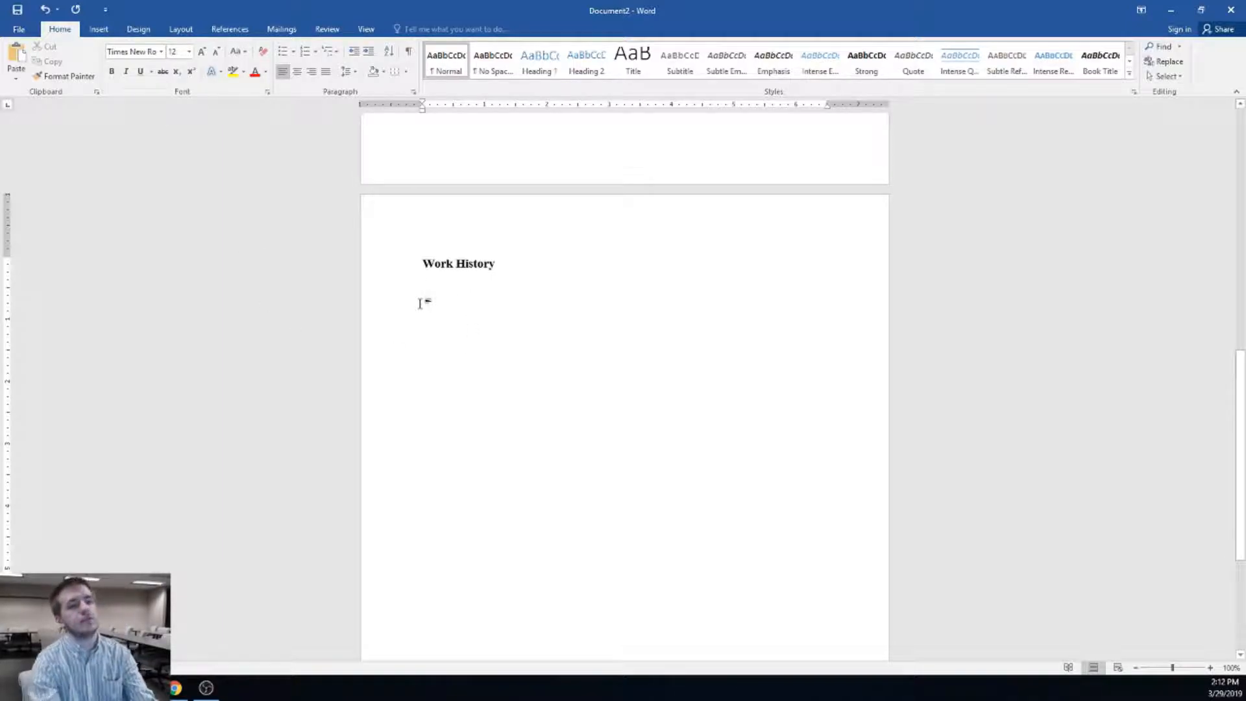
Type 'Job 1 January 2018 - December 2018', correcting the typos along the way
{"action": "type", "text": "Job 1"}
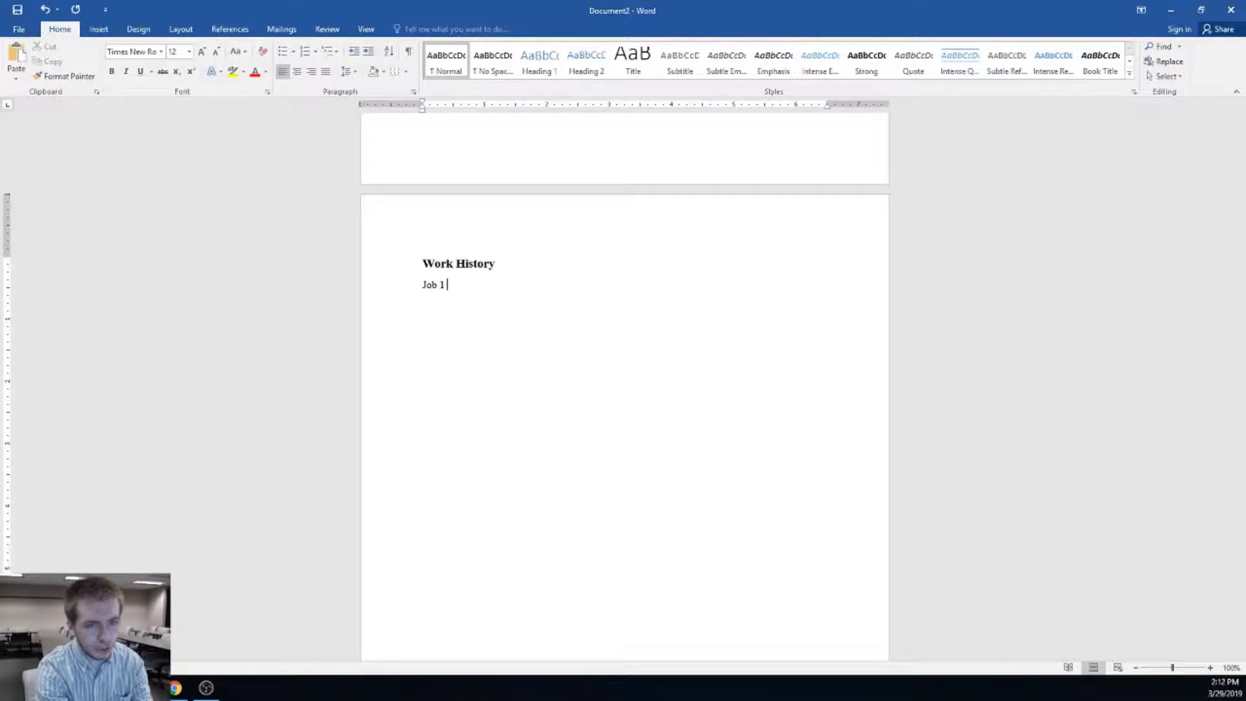
{"action": "type", "text": "Feb"}
{"action": "key", "text": "BackSpace"}
{"action": "key", "text": "BackSpace"}
{"action": "key", "text": "BackSpace"}
{"action": "type", "text": "January"}
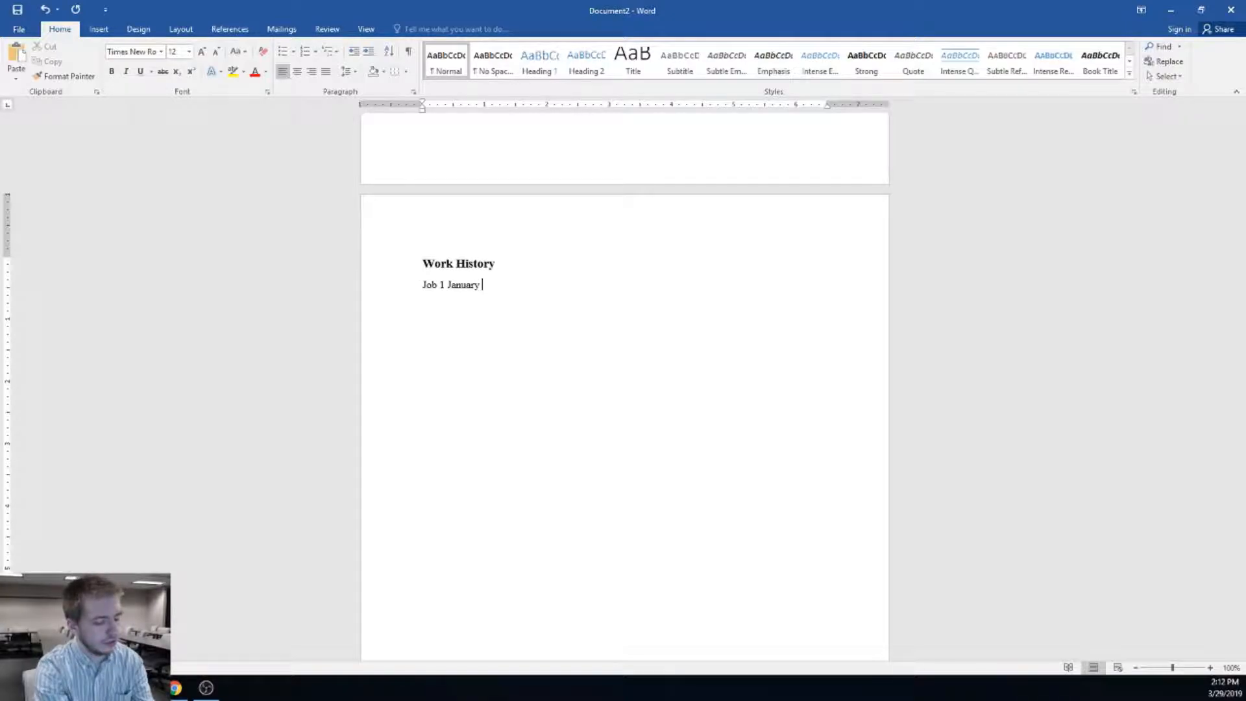
{"action": "type", "text": " 2018 - "}
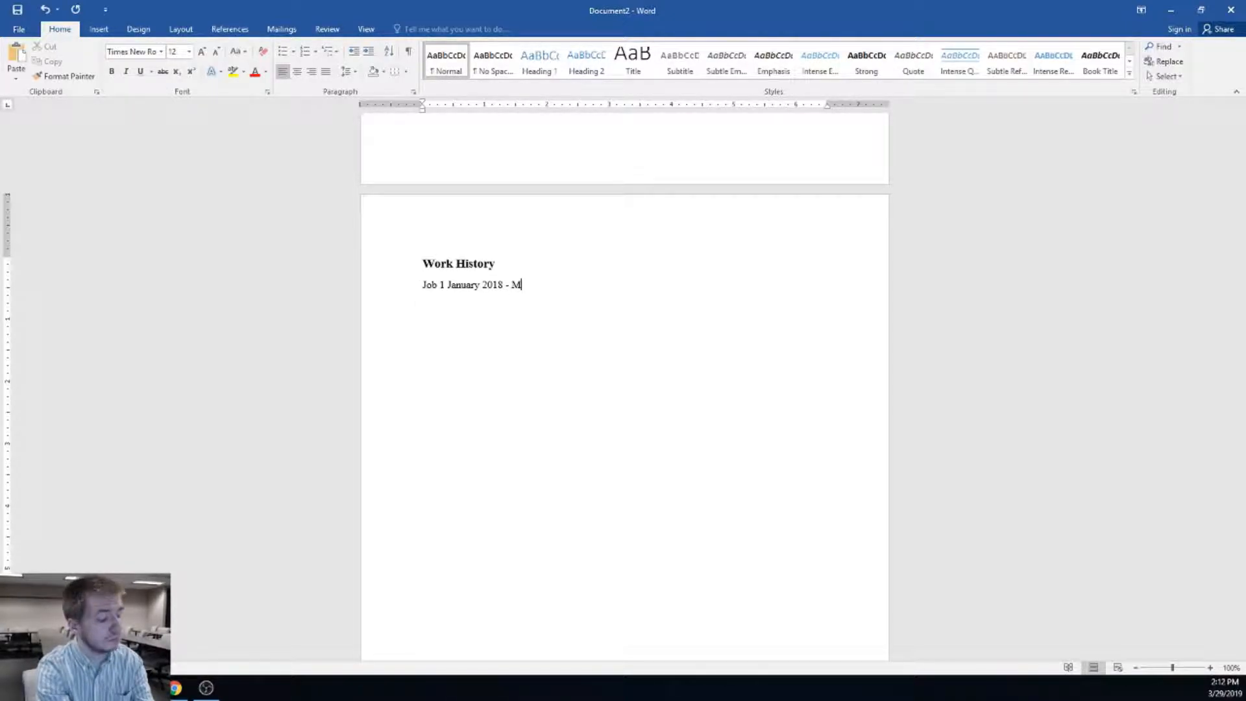
{"action": "type", "text": "December of"}
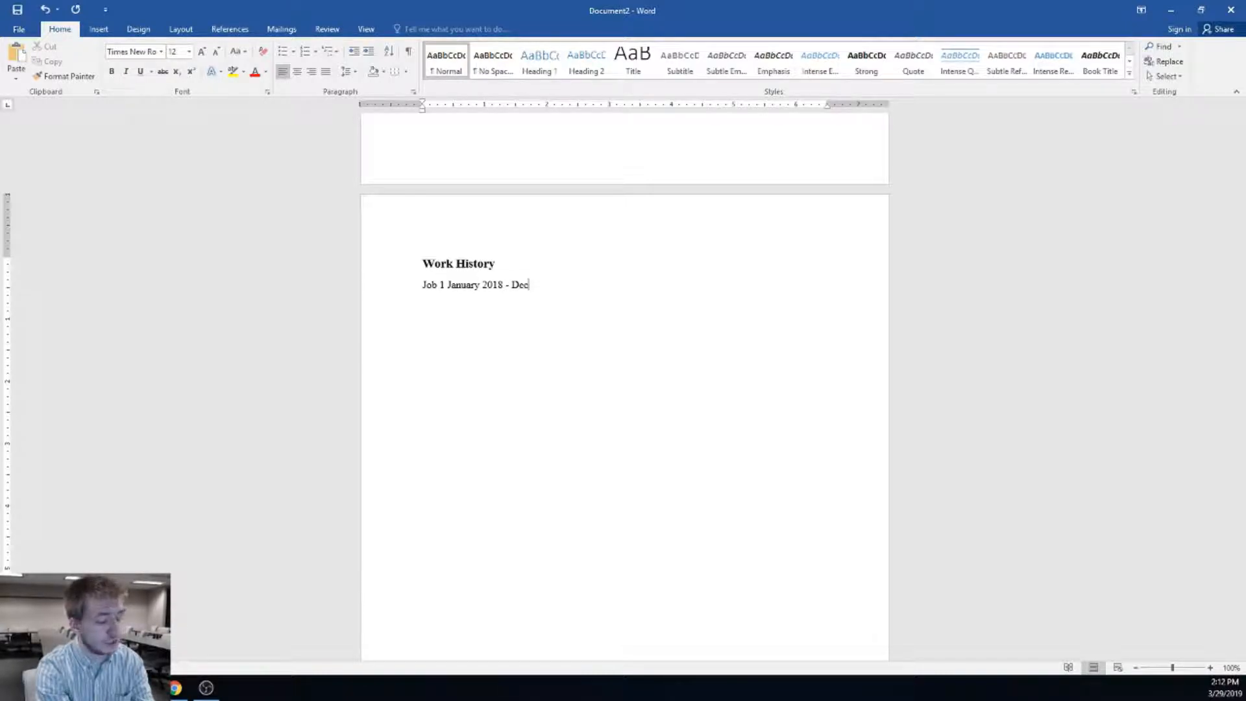
{"action": "key", "text": "BackSpace"}
{"action": "key", "text": "BackSpace"}
{"action": "key", "text": "BackSpace"}
{"action": "type", "text": "2018"}
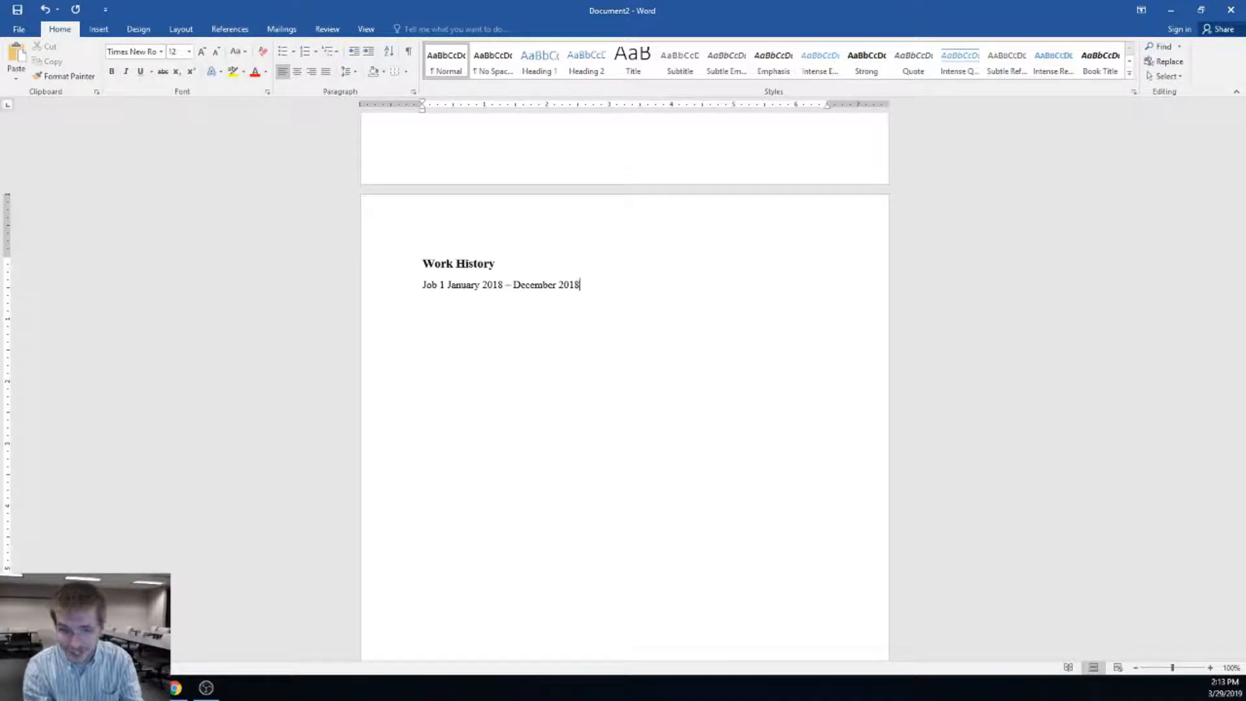
{"action": "key", "text": "Return"}
{"action": "key", "text": "Return"}
{"action": "key", "text": "BackSpace"}
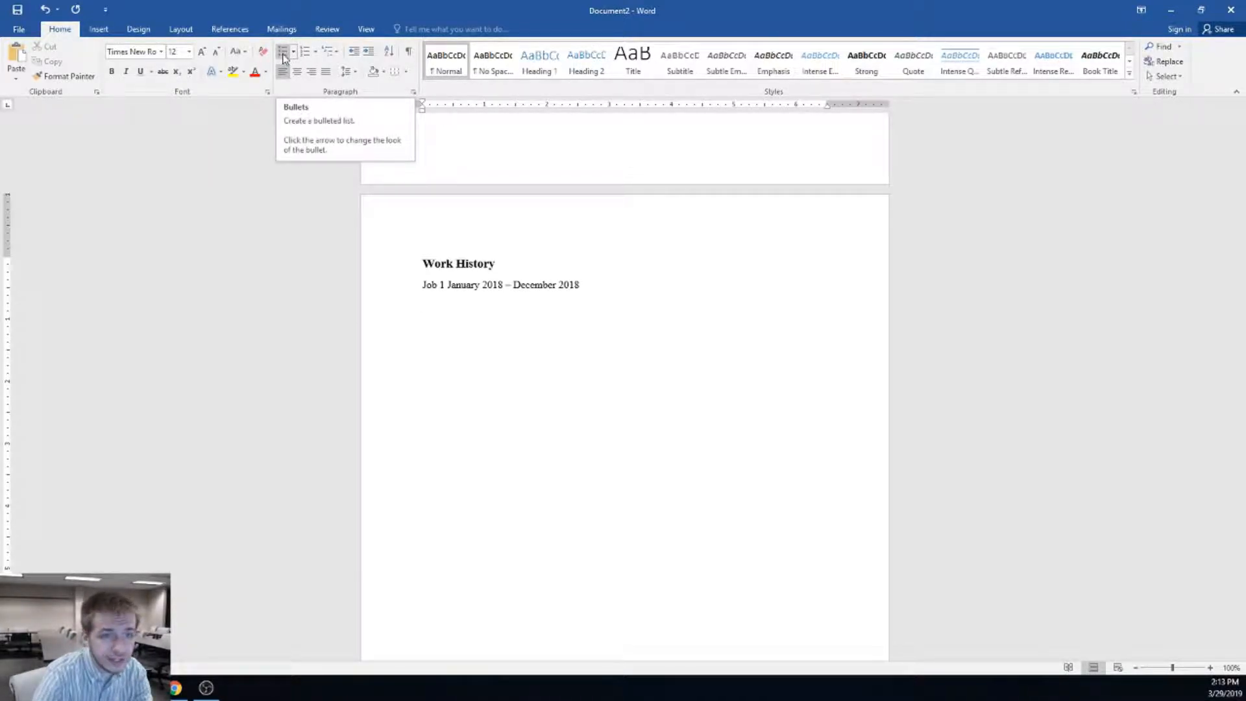
Bullet 'Office work' and 'Marketing research', then indent to begin a sub-bullet
{"action": "left_click", "coordinate": [283, 55]}
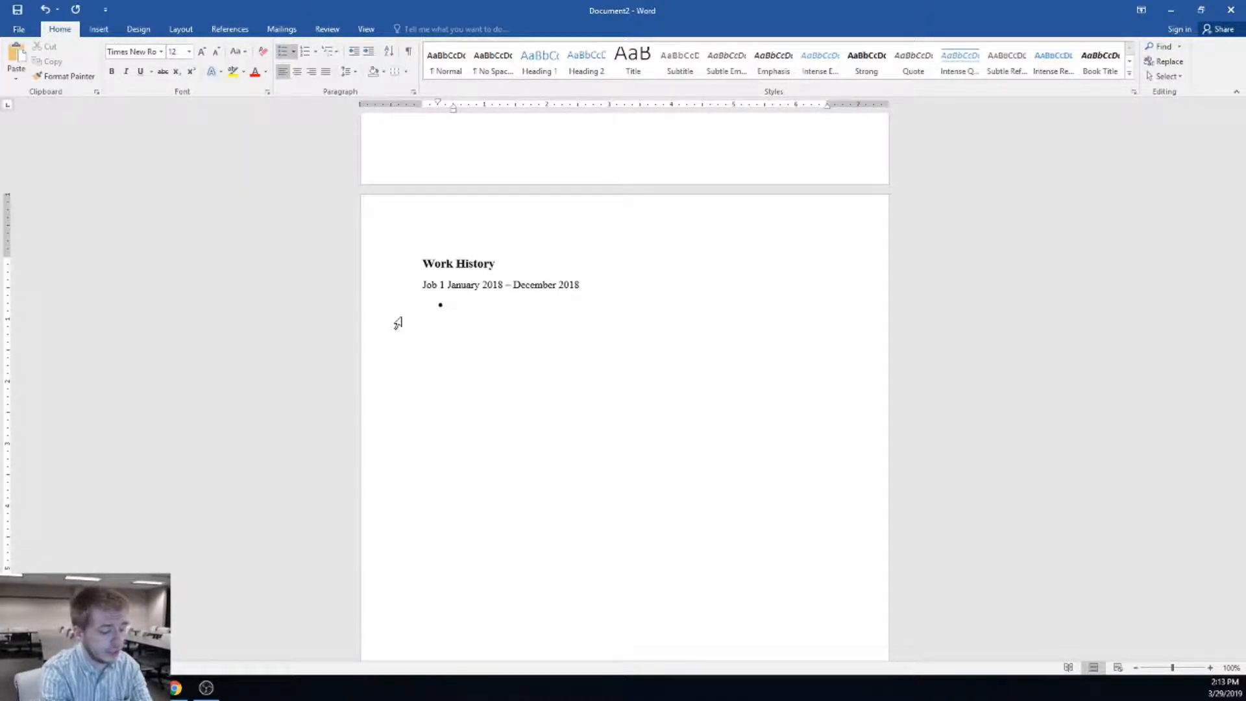
{"action": "type", "text": "Office work"}
{"action": "key", "text": "Return"}
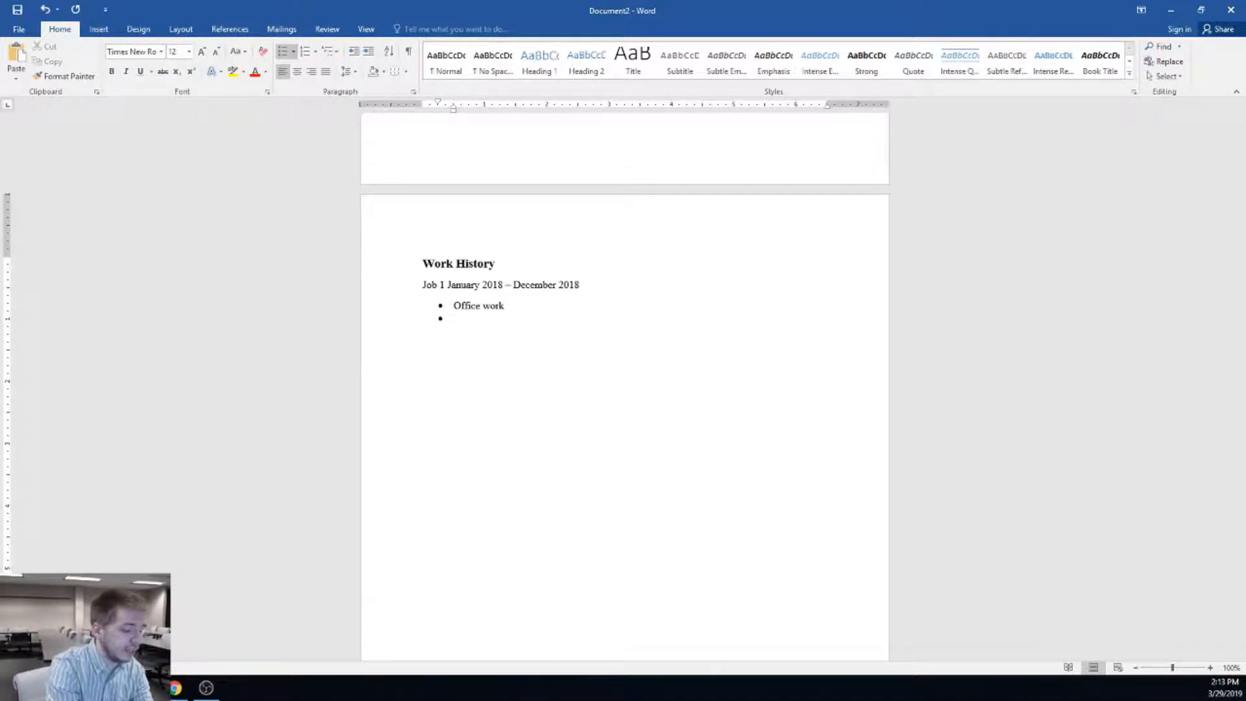
{"action": "type", "text": "Marketing research"}
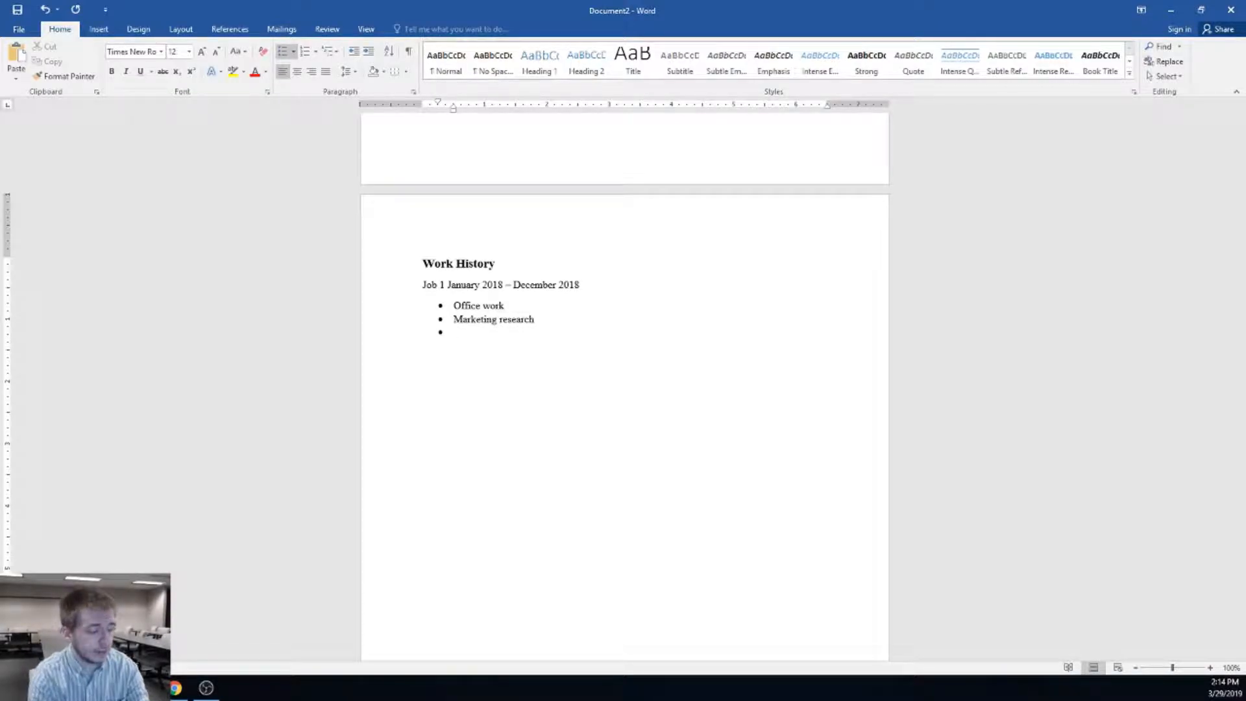
{"action": "key", "text": "Tab"}
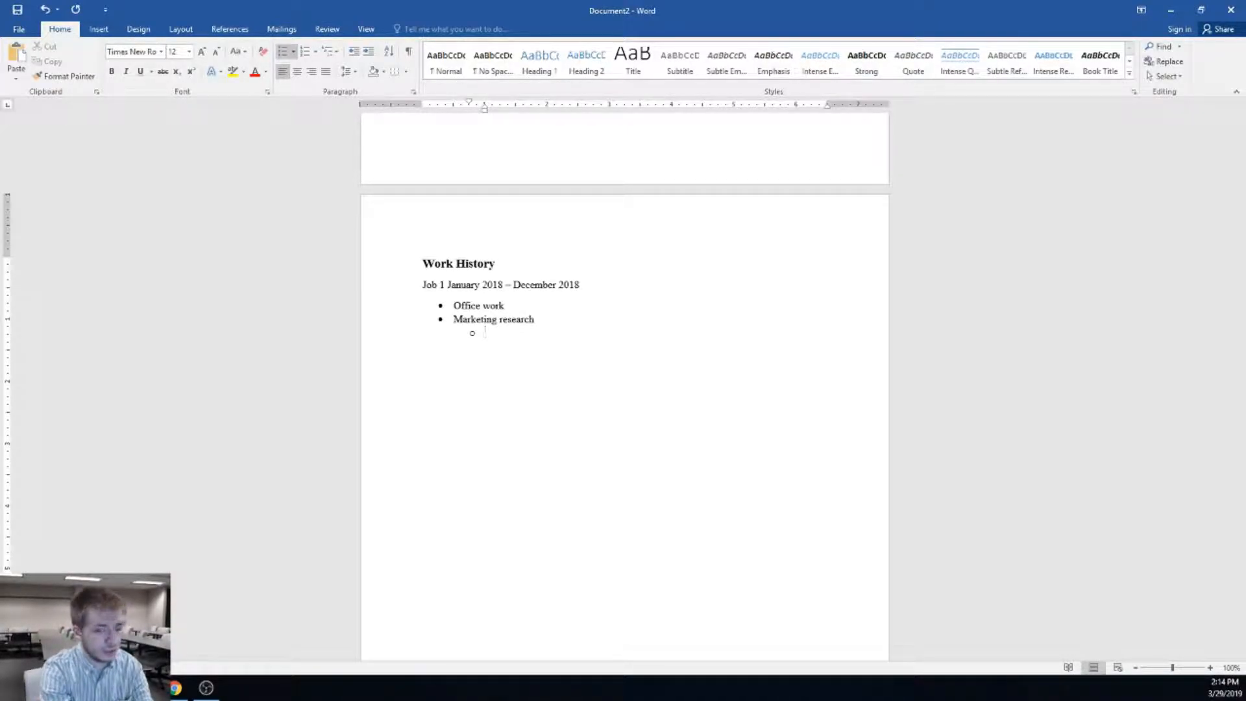
Type 'Developed new strategies' as the sub-bullet under Marketing research, fixing the typo
{"action": "type", "text": "Developed new"}
{"action": "type", "text": " strateg"}
{"action": "type", "text": "iew"}
{"action": "key", "text": "BackSpace"}
{"action": "key", "text": "BackSpace"}
{"action": "type", "text": "es"}
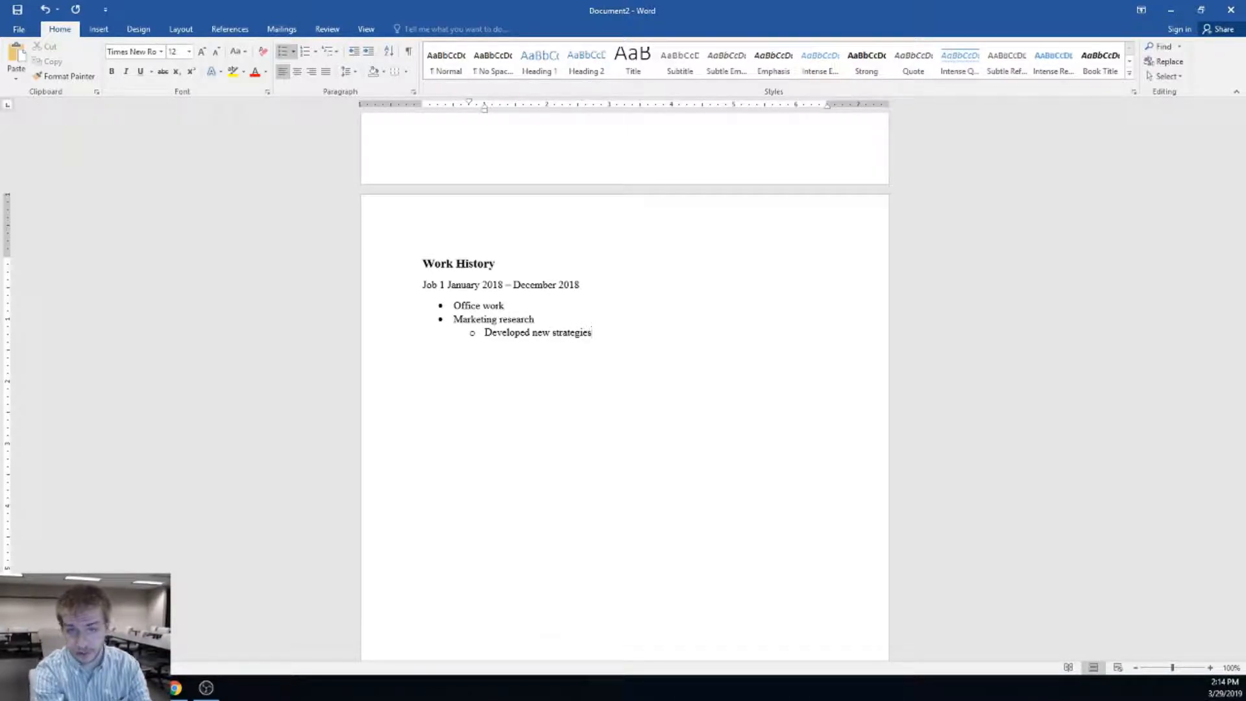
Start a new empty bullet, demote it, then promote it back to the top level
{"action": "key", "text": "Return"}
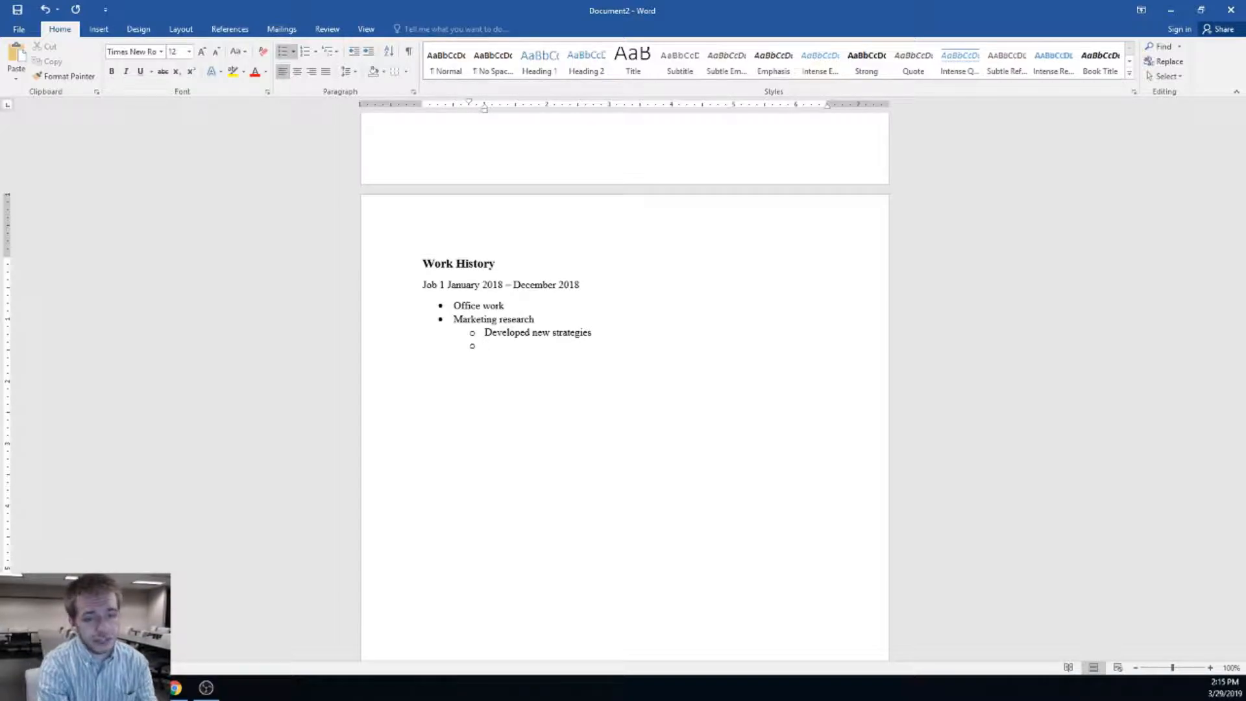
{"action": "key", "text": "Tab"}
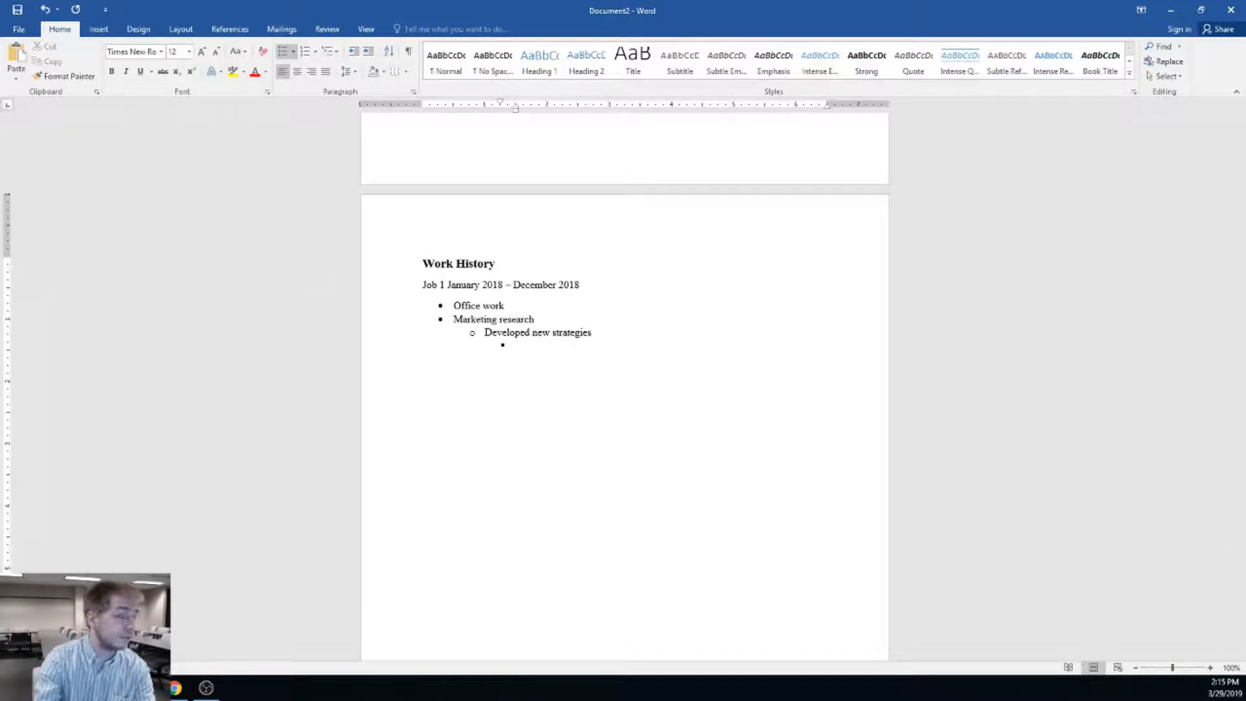
{"action": "key", "text": "alt+Tab"}
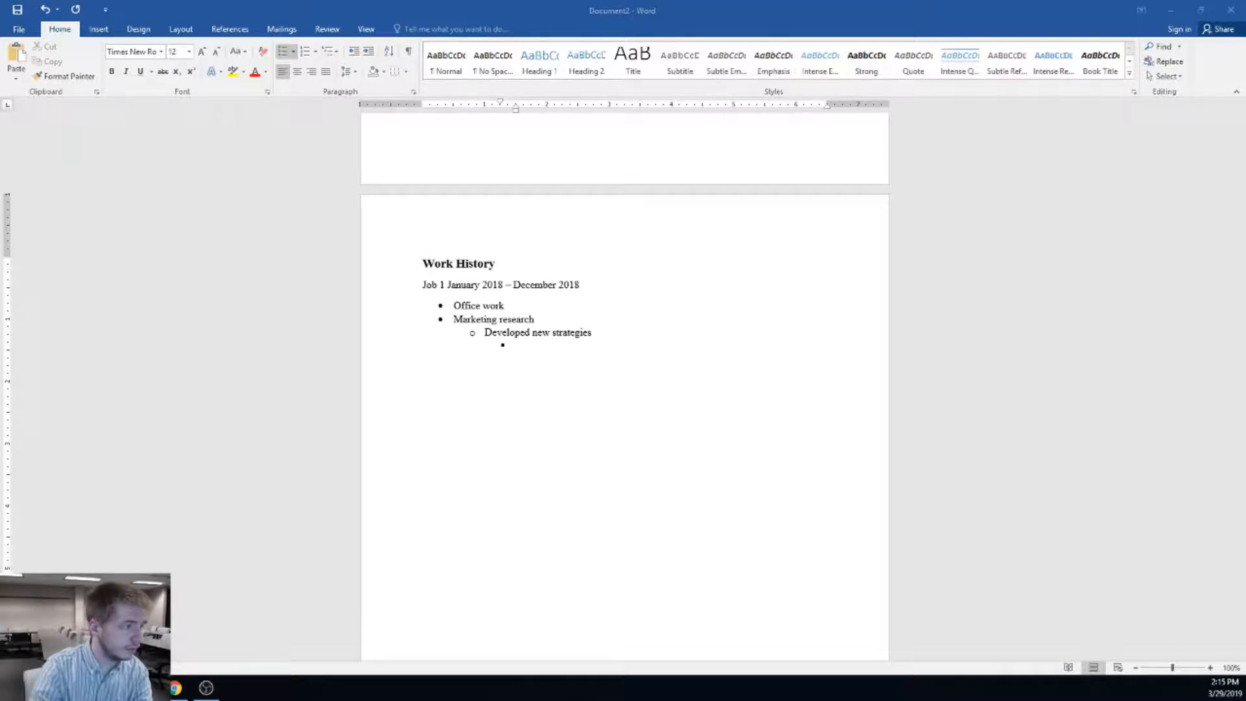
{"action": "left_click", "coordinate": [632, 345]}
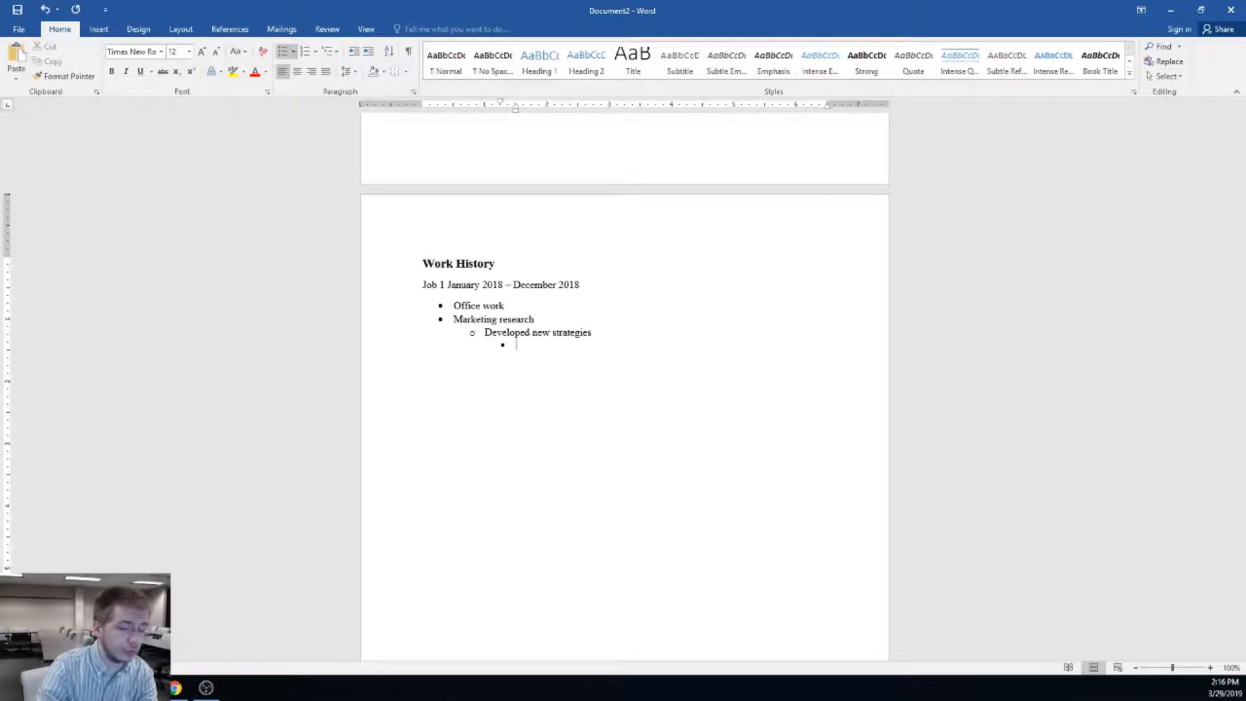
{"action": "key", "text": "shift+Tab"}
{"action": "key", "text": "shift+Tab"}
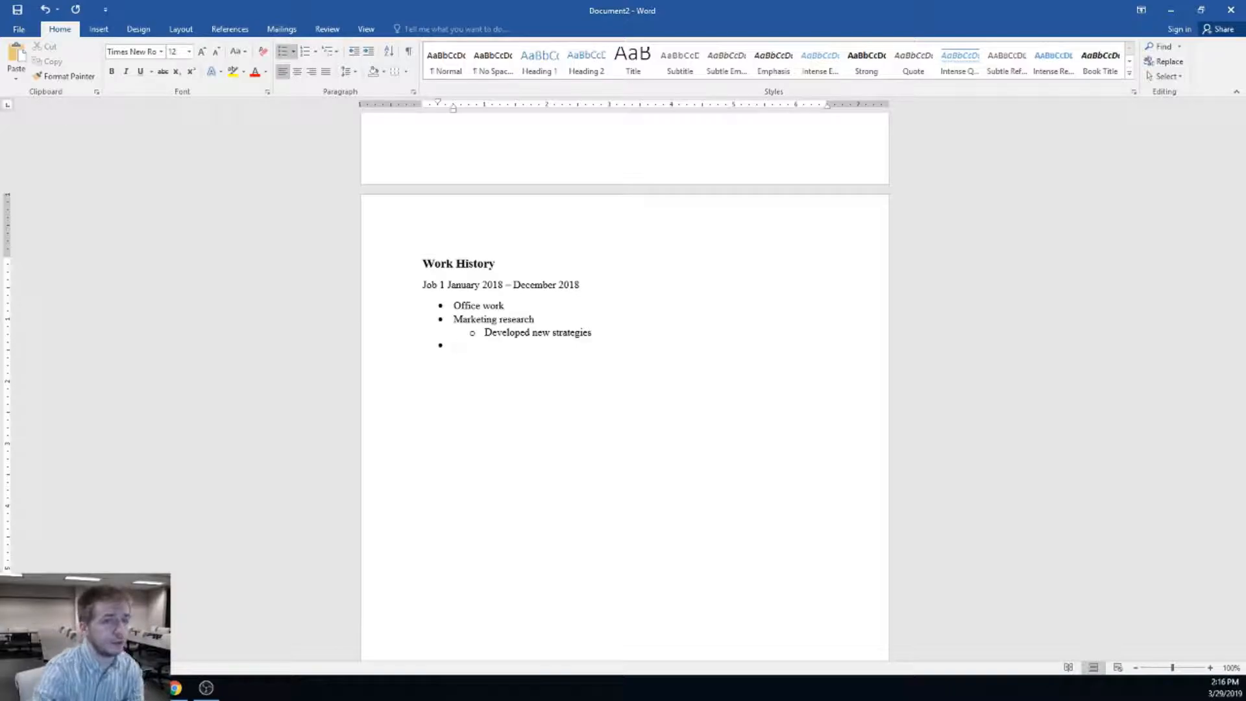
End the Job 1 list, add a 'Job 2' line with a bullet below, then move to 'strategies'
{"action": "key", "text": "Return"}
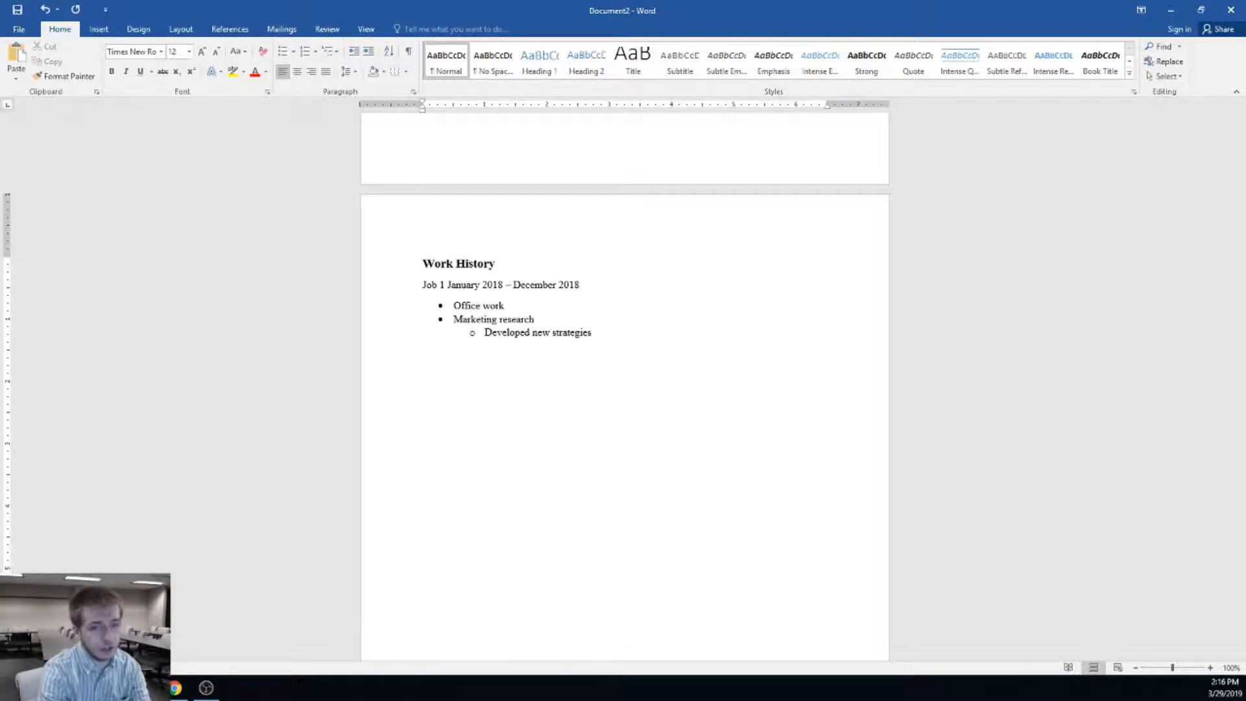
{"action": "key", "text": "Return"}
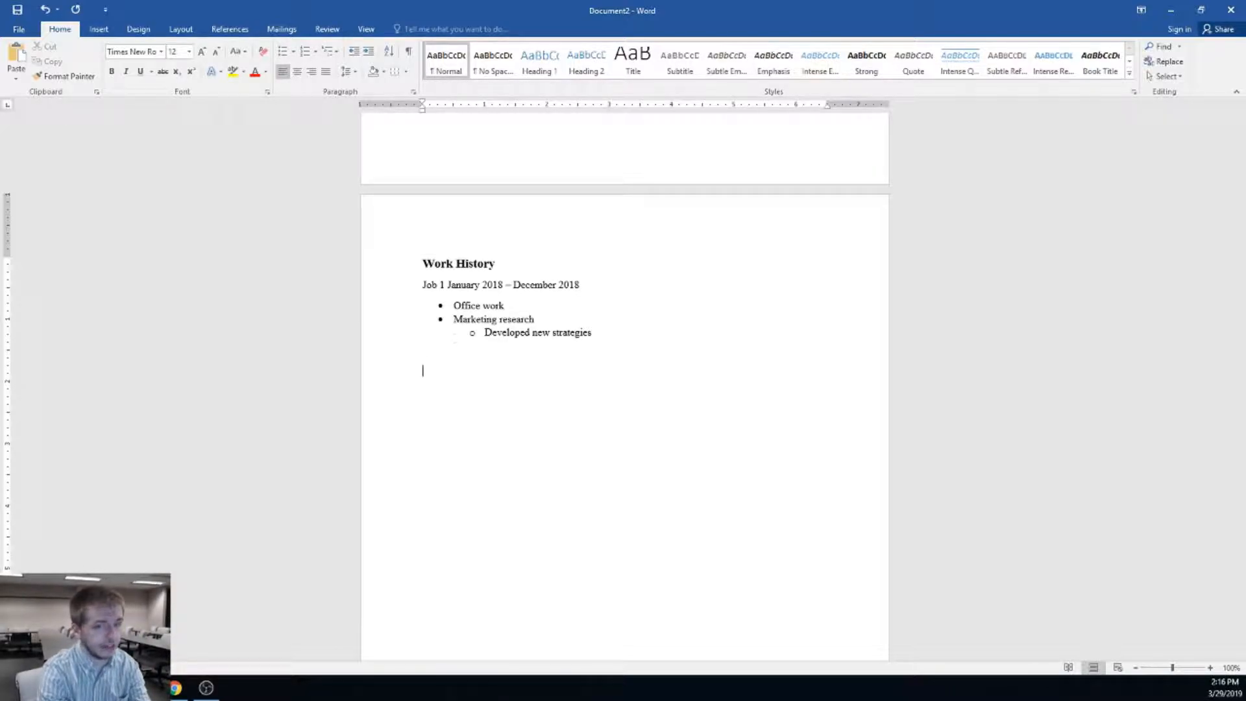
{"action": "type", "text": "Job 2"}
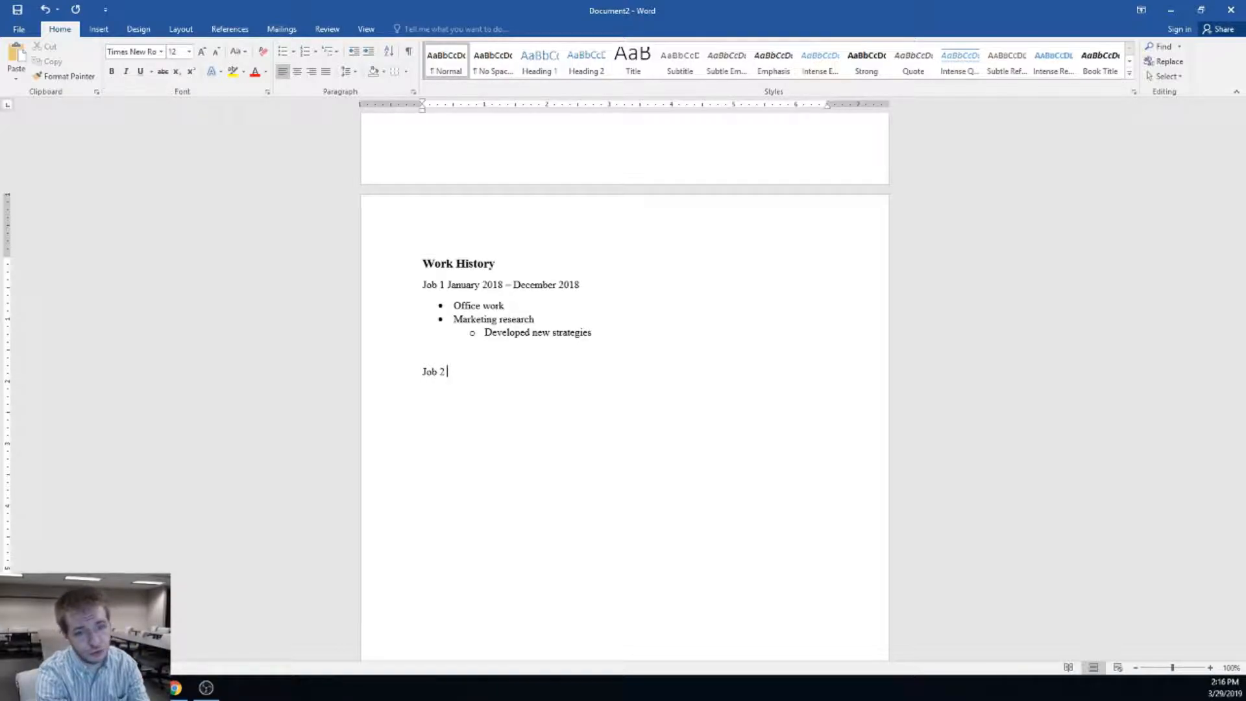
{"action": "key", "text": "Return"}
{"action": "left_click", "coordinate": [281, 51]}
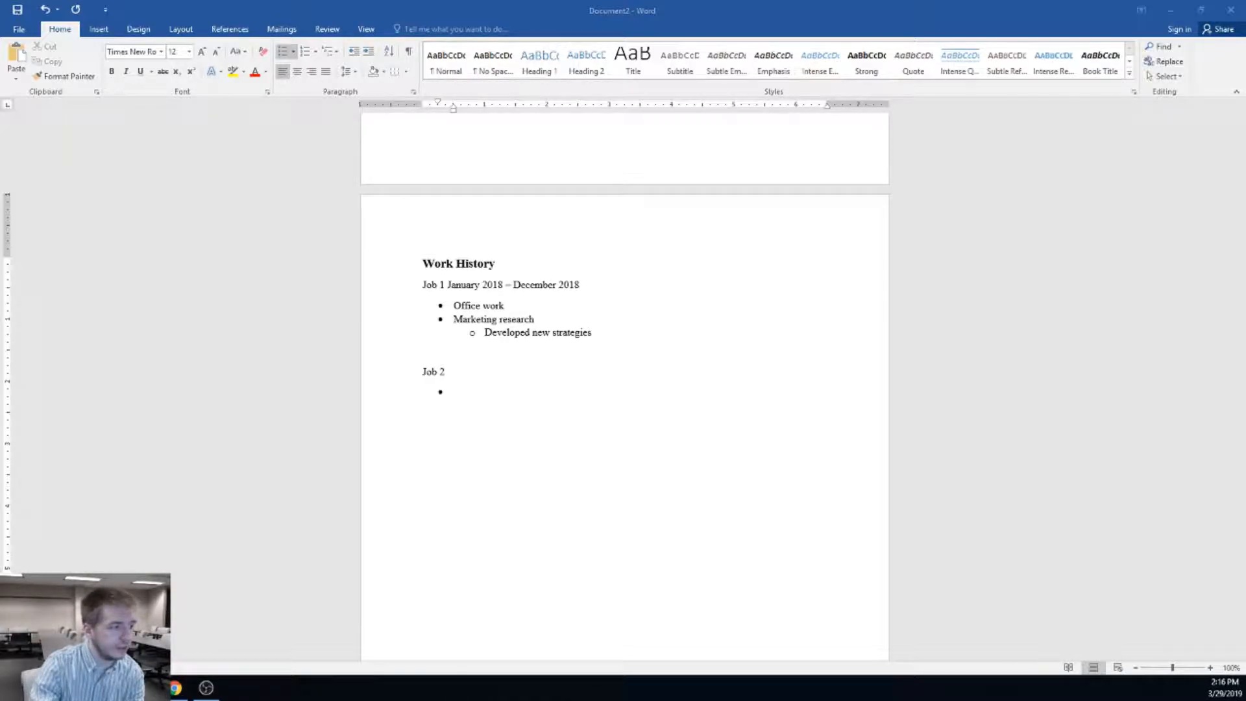
{"action": "left_click", "coordinate": [488, 395]}
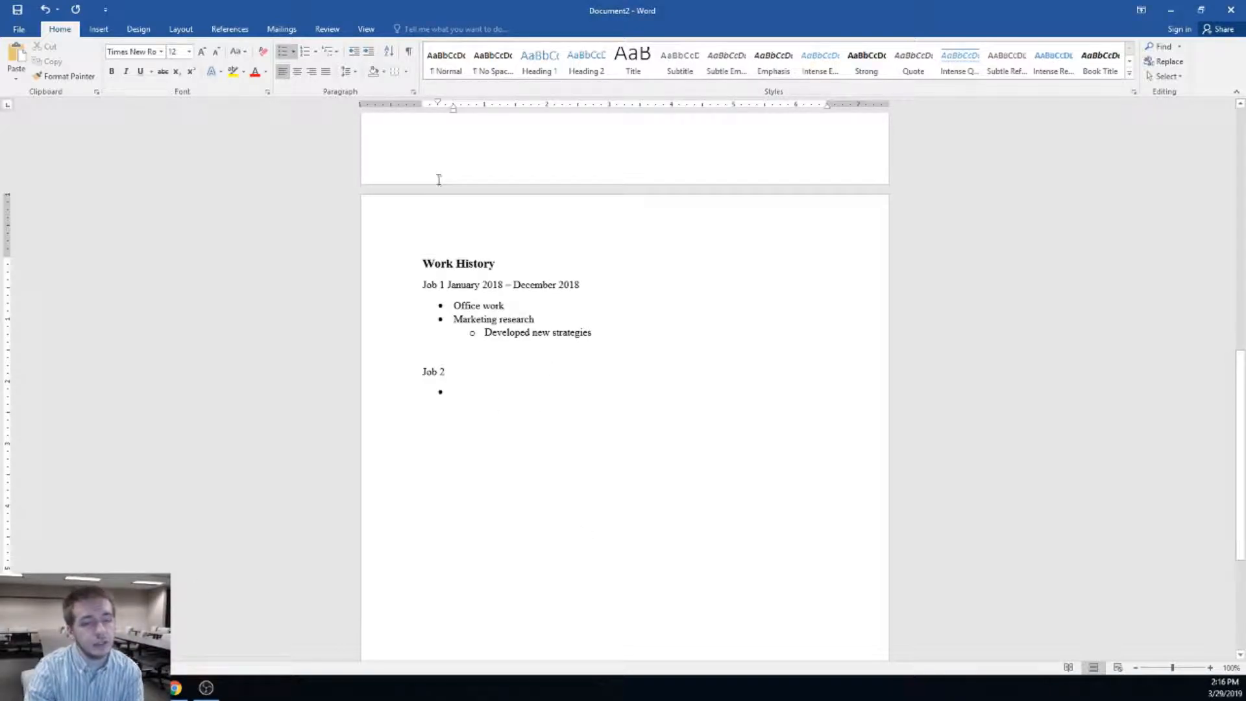
{"action": "left_click", "coordinate": [593, 332]}
Insert an extra 'i' to misspell 'strategiies', then show the Review tab commands
{"action": "type", "text": "i"}
{"action": "left_click", "coordinate": [619, 382]}
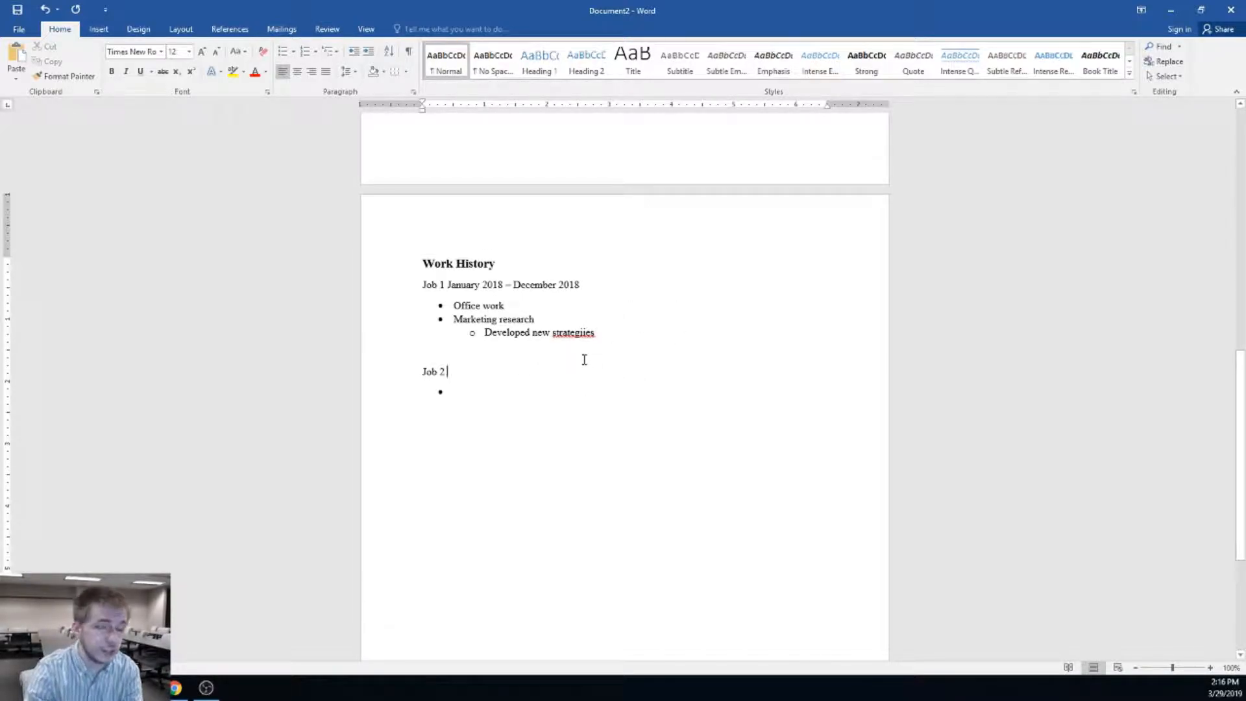
{"action": "left_click", "coordinate": [328, 29]}
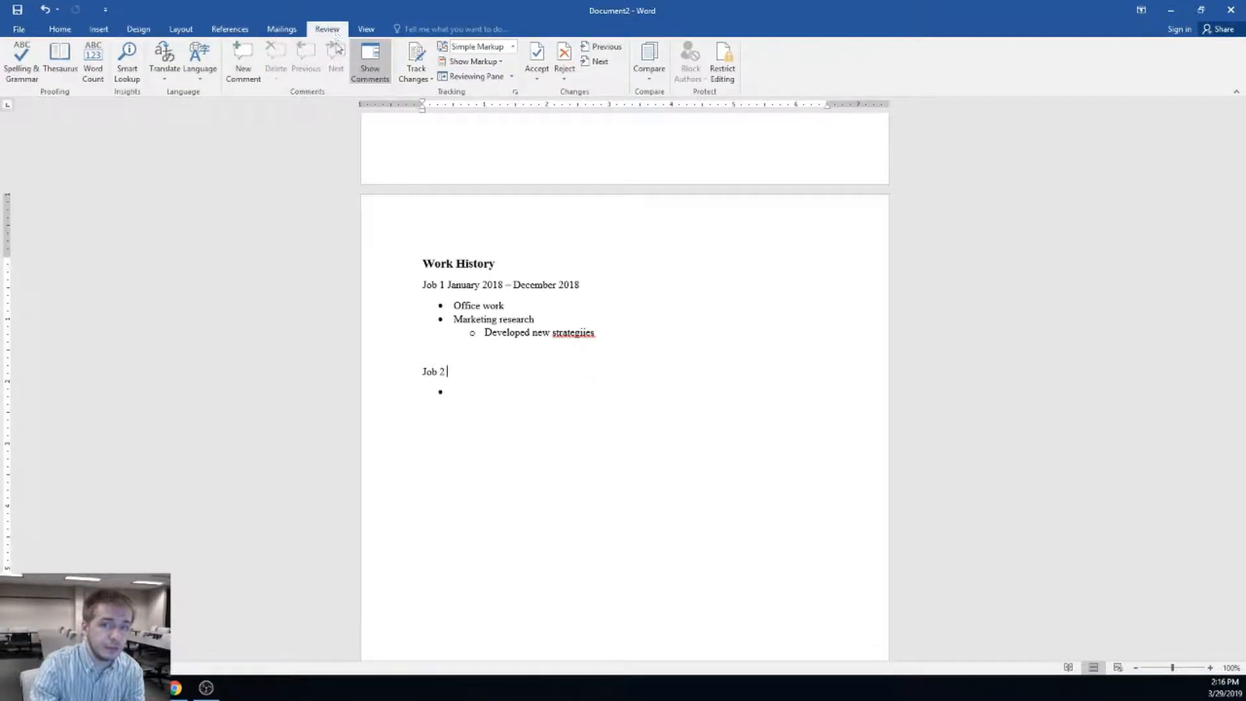
Run Spelling & Grammar, ignoring the surname and changing 'strategiies' to 'strategies'
{"action": "left_click", "coordinate": [22, 70]}
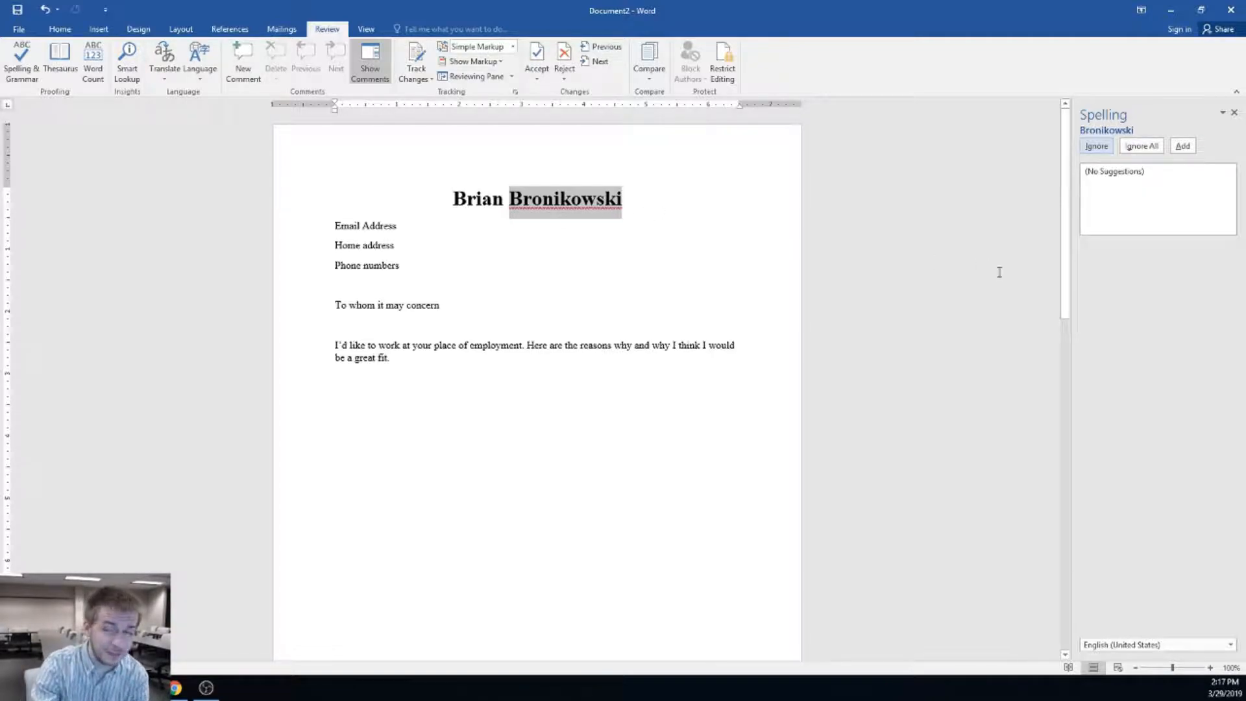
{"action": "left_click", "coordinate": [1098, 146]}
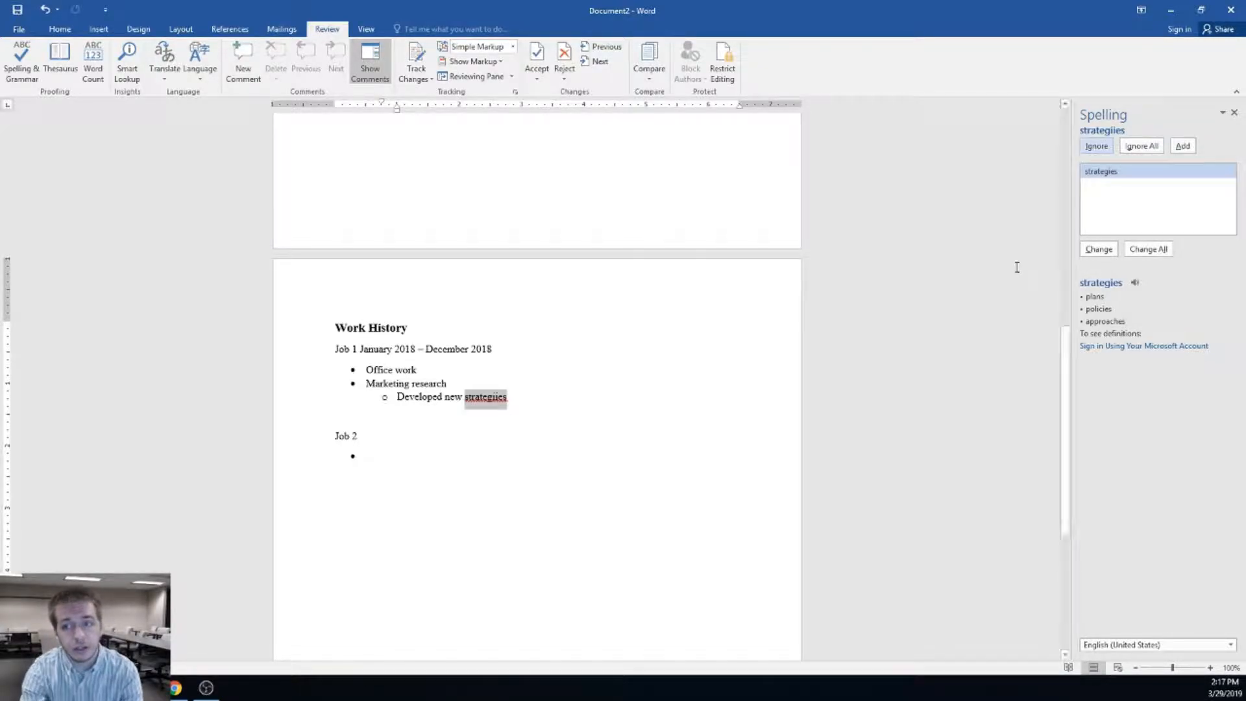
{"action": "scroll", "coordinate": [606, 311], "scroll_direction": "up", "scroll_amount": 8}
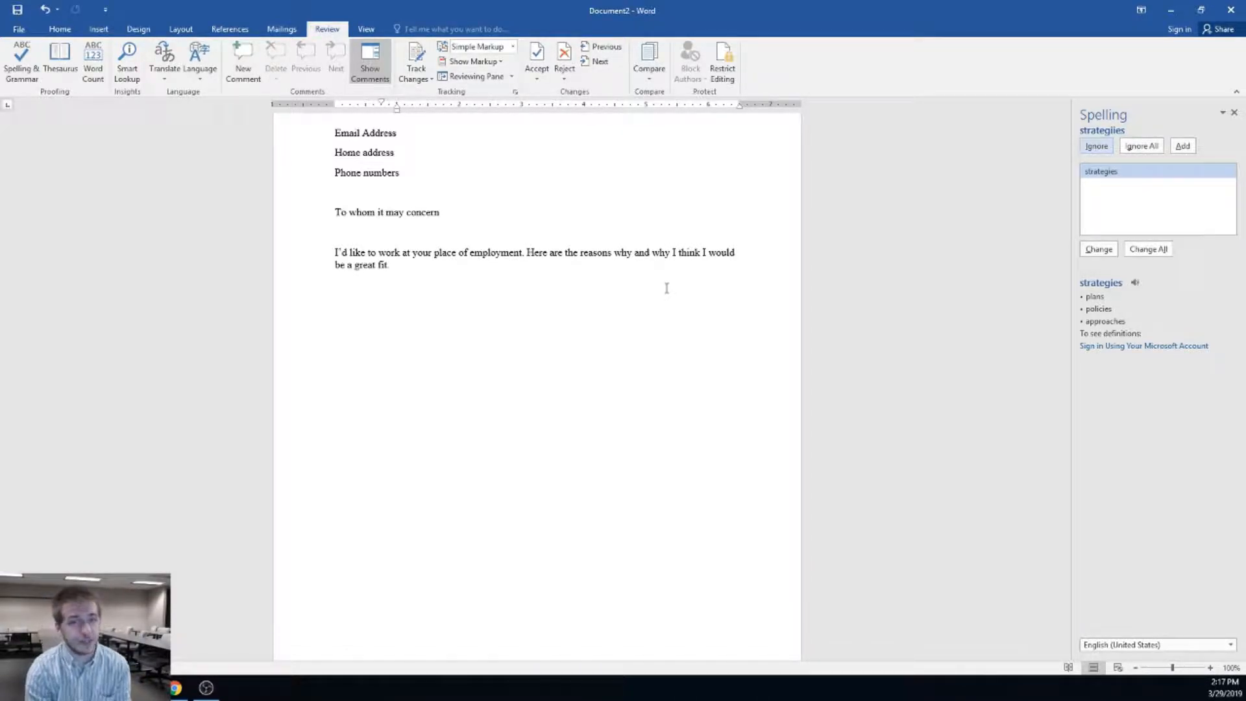
{"action": "left_click", "coordinate": [1097, 250]}
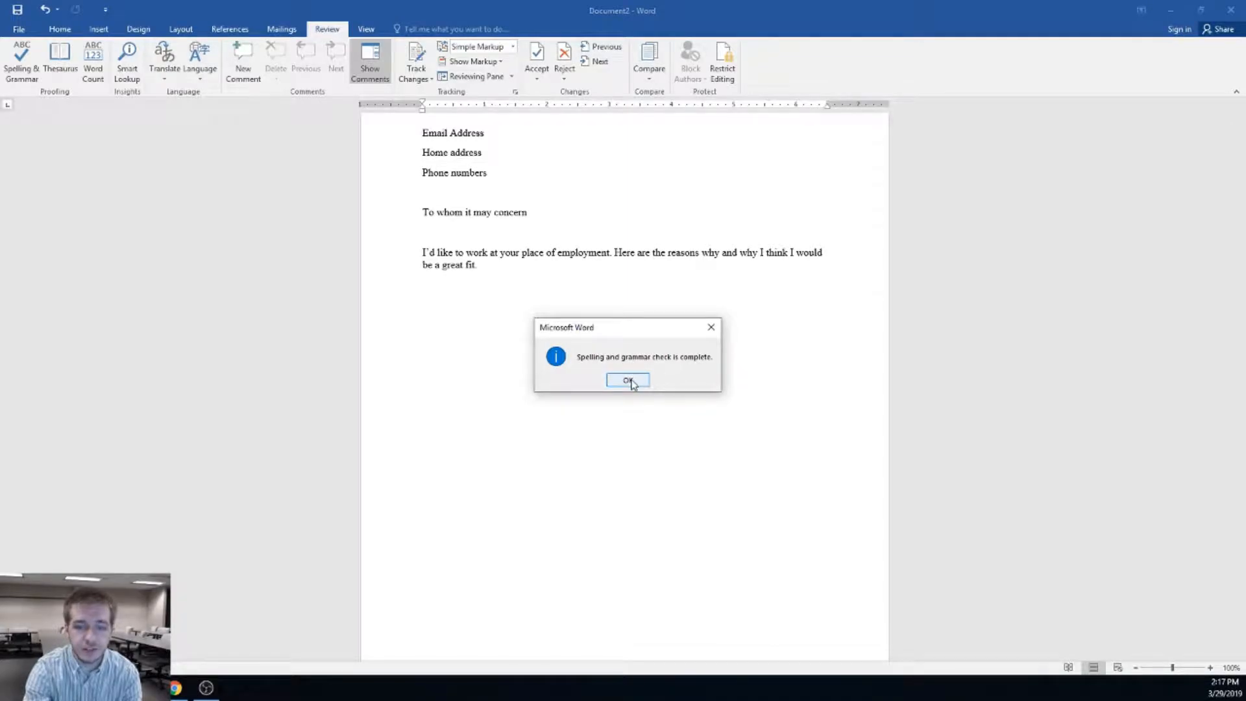
Dismiss the spell-check completion message and place the caret on the empty bullet under Job 2
{"action": "left_click", "coordinate": [637, 383]}
{"action": "scroll", "coordinate": [636, 412], "scroll_direction": "down", "scroll_amount": 10}
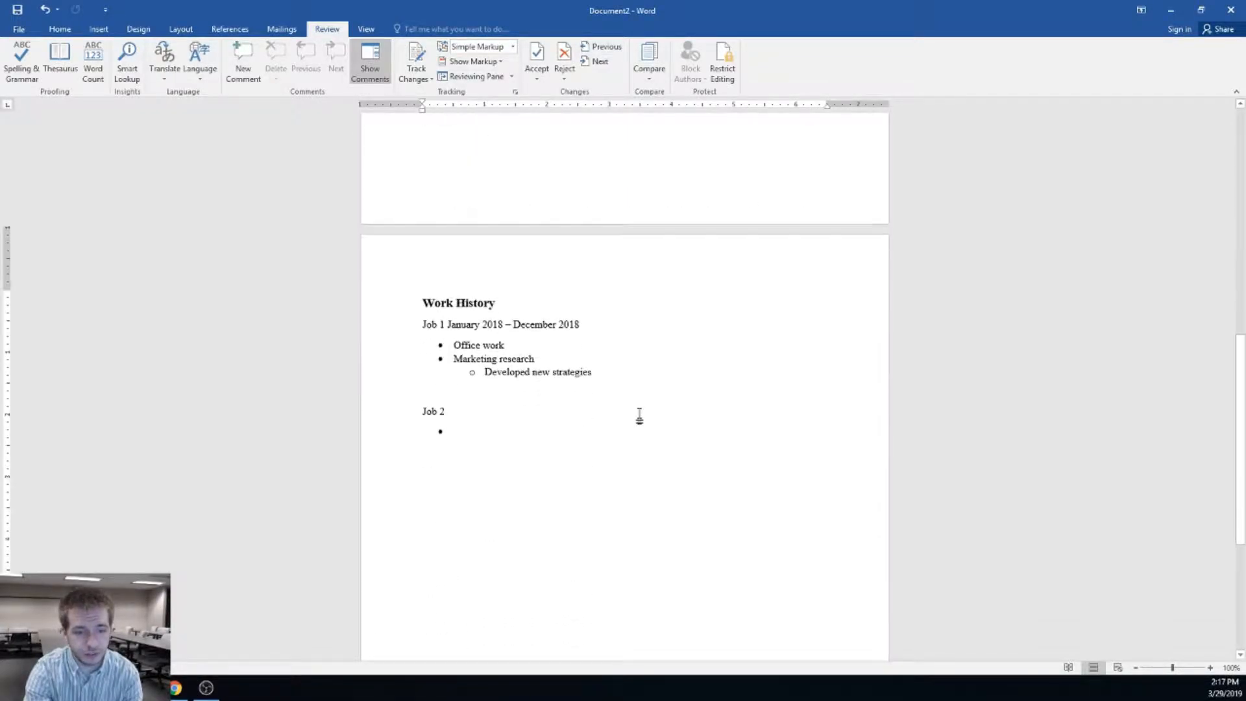
{"action": "key", "text": "alt+Tab"}
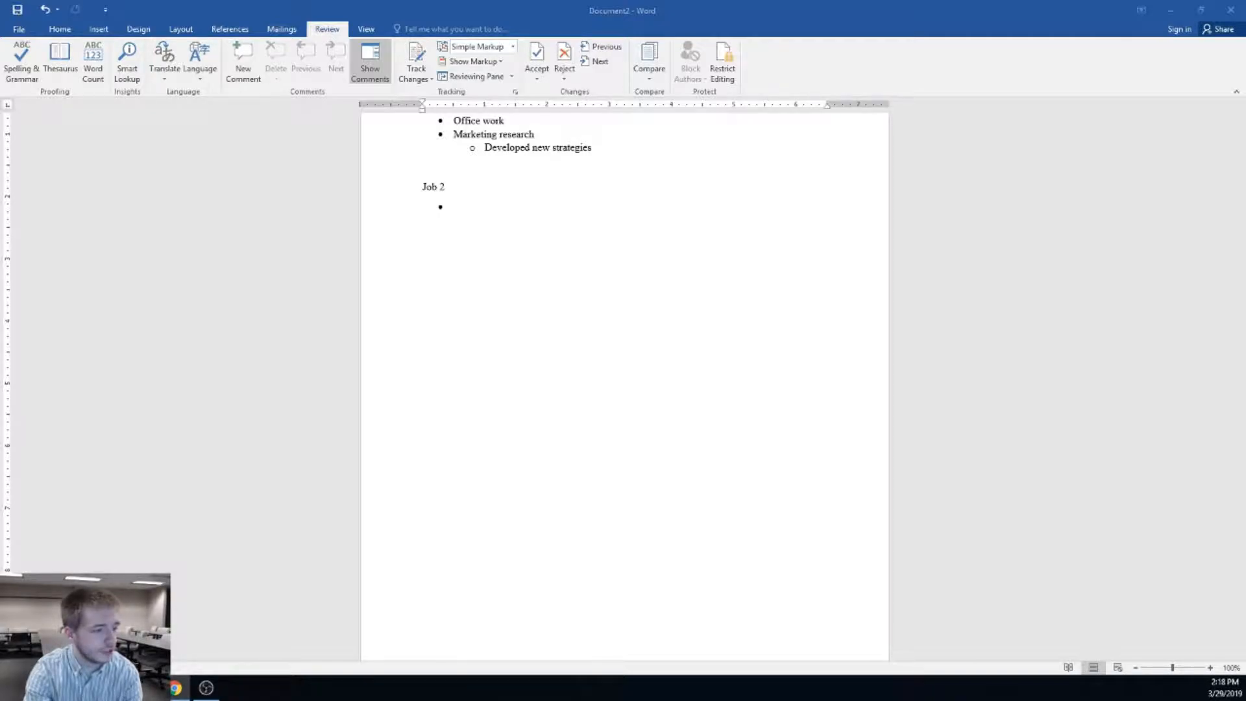
{"action": "left_click", "coordinate": [448, 186]}
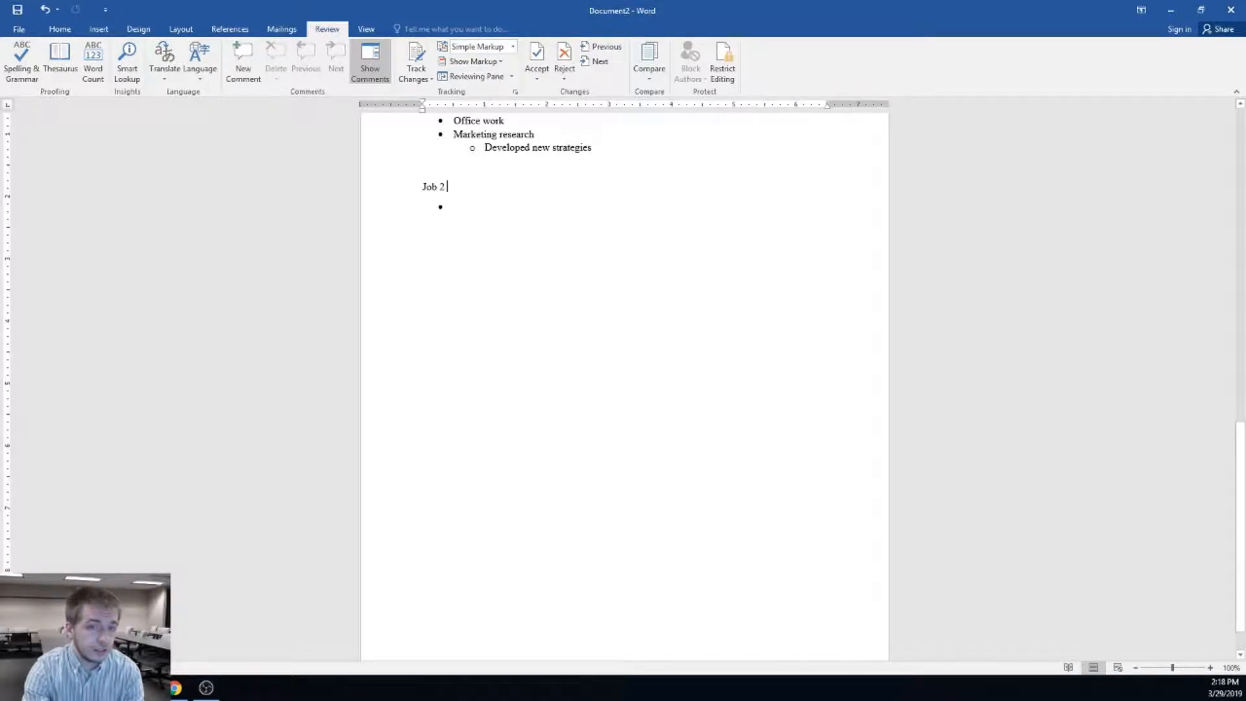
{"action": "key", "text": "alt+Tab"}
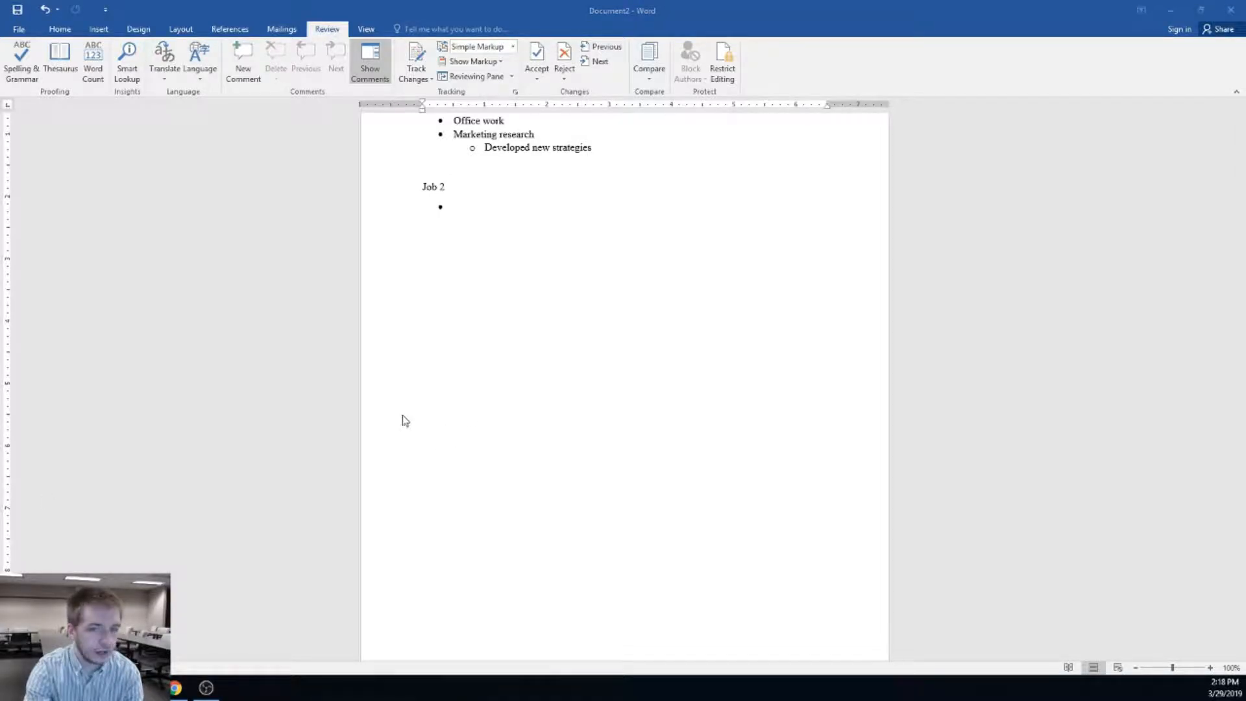
{"action": "scroll", "coordinate": [571, 331], "scroll_direction": "up", "scroll_amount": 3}
{"action": "left_click", "coordinate": [551, 354]}
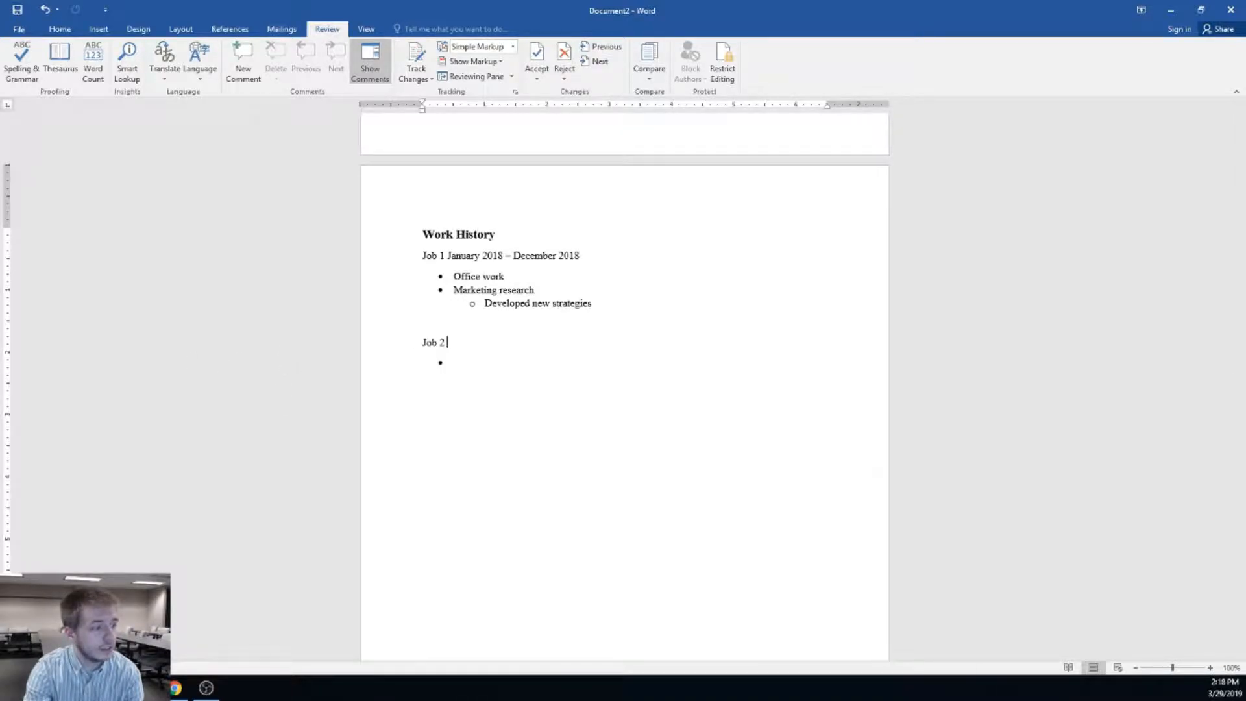
{"action": "left_click", "coordinate": [488, 368]}
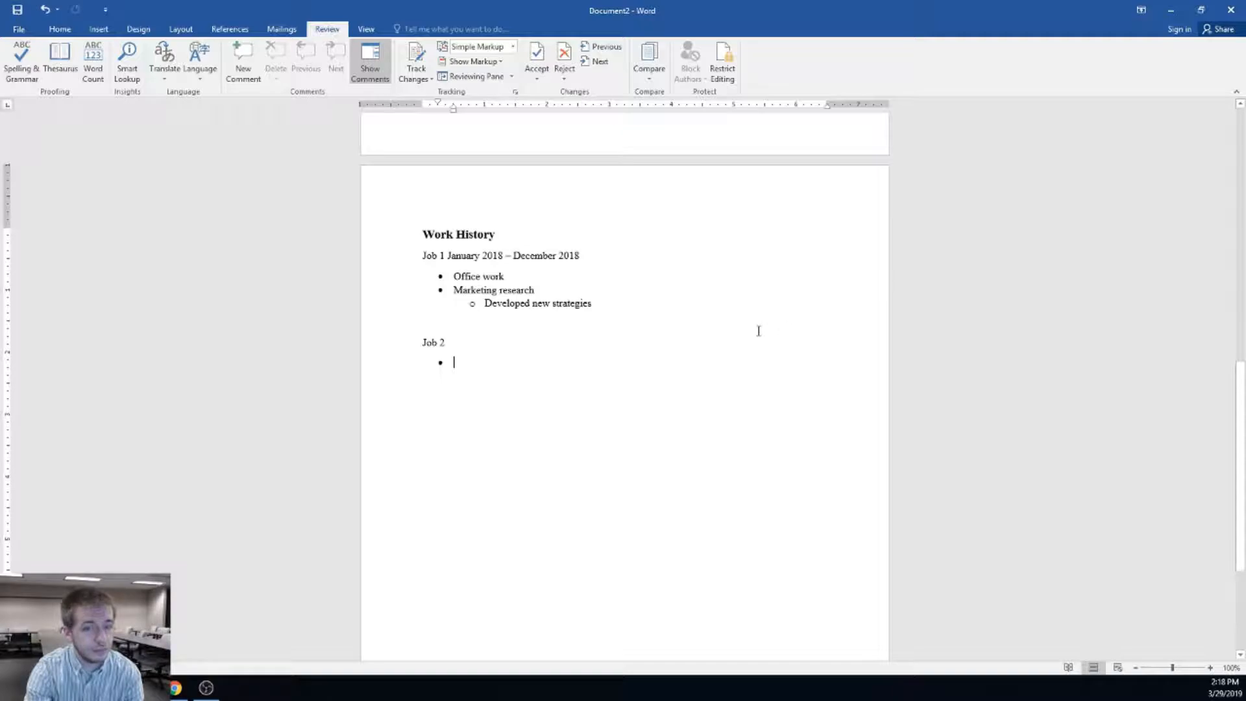
Search the Thesaurus for synonyms of 'employment' from the cover letter, then close the pane
{"action": "left_click", "coordinate": [59, 59]}
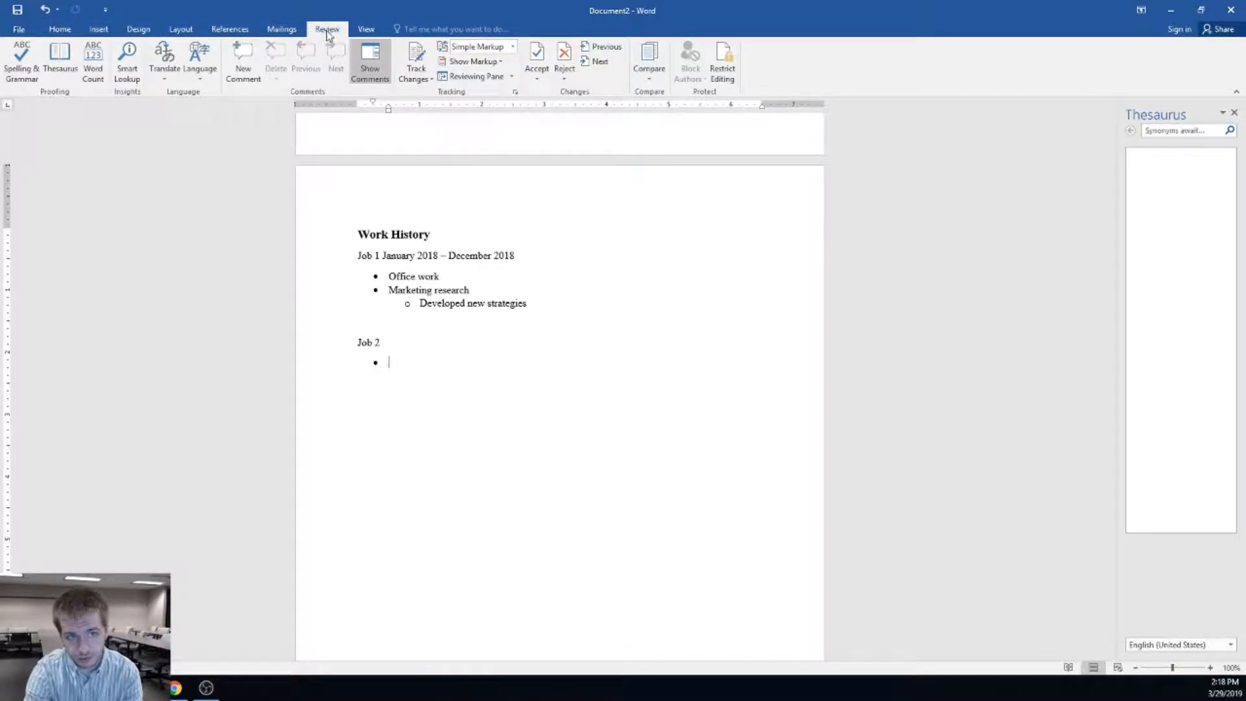
{"action": "scroll", "coordinate": [615, 401], "scroll_direction": "up", "scroll_amount": 5}
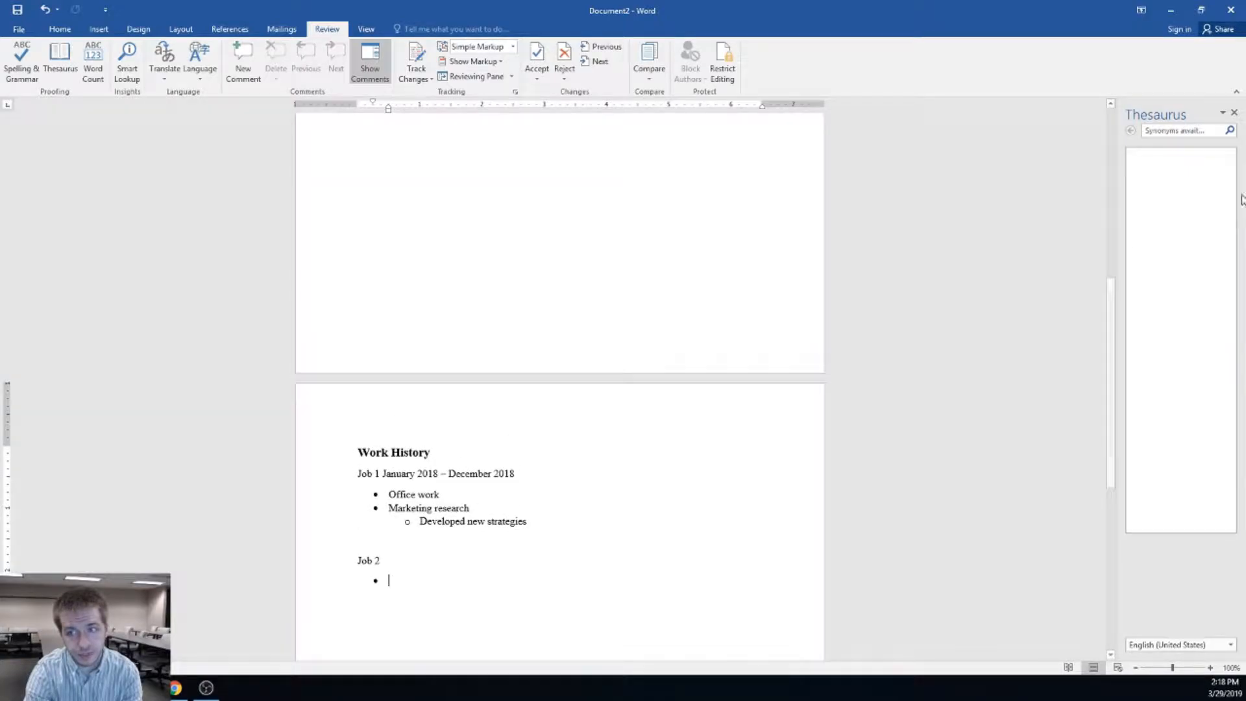
{"action": "scroll", "coordinate": [493, 455], "scroll_direction": "up", "scroll_amount": 4}
{"action": "scroll", "coordinate": [495, 453], "scroll_direction": "down", "scroll_amount": 2}
{"action": "scroll", "coordinate": [508, 417], "scroll_direction": "up", "scroll_amount": 3}
{"action": "left_click_drag", "start_coordinate": [493, 221], "coordinate": [545, 225]}
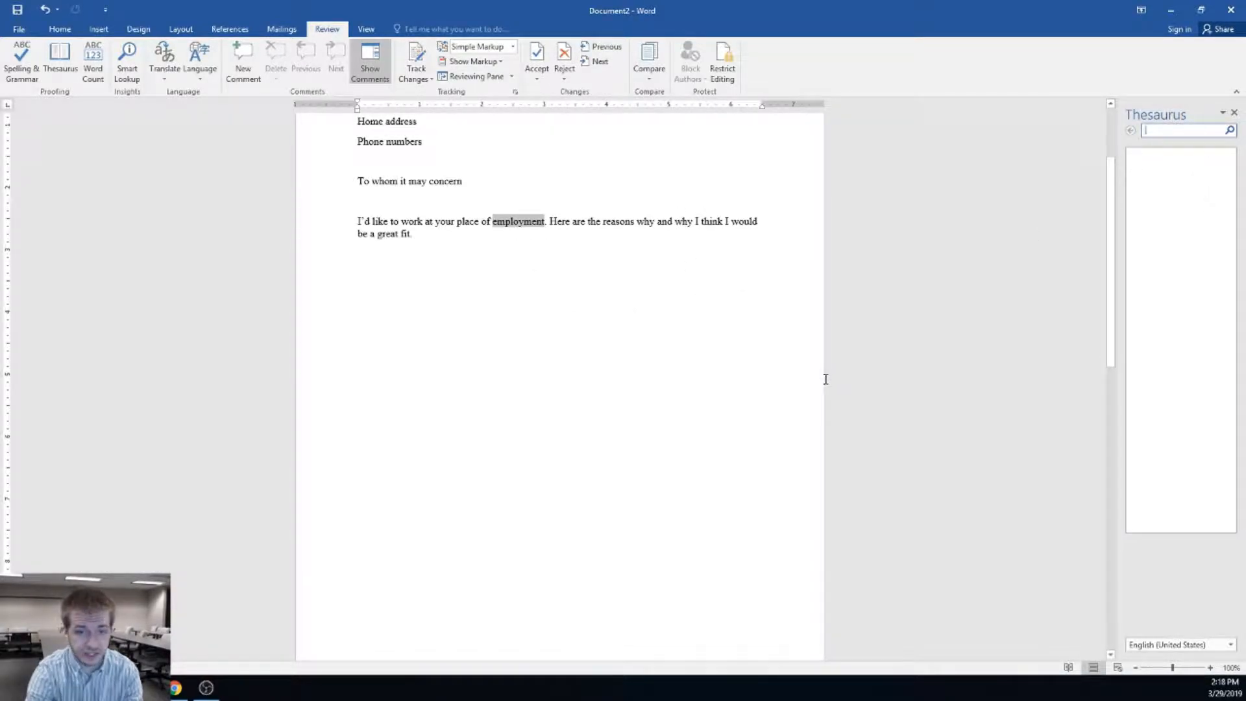
{"action": "type", "text": "employment"}
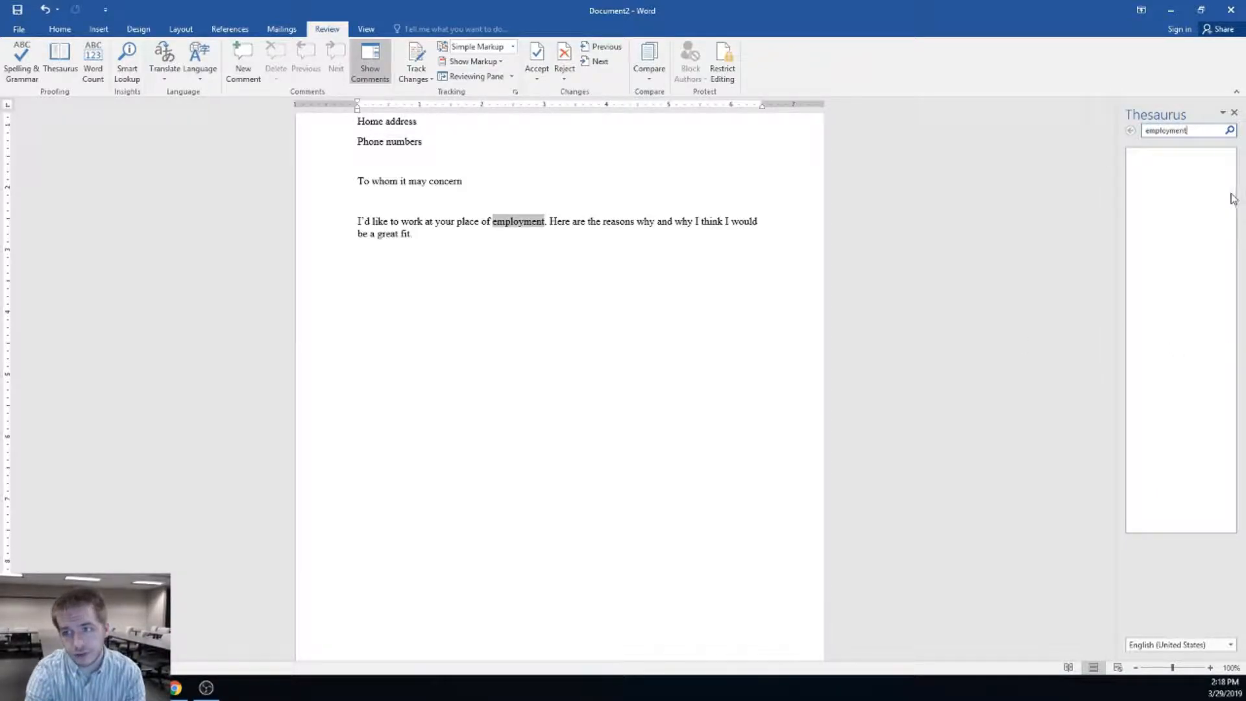
{"action": "left_click", "coordinate": [1230, 130]}
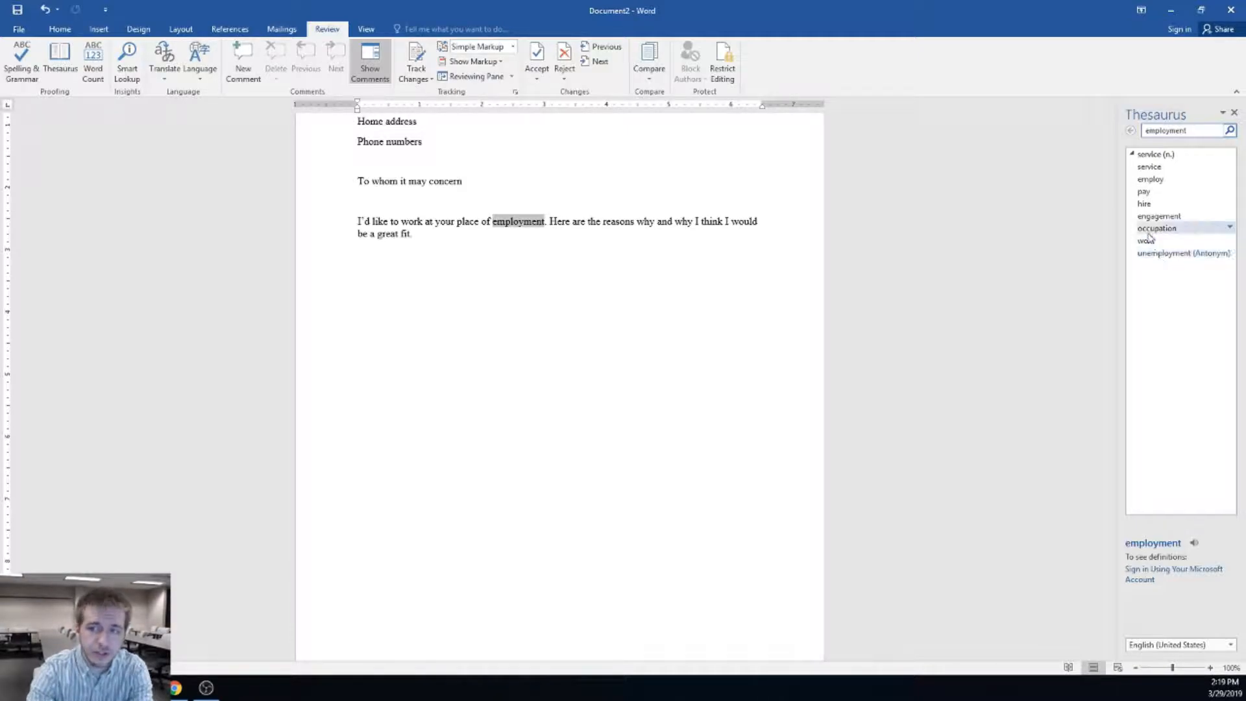
{"action": "left_click", "coordinate": [1235, 114]}
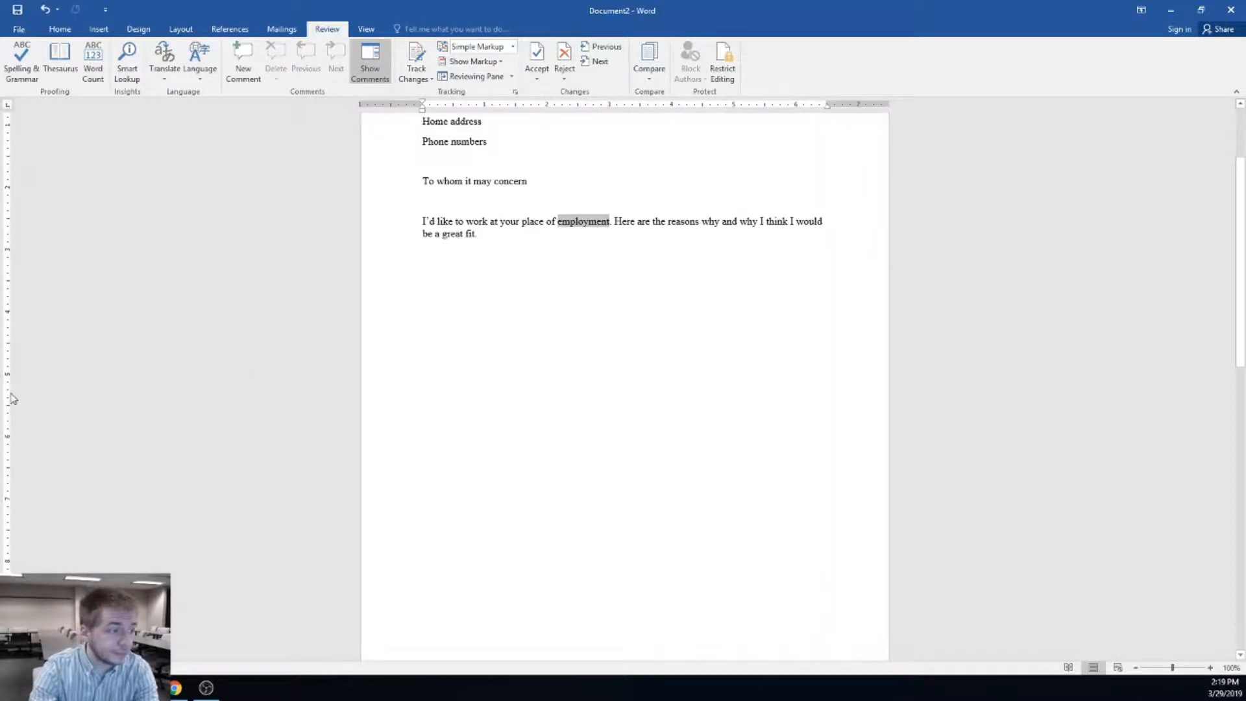
Clear the empty bullet under Job 2 and apply Numbering so the item starts at 1
{"action": "scroll", "coordinate": [534, 405], "scroll_direction": "down", "scroll_amount": 5}
{"action": "scroll", "coordinate": [534, 401], "scroll_direction": "down", "scroll_amount": 6}
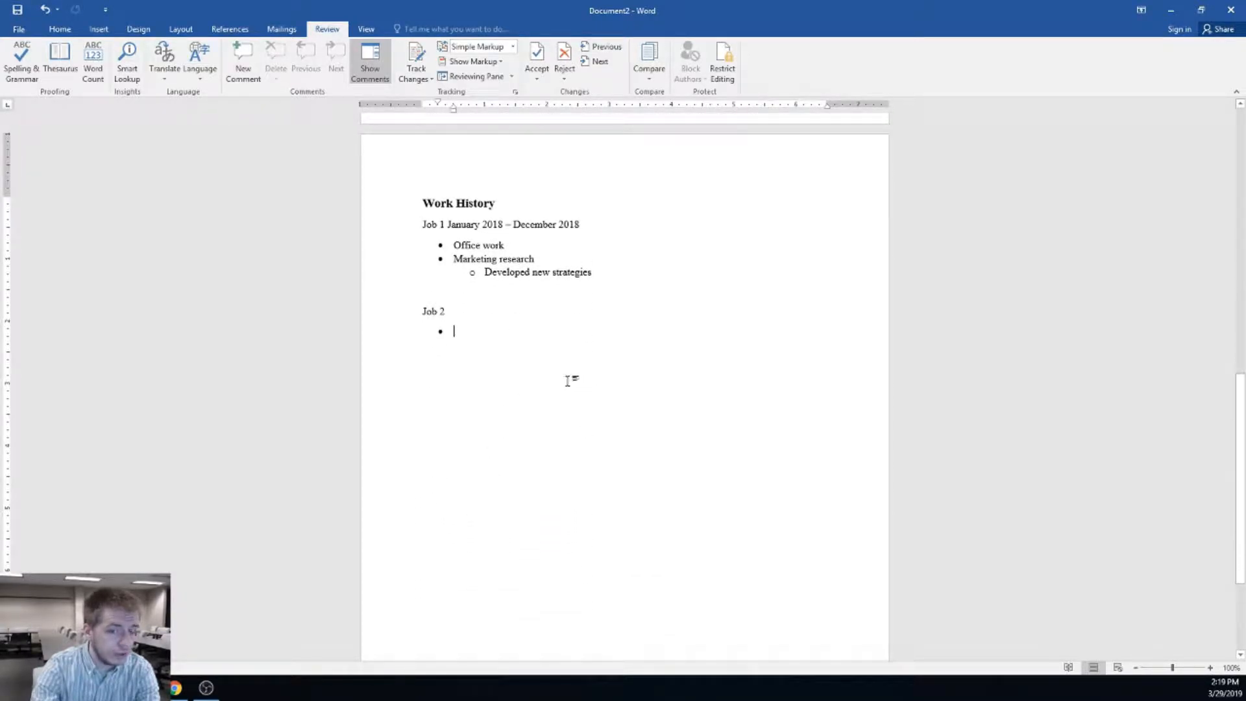
{"action": "key", "text": "Return"}
{"action": "key", "text": "Return"}
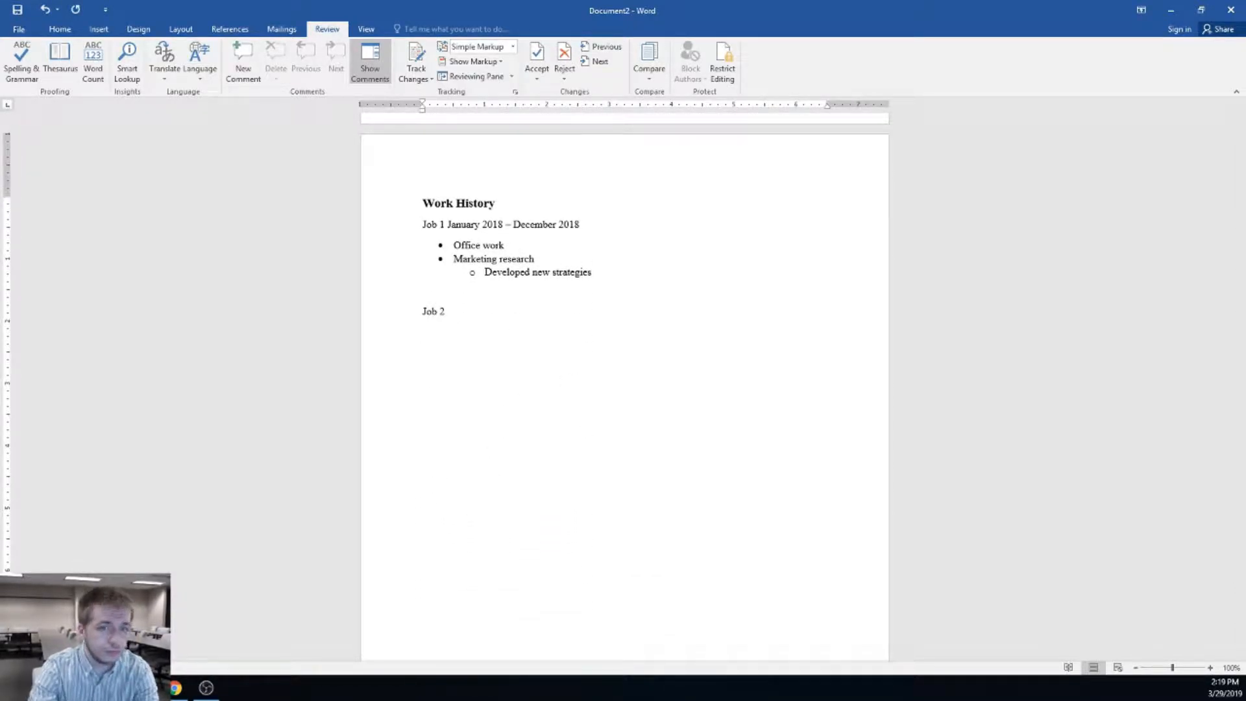
{"action": "left_click", "coordinate": [60, 29]}
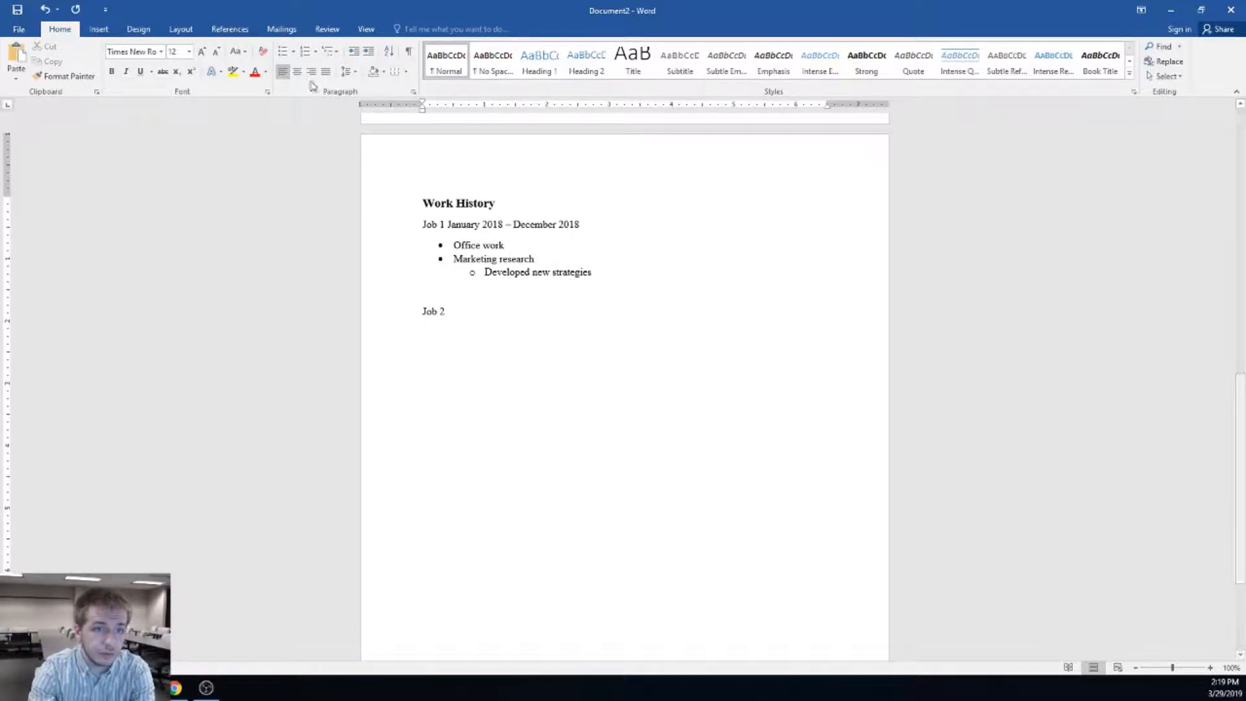
{"action": "left_click", "coordinate": [305, 52]}
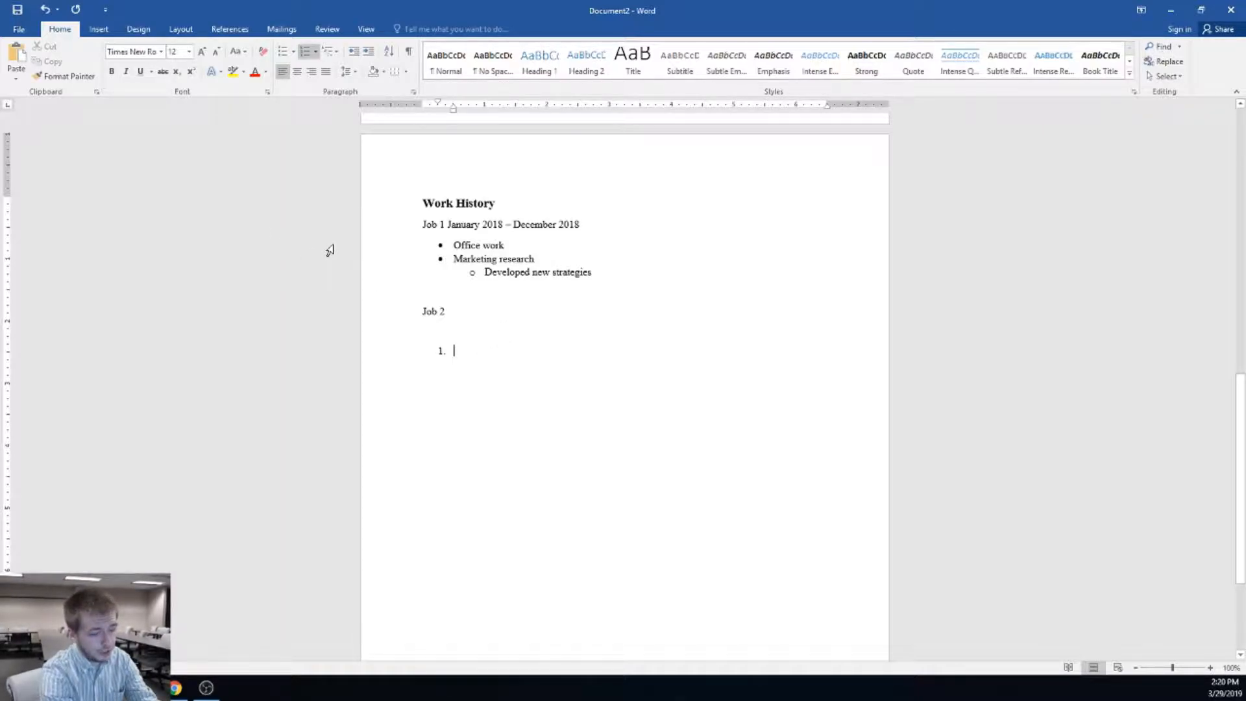
Type 'Office work' as item 1 and demote the next item to lettered sub-item 'a.'
{"action": "type", "text": "Office wokr"}
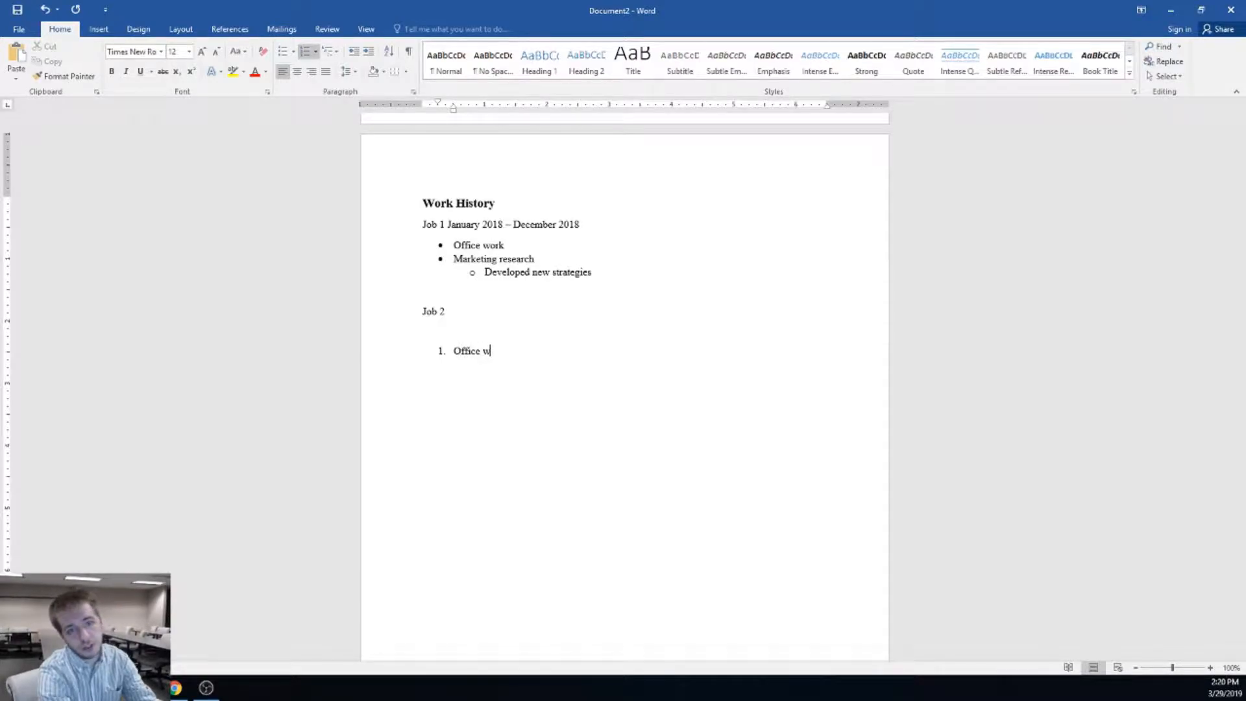
{"action": "key", "text": "BackSpace"}
{"action": "key", "text": "BackSpace"}
{"action": "type", "text": "rk"}
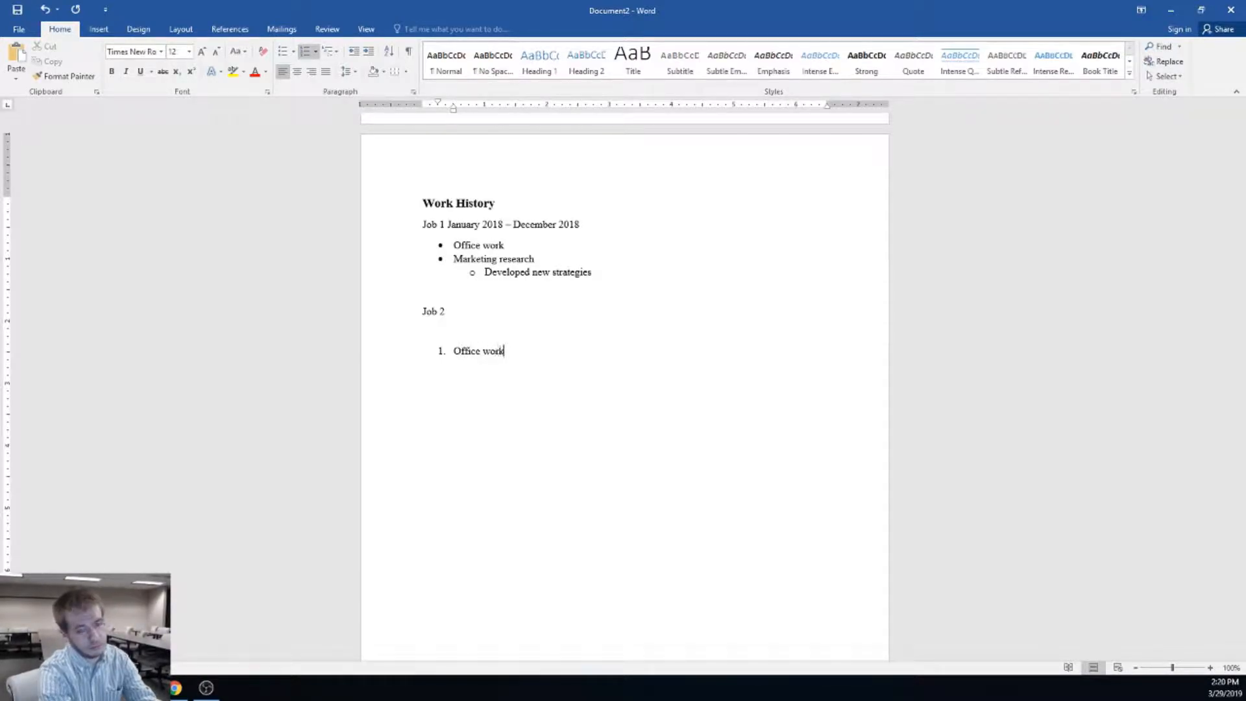
{"action": "key", "text": "Return"}
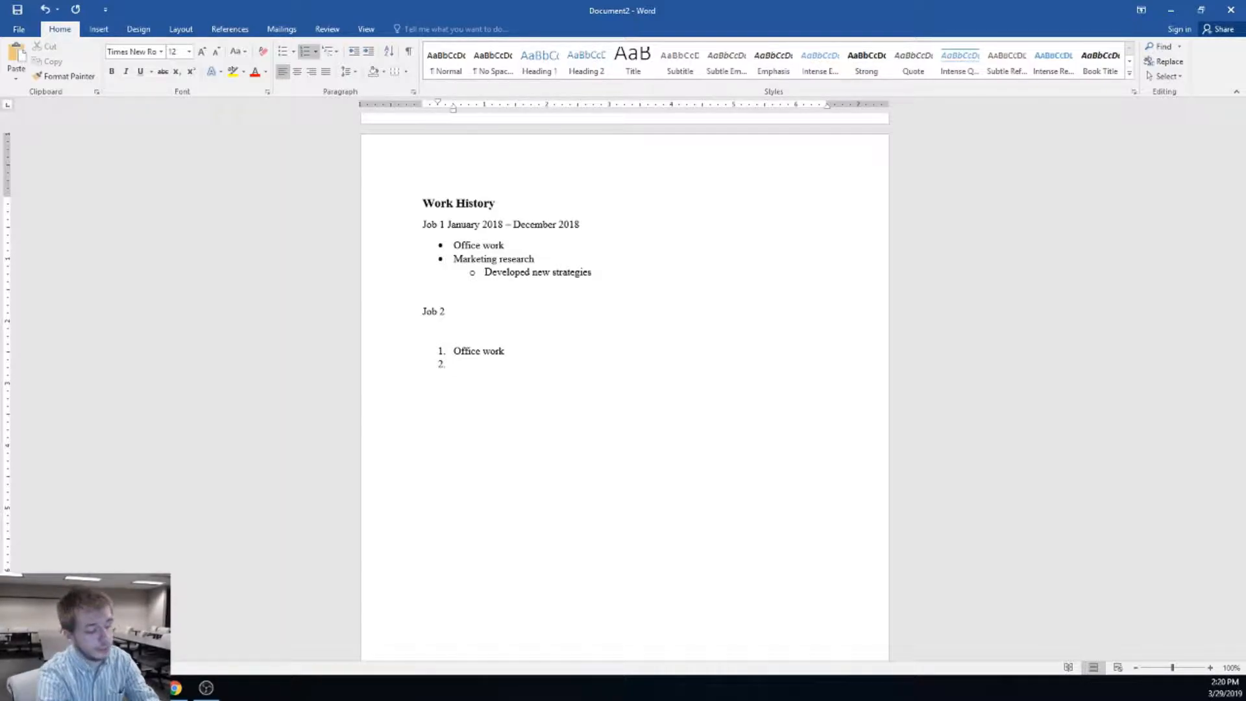
{"action": "key", "text": "Tab"}
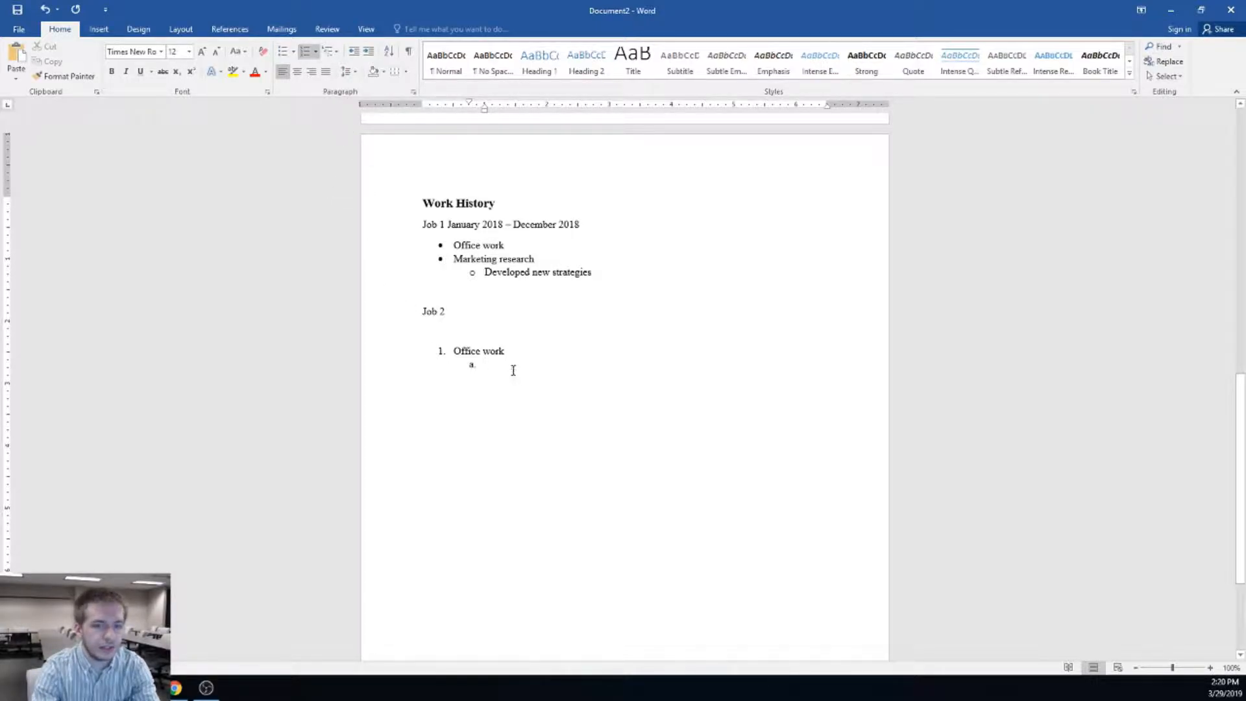
Remove the numbering from the empty 'a.' sub-item and add a blank line below
{"action": "left_click_drag", "start_coordinate": [512, 367], "coordinate": [383, 328]}
{"action": "left_click", "coordinate": [586, 426]}
{"action": "key", "text": "BackSpace"}
{"action": "key", "text": "BackSpace"}
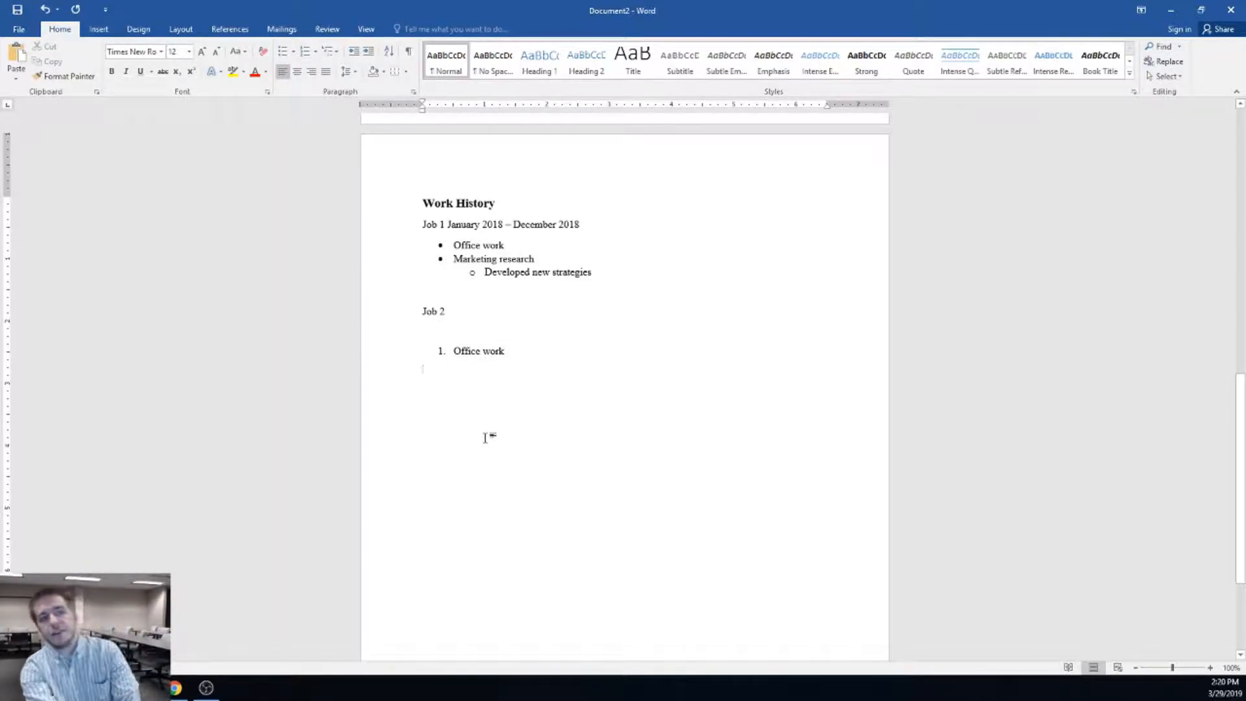
{"action": "key", "text": "Return"}
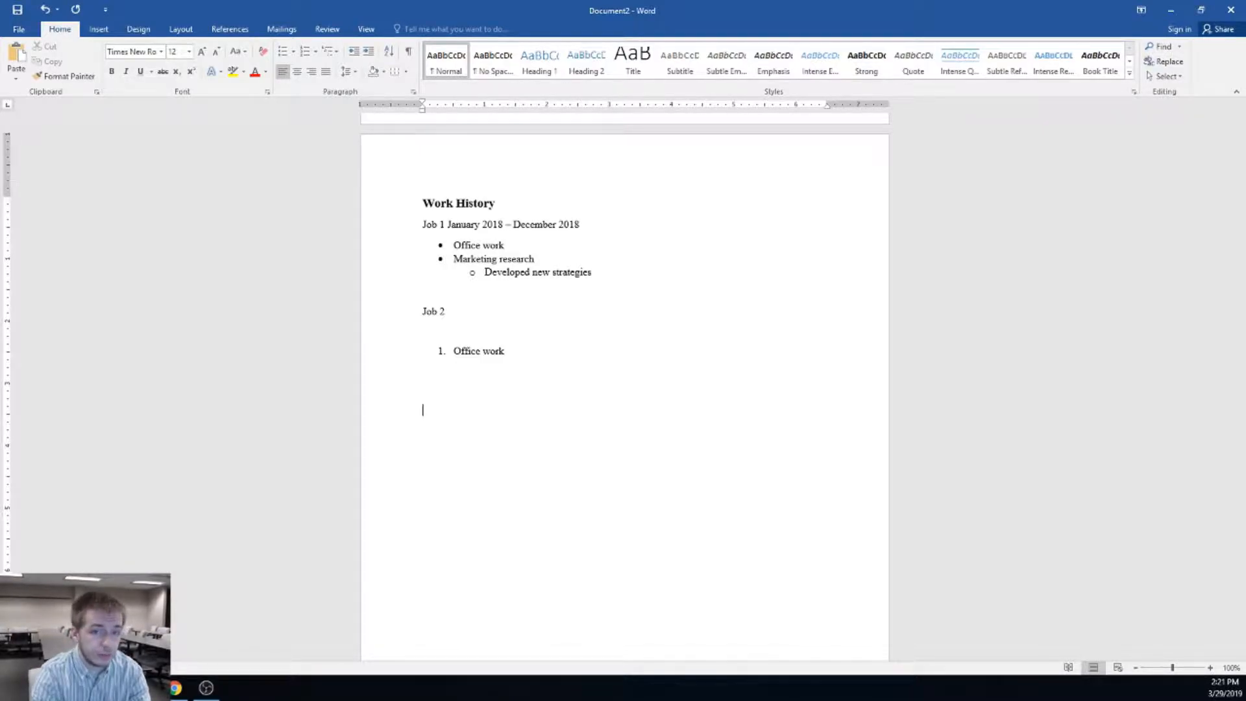
{"action": "scroll", "coordinate": [739, 487], "scroll_direction": "up", "scroll_amount": 10}
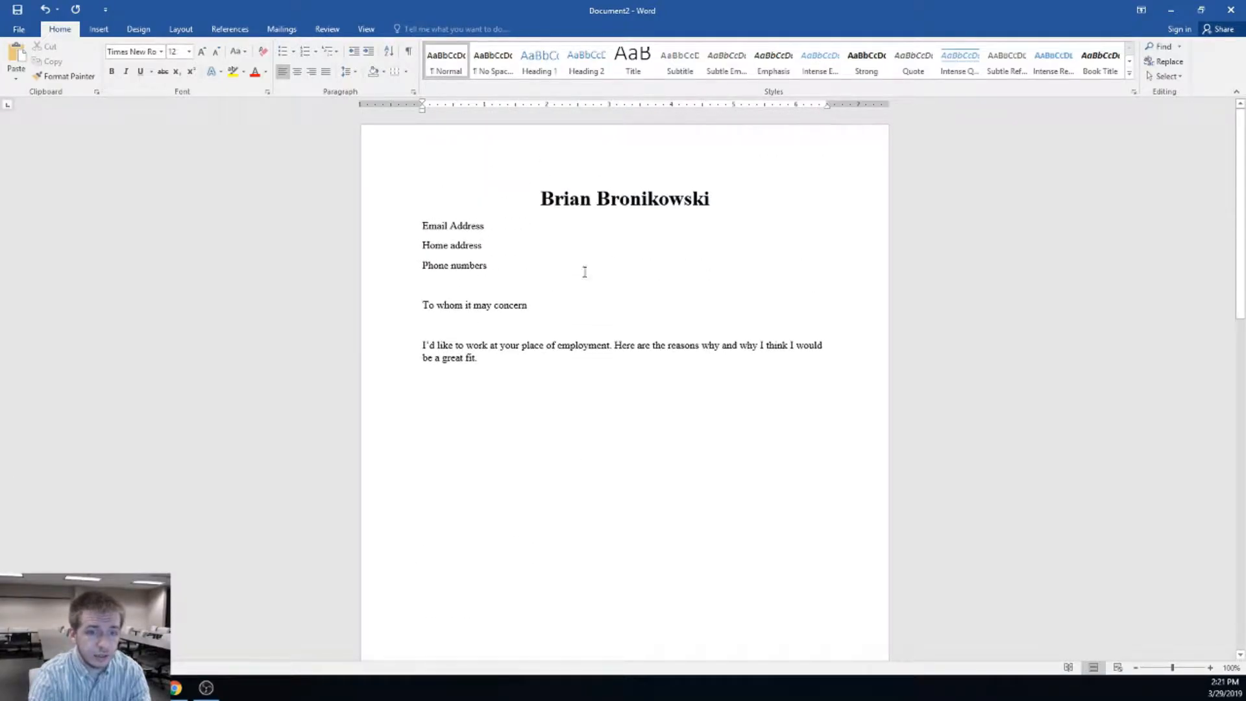
{"action": "scroll", "coordinate": [610, 379], "scroll_direction": "down", "scroll_amount": 2}
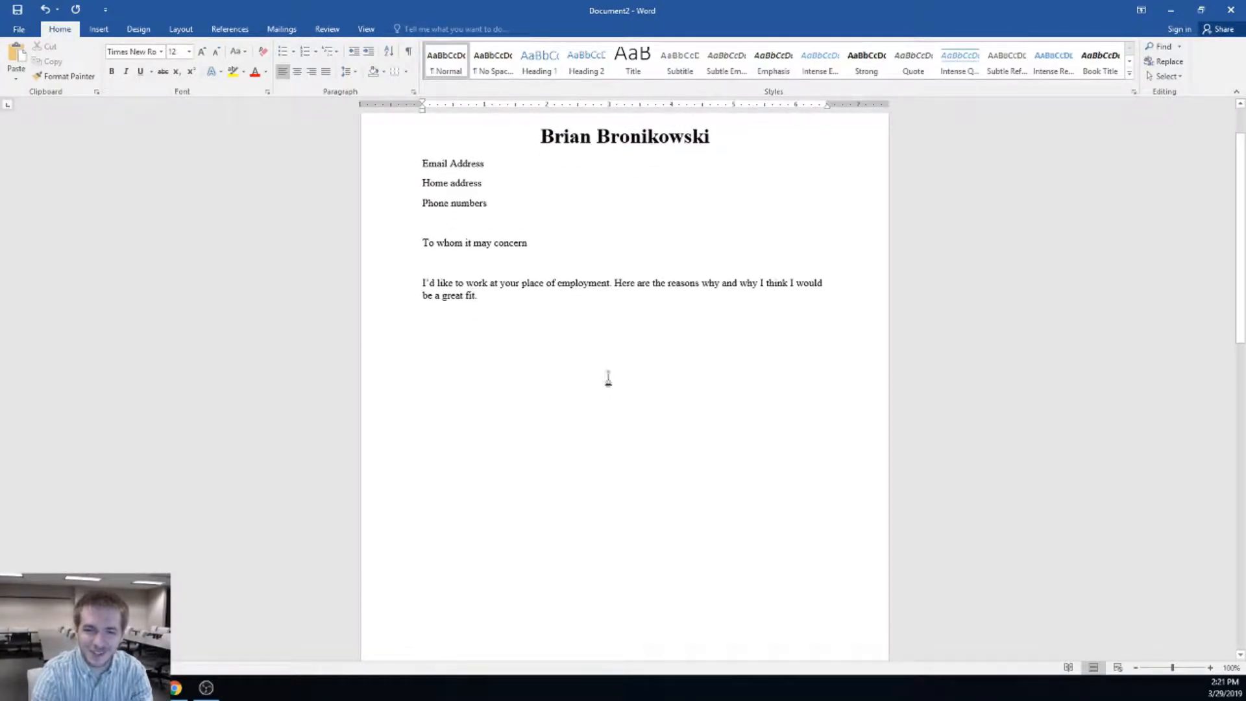
{"action": "scroll", "coordinate": [607, 418], "scroll_direction": "down", "scroll_amount": 12}
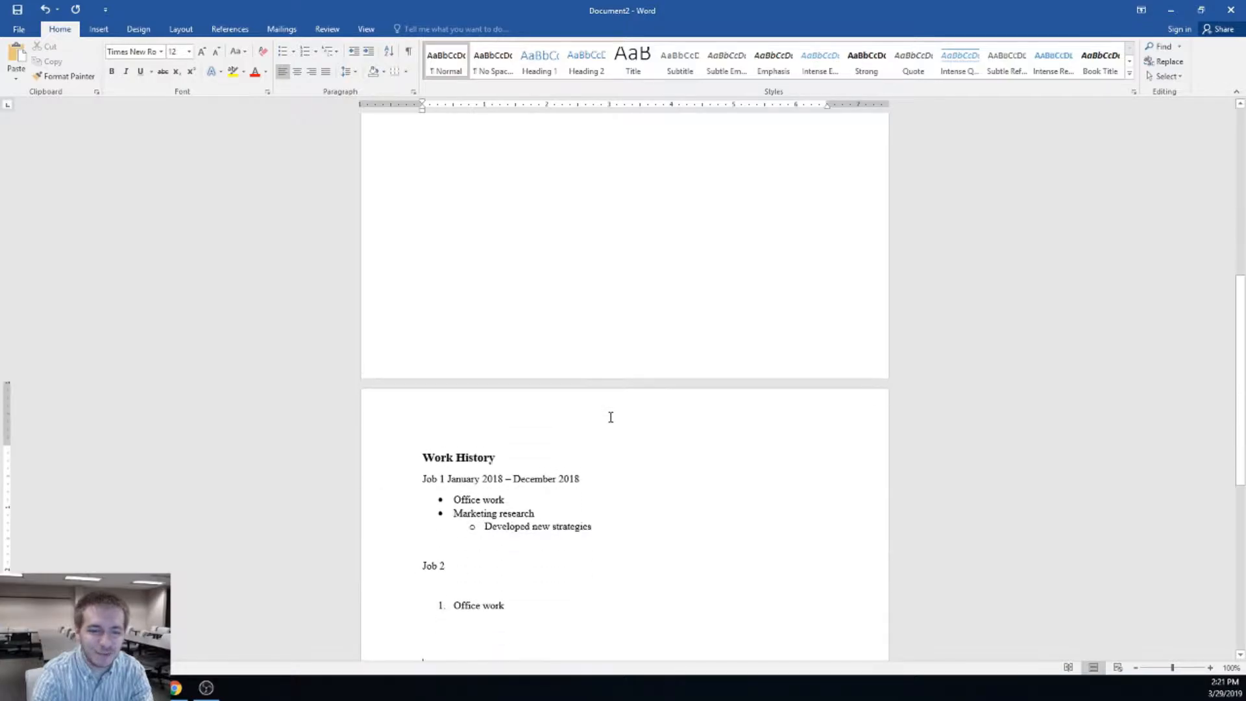
{"action": "scroll", "coordinate": [610, 418], "scroll_direction": "down", "scroll_amount": 8}
{"action": "left_click", "coordinate": [515, 453]}
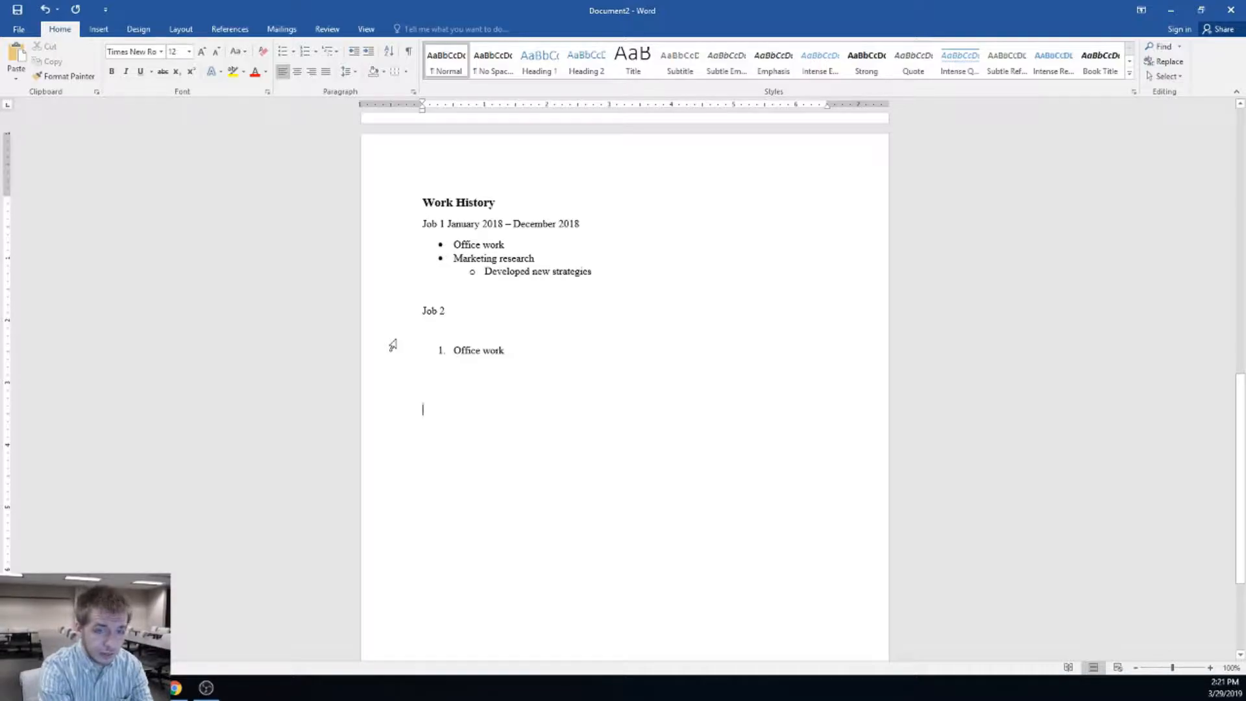
Type the hard-worker statement ending 'bring my best foot forward every day in the workplace.'
{"action": "key", "text": "ctrl+v"}
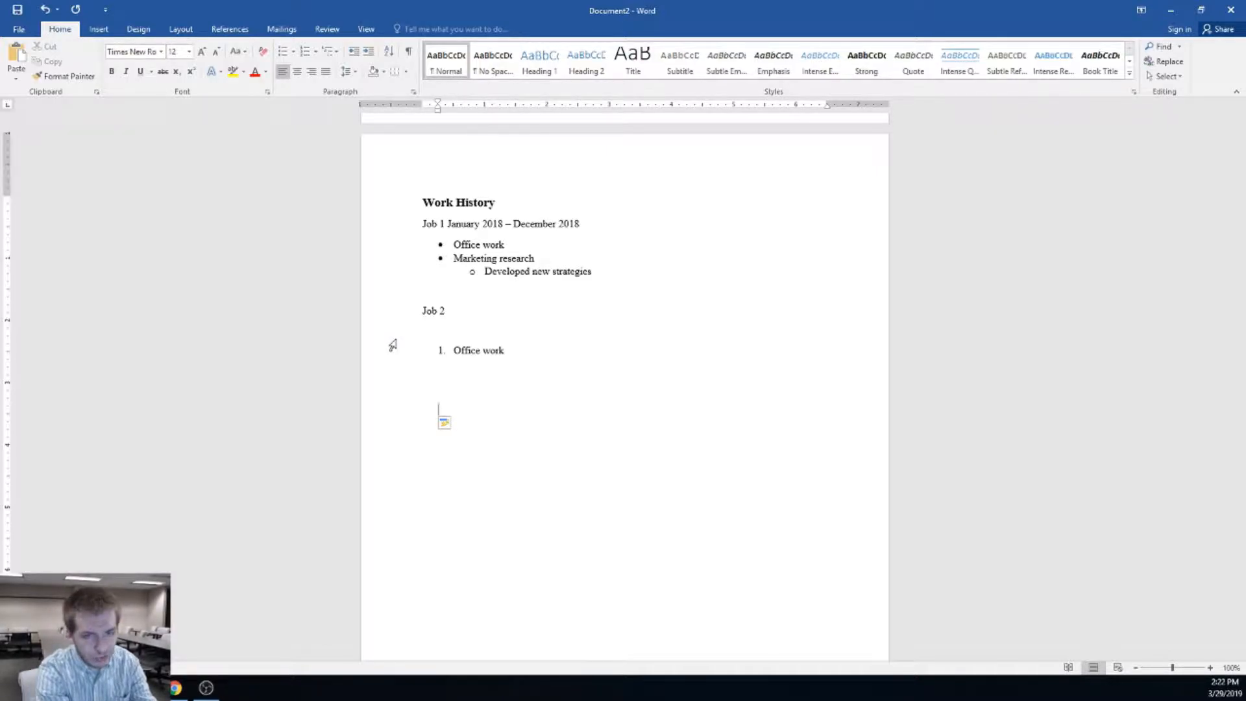
{"action": "type", "text": "I am a"}
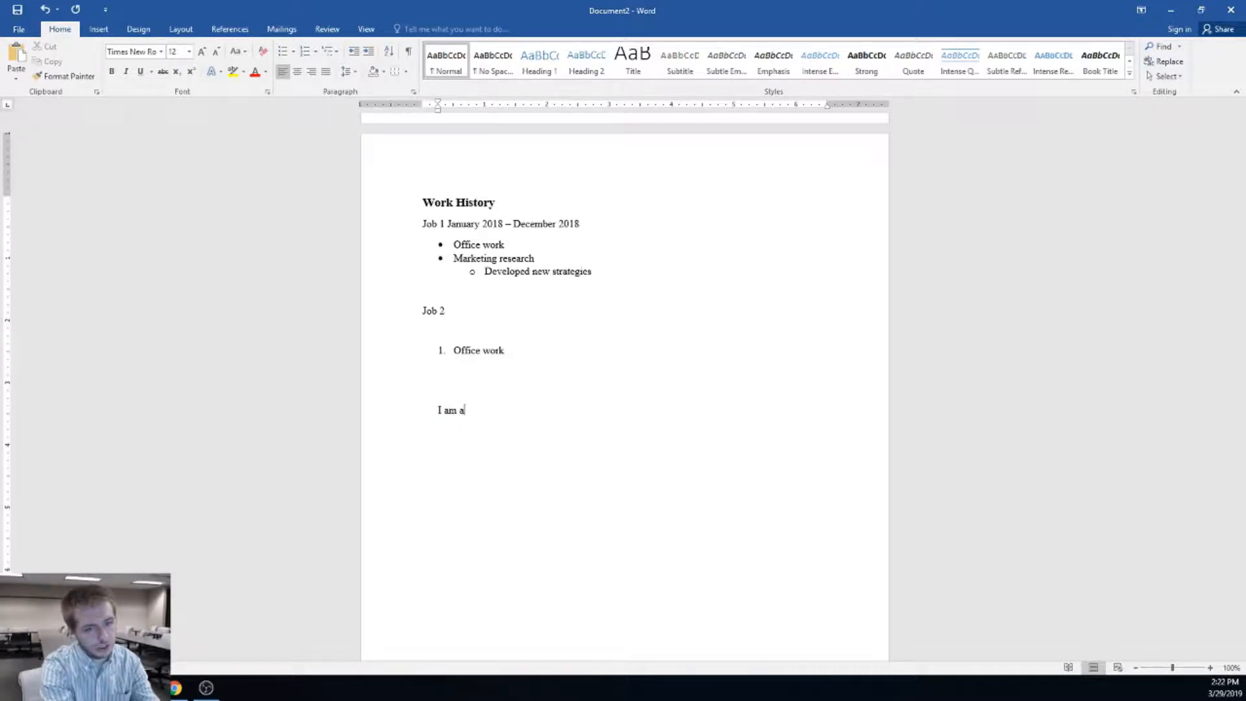
{"action": "type", "text": "re hard worker that"}
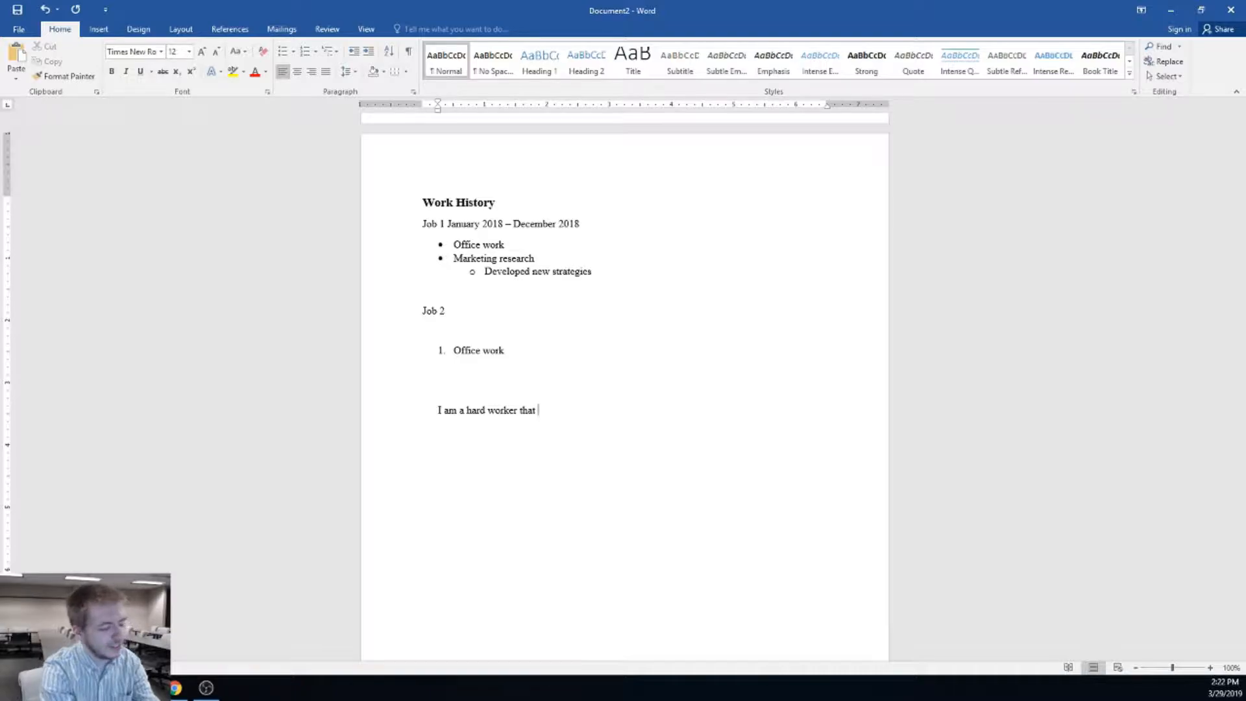
{"action": "type", "text": "always tries my best and "}
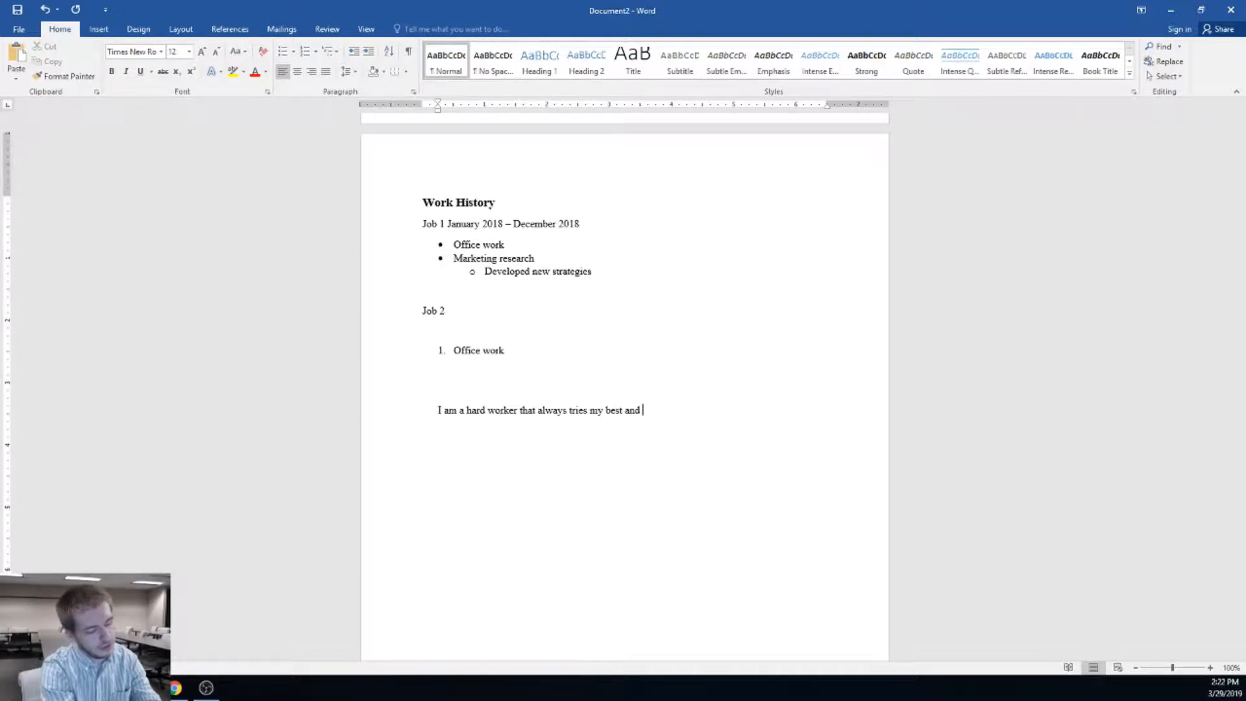
{"action": "type", "text": "eooks to"}
{"action": "type", "text": "ma"}
{"action": "key", "text": "BackSpace"}
{"action": "key", "text": "BackSpace"}
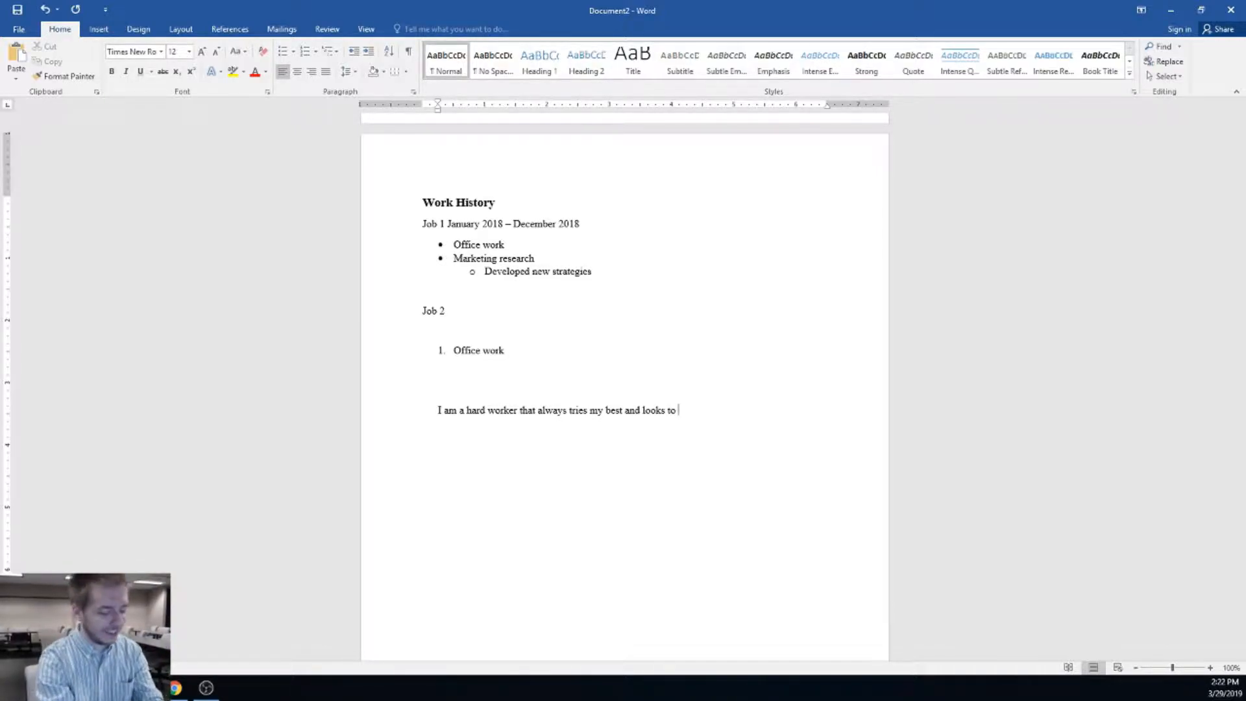
{"action": "type", "text": "bring"}
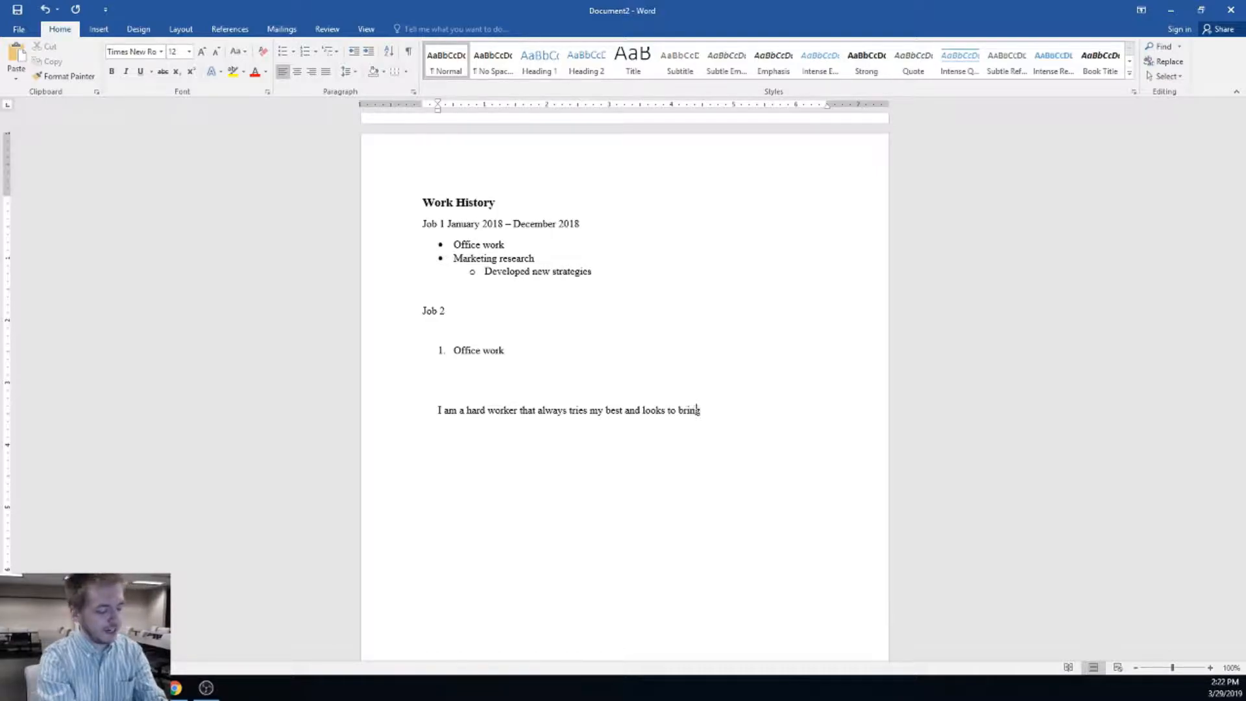
{"action": "type", "text": " my best foot"}
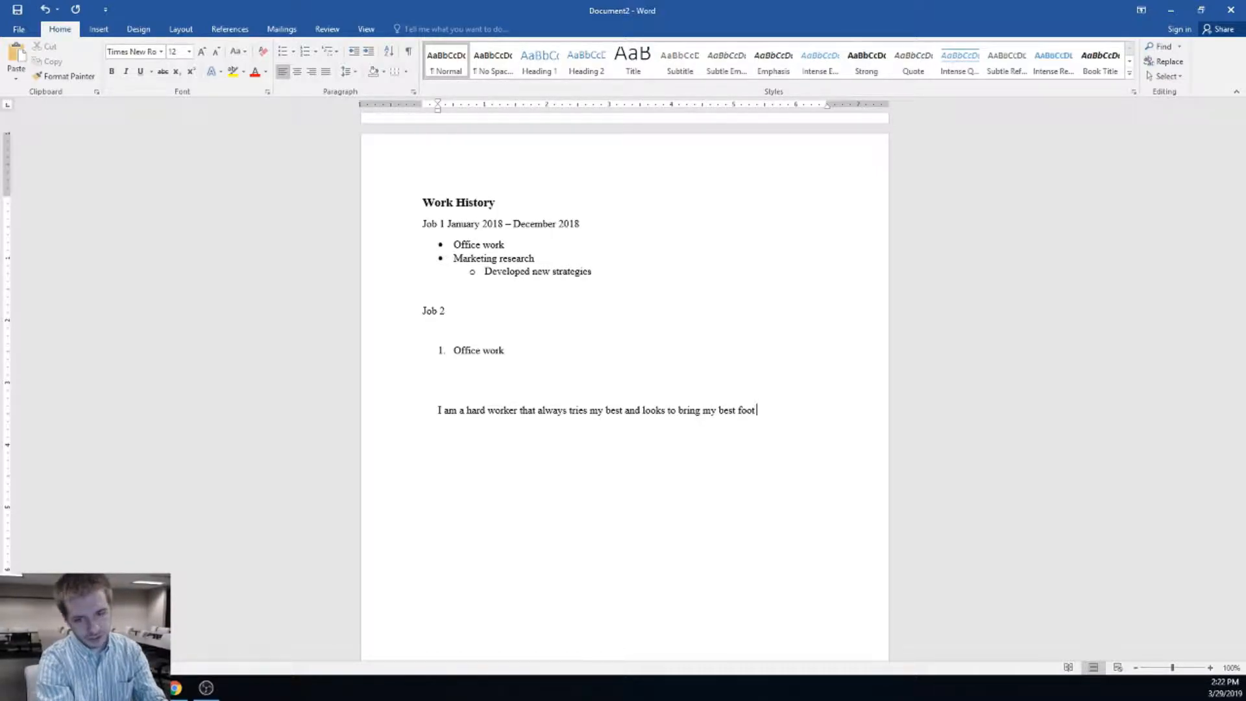
{"action": "type", "text": " forward every "}
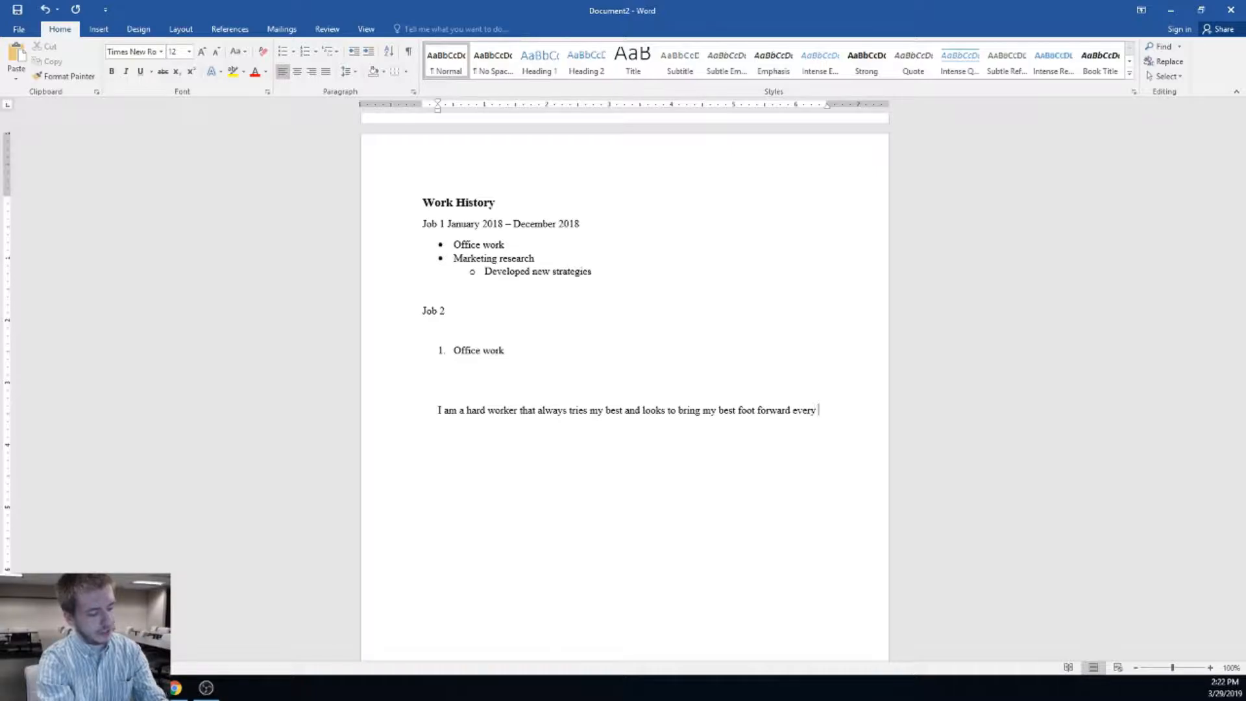
{"action": "type", "text": "day in the workplace."}
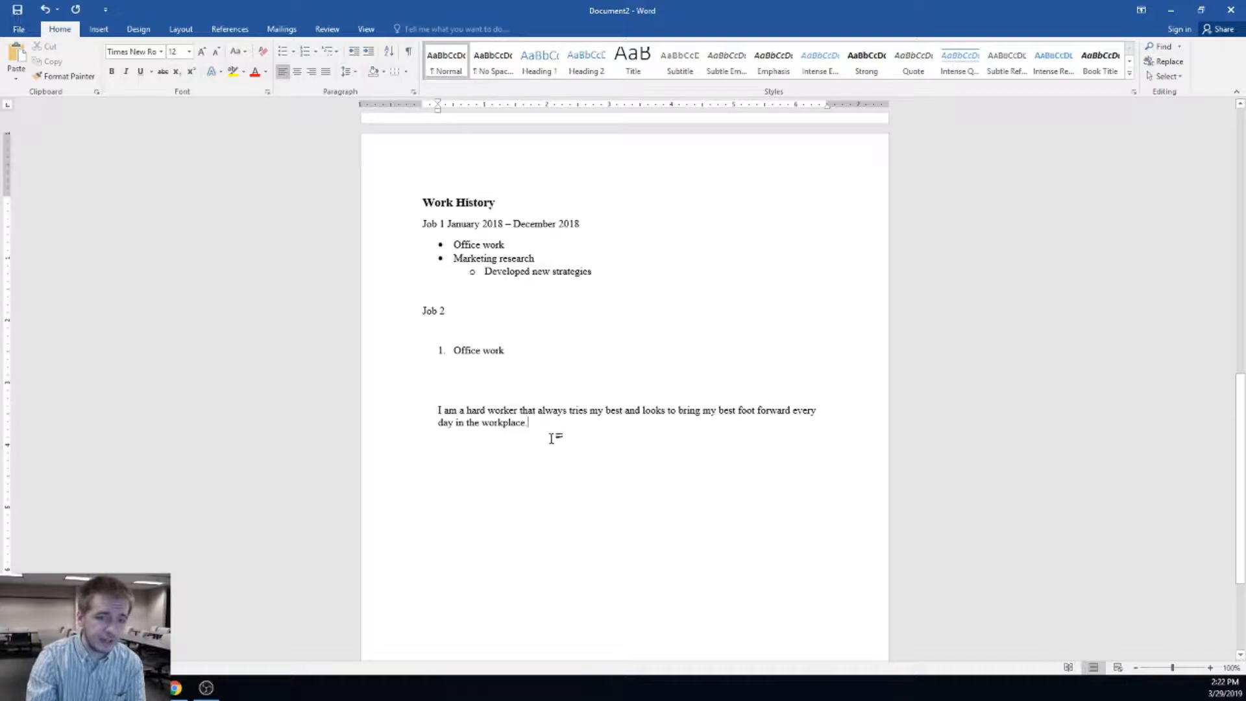
Add a blank line above the statement paragraph and indent its first line with Tab
{"action": "triple_click", "coordinate": [527, 422]}
{"action": "left_click", "coordinate": [573, 439]}
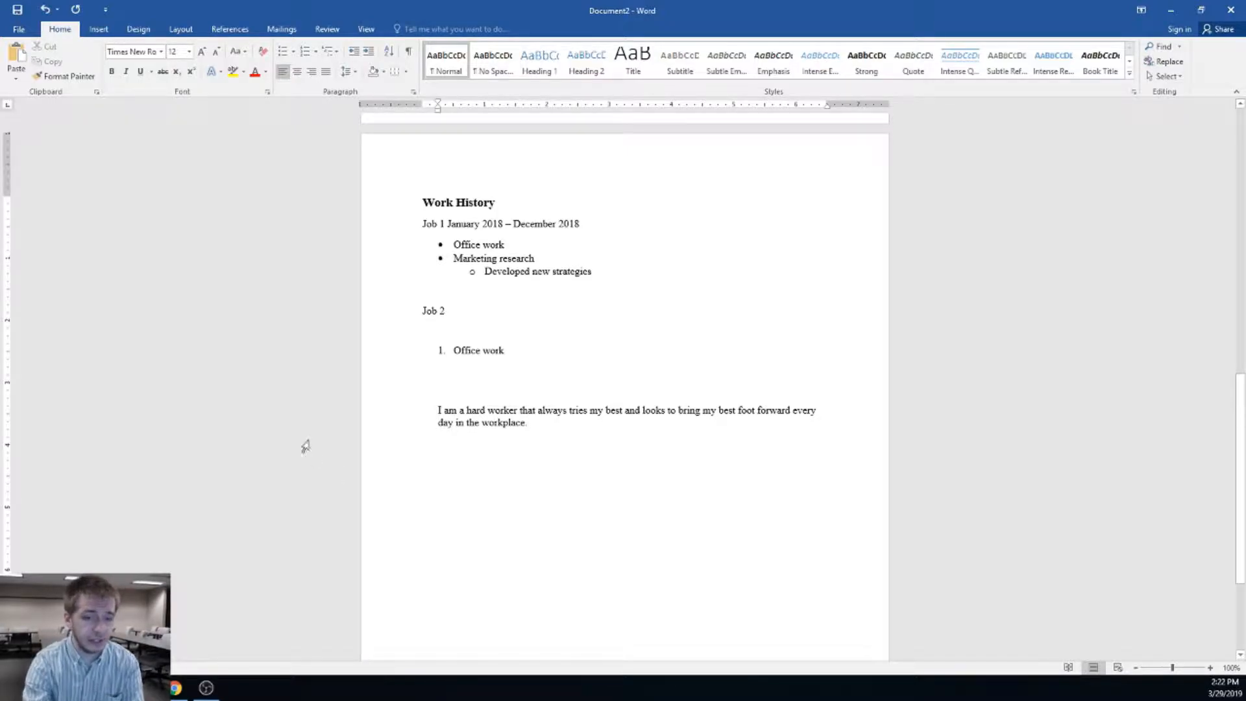
{"action": "left_click", "coordinate": [435, 410]}
{"action": "key", "text": "BackSpace"}
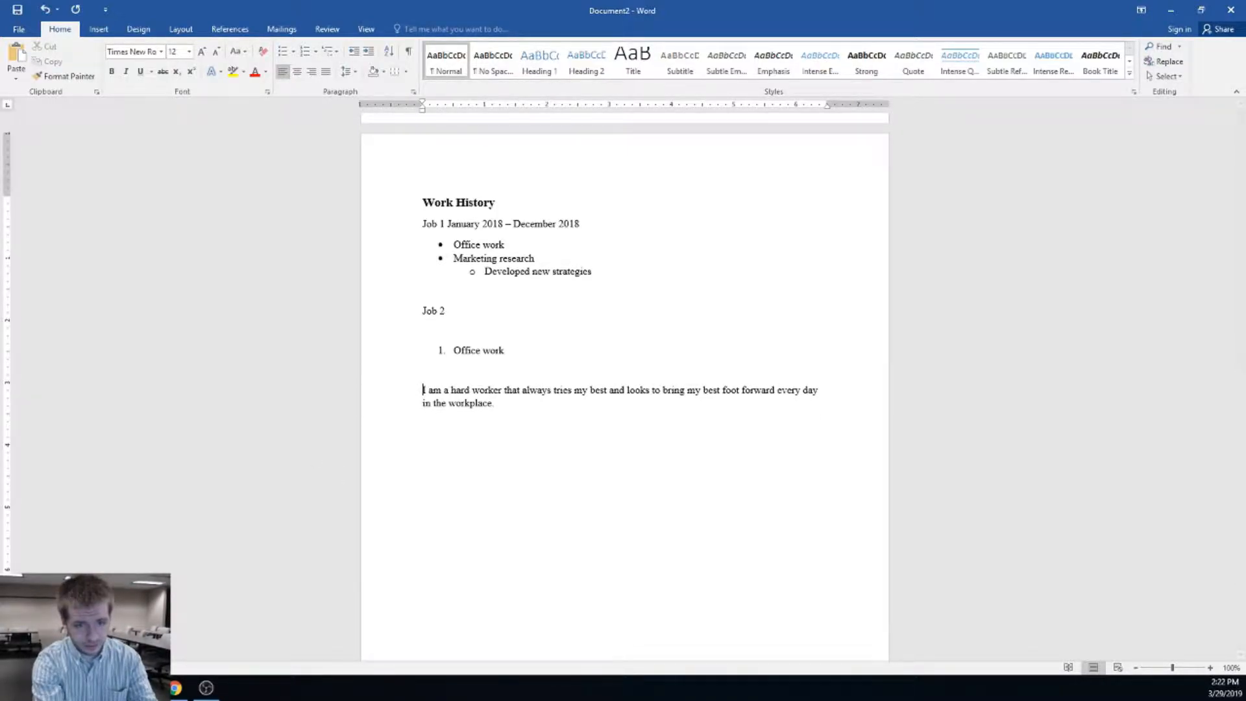
{"action": "key", "text": "Return"}
{"action": "key", "text": "Tab"}
{"action": "left_click", "coordinate": [545, 442]}
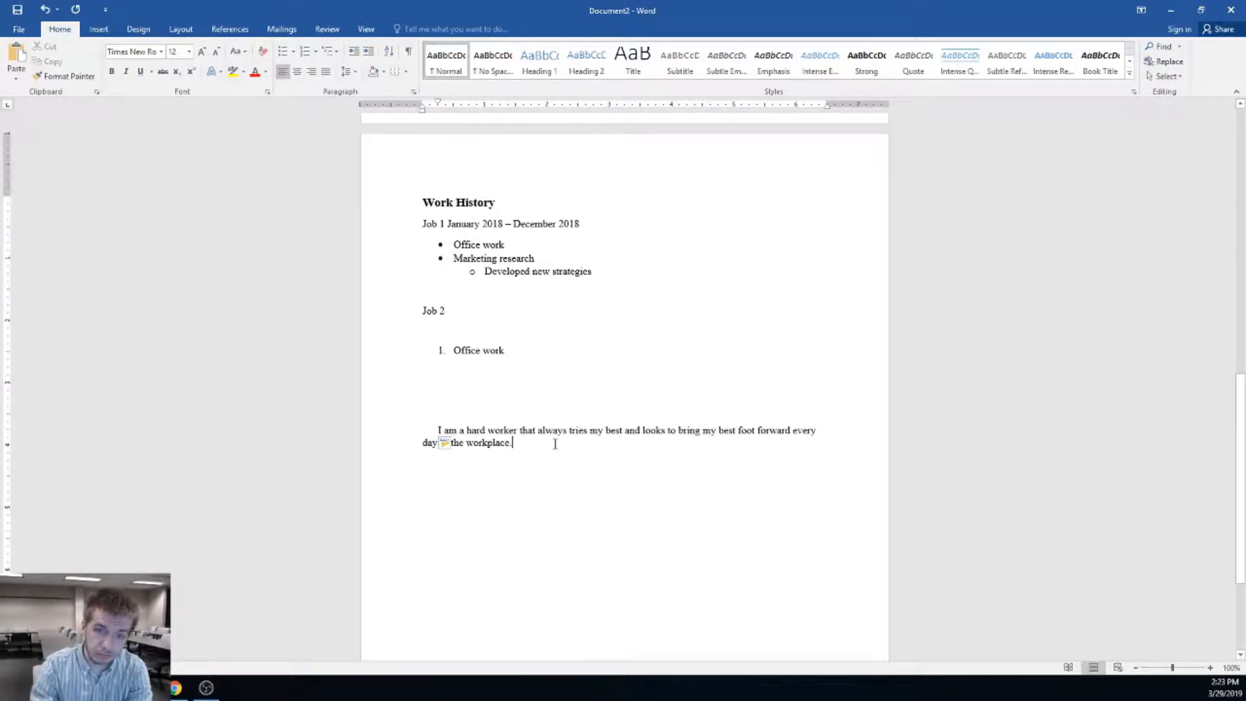
Centre the empty line above the paragraph and type 'My Statement' in bold 14 pt
{"action": "left_click", "coordinate": [583, 404]}
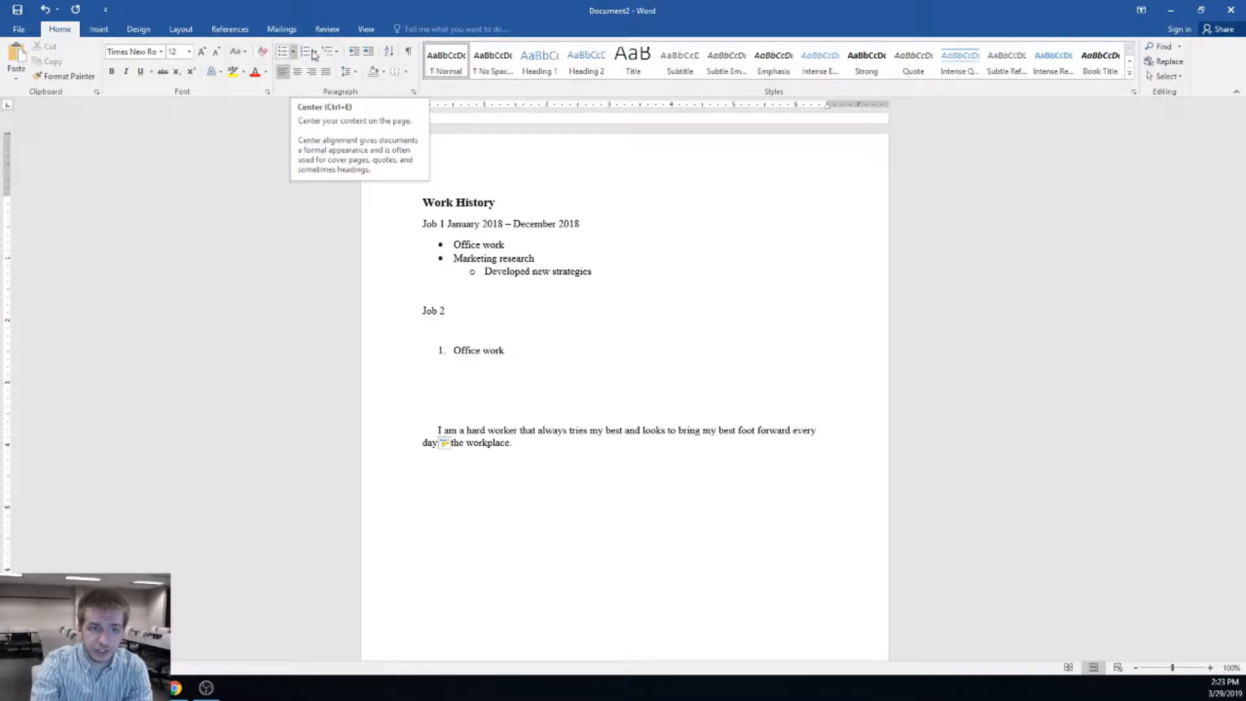
{"action": "left_click", "coordinate": [298, 74]}
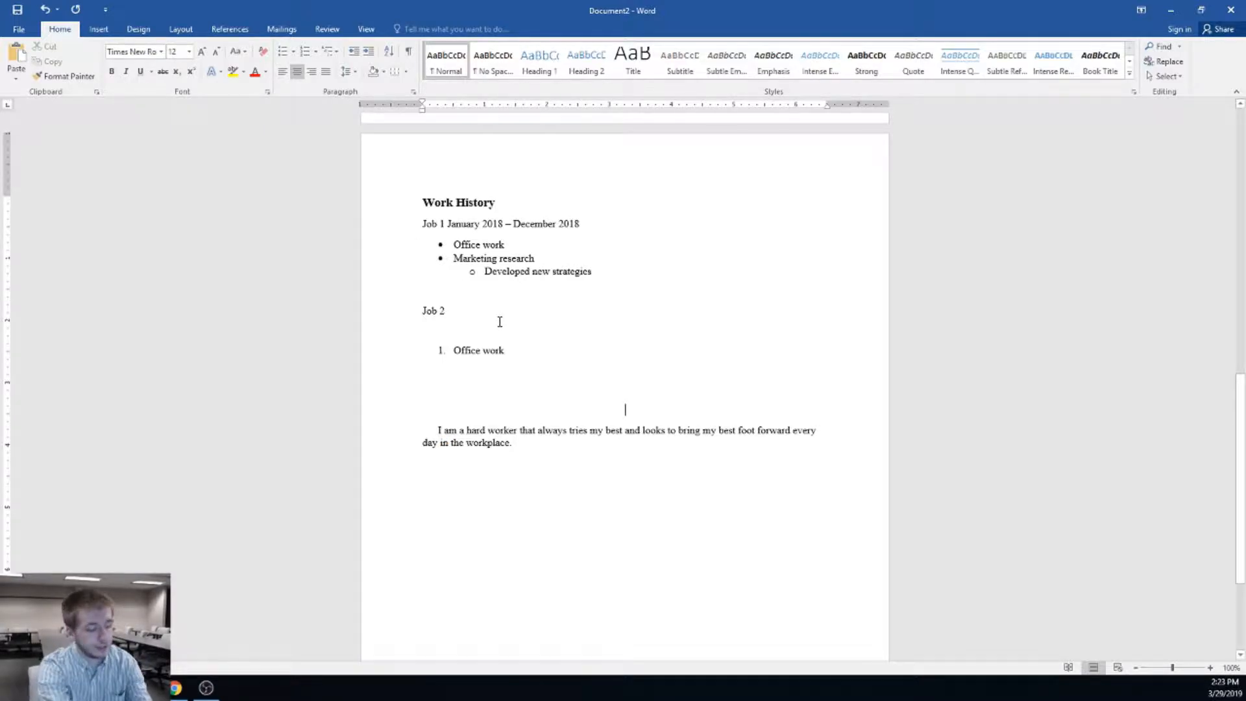
{"action": "type", "text": "My Statement"}
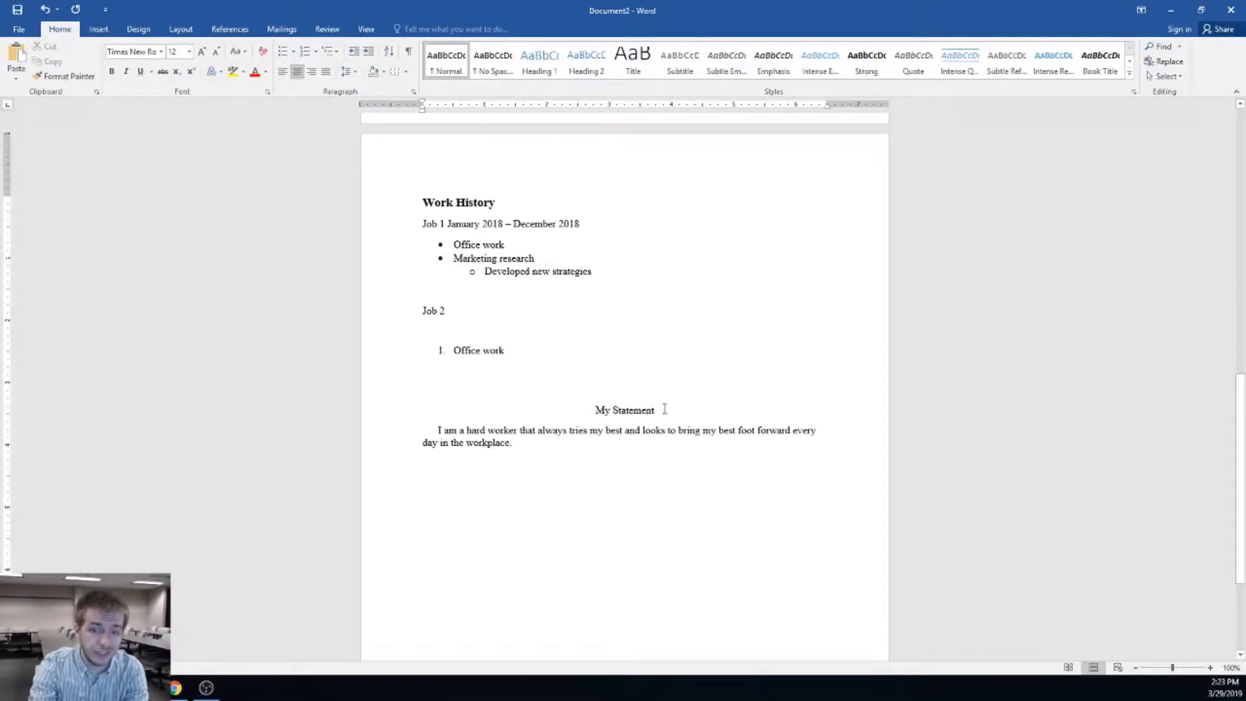
{"action": "left_click_drag", "start_coordinate": [664, 408], "coordinate": [523, 412]}
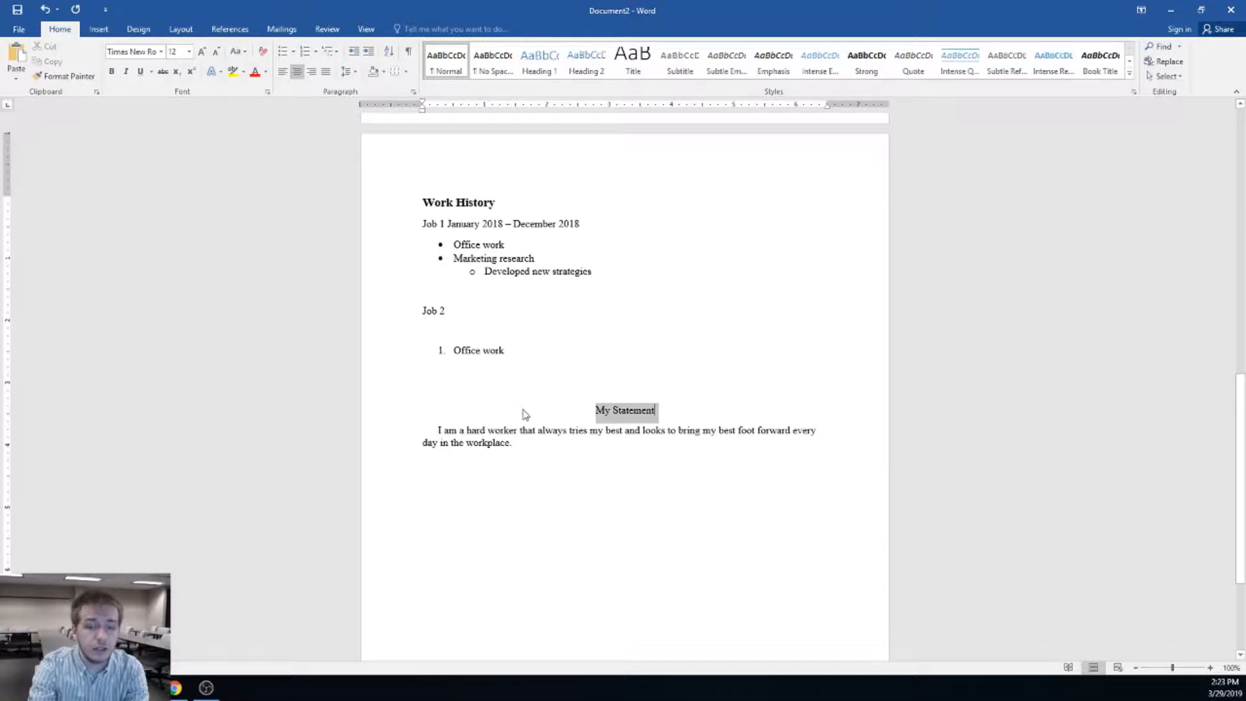
{"action": "left_click", "coordinate": [112, 71]}
{"action": "left_click", "coordinate": [189, 51]}
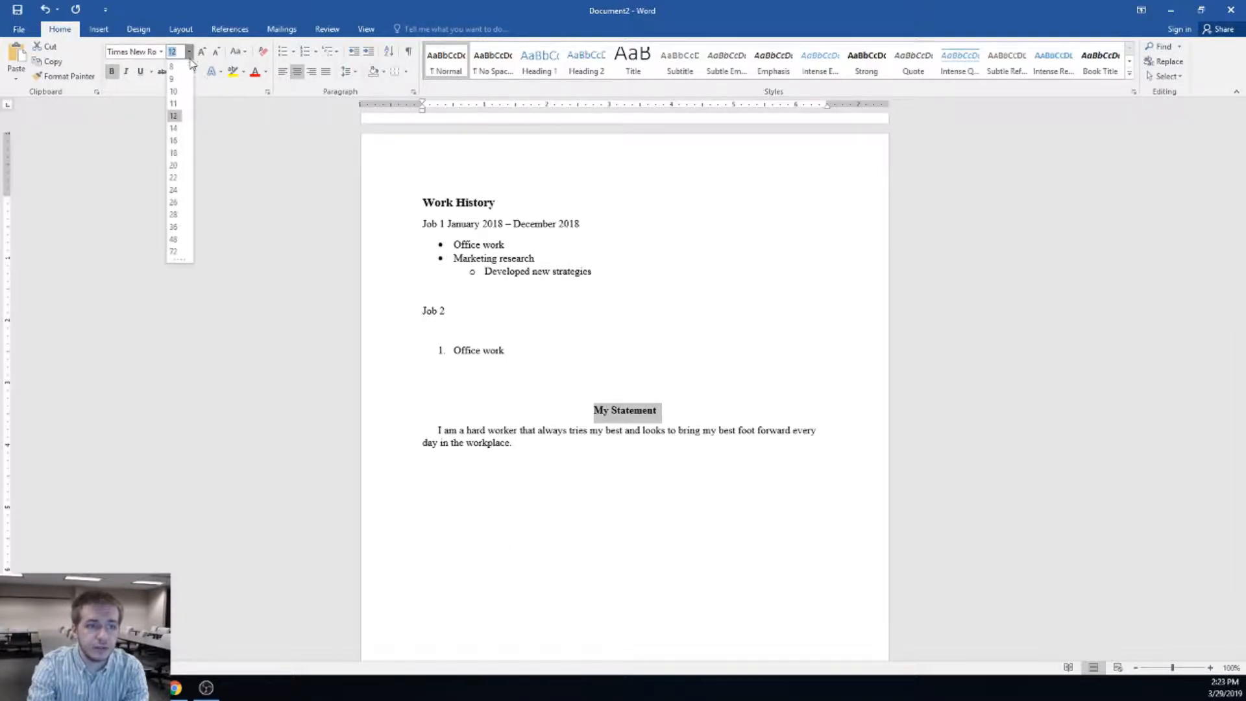
{"action": "left_click", "coordinate": [175, 128]}
{"action": "left_click", "coordinate": [653, 480]}
Revert 'My Statement' to plain 12 pt, then delete it, keeping the empty line
{"action": "left_click_drag", "start_coordinate": [663, 409], "coordinate": [588, 412]}
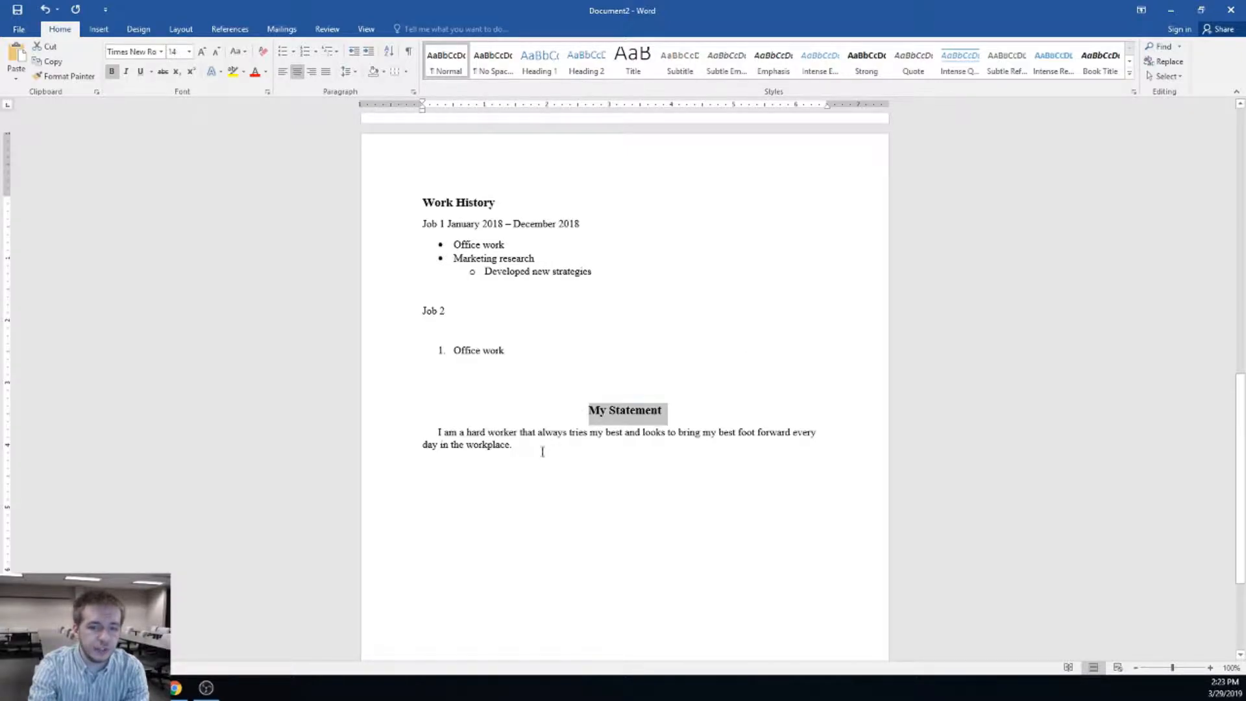
{"action": "left_click", "coordinate": [112, 71]}
{"action": "left_click", "coordinate": [189, 52]}
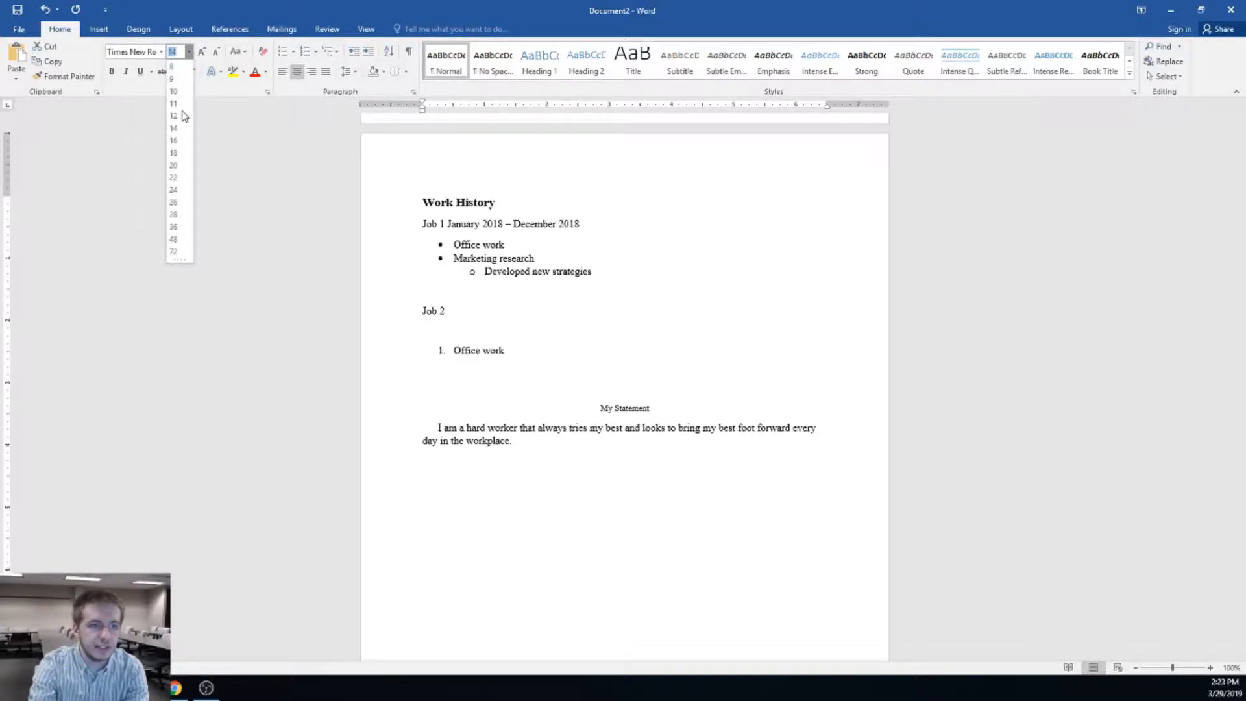
{"action": "left_click", "coordinate": [175, 116]}
{"action": "left_click", "coordinate": [666, 418]}
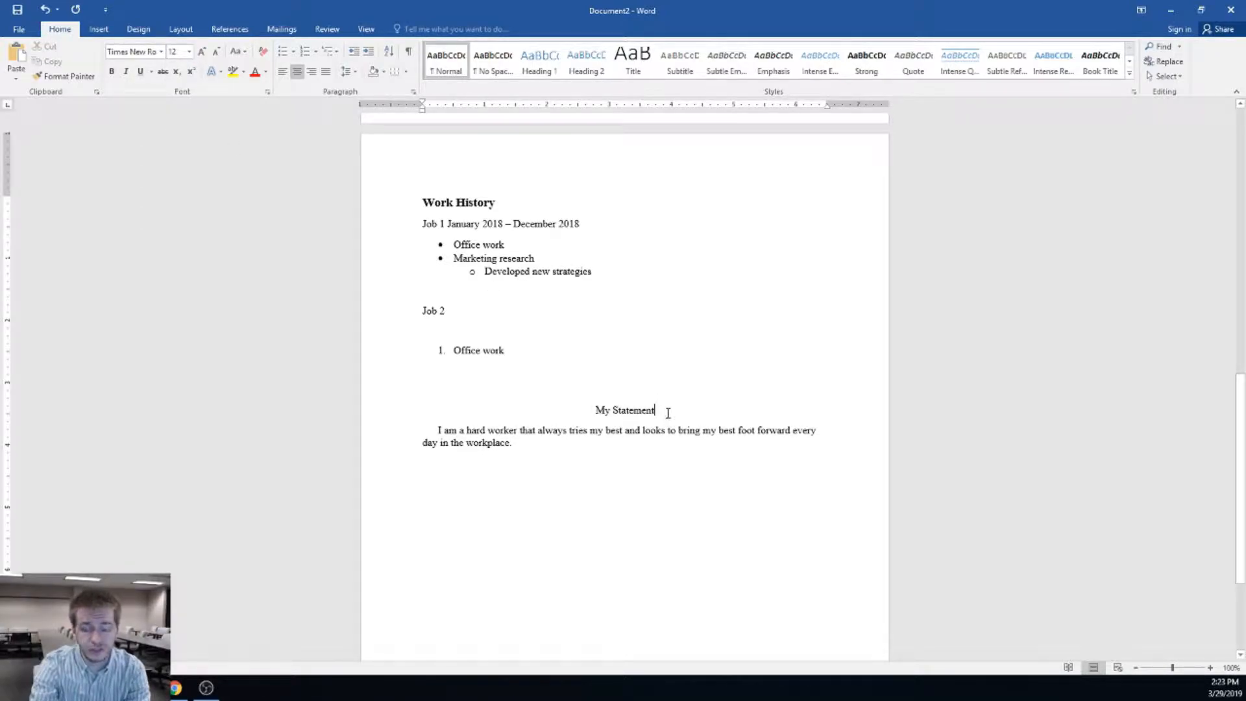
{"action": "left_click_drag", "start_coordinate": [621, 411], "coordinate": [578, 406]}
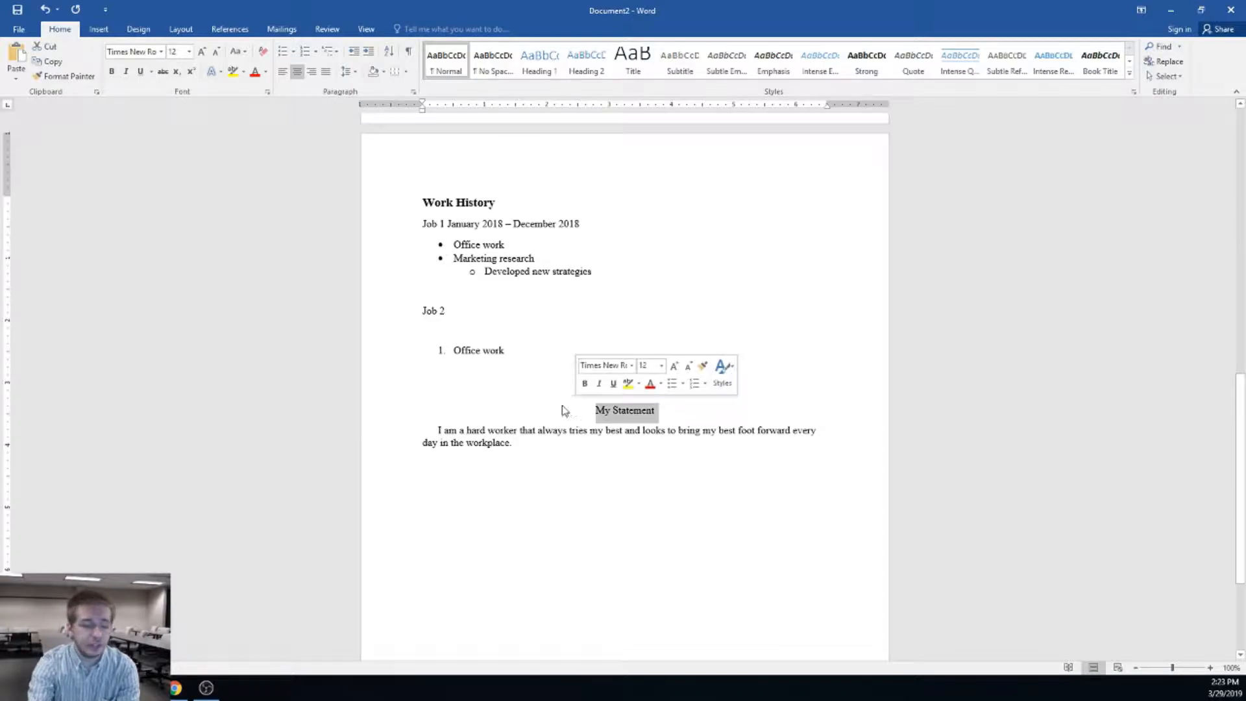
{"action": "key", "text": "Delete"}
{"action": "key", "text": "Return"}
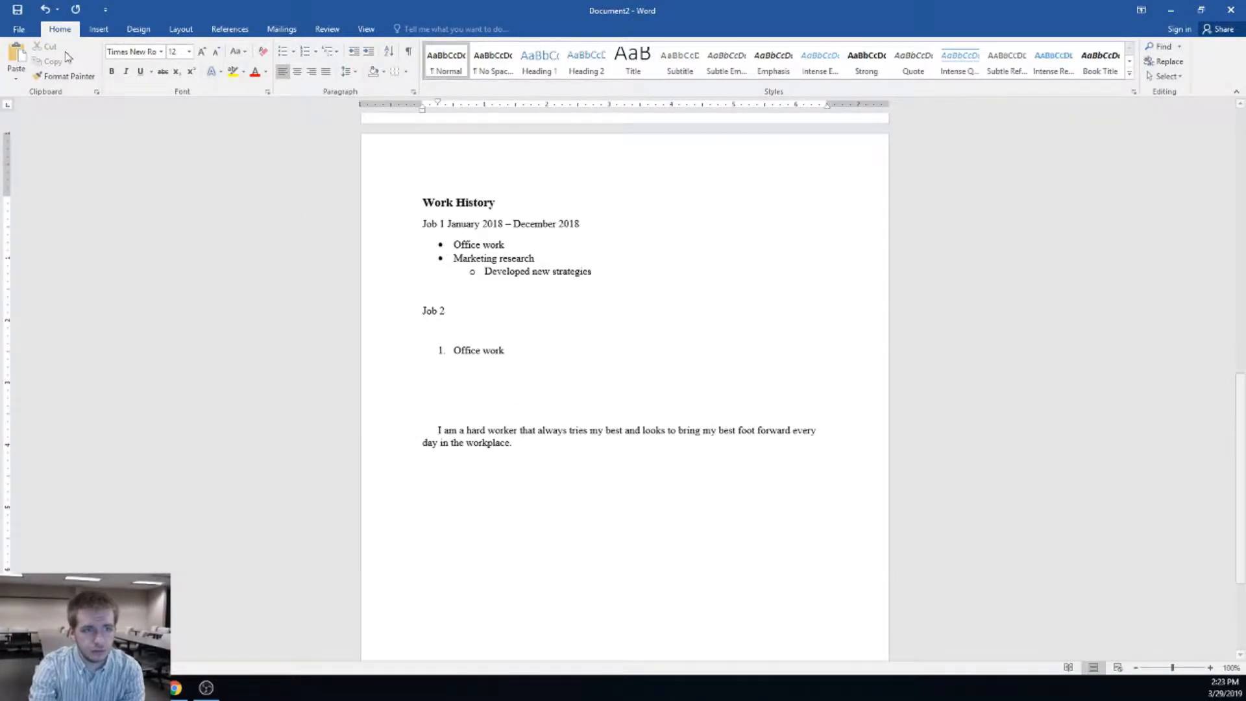
Retype a centred 'My Statement' title and make it plain 12 pt
{"action": "left_click", "coordinate": [111, 71]}
{"action": "left_click", "coordinate": [188, 51]}
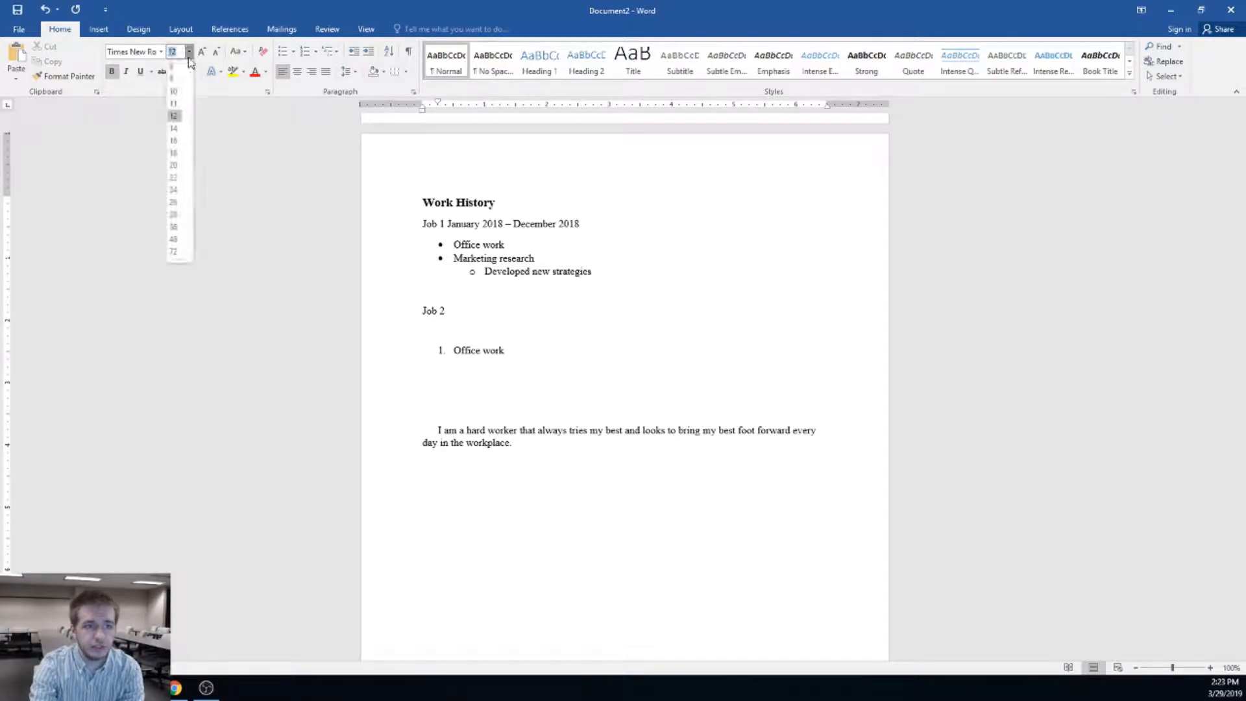
{"action": "left_click", "coordinate": [173, 128]}
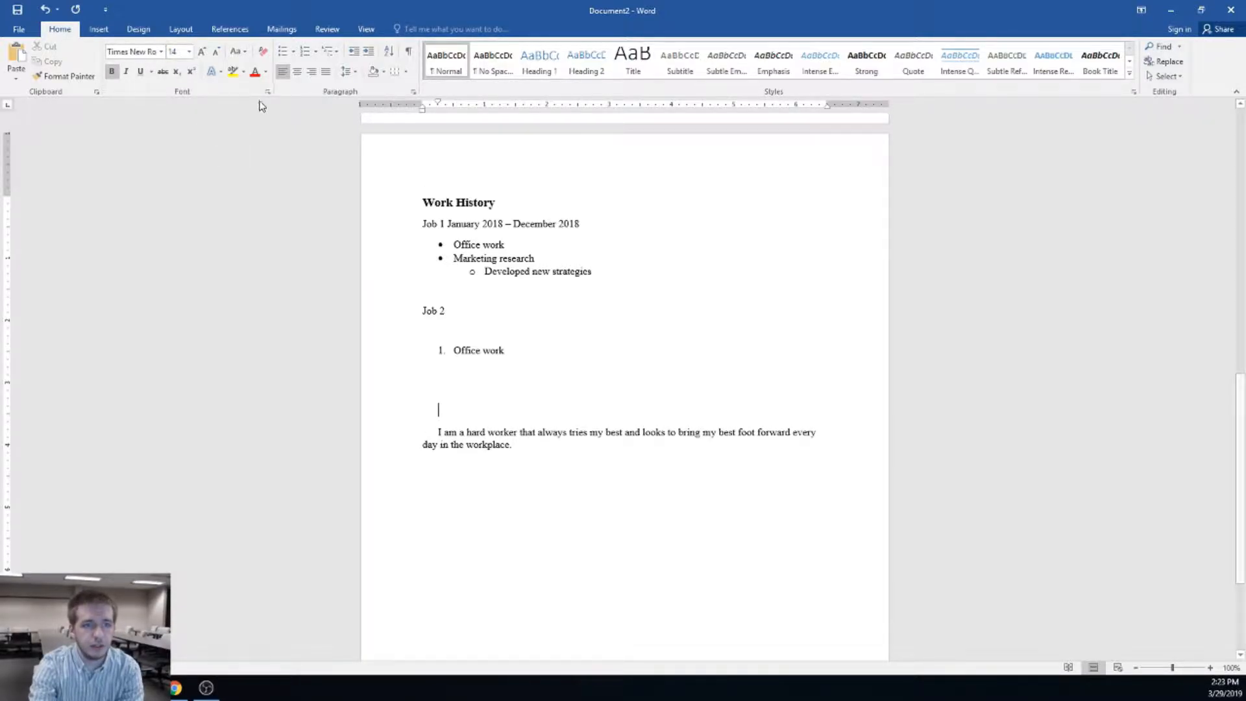
{"action": "left_click", "coordinate": [296, 71]}
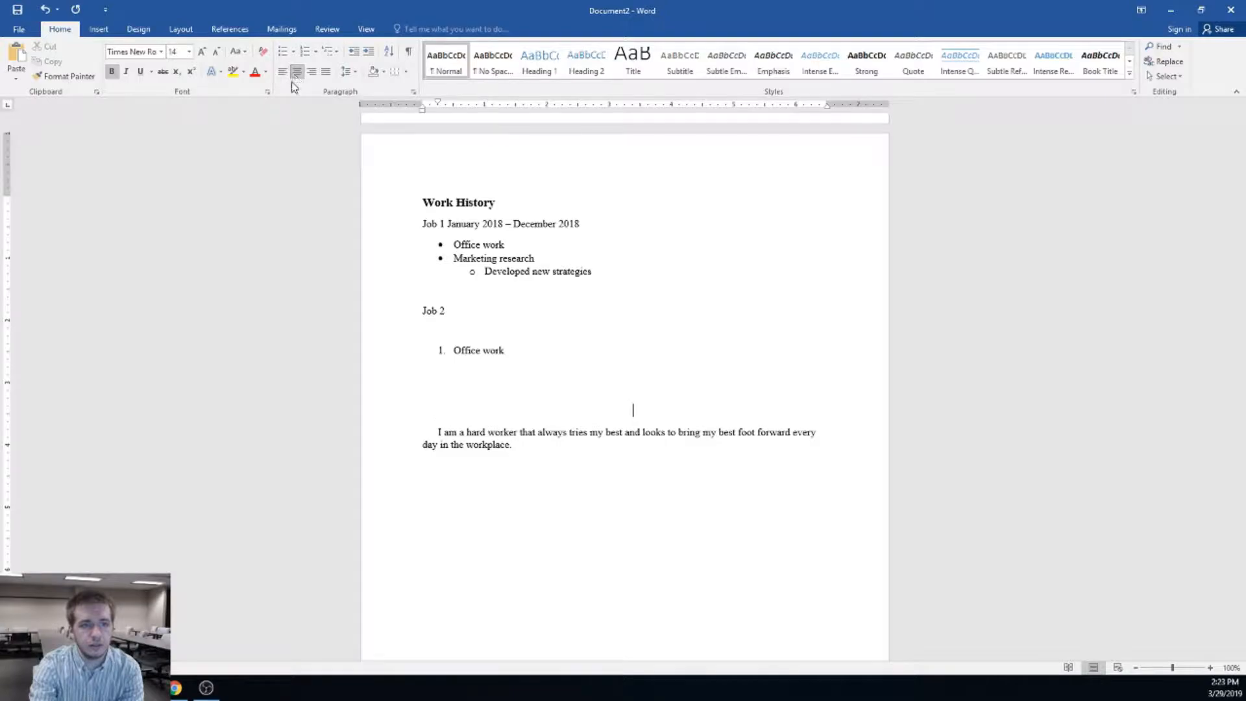
{"action": "type", "text": "My S"}
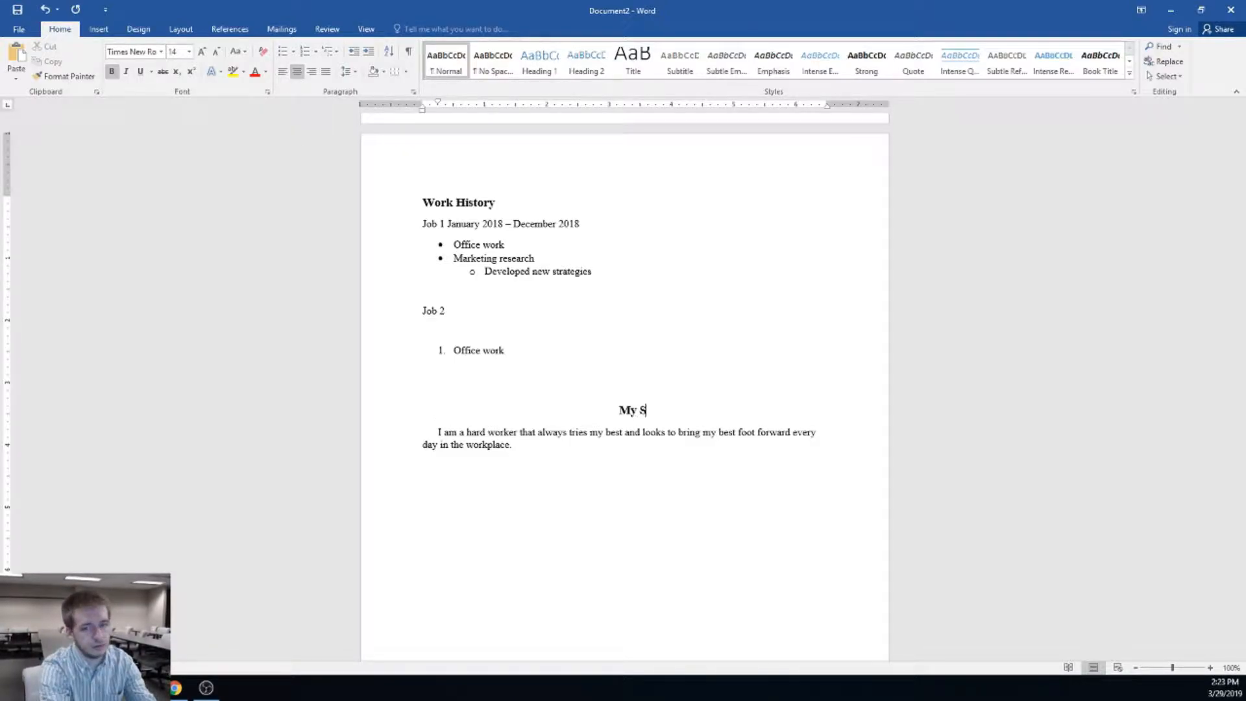
{"action": "type", "text": "tatement"}
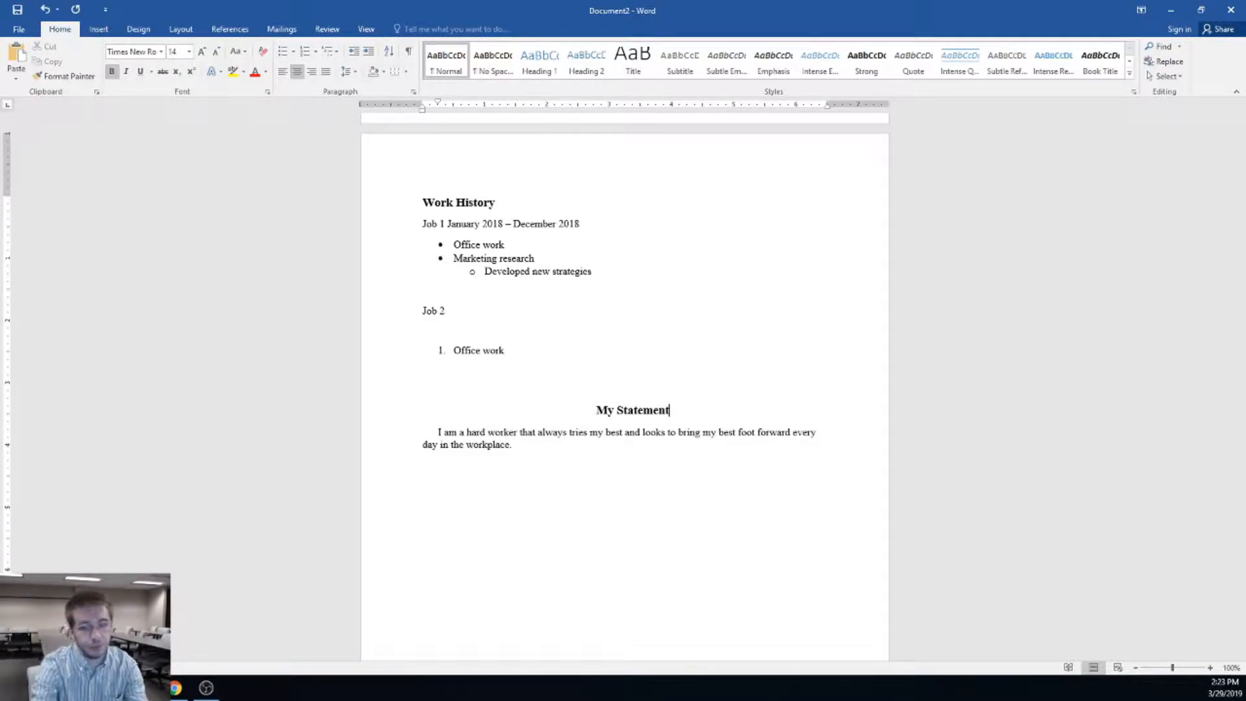
{"action": "left_click_drag", "start_coordinate": [671, 401], "coordinate": [594, 410]}
{"action": "left_click", "coordinate": [674, 411]}
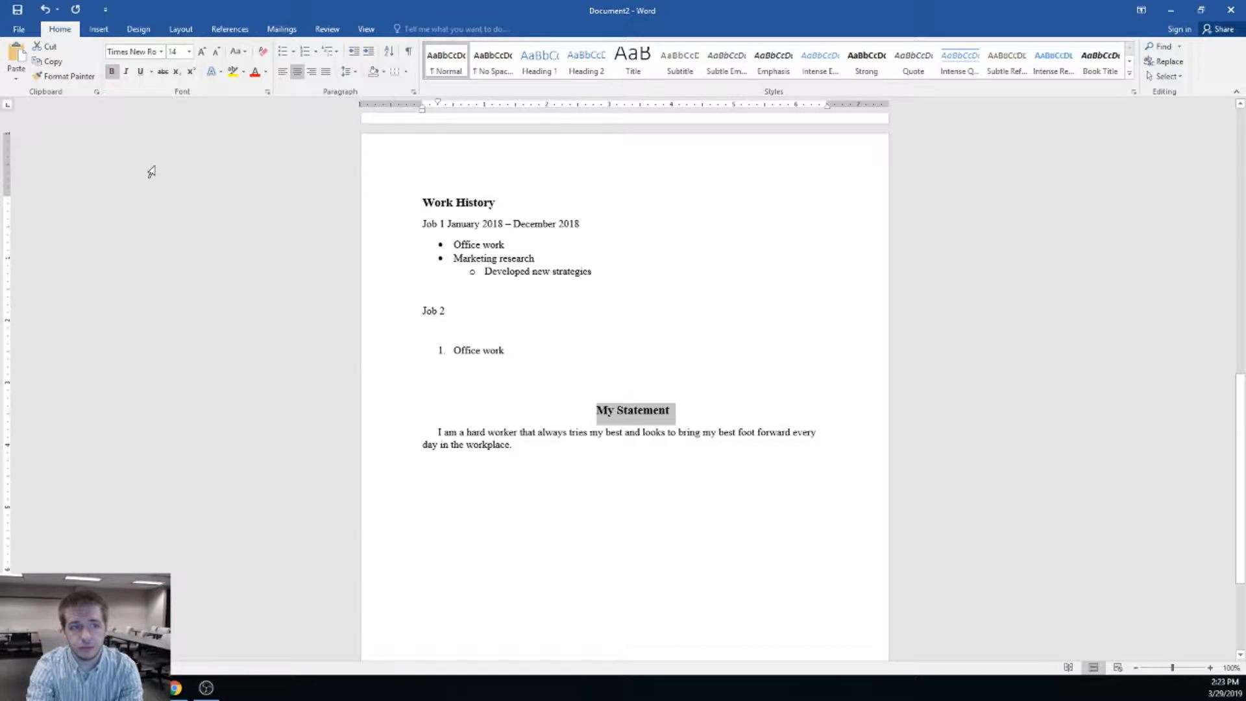
{"action": "left_click", "coordinate": [111, 72]}
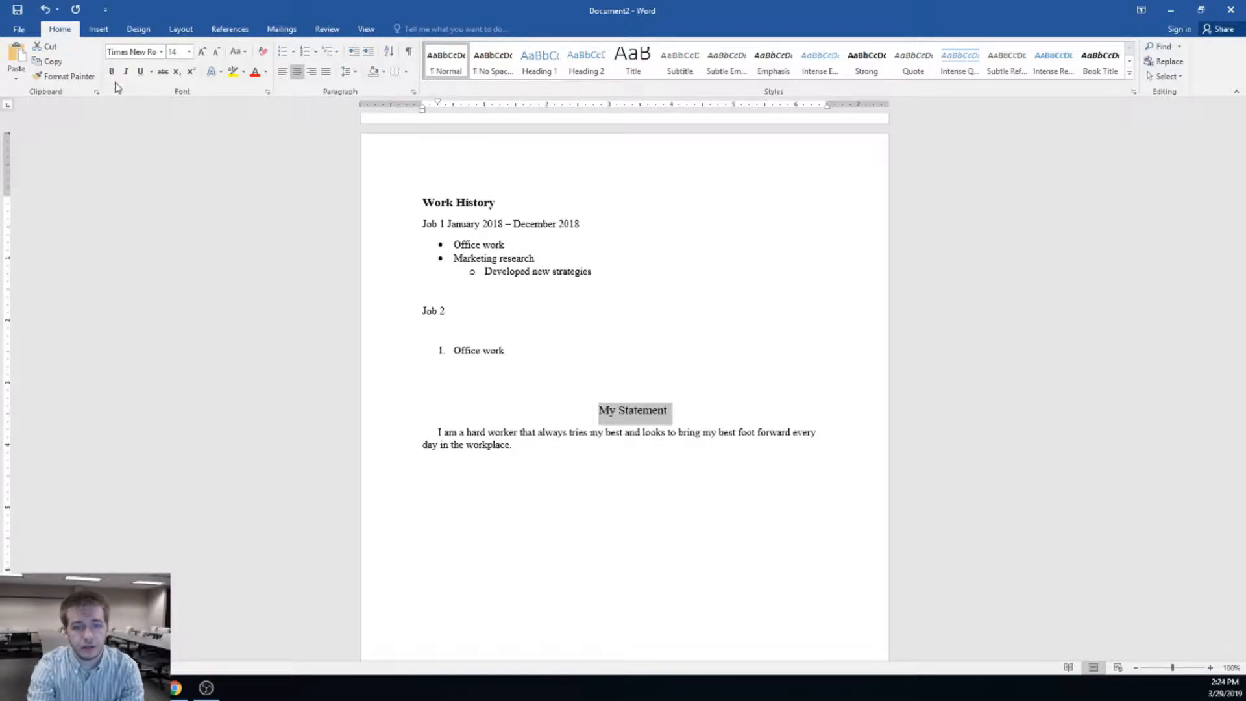
{"action": "left_click", "coordinate": [189, 52]}
{"action": "left_click", "coordinate": [178, 118]}
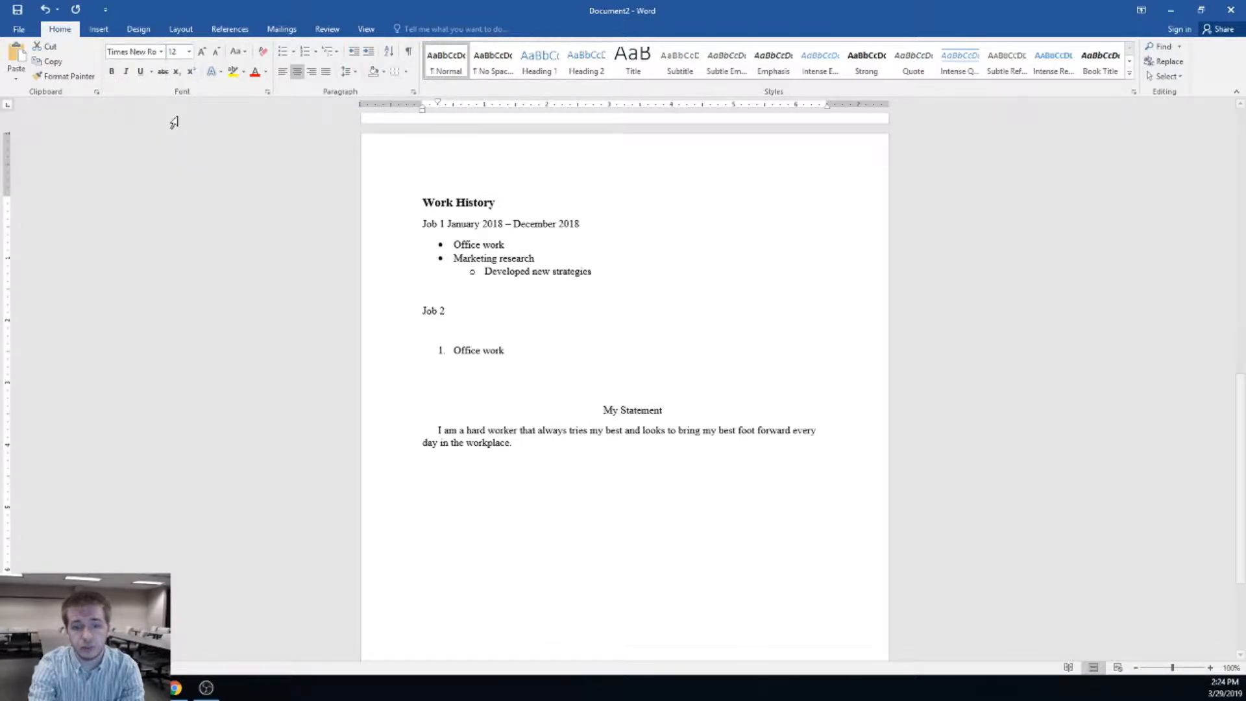
{"action": "left_click", "coordinate": [692, 416]}
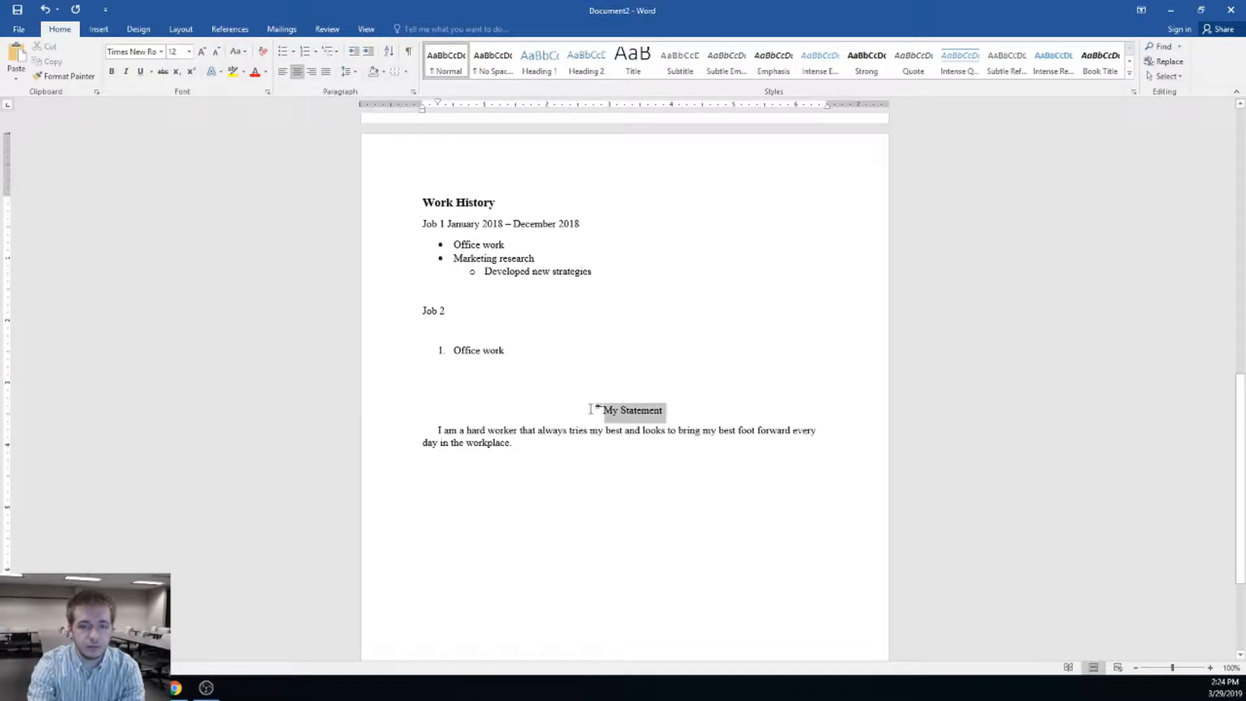
{"action": "left_click", "coordinate": [234, 74]}
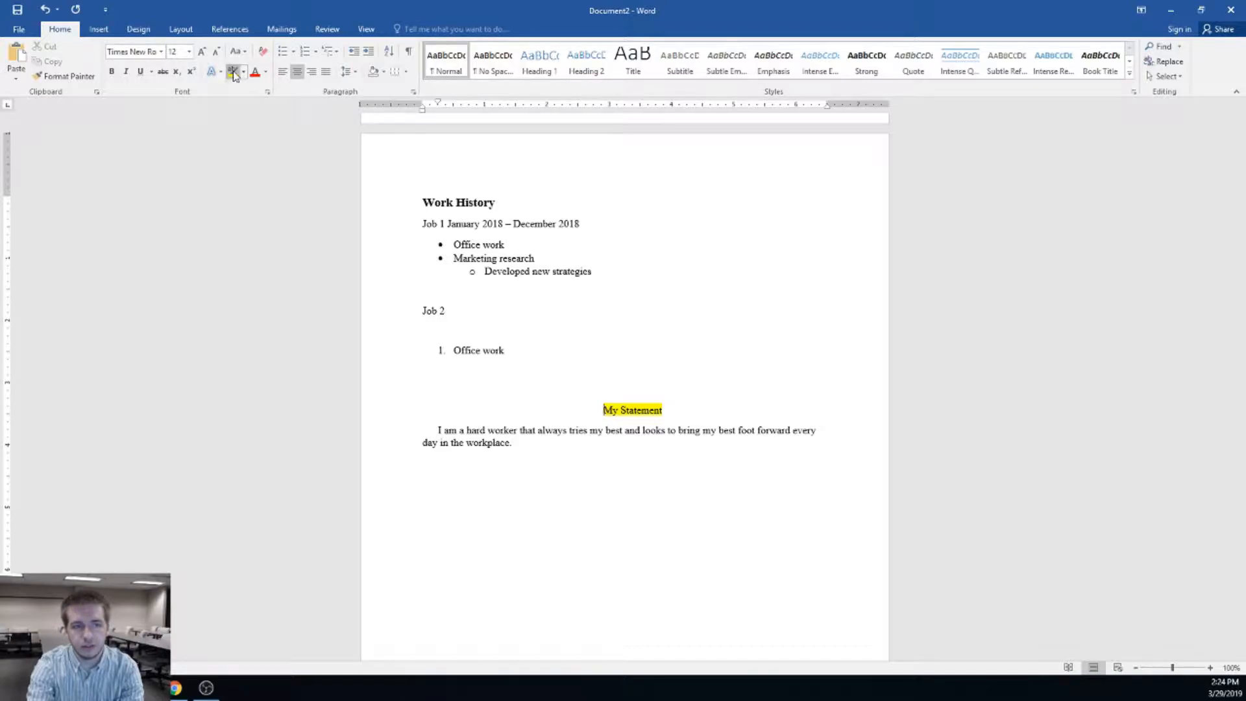
{"action": "left_click", "coordinate": [266, 71]}
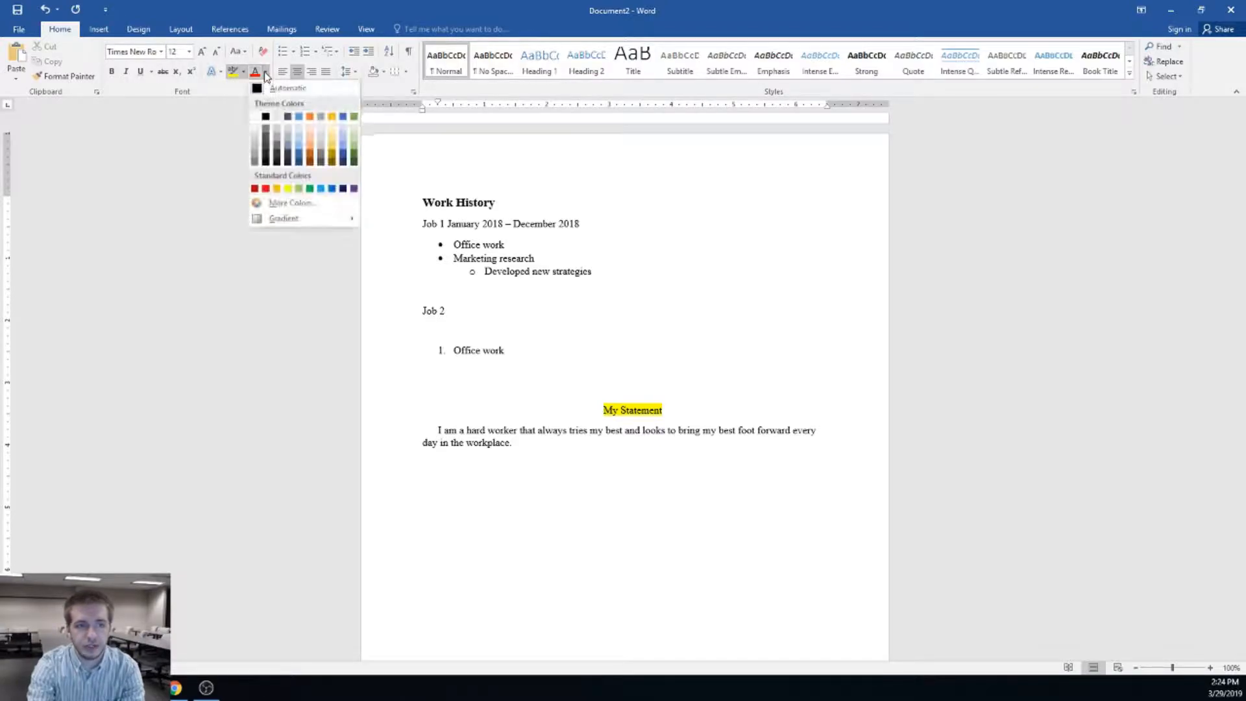
{"action": "left_click", "coordinate": [309, 143]}
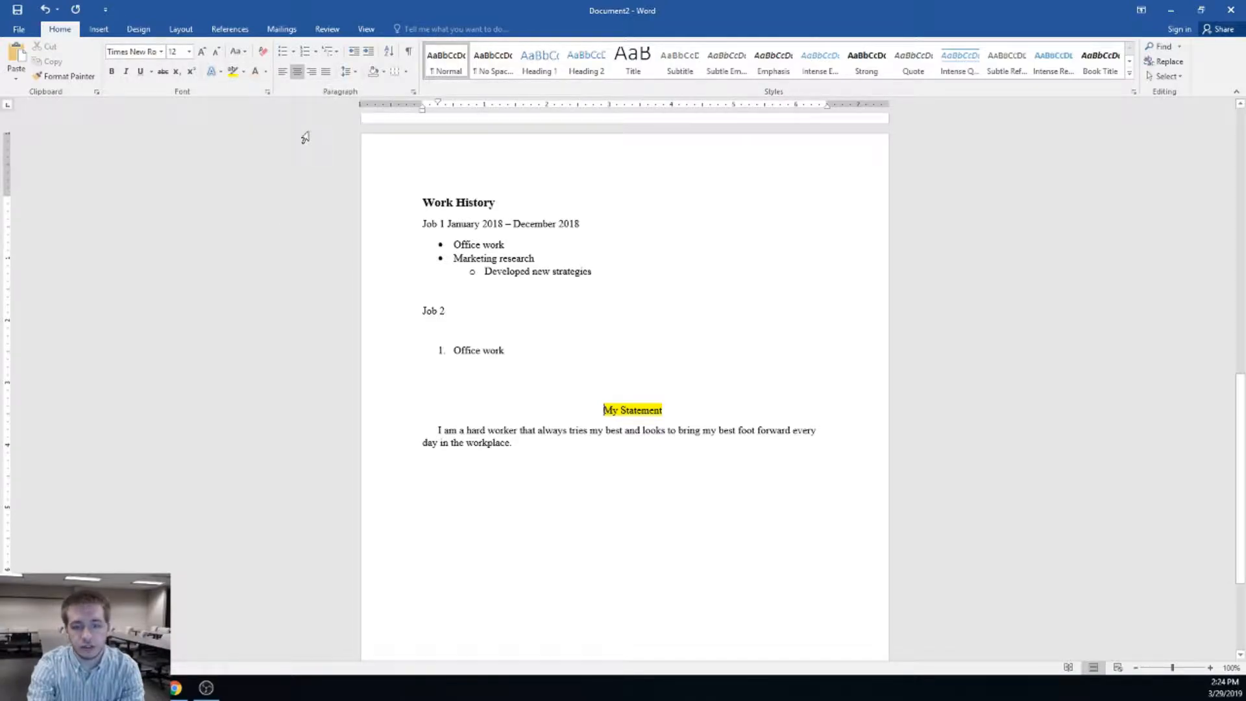
{"action": "left_click", "coordinate": [243, 71]}
{"action": "left_click", "coordinate": [263, 146]}
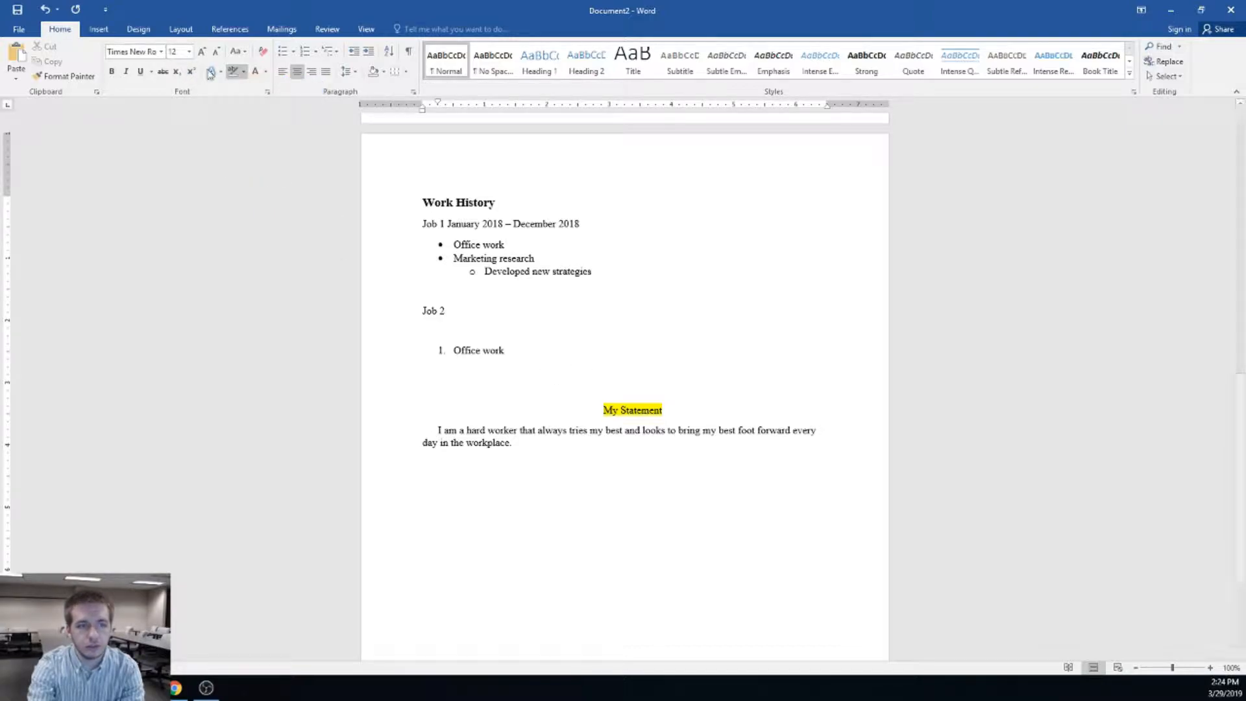
{"action": "left_click", "coordinate": [244, 71]}
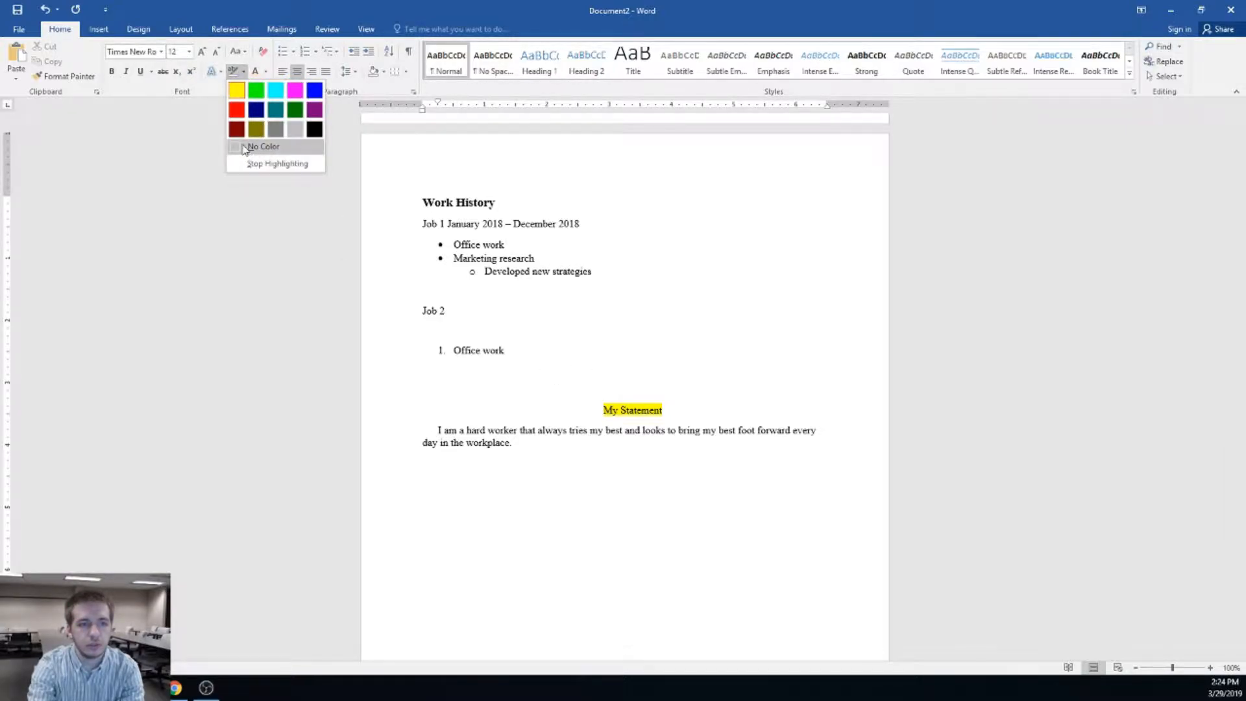
{"action": "left_click", "coordinate": [265, 147]}
{"action": "left_click", "coordinate": [244, 72]}
{"action": "left_click", "coordinate": [263, 146]}
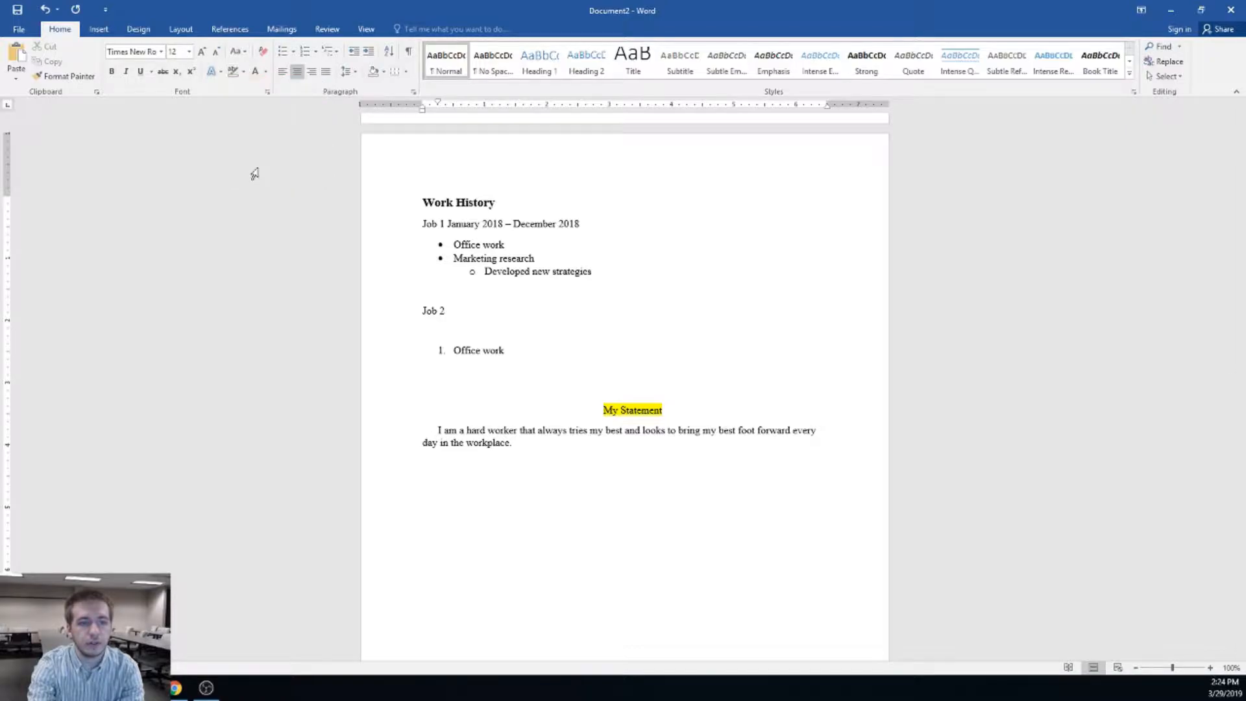
{"action": "left_click_drag", "start_coordinate": [666, 410], "coordinate": [543, 409]}
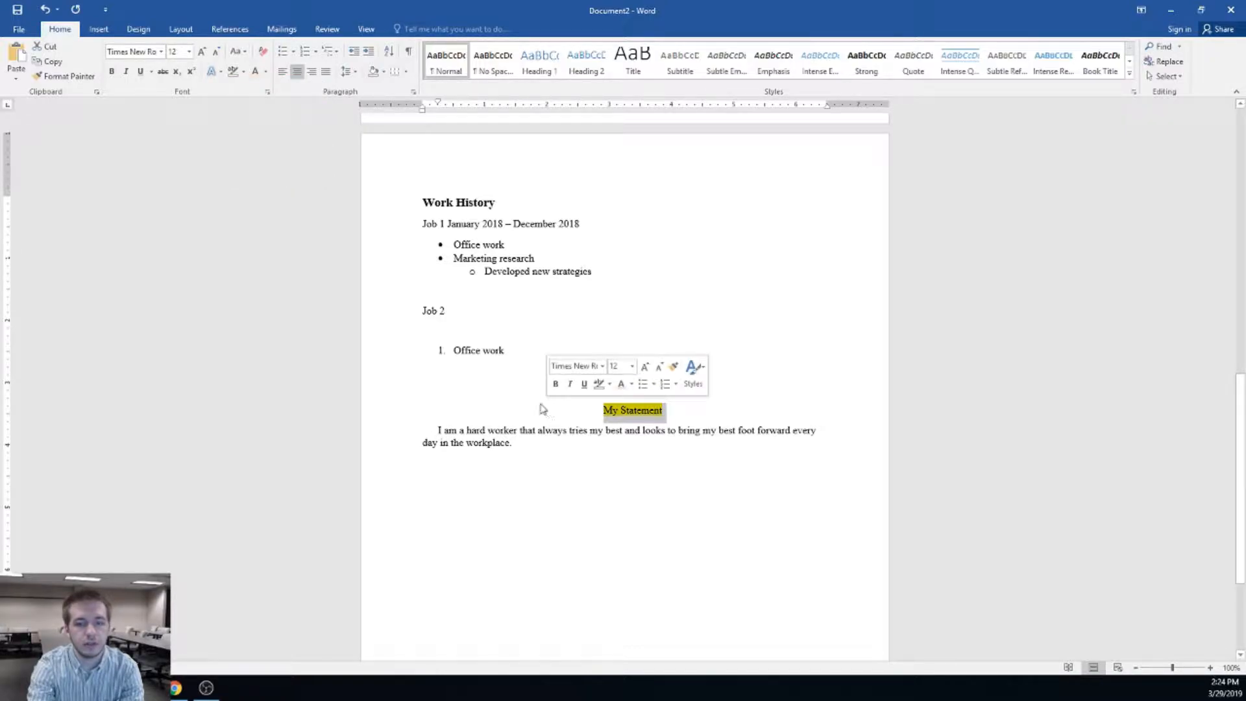
{"action": "left_click", "coordinate": [243, 71]}
{"action": "left_click", "coordinate": [260, 147]}
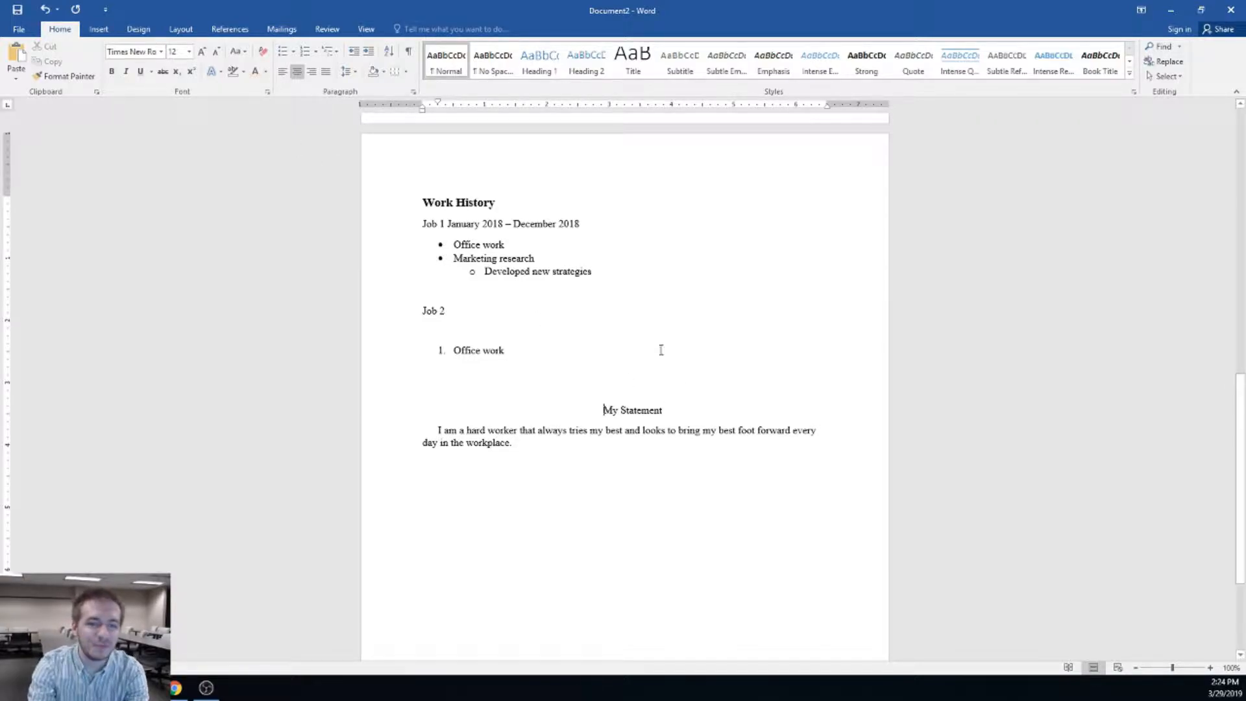
{"action": "left_click_drag", "start_coordinate": [683, 411], "coordinate": [598, 410]}
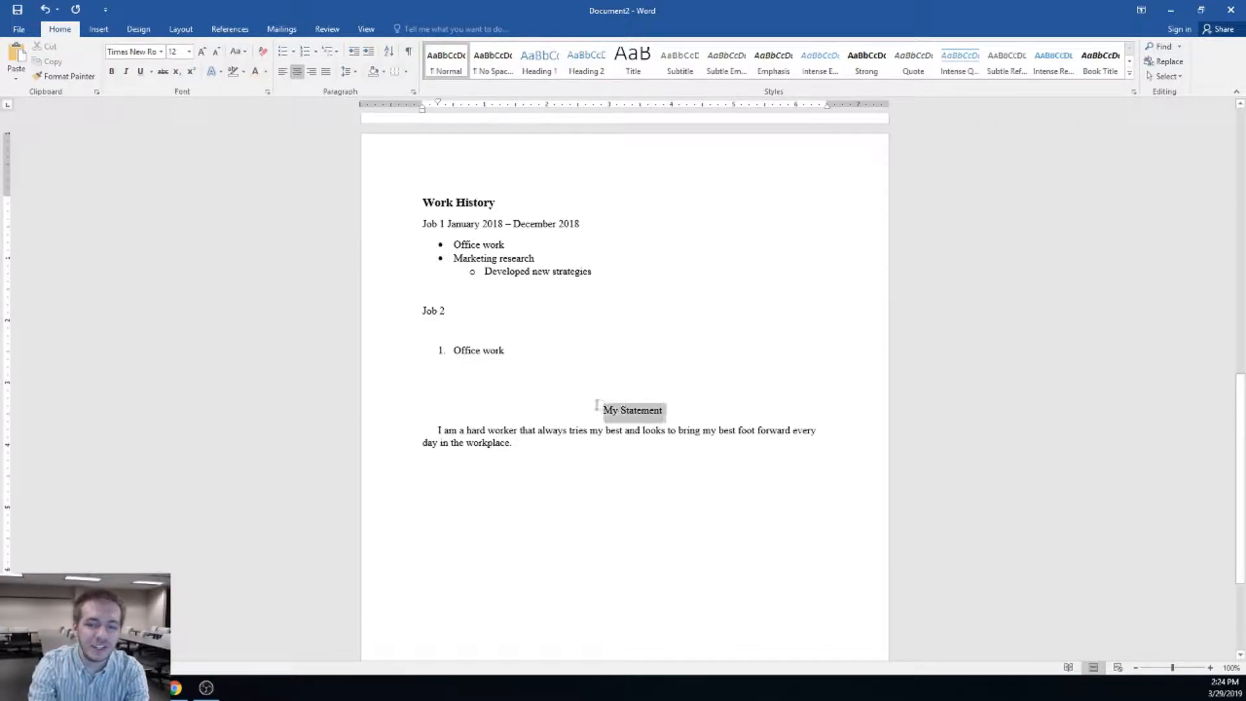
{"action": "left_click", "coordinate": [266, 72]}
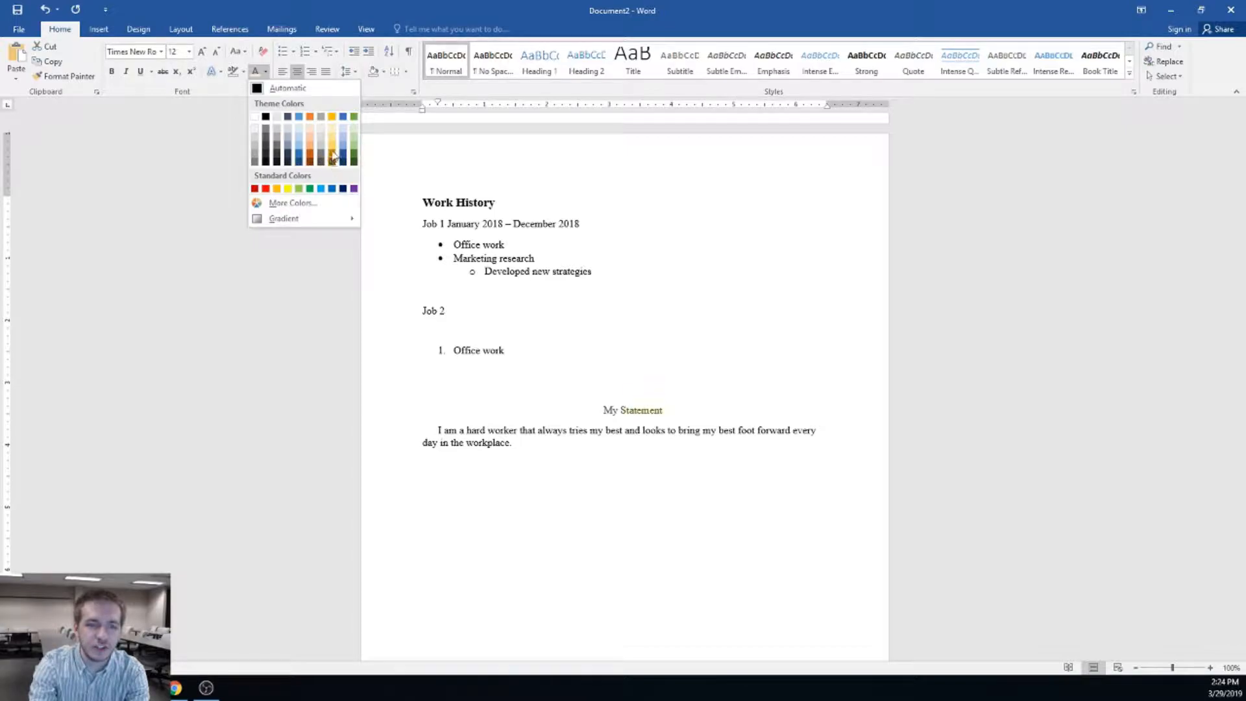
{"action": "left_click", "coordinate": [265, 118]}
{"action": "left_click", "coordinate": [672, 416]}
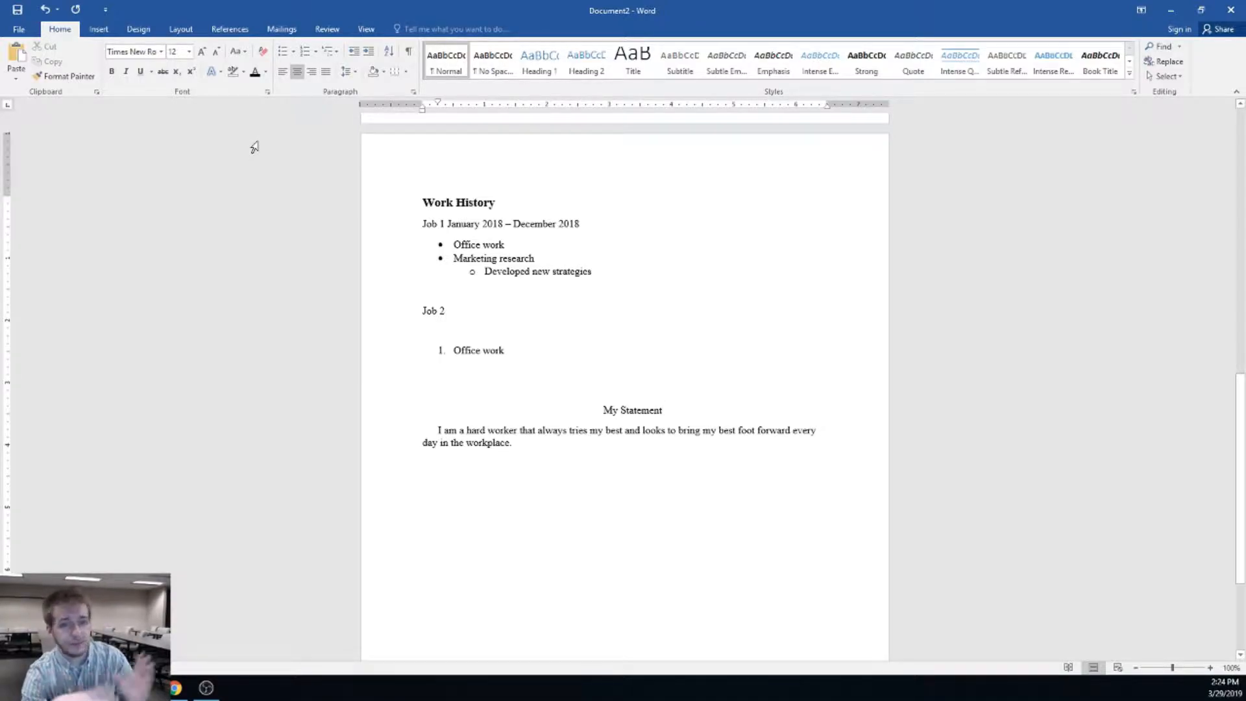
{"action": "left_click", "coordinate": [213, 72]}
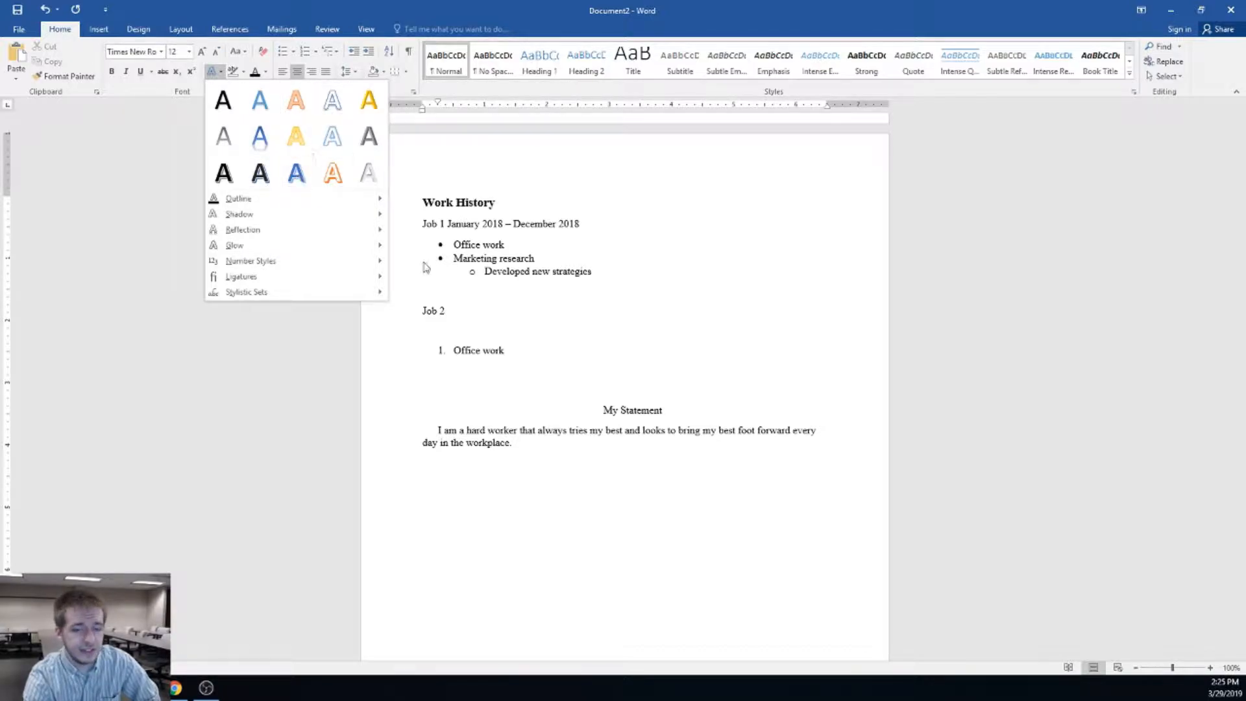
{"action": "left_click", "coordinate": [671, 411]}
{"action": "left_click_drag", "start_coordinate": [672, 411], "coordinate": [585, 422]}
{"action": "left_click", "coordinate": [726, 442]}
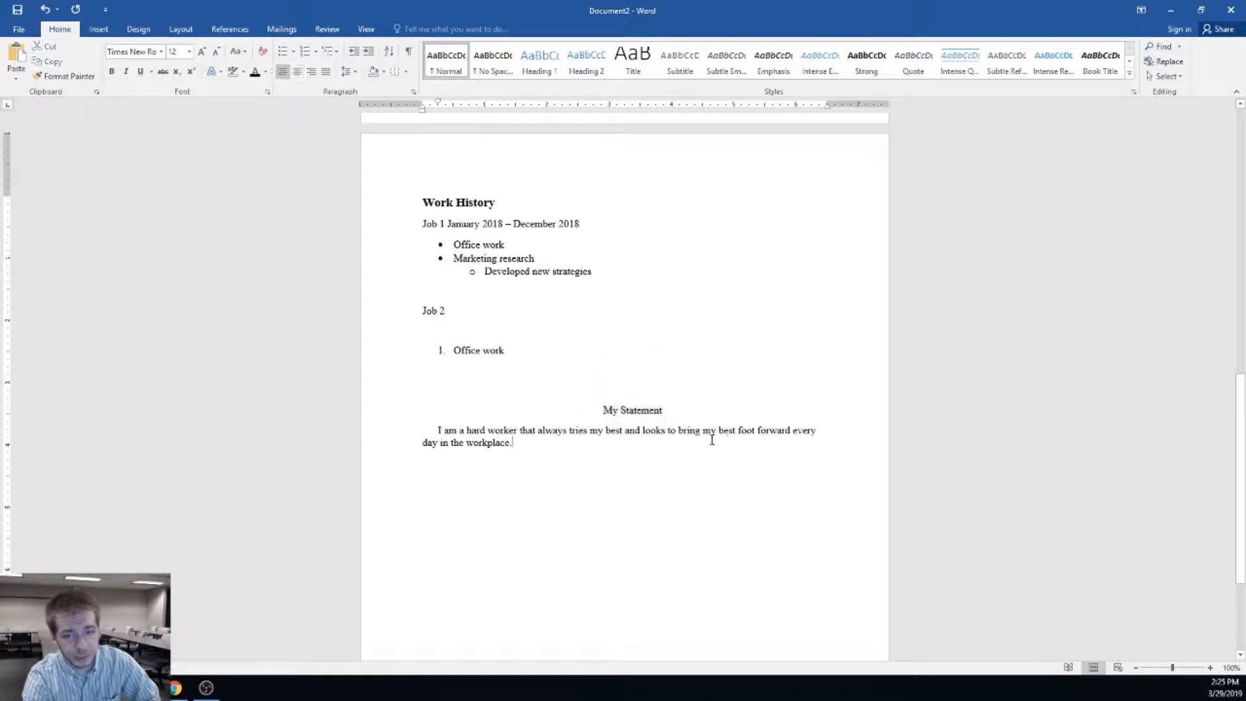
{"action": "left_click_drag", "start_coordinate": [688, 412], "coordinate": [601, 414]}
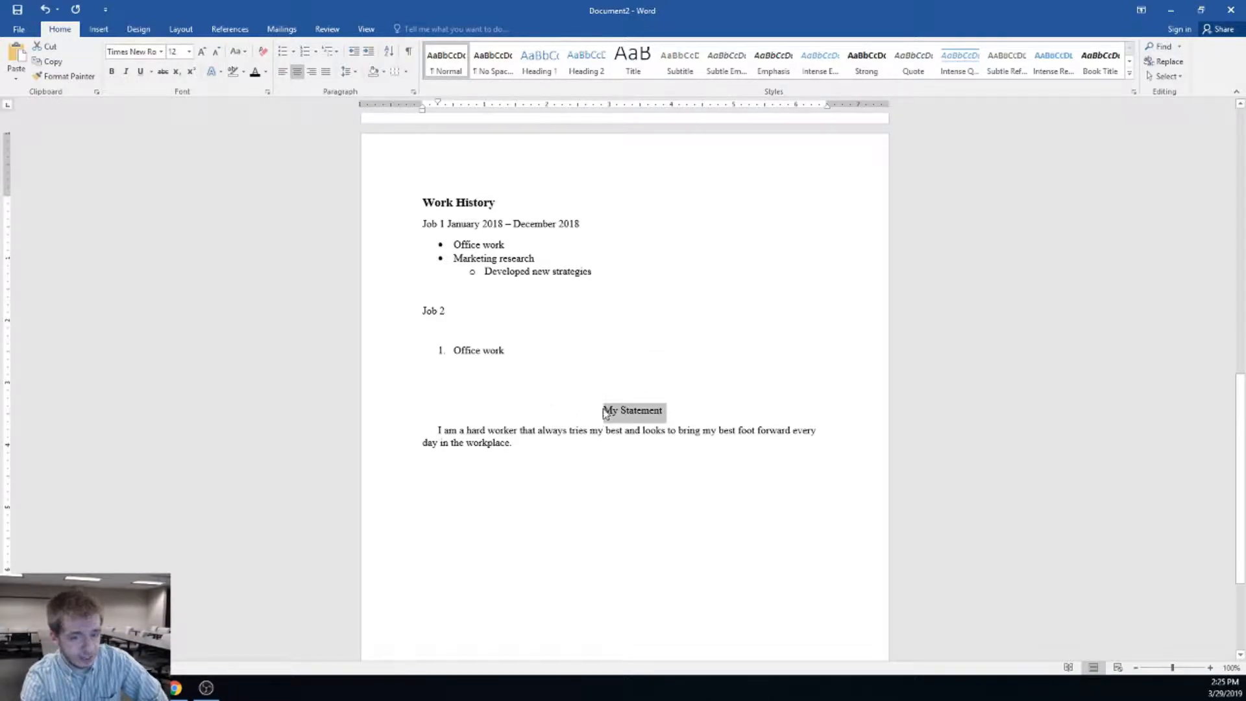
{"action": "left_click", "coordinate": [628, 450]}
{"action": "left_click_drag", "start_coordinate": [628, 450], "coordinate": [438, 430]}
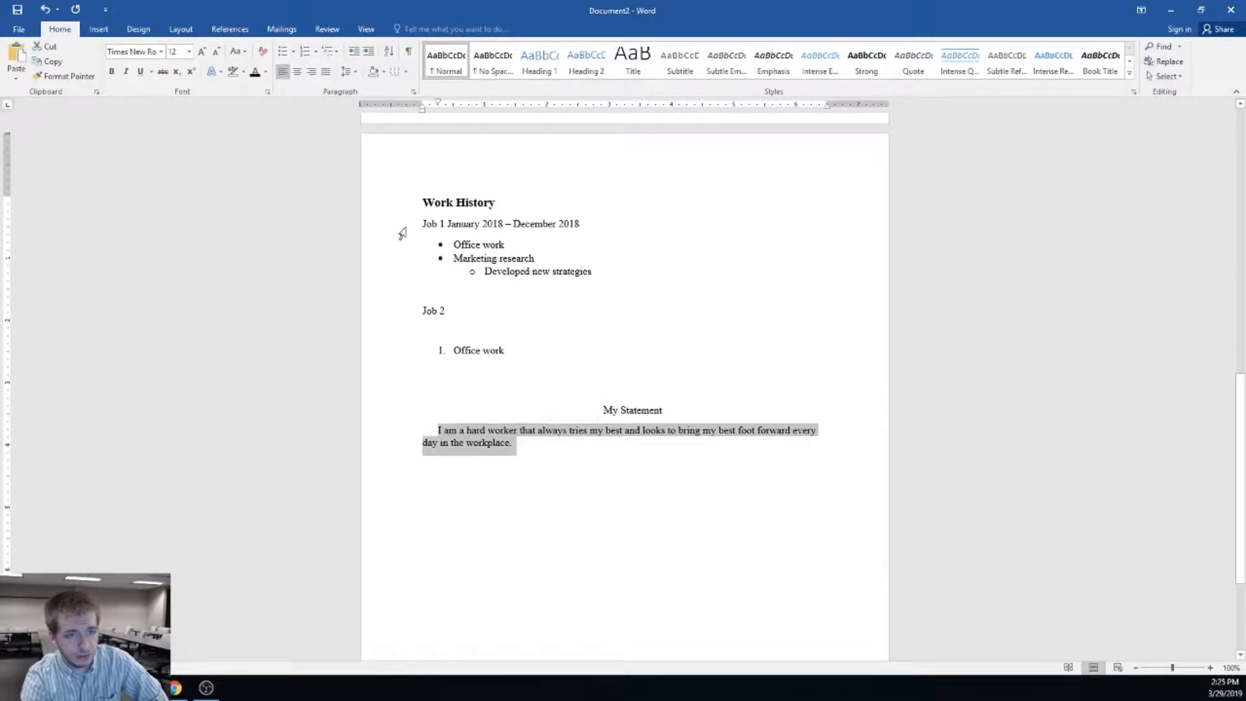
{"action": "left_click", "coordinate": [112, 71]}
{"action": "left_click", "coordinate": [111, 71]}
{"action": "left_click", "coordinate": [142, 73]}
{"action": "left_click", "coordinate": [142, 74]}
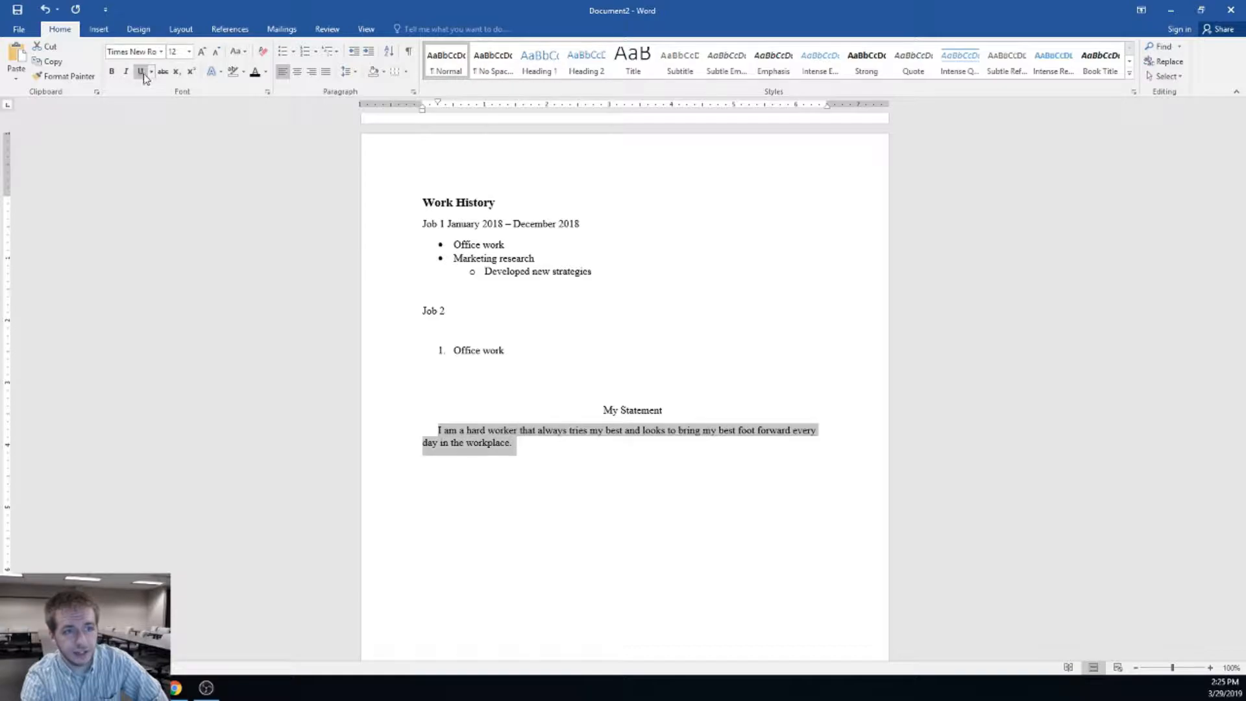
{"action": "left_click", "coordinate": [162, 73]}
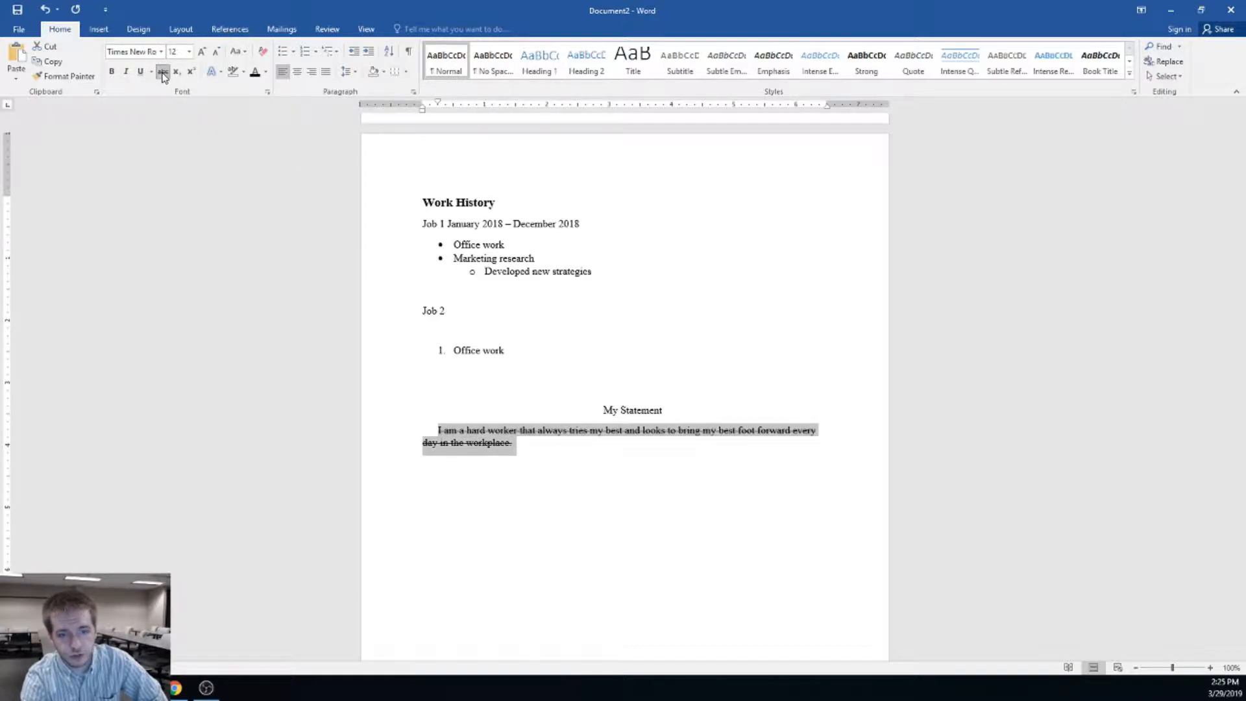
{"action": "left_click", "coordinate": [162, 73]}
{"action": "left_click", "coordinate": [536, 452]}
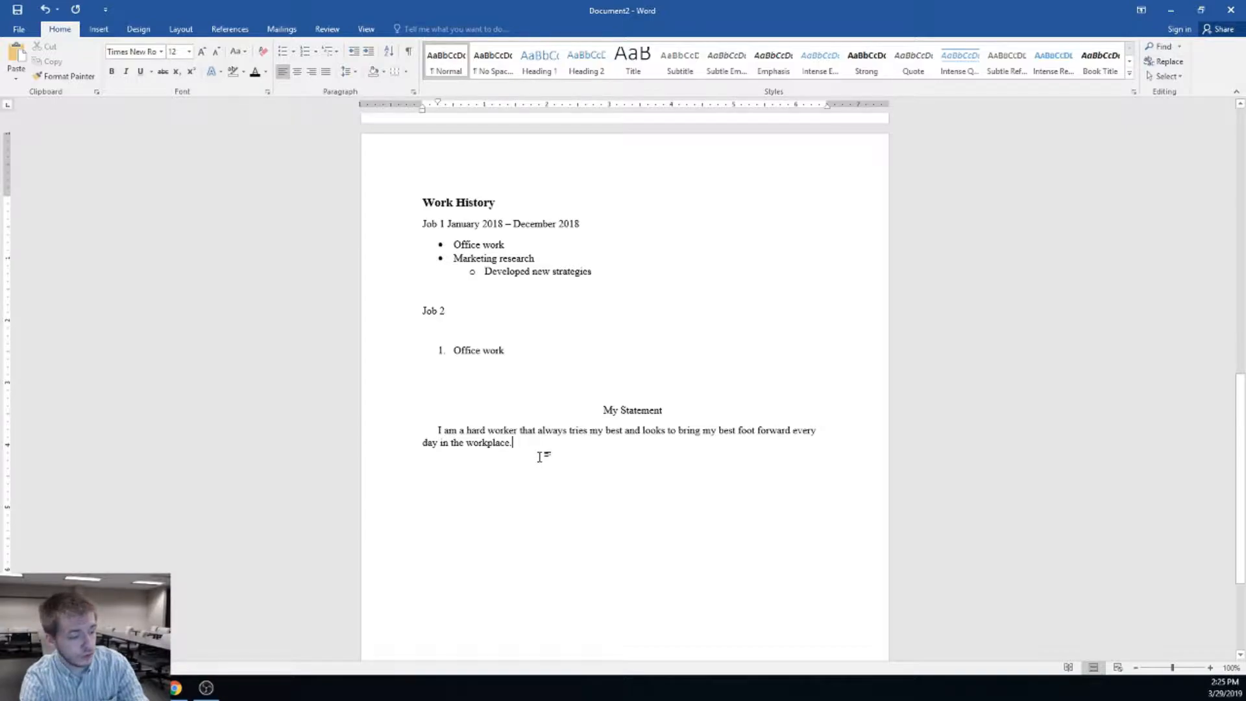
Select the whole document, then start a new empty line below the My Statement paragraph
{"action": "key", "text": "ctrl+a"}
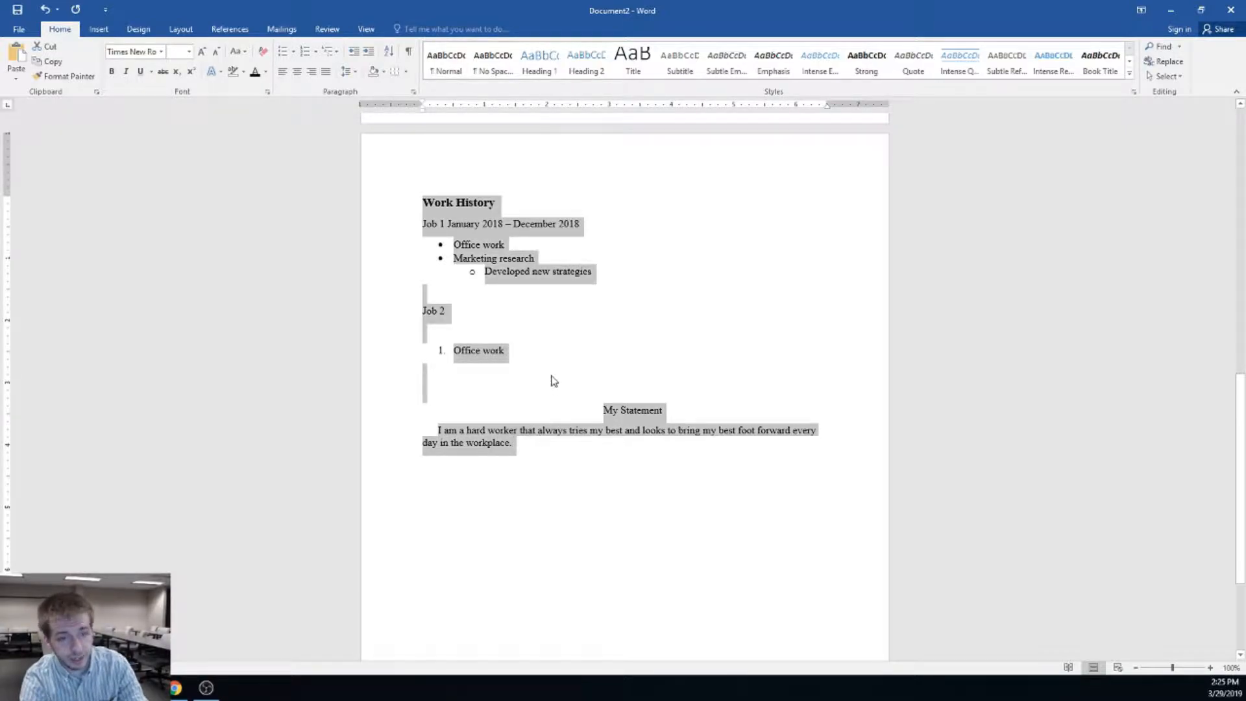
{"action": "scroll", "coordinate": [575, 451], "scroll_direction": "up", "scroll_amount": 10}
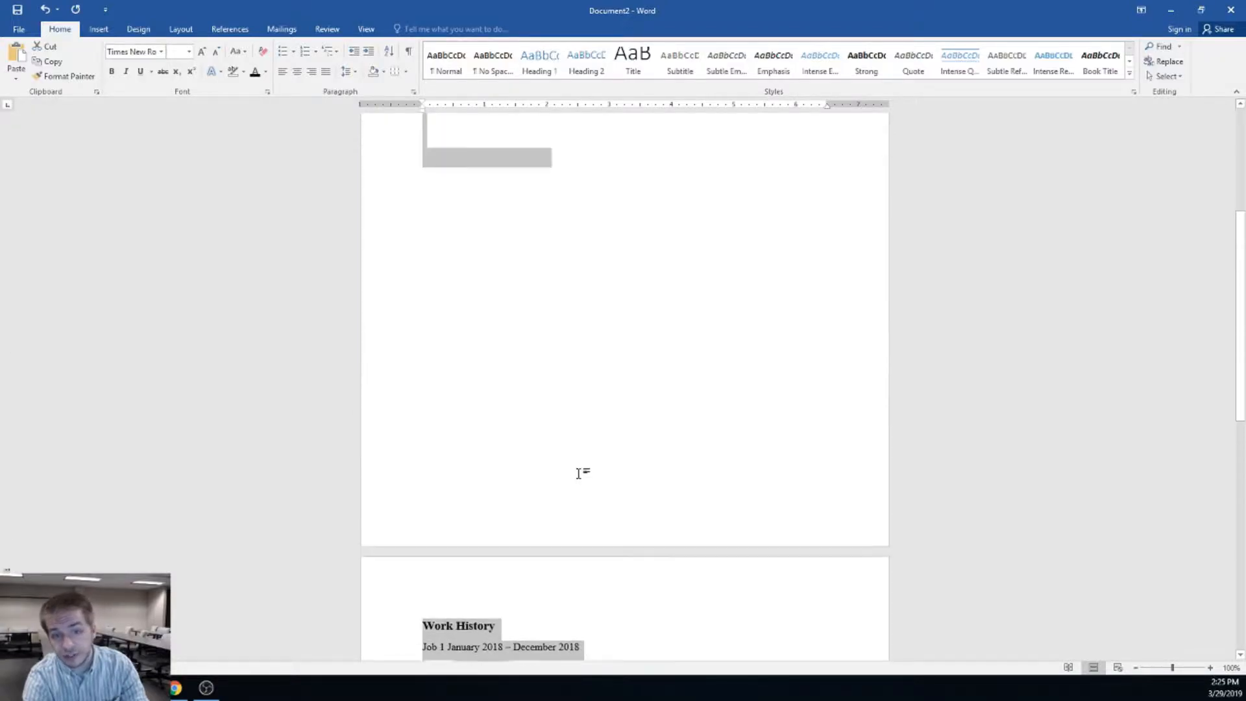
{"action": "scroll", "coordinate": [584, 470], "scroll_direction": "up", "scroll_amount": 2}
{"action": "scroll", "coordinate": [593, 456], "scroll_direction": "down", "scroll_amount": 3}
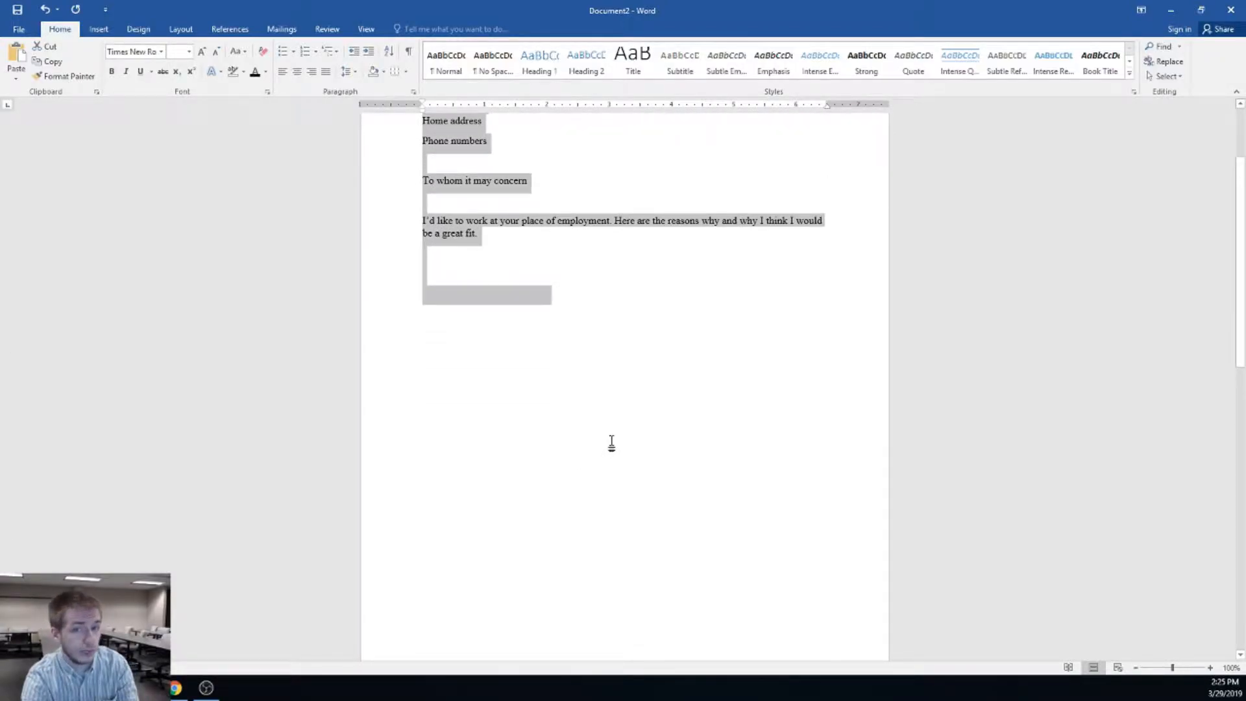
{"action": "scroll", "coordinate": [621, 439], "scroll_direction": "down", "scroll_amount": 10}
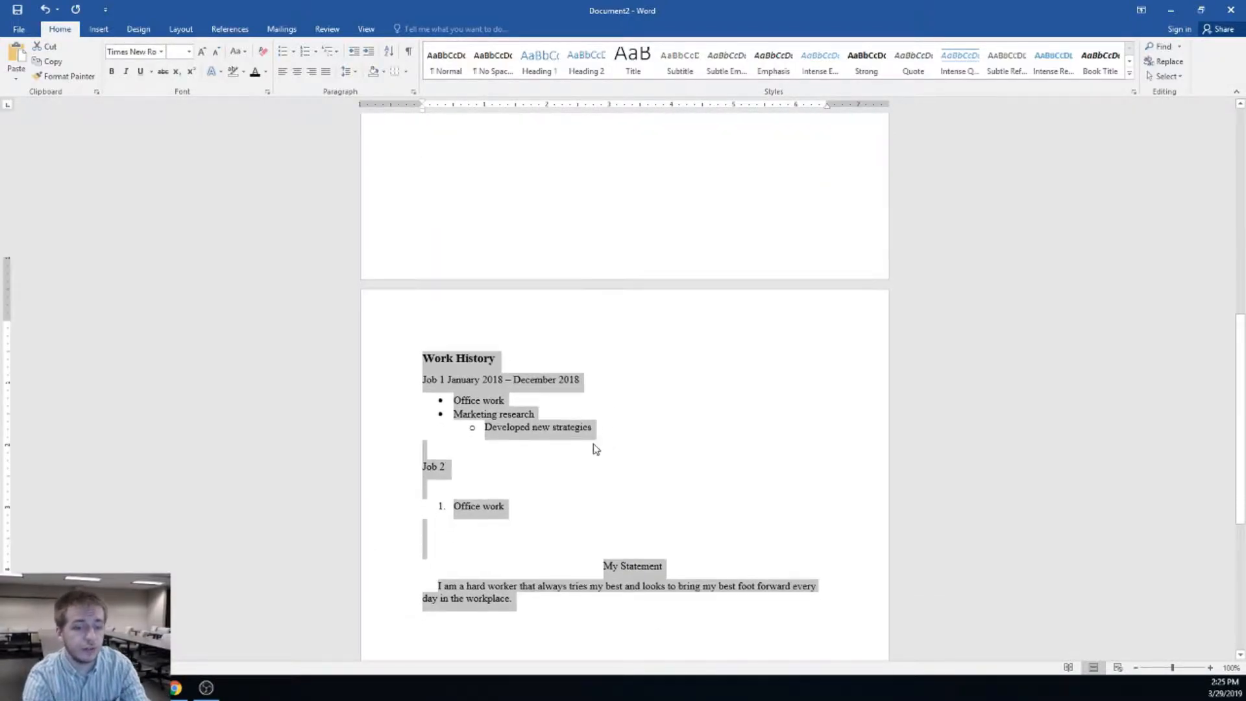
{"action": "left_click", "coordinate": [605, 462]}
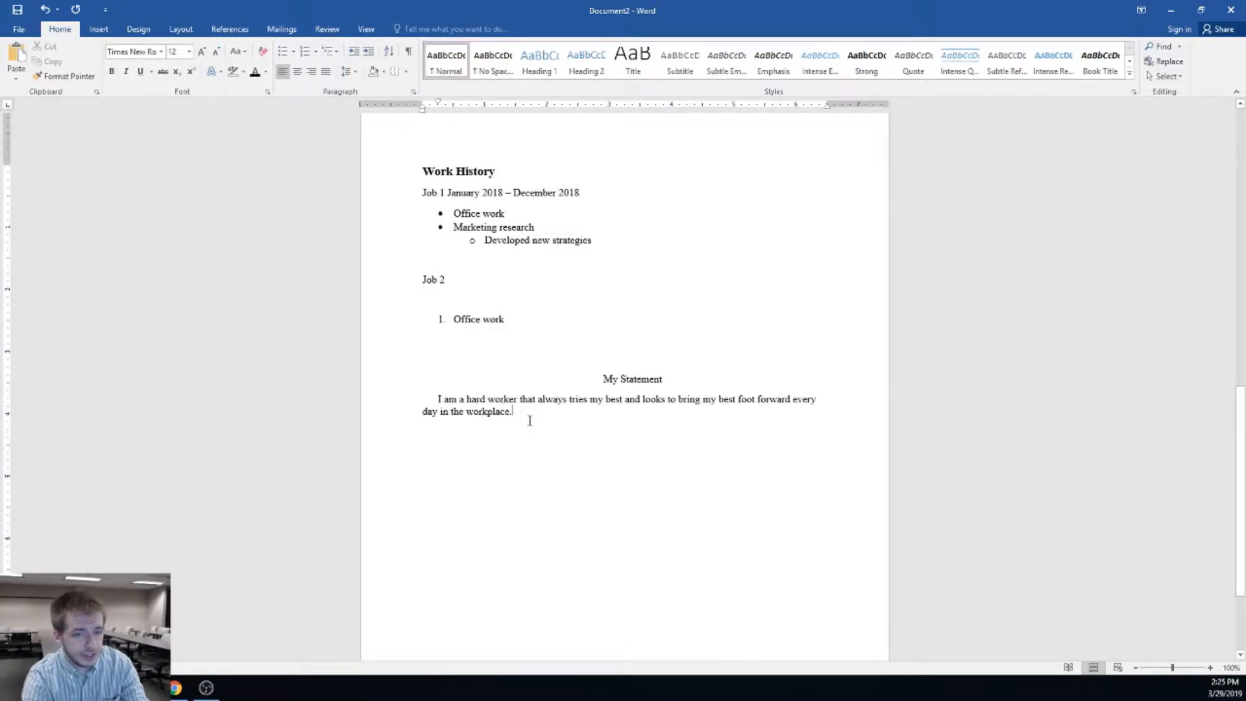
{"action": "key", "text": "ctrl+a"}
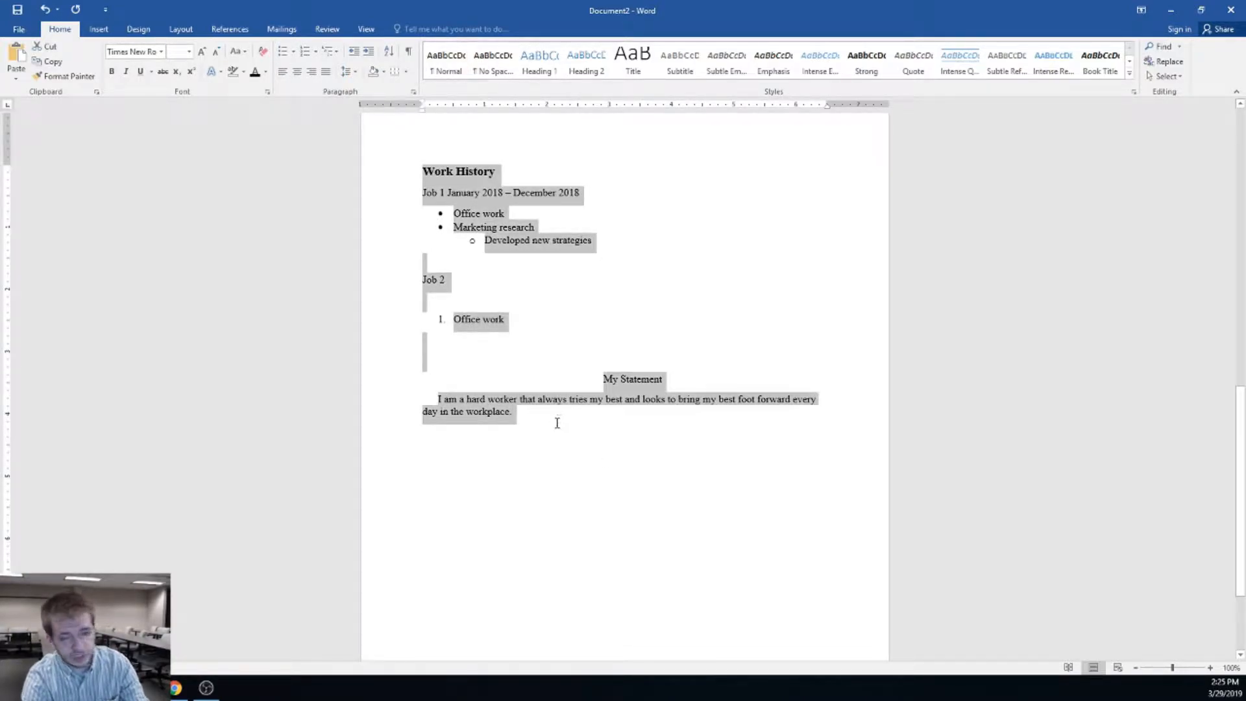
{"action": "left_click", "coordinate": [576, 460]}
{"action": "key", "text": "Return"}
{"action": "key", "text": "Return"}
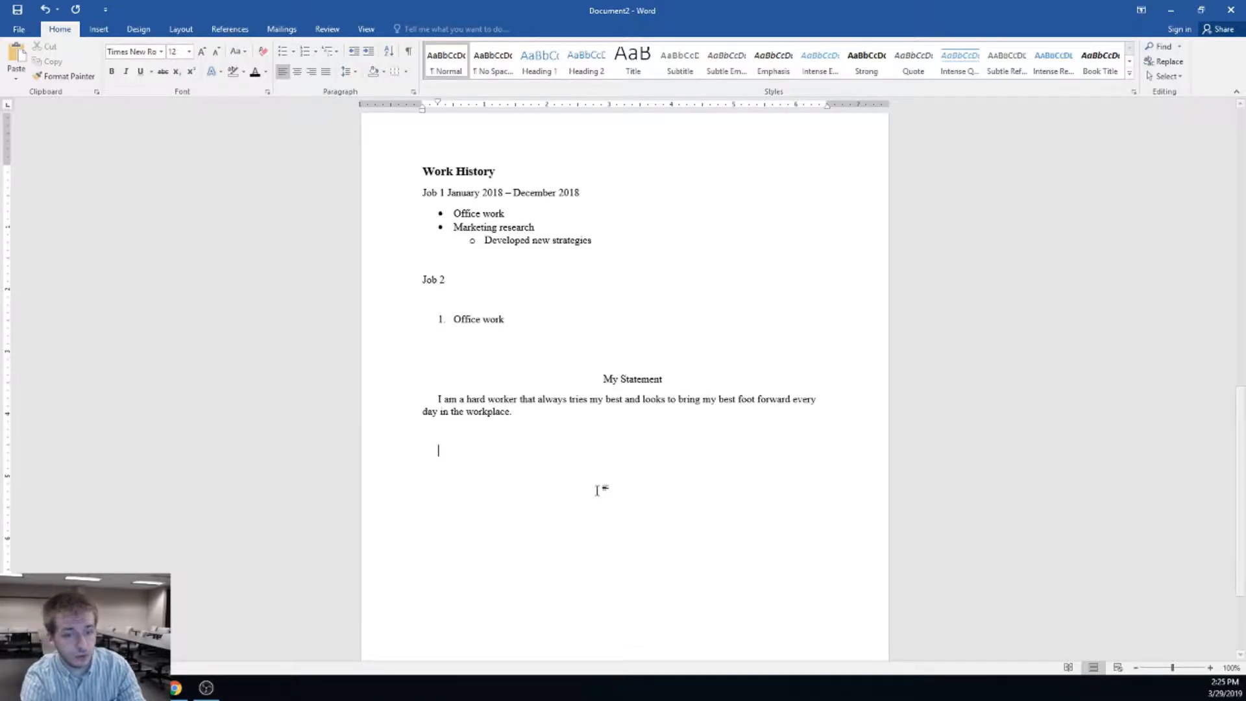
Paste a copy of the document below the statement, then undo the paste
{"action": "key", "text": "ctrl+v"}
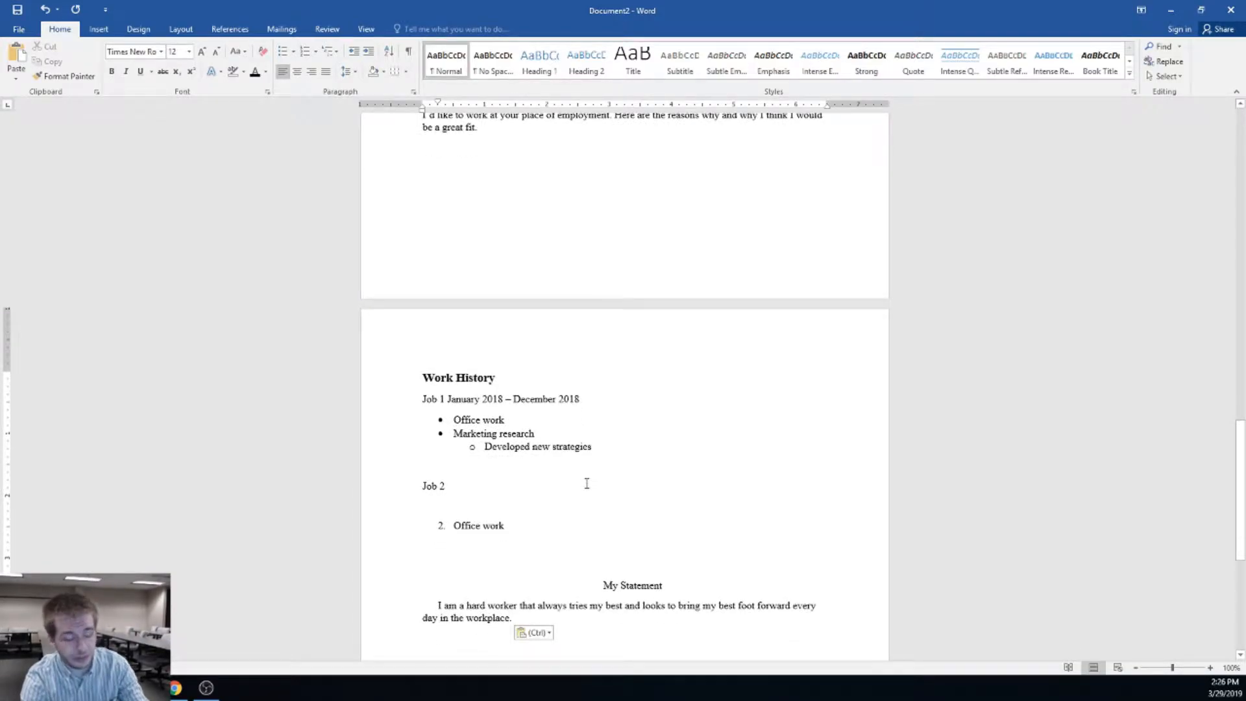
{"action": "key", "text": "ctrl"}
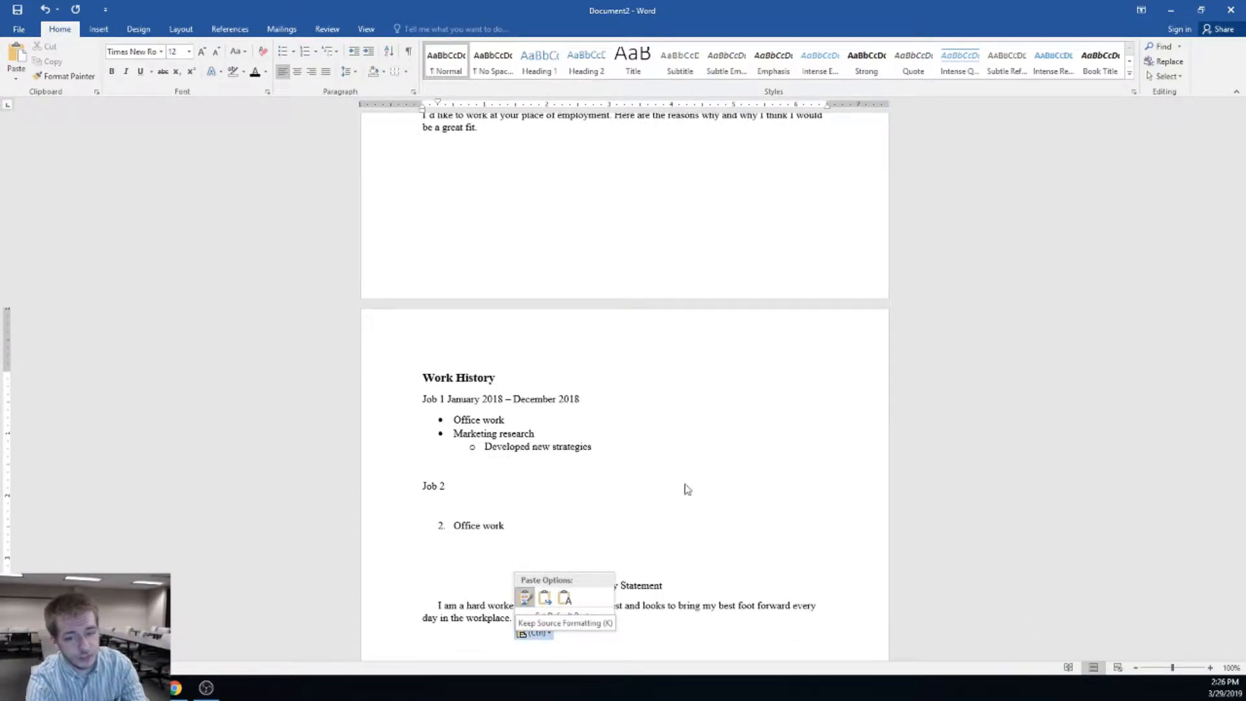
{"action": "scroll", "coordinate": [668, 422], "scroll_direction": "up", "scroll_amount": 11}
{"action": "key", "text": "ctrl+z"}
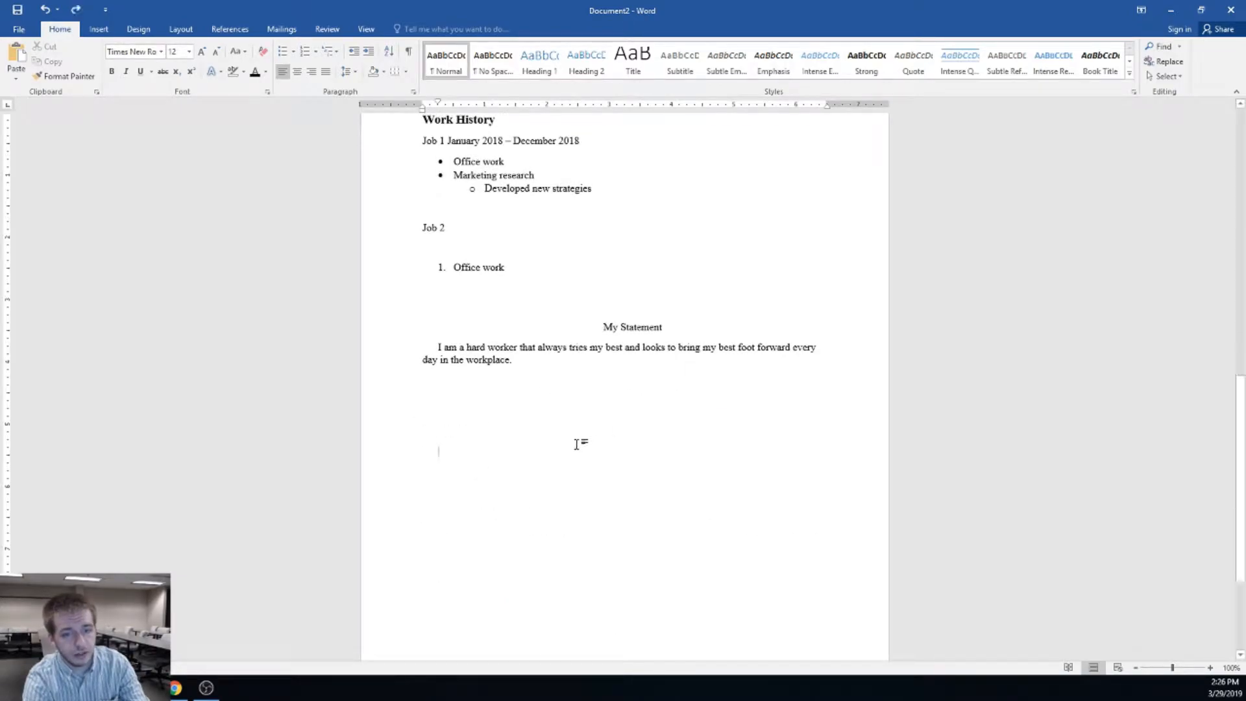
Remove the numbered 'Office work' item from under Job 2
{"action": "left_click", "coordinate": [541, 361]}
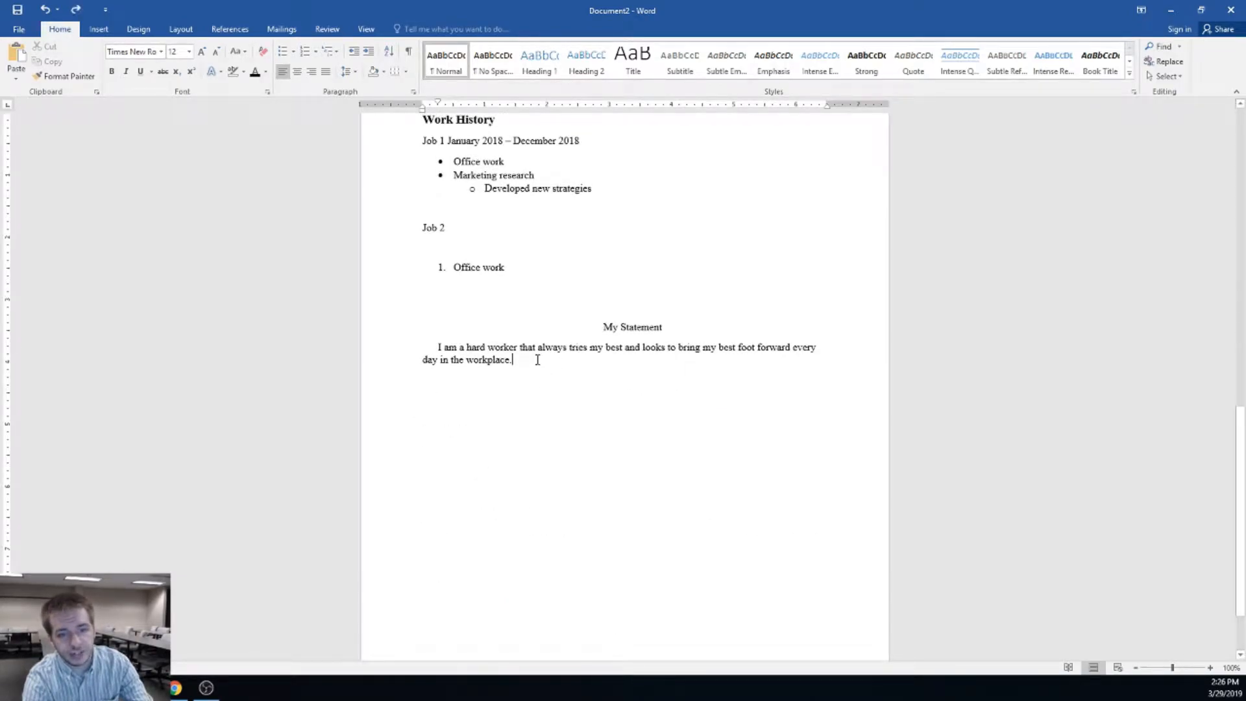
{"action": "scroll", "coordinate": [503, 284], "scroll_direction": "up", "scroll_amount": 2}
{"action": "left_click_drag", "start_coordinate": [505, 330], "coordinate": [457, 333]}
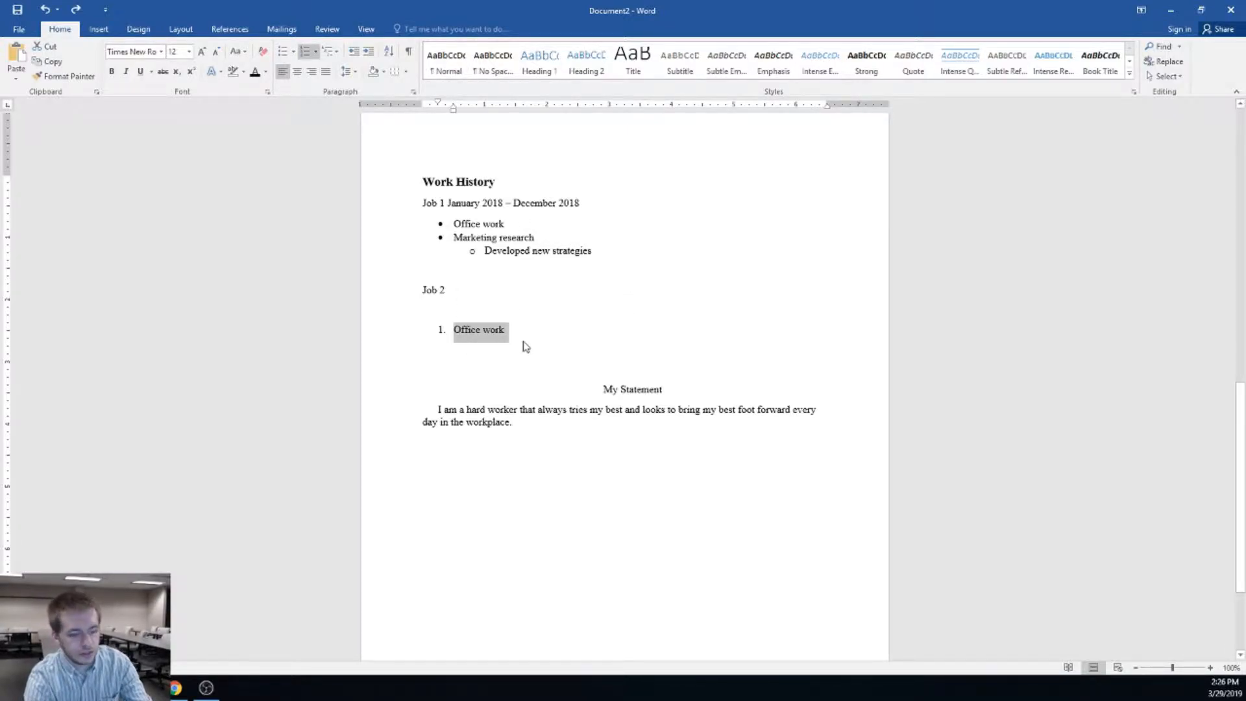
{"action": "key", "text": "BackSpace"}
{"action": "key", "text": "BackSpace"}
{"action": "key", "text": "BackSpace"}
{"action": "key", "text": "BackSpace"}
{"action": "left_click_drag", "start_coordinate": [511, 223], "coordinate": [455, 224]}
{"action": "key", "text": "ctrl+c"}
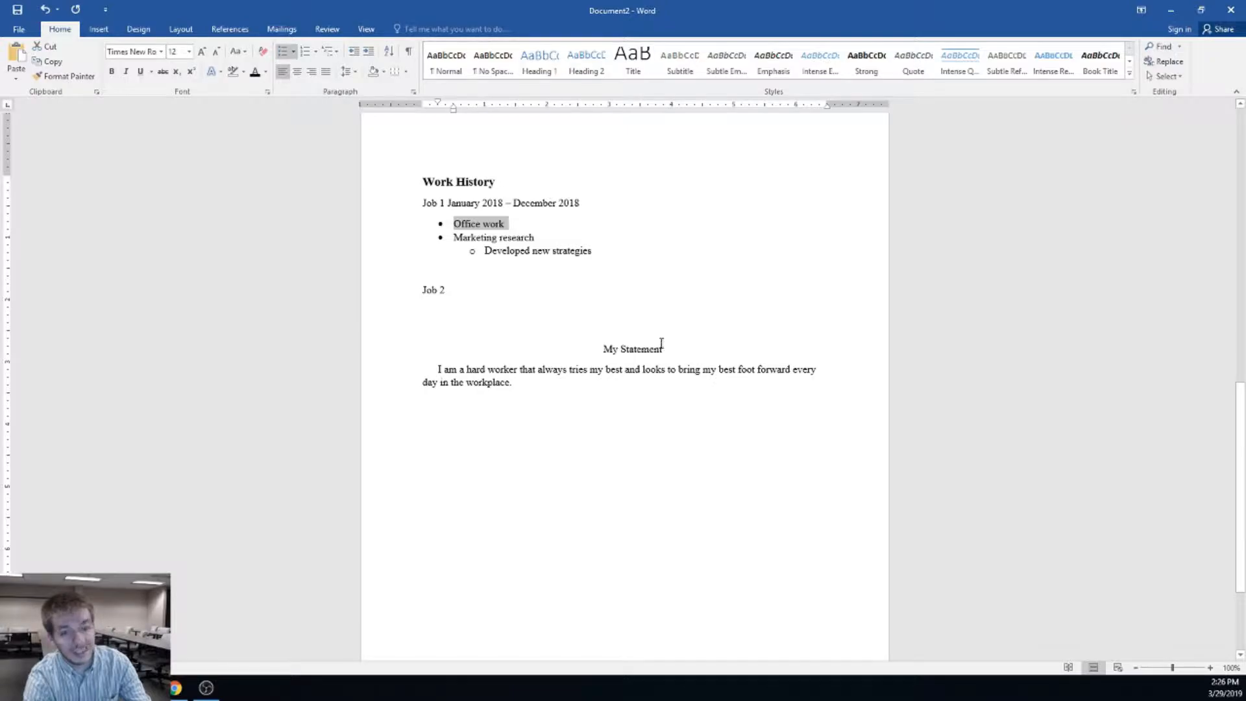
{"action": "left_click", "coordinate": [529, 316]}
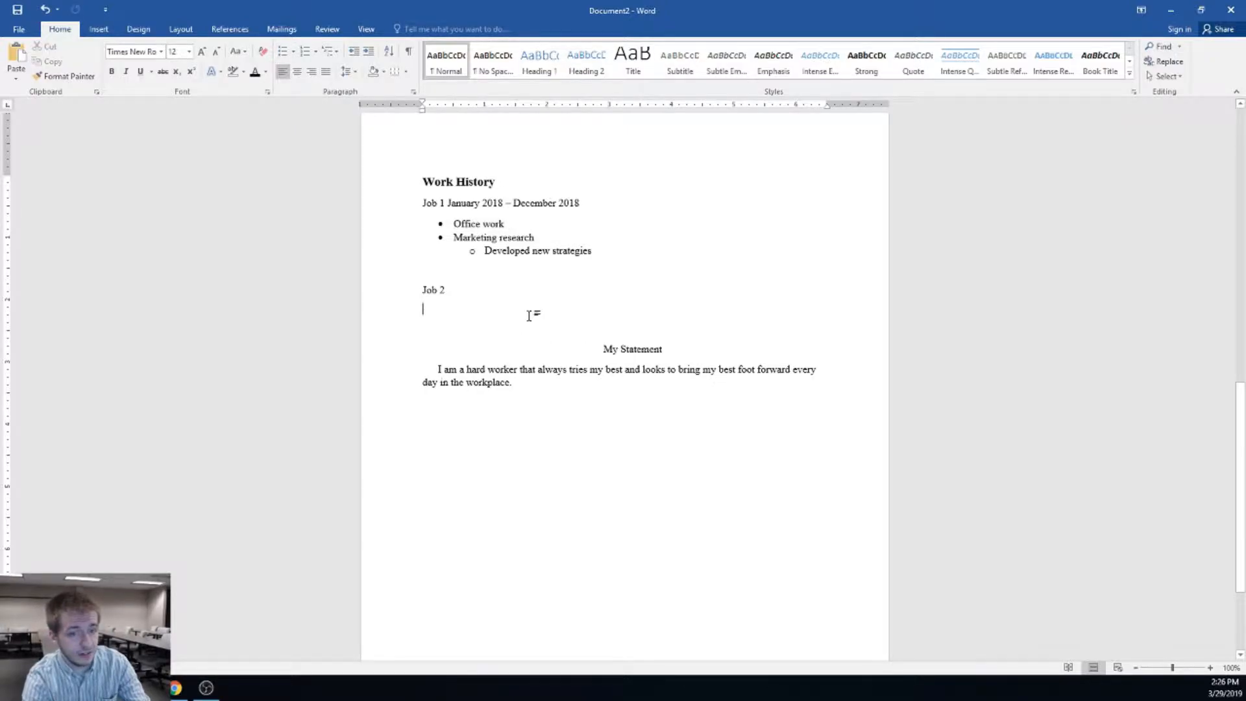
Turn the empty line under Job 2 into a bullet and paste 'Office work' into it
{"action": "left_click", "coordinate": [282, 51]}
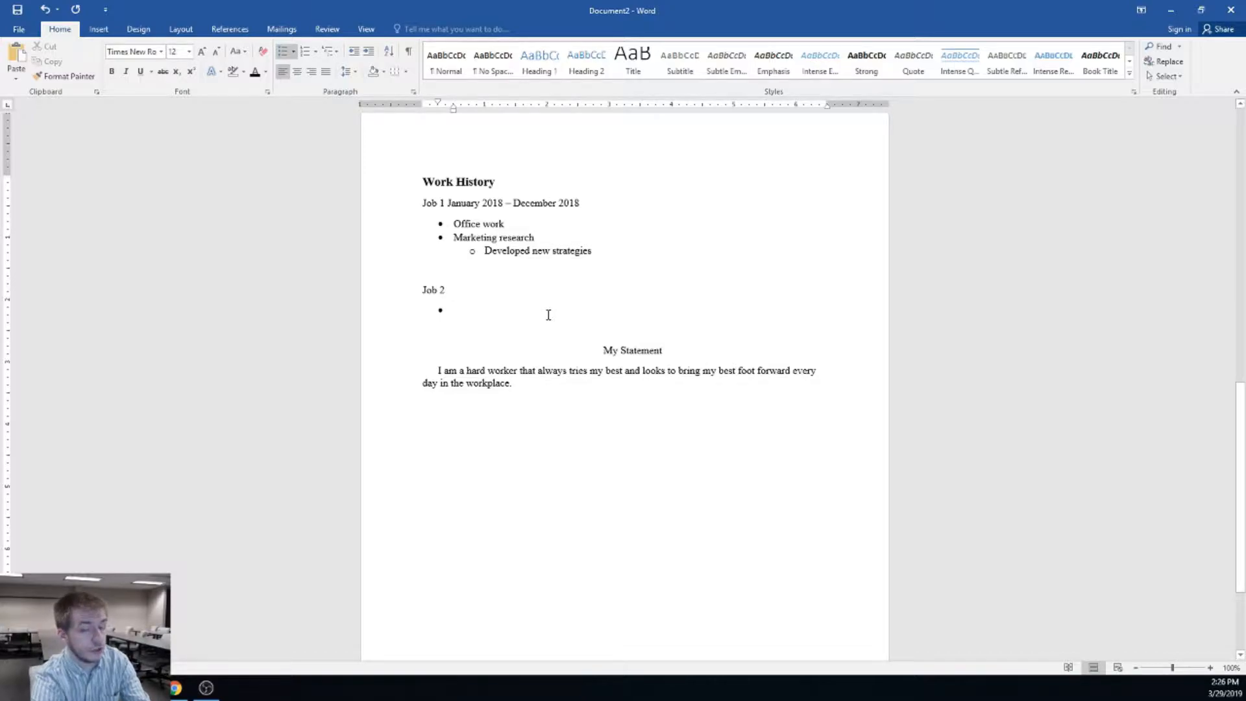
{"action": "key", "text": "ctrl+v"}
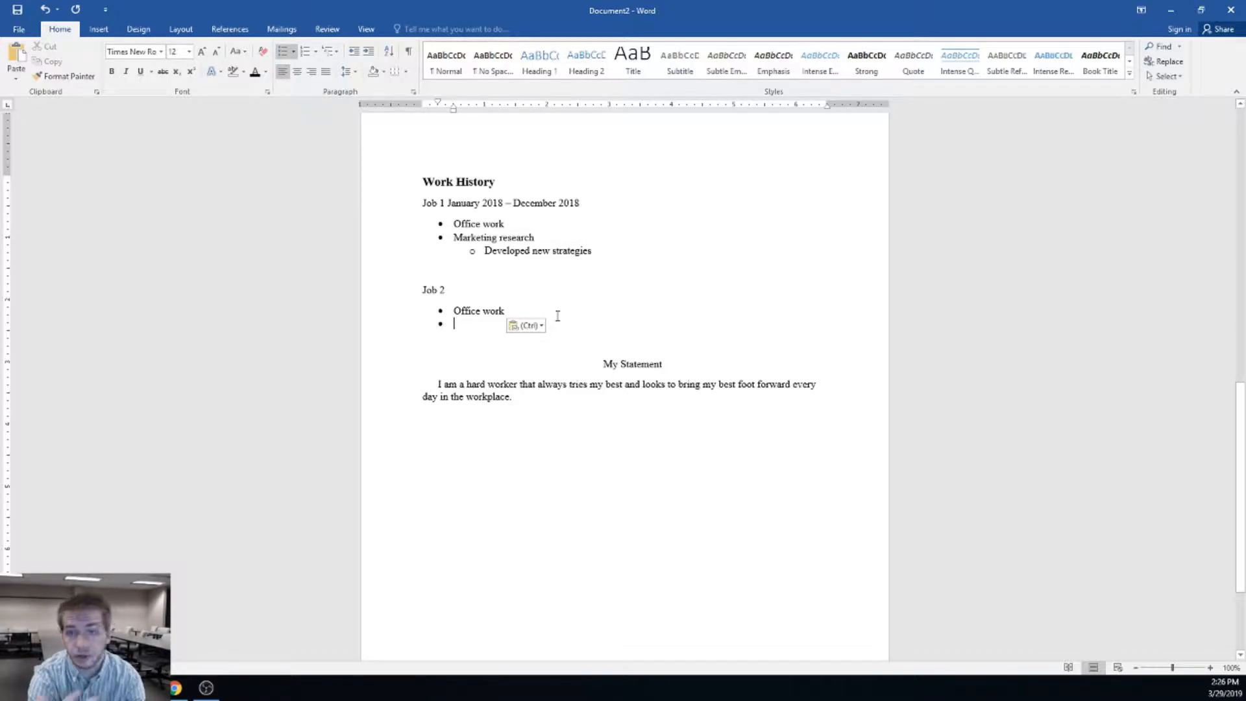
{"action": "left_click", "coordinate": [595, 399]}
Move the My Statement title and paragraph onto a new line above the Work History heading
{"action": "left_click_drag", "start_coordinate": [591, 403], "coordinate": [509, 356]}
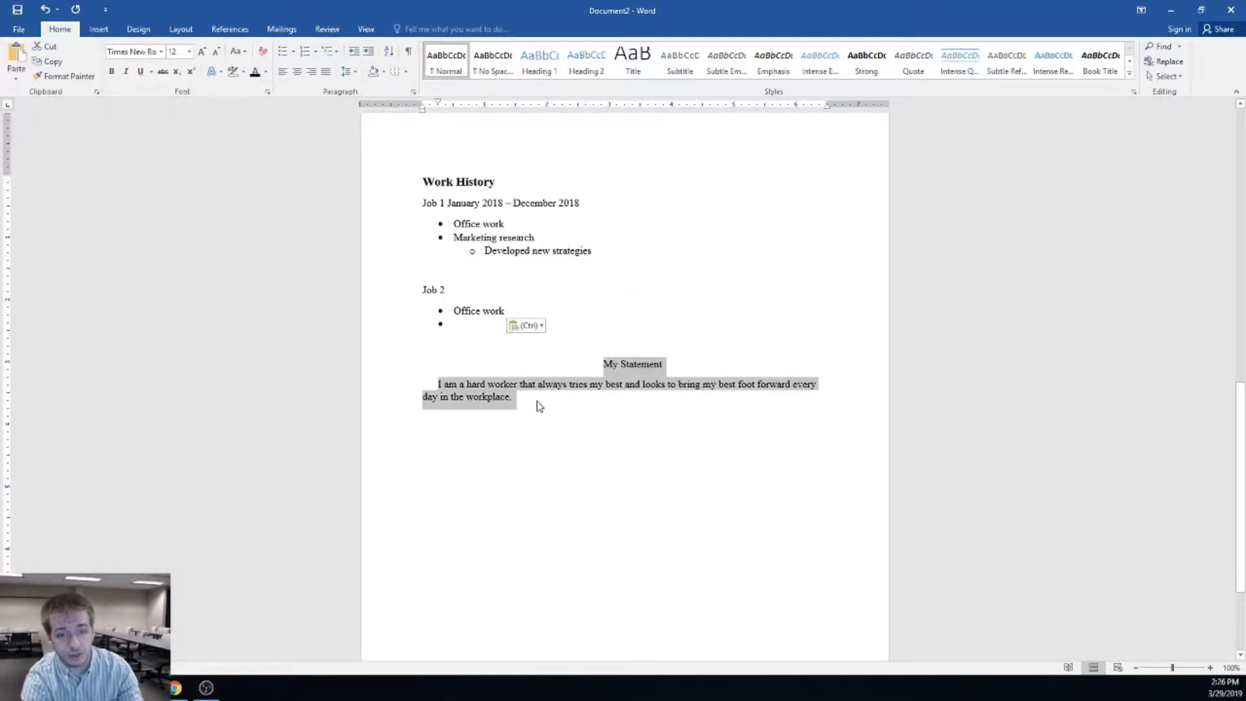
{"action": "key", "text": "ctrl+c"}
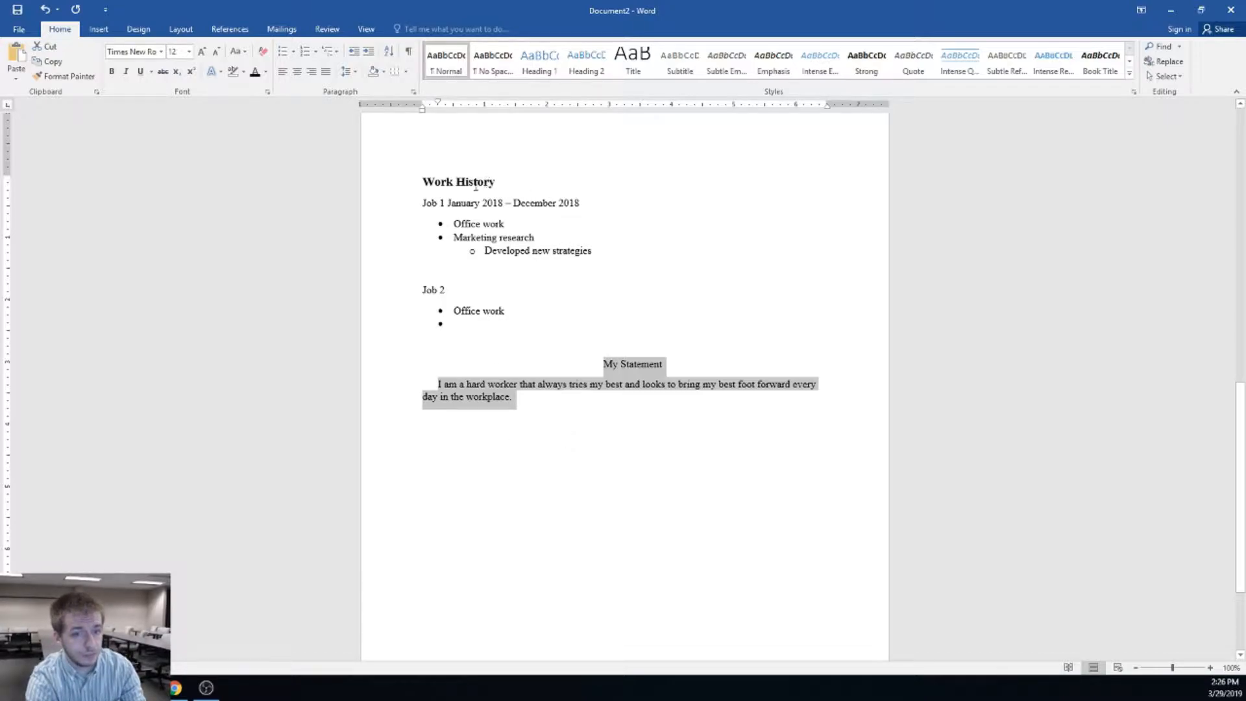
{"action": "key", "text": "Delete"}
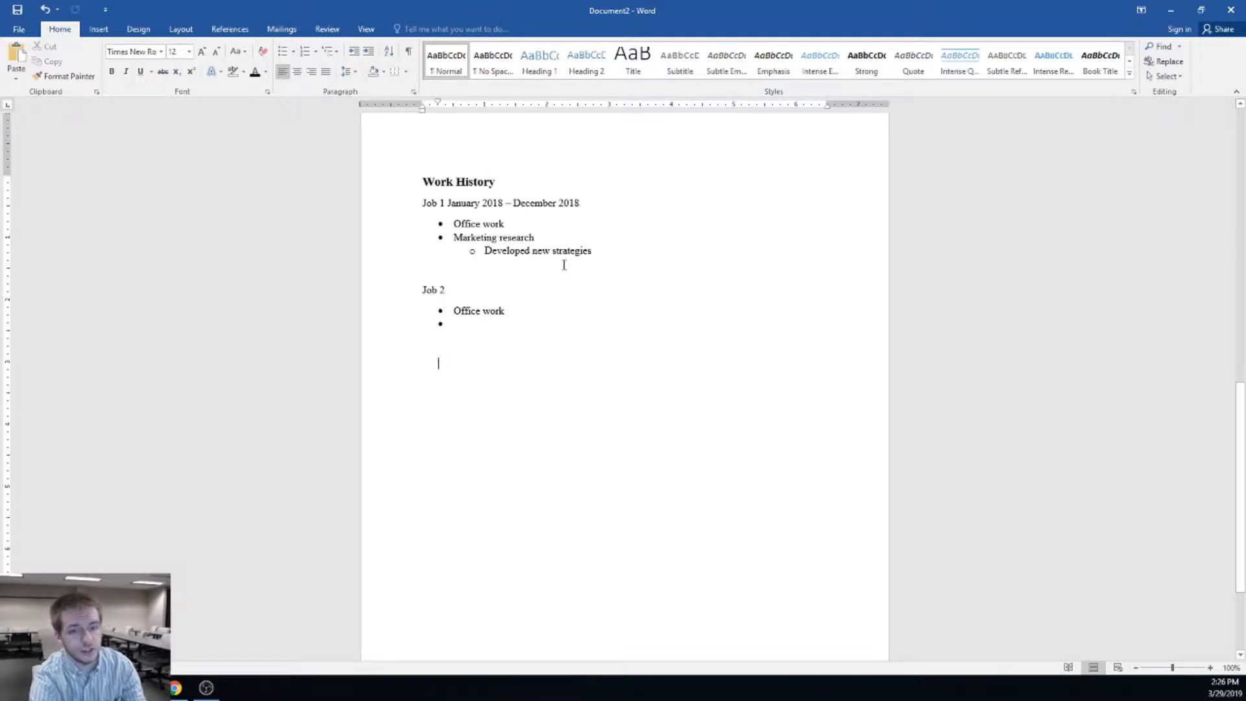
{"action": "left_click", "coordinate": [423, 180]}
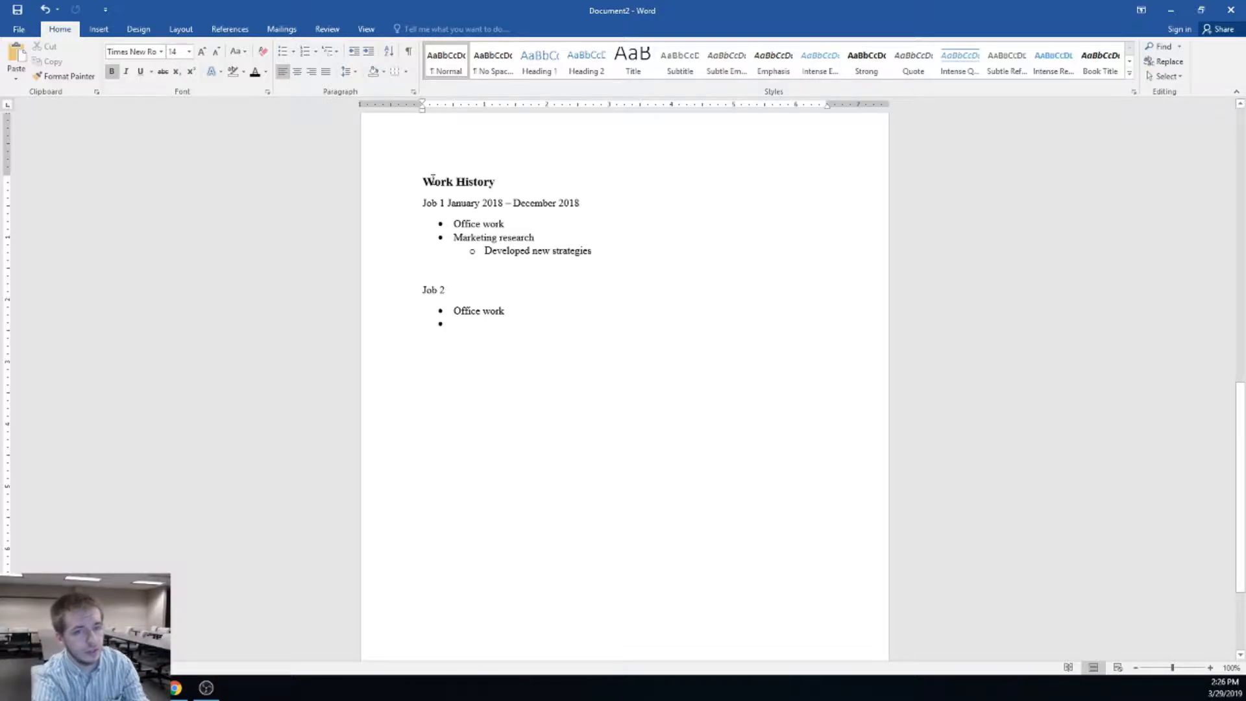
{"action": "key", "text": "Return"}
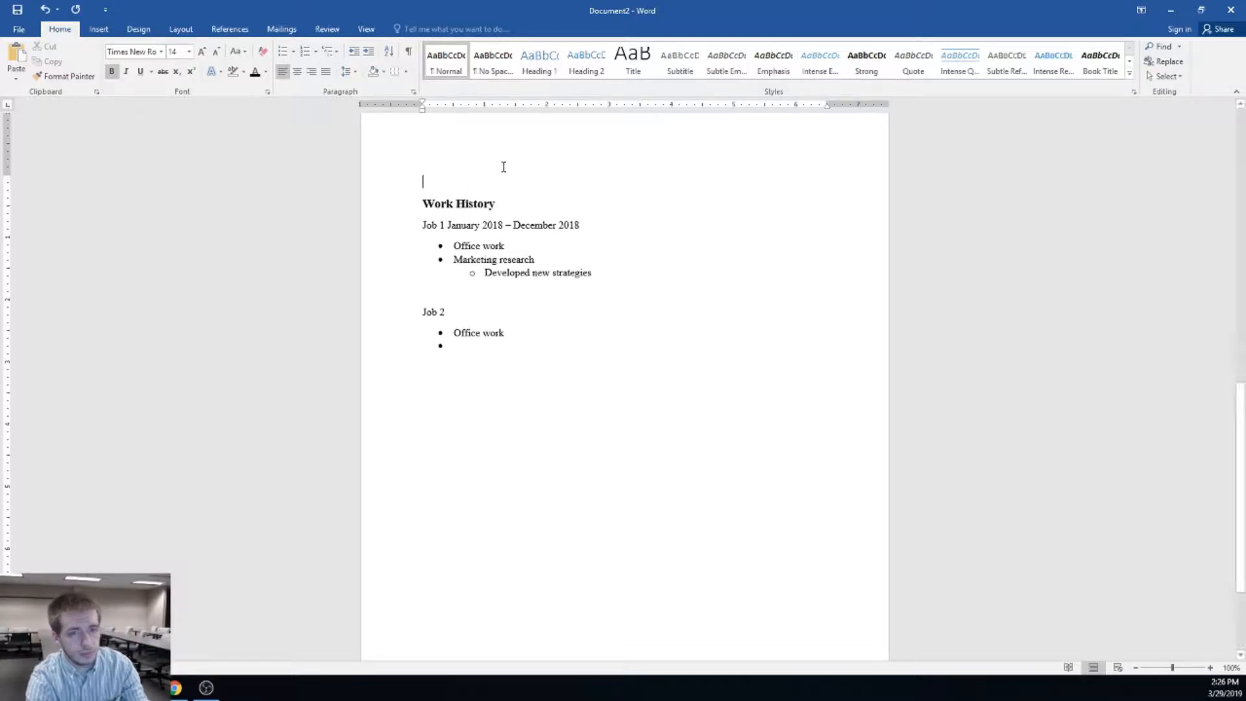
{"action": "key", "text": "ctrl+v"}
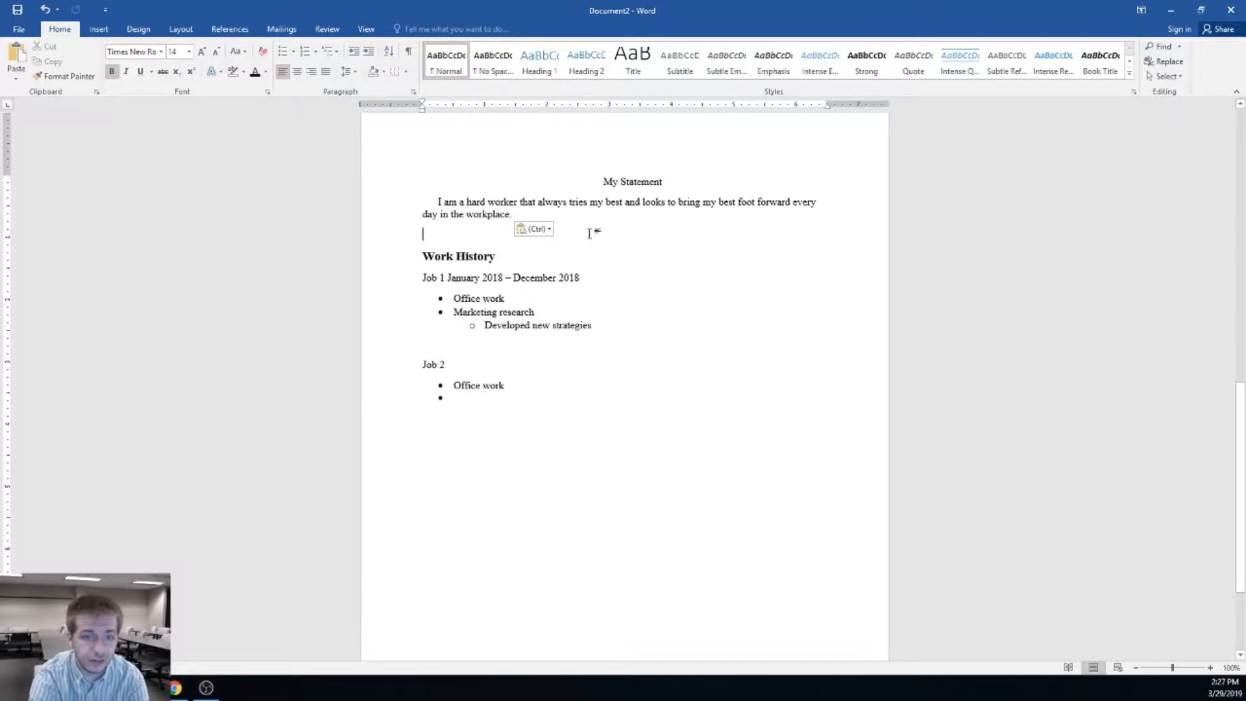
{"action": "left_click_drag", "start_coordinate": [578, 234], "coordinate": [459, 181]}
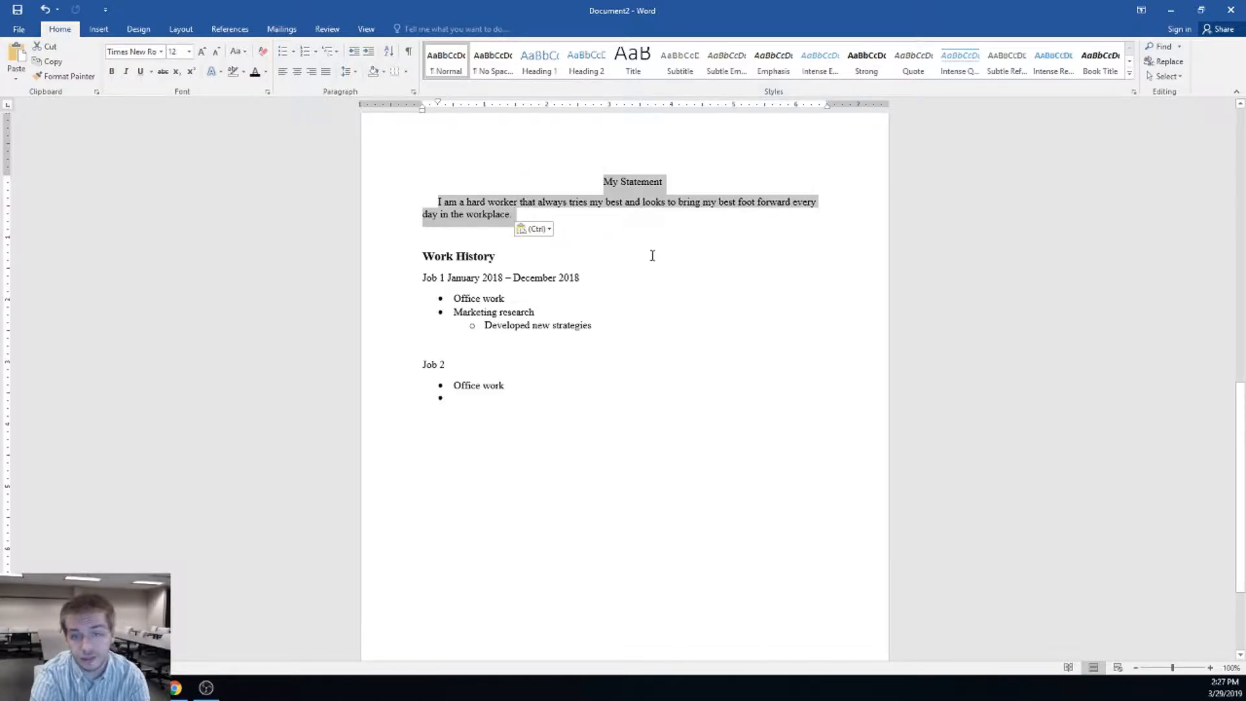
{"action": "left_click", "coordinate": [484, 399]}
{"action": "left_click", "coordinate": [536, 423]}
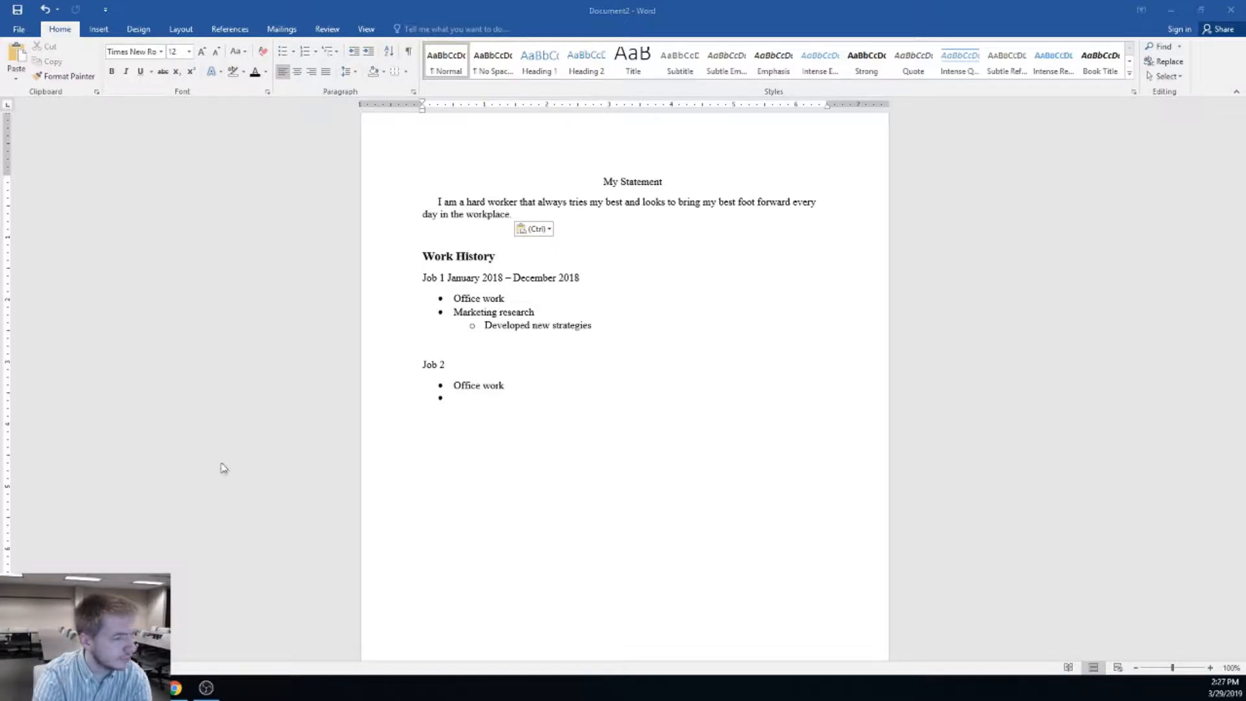
Insert a Blank (Three Columns) header and type 'Header Example' in its right placeholder
{"action": "left_click", "coordinate": [628, 433]}
{"action": "scroll", "coordinate": [628, 448], "scroll_direction": "up", "scroll_amount": 3}
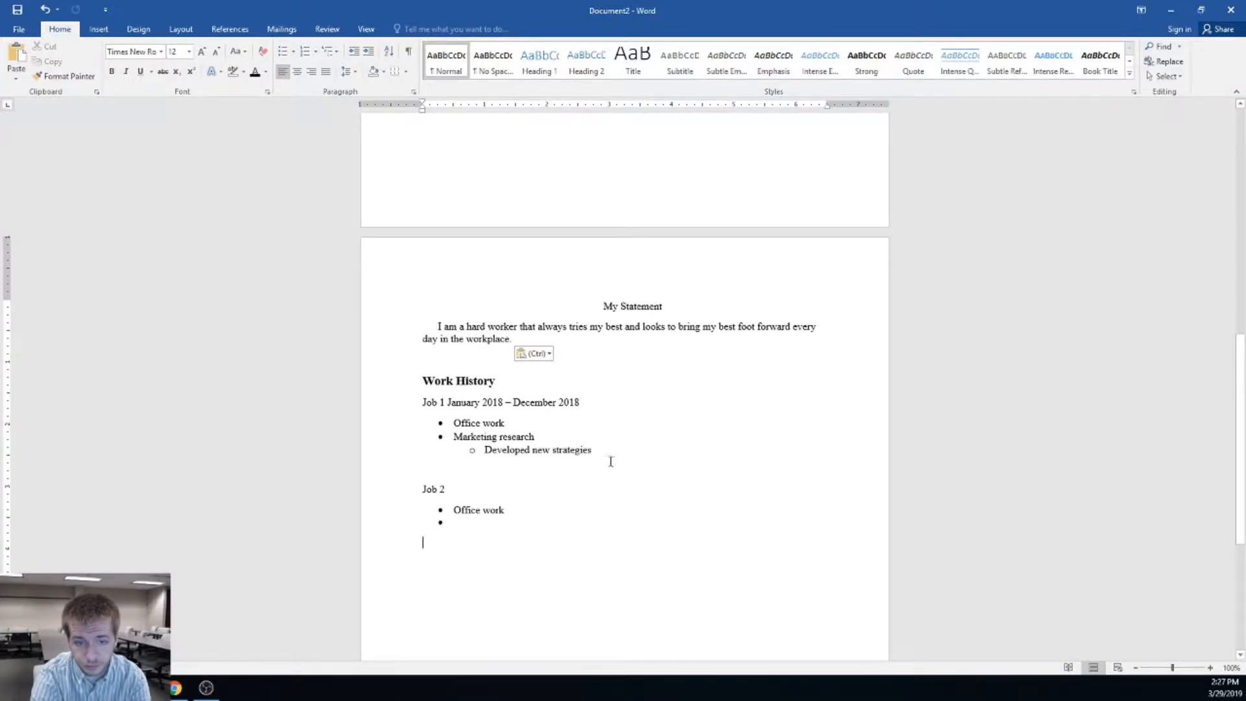
{"action": "scroll", "coordinate": [607, 464], "scroll_direction": "up", "scroll_amount": 2}
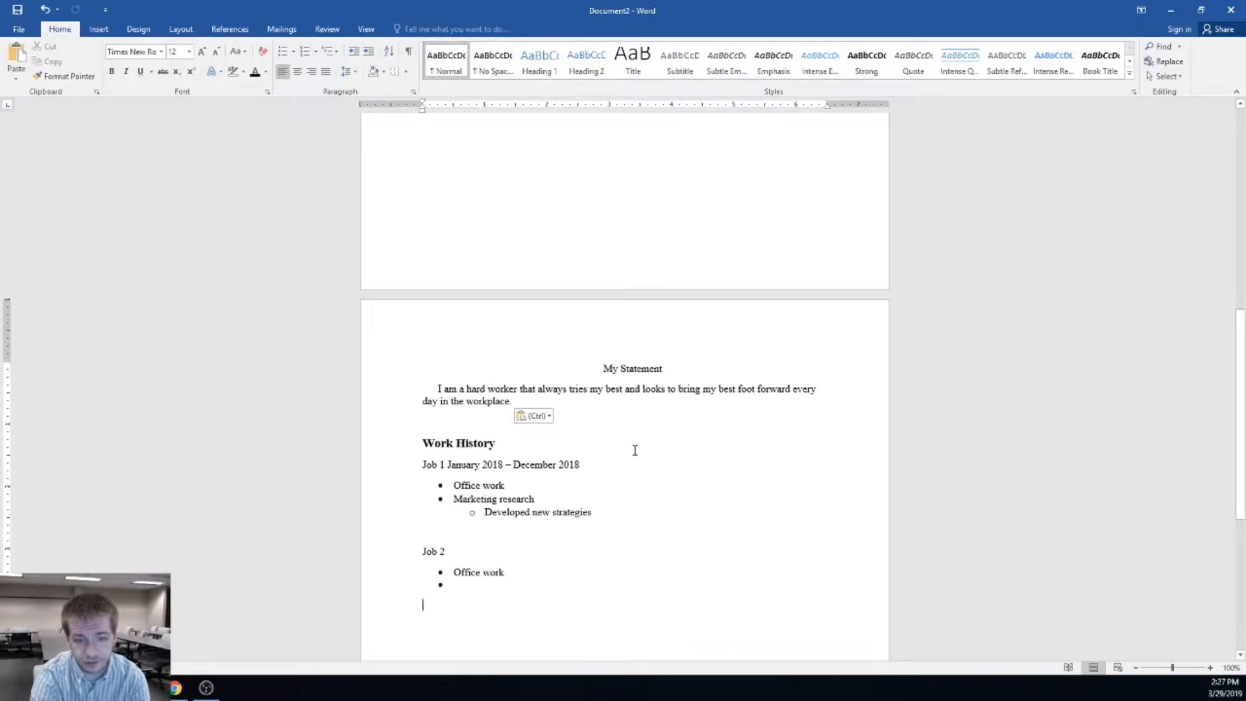
{"action": "scroll", "coordinate": [635, 450], "scroll_direction": "down", "scroll_amount": 2}
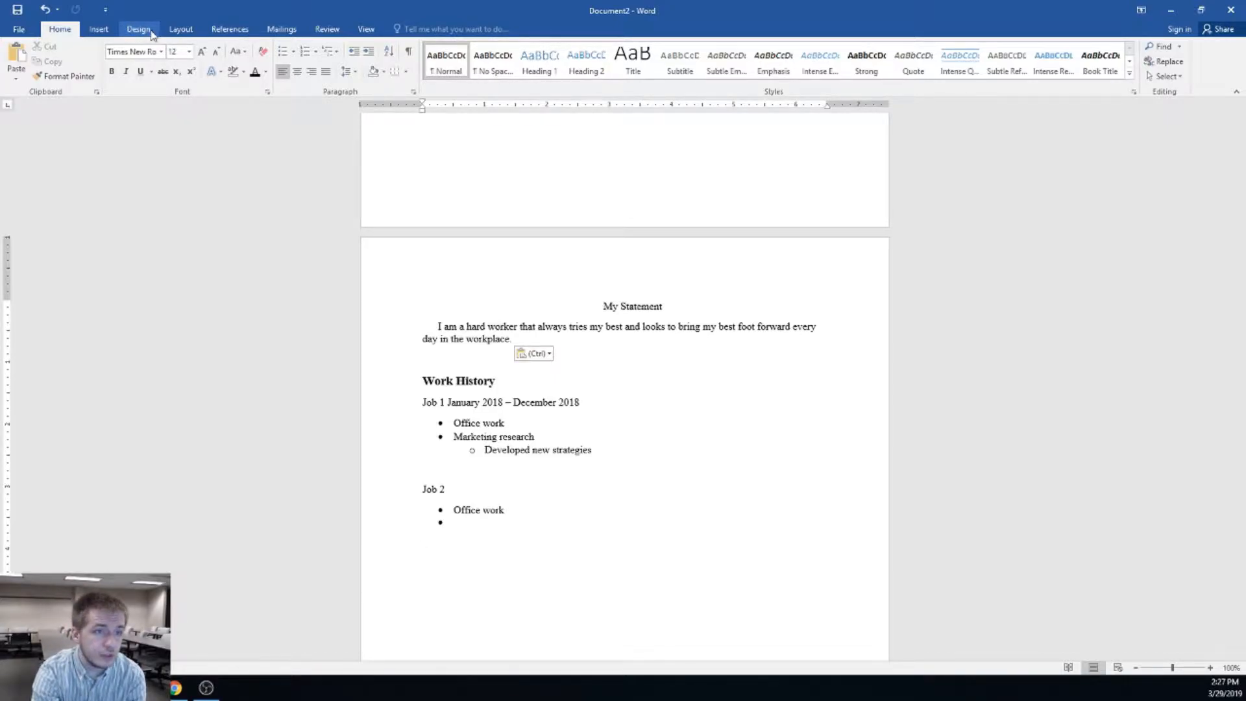
{"action": "left_click", "coordinate": [105, 31]}
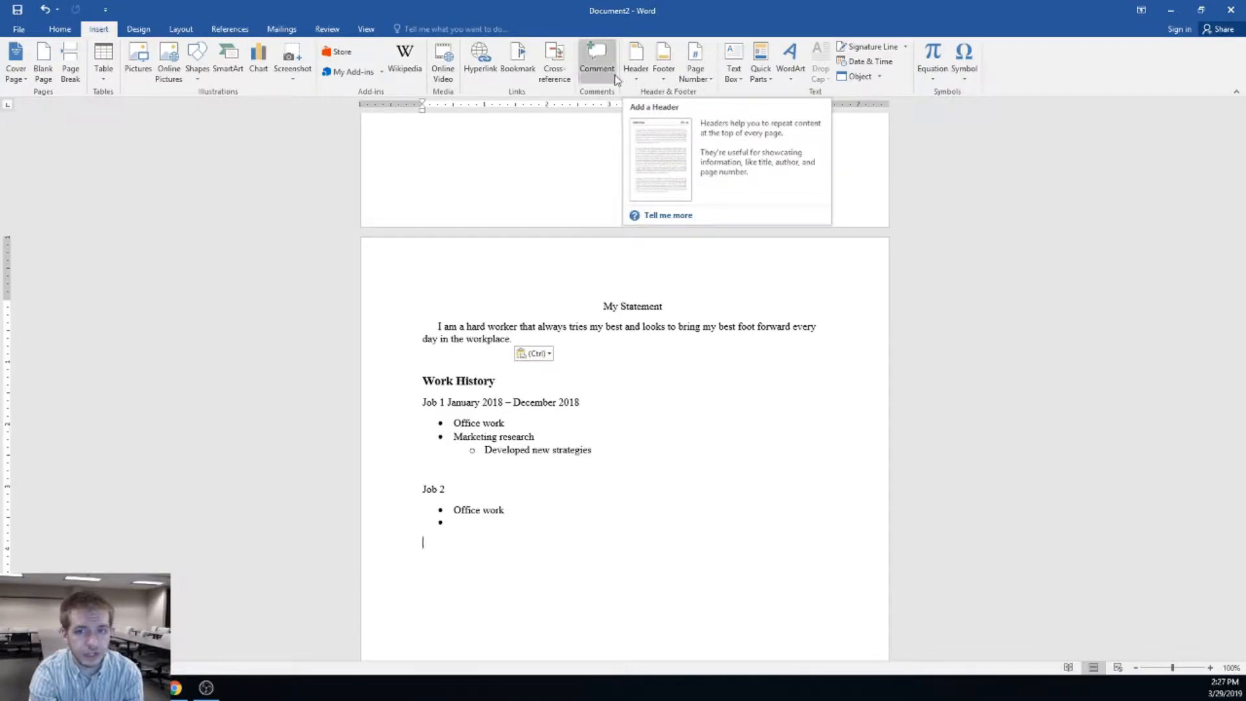
{"action": "left_click", "coordinate": [635, 71]}
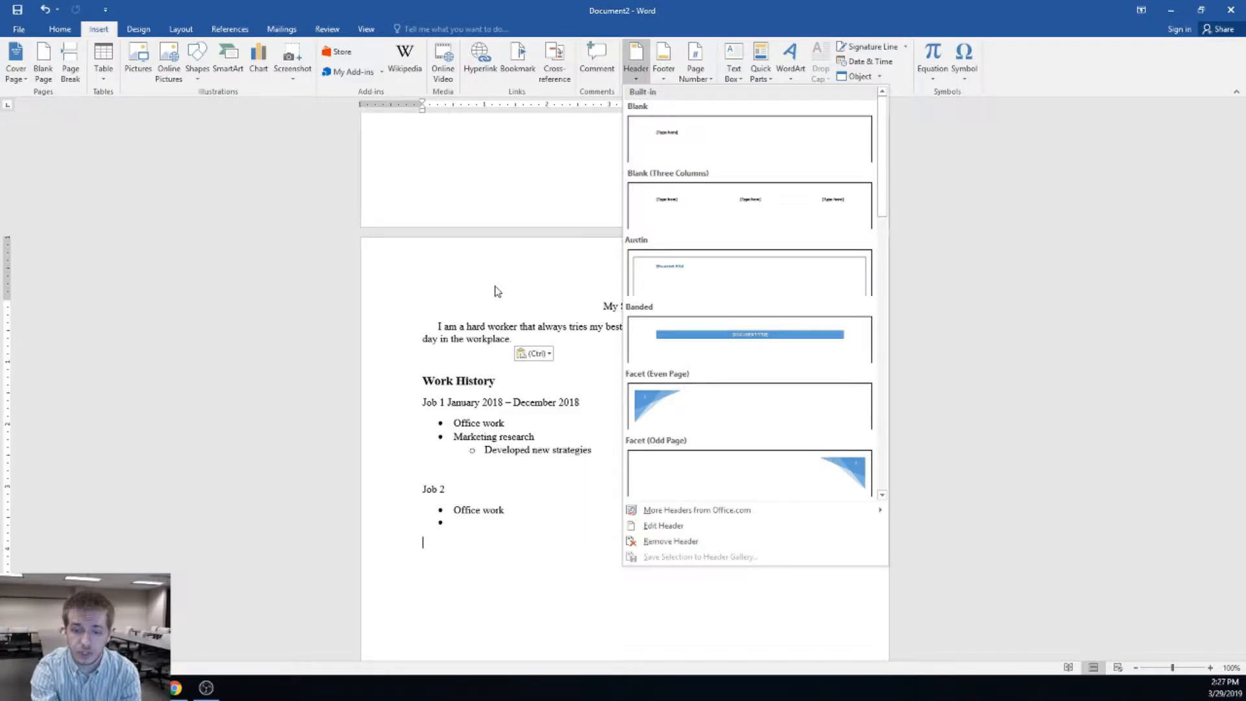
{"action": "scroll", "coordinate": [737, 406], "scroll_direction": "down", "scroll_amount": 6}
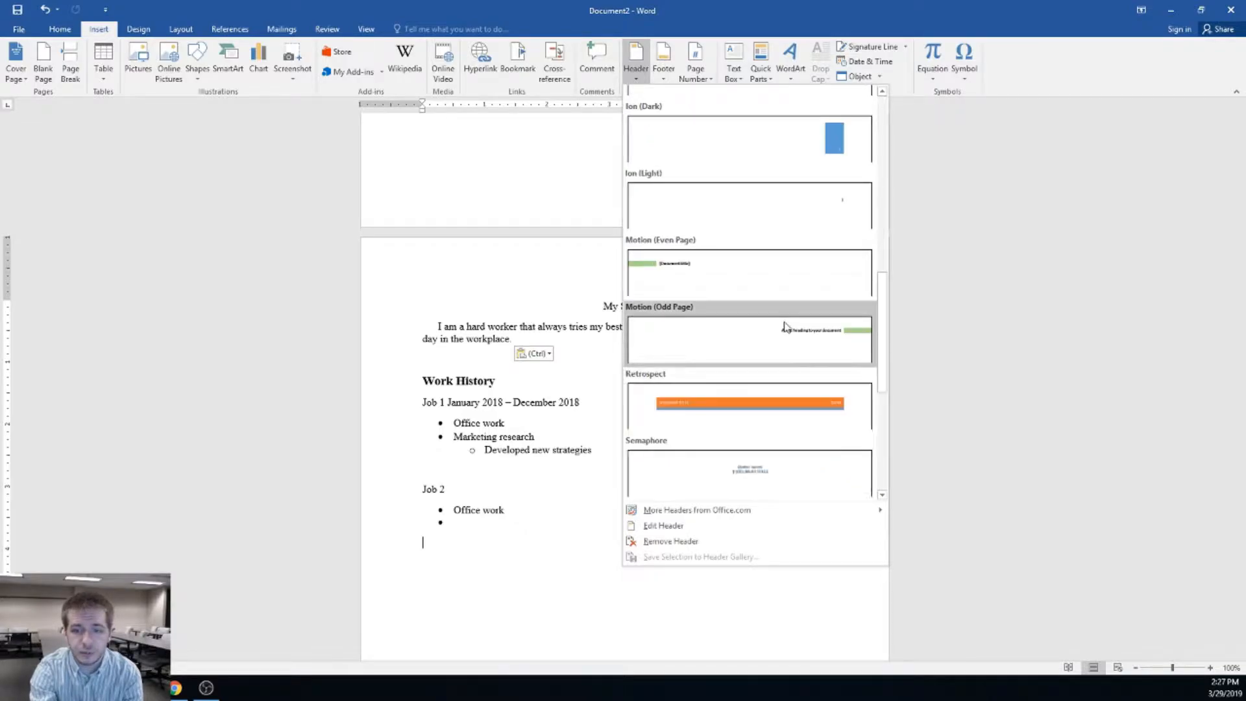
{"action": "scroll", "coordinate": [762, 402], "scroll_direction": "down", "scroll_amount": 5}
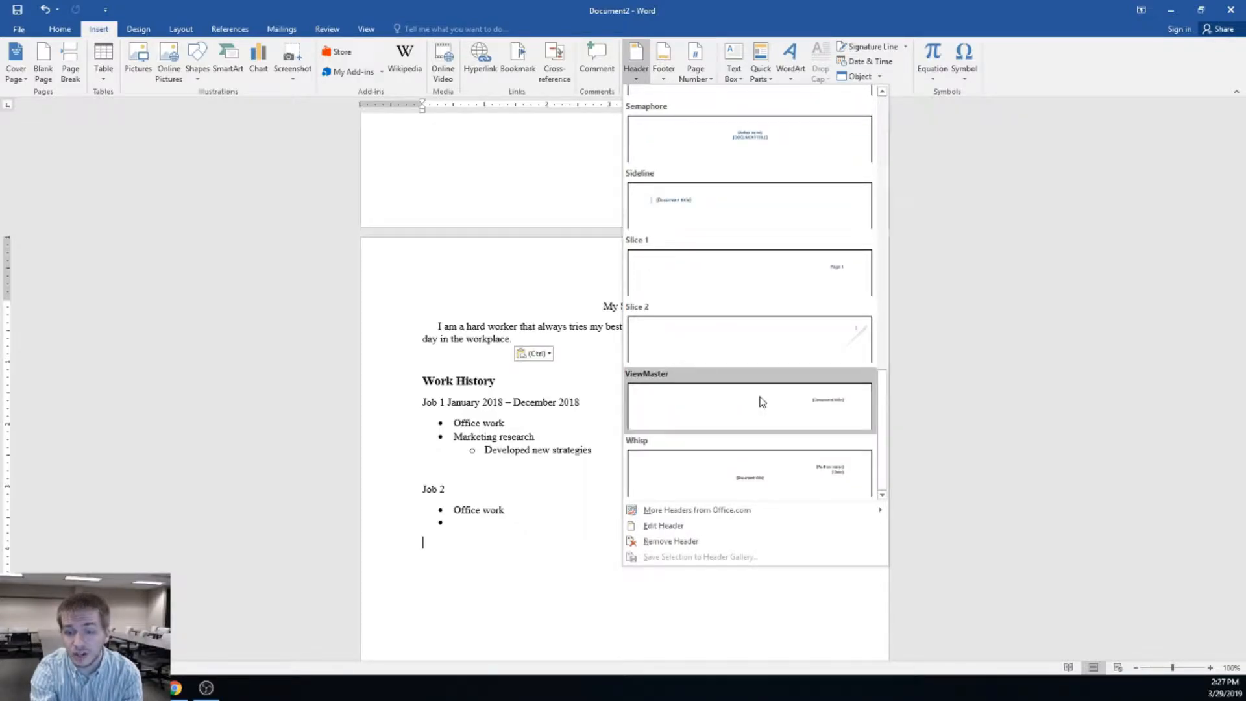
{"action": "scroll", "coordinate": [762, 404], "scroll_direction": "up", "scroll_amount": 10}
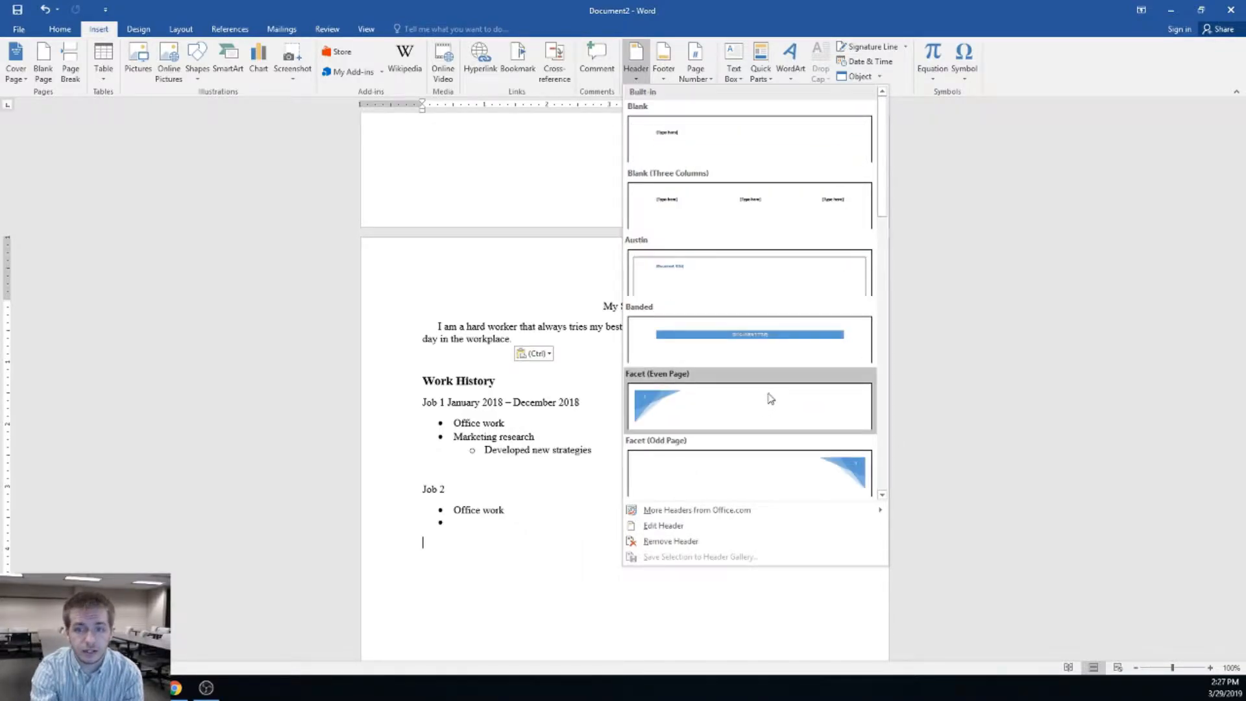
{"action": "left_click", "coordinate": [773, 209]}
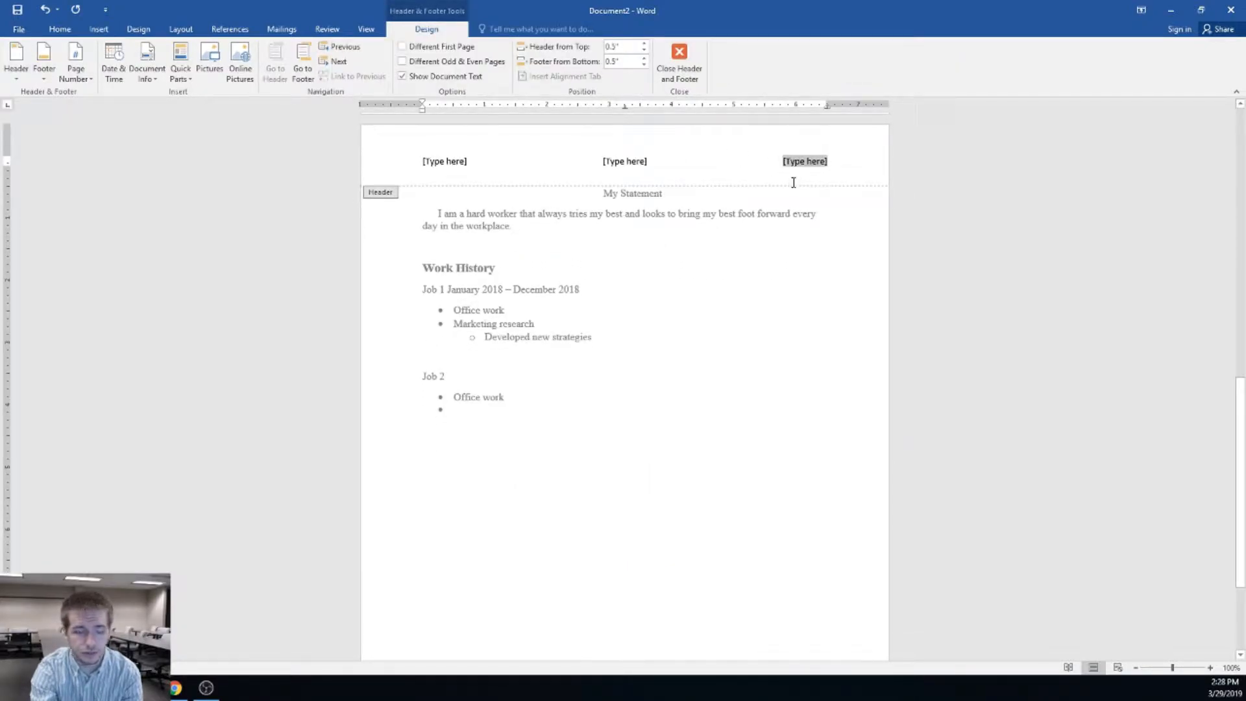
{"action": "type", "text": "Header "}
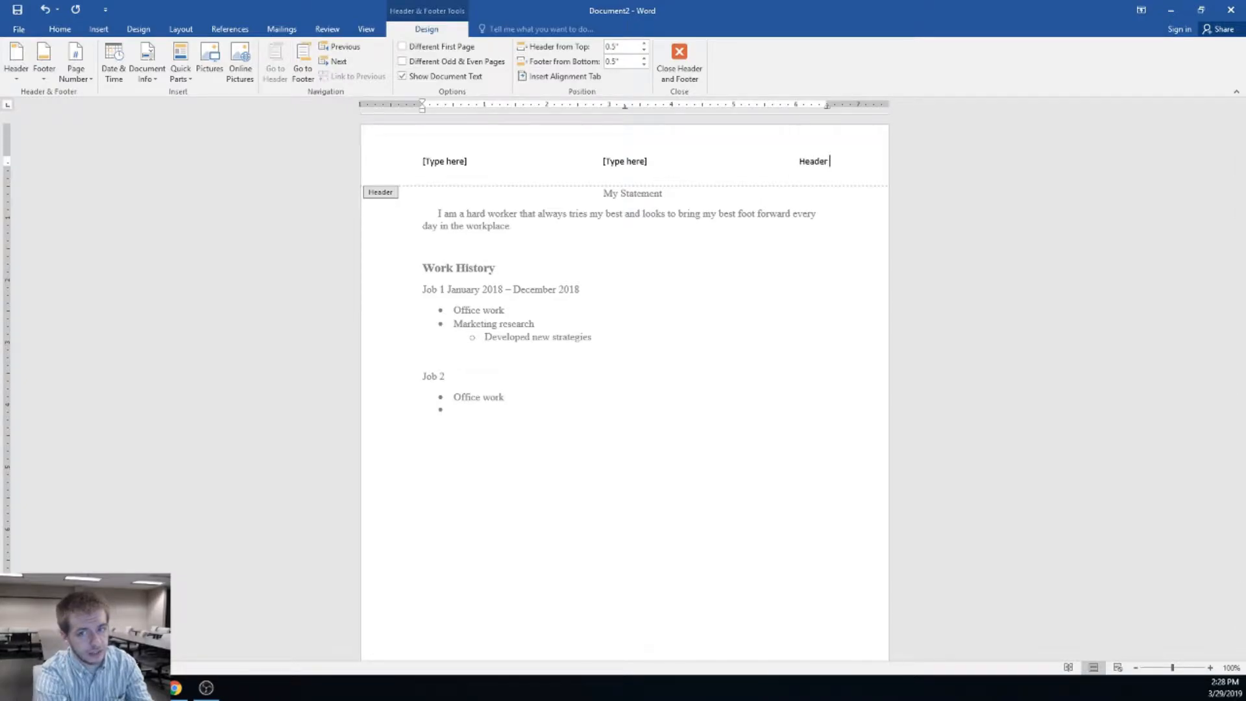
{"action": "type", "text": "Example"}
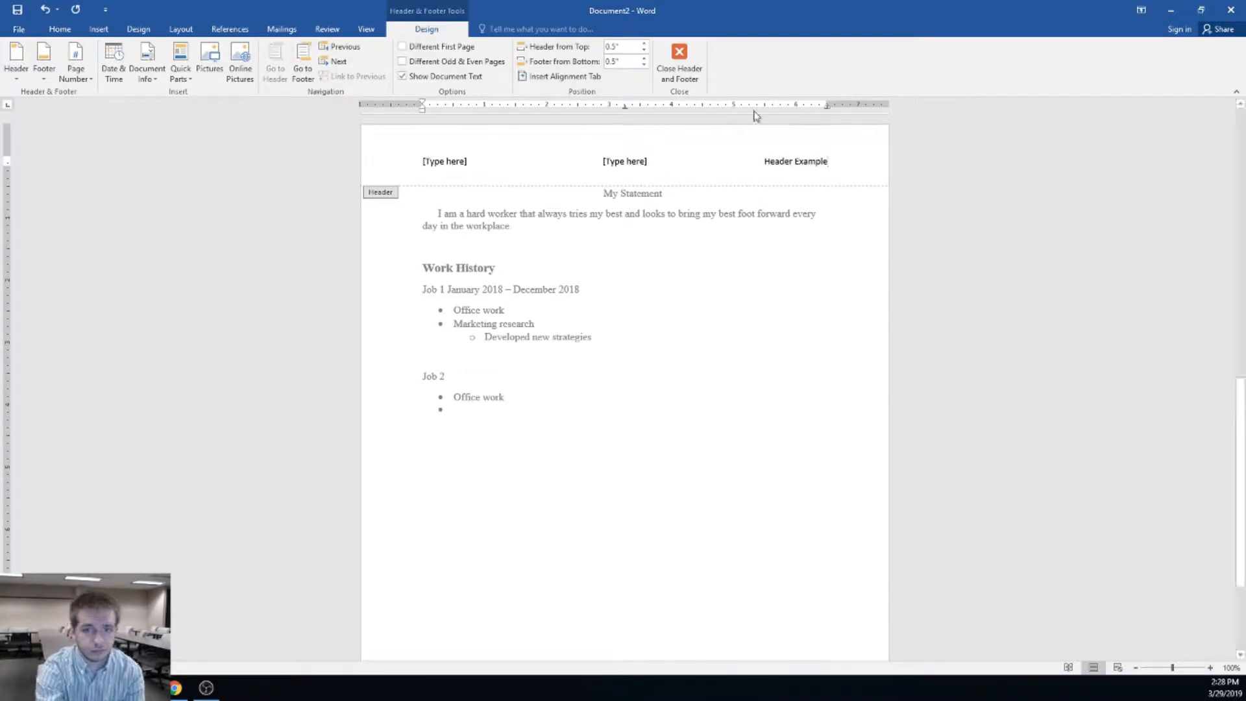
Close header editing and return to the My Statement line in the body
{"action": "left_click", "coordinate": [681, 59]}
{"action": "scroll", "coordinate": [811, 285], "scroll_direction": "up", "scroll_amount": 4}
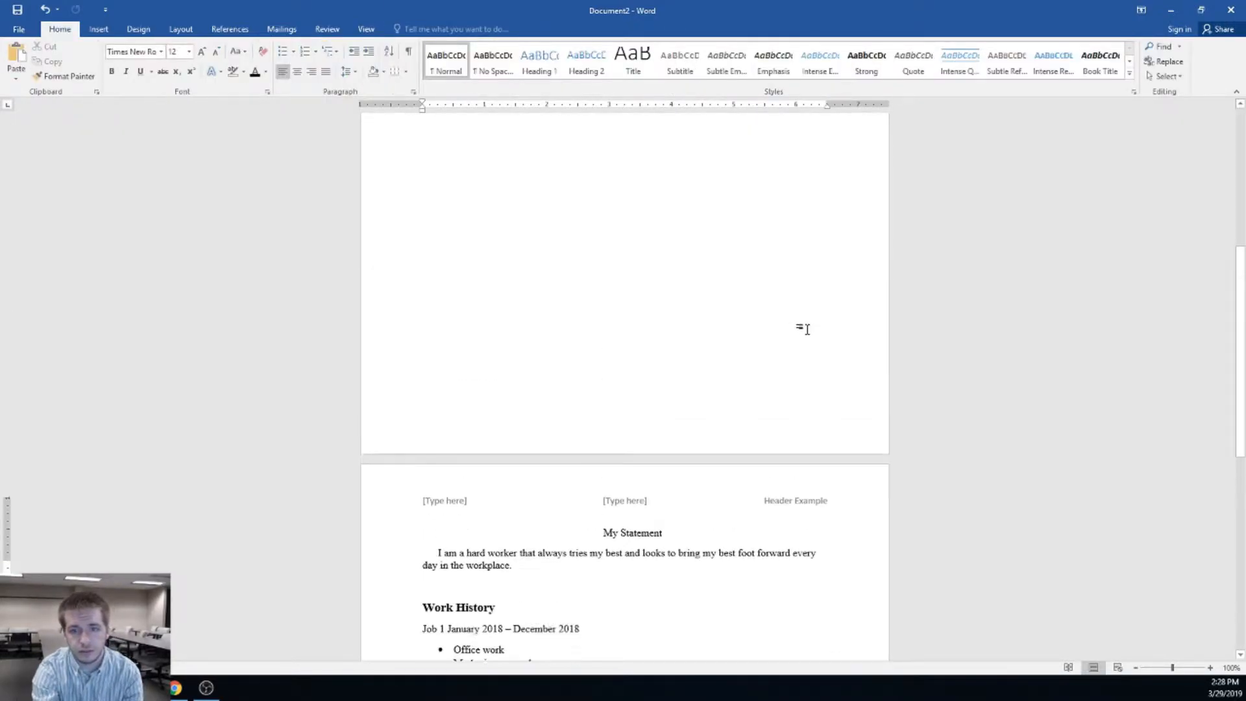
{"action": "scroll", "coordinate": [812, 370], "scroll_direction": "down", "scroll_amount": 1}
{"action": "scroll", "coordinate": [782, 383], "scroll_direction": "down", "scroll_amount": 6}
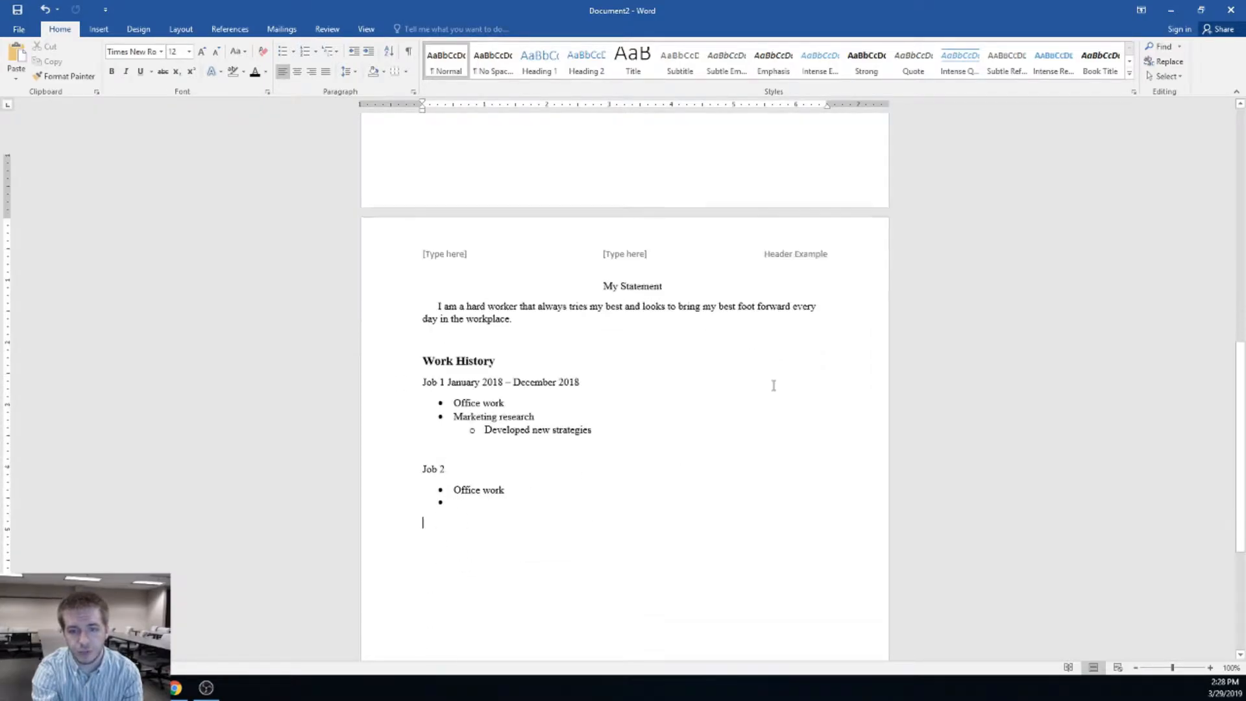
{"action": "scroll", "coordinate": [765, 383], "scroll_direction": "up", "scroll_amount": 12}
{"action": "scroll", "coordinate": [698, 302], "scroll_direction": "down", "scroll_amount": 3}
{"action": "scroll", "coordinate": [714, 318], "scroll_direction": "down", "scroll_amount": 9}
{"action": "scroll", "coordinate": [729, 334], "scroll_direction": "down", "scroll_amount": 1}
{"action": "left_click", "coordinate": [803, 398]}
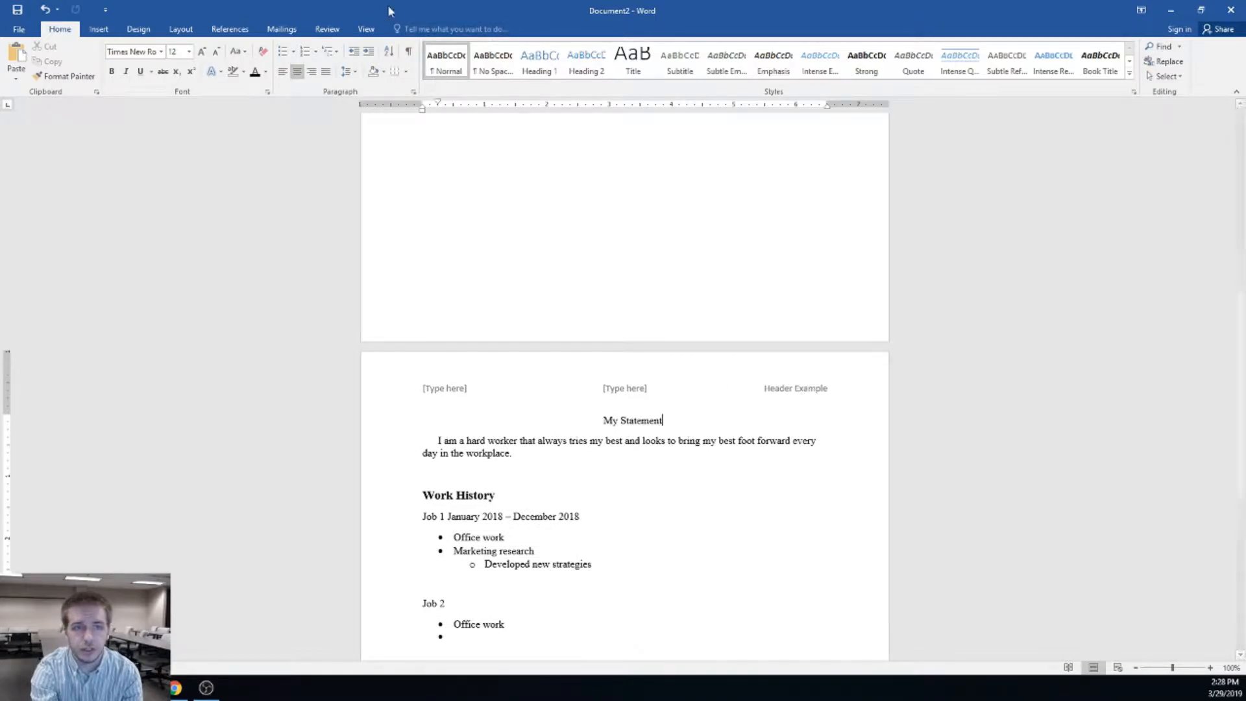
Reinsert the Blank (Three Columns) header, delete the left and middle placeholders, and type 'Header Example'
{"action": "left_click", "coordinate": [101, 29]}
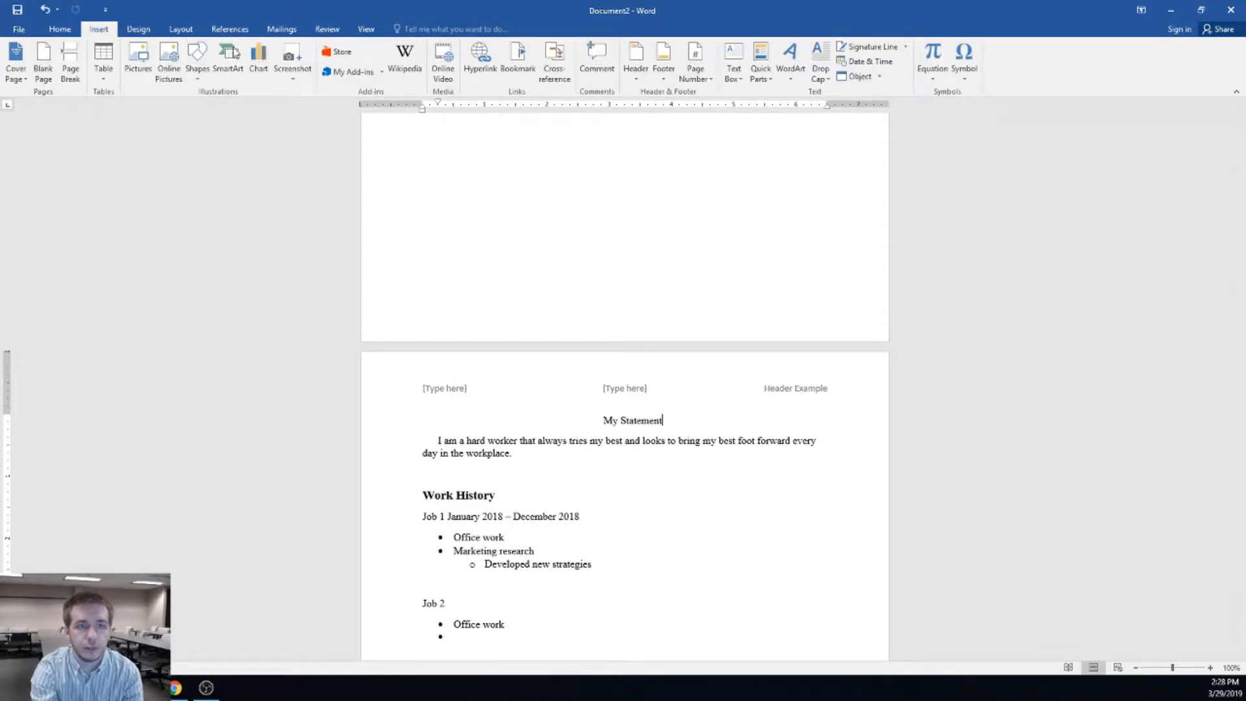
{"action": "left_click", "coordinate": [636, 65]}
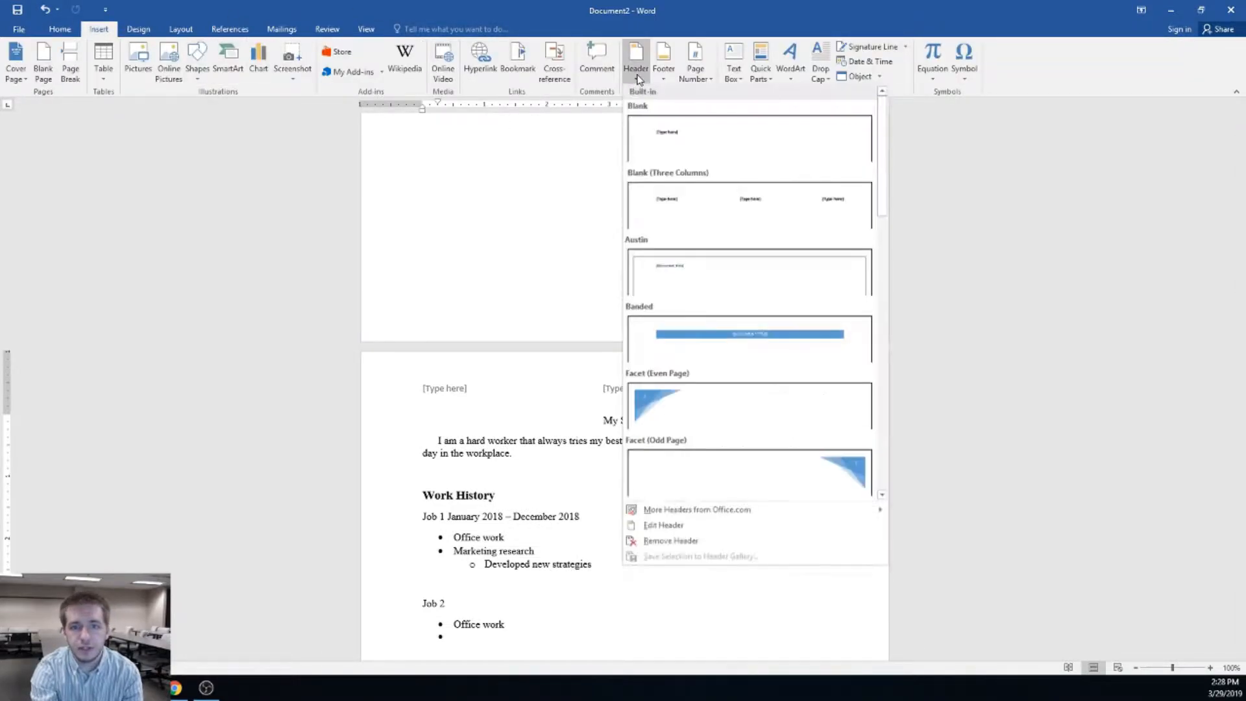
{"action": "left_click", "coordinate": [720, 200]}
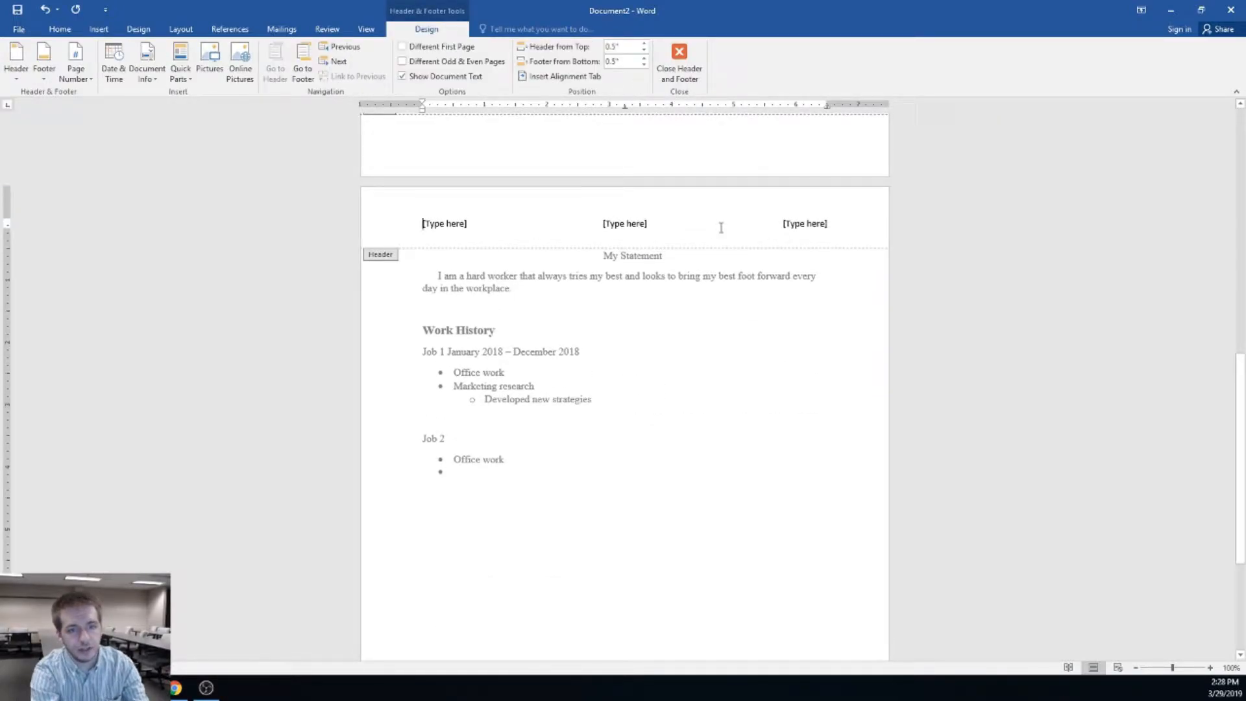
{"action": "key", "text": "Delete"}
{"action": "key", "text": "Right"}
{"action": "key", "text": "Delete"}
{"action": "key", "text": "Right"}
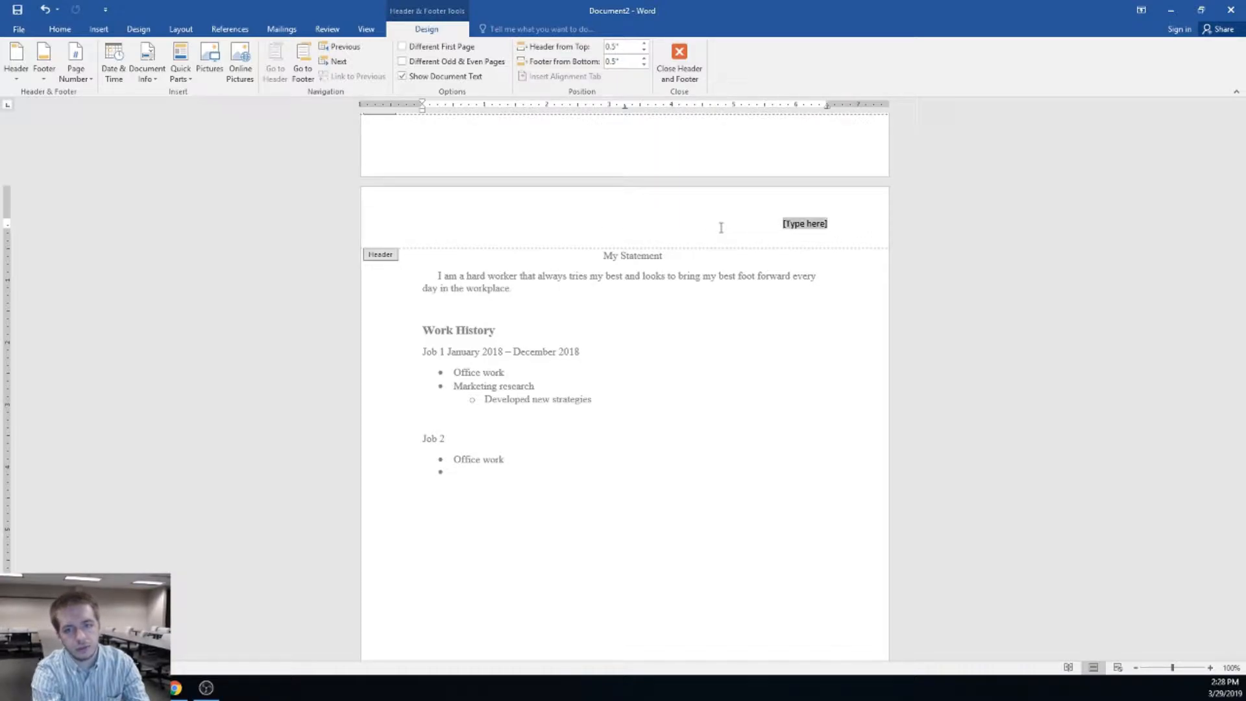
{"action": "type", "text": "Head"}
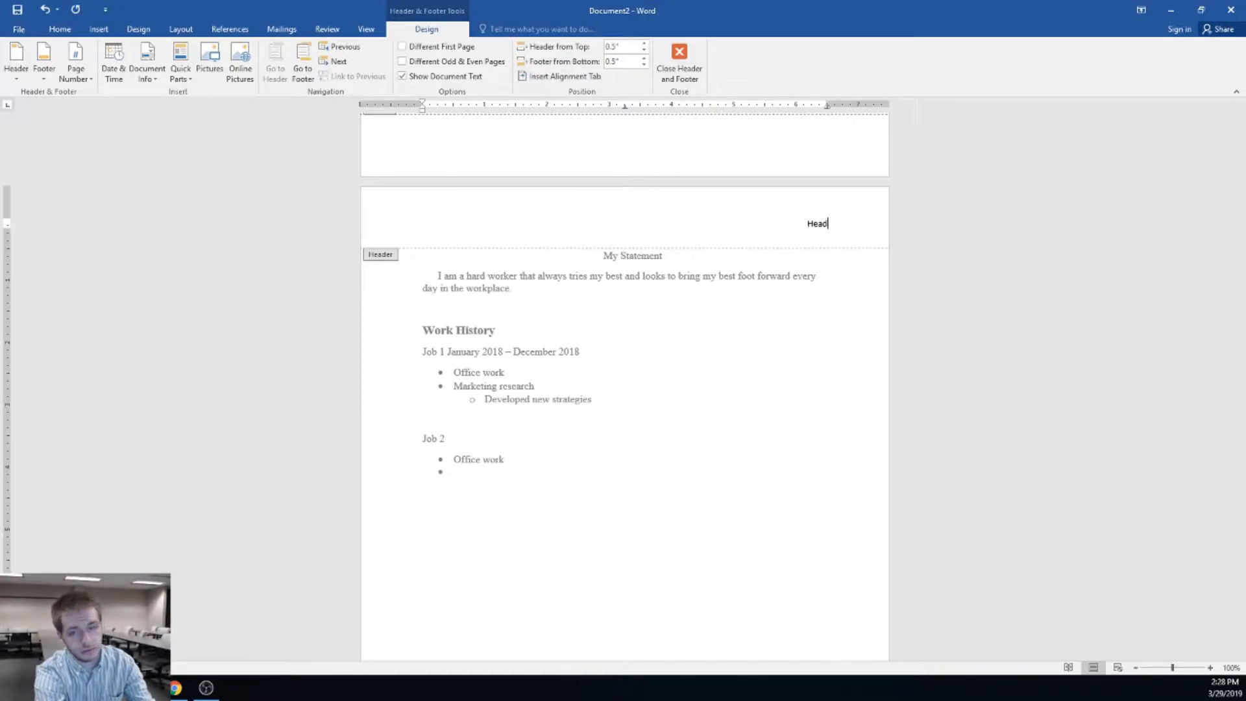
{"action": "type", "text": "er Example"}
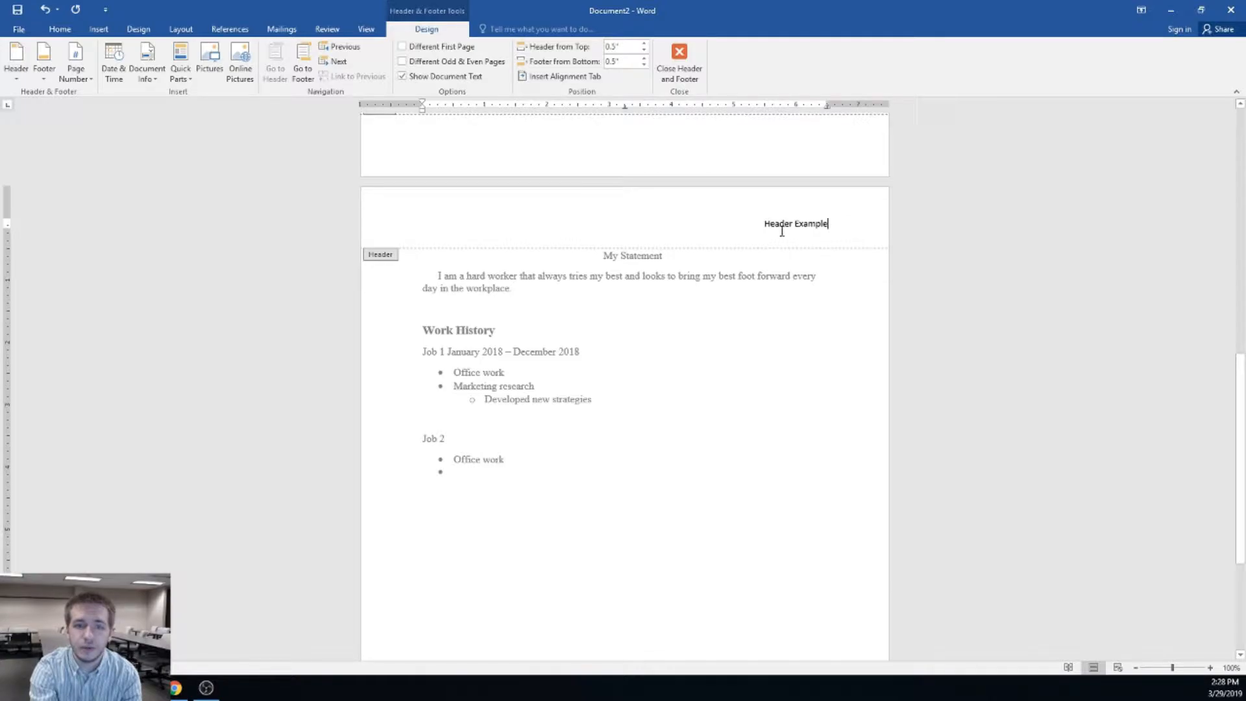
Try Header from Top values of 0.8" and 0.4", settle on 0.5", then close header editing
{"action": "left_click", "coordinate": [644, 45]}
{"action": "left_click", "coordinate": [644, 44]}
{"action": "left_click", "coordinate": [644, 44]}
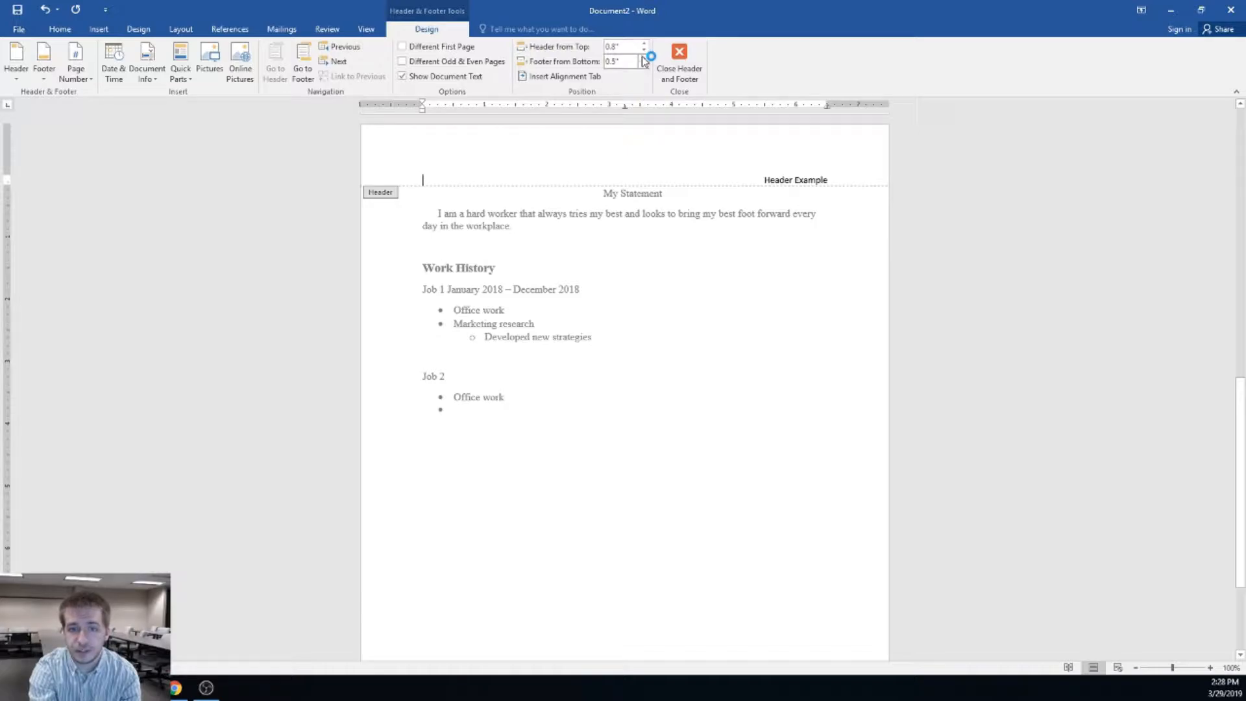
{"action": "left_click", "coordinate": [643, 50]}
{"action": "left_click", "coordinate": [644, 50]}
{"action": "left_click", "coordinate": [643, 50]}
{"action": "left_click", "coordinate": [644, 50]}
{"action": "left_click", "coordinate": [645, 44]}
{"action": "scroll", "coordinate": [670, 201], "scroll_direction": "up", "scroll_amount": 2}
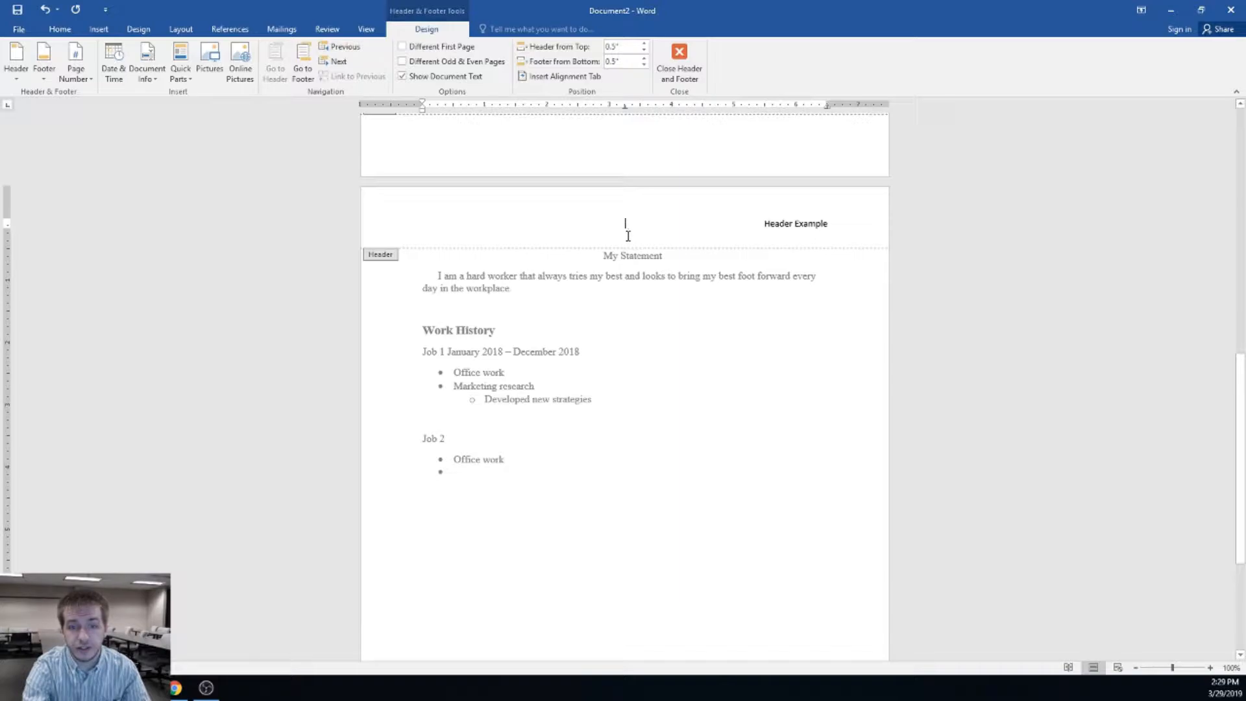
{"action": "left_click", "coordinate": [679, 78]}
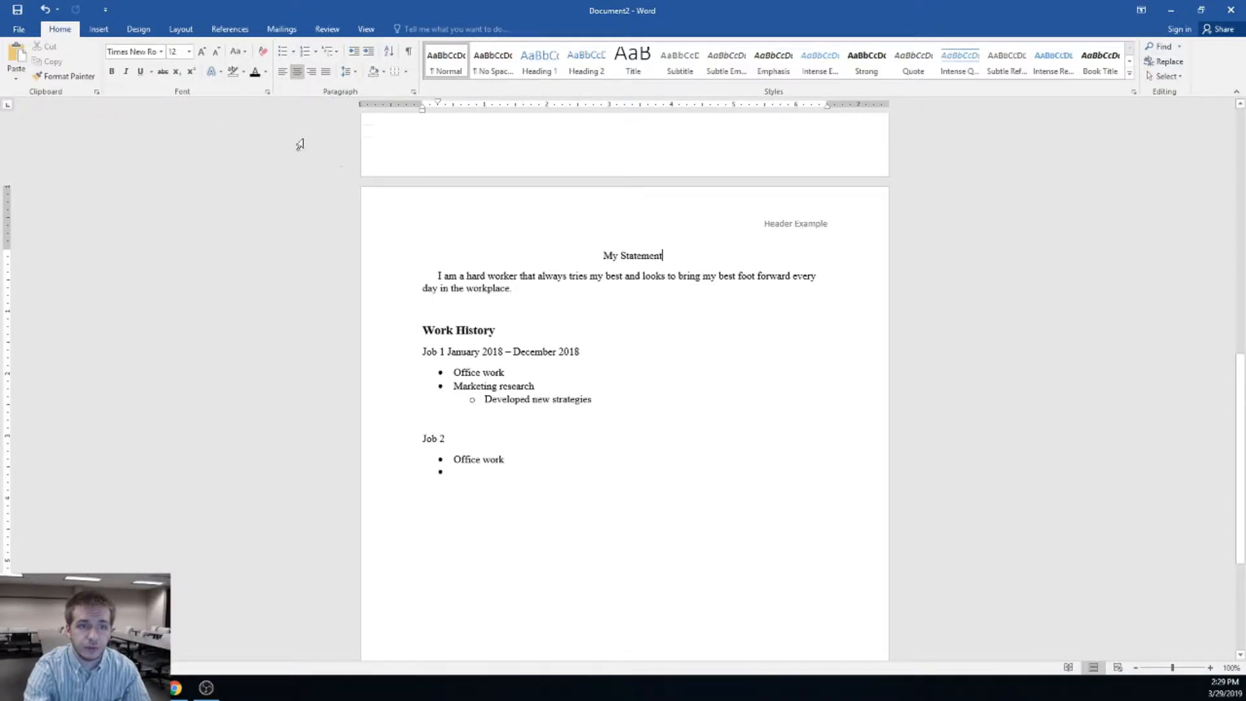
Insert a Plain Number 3 page number at the top right of the page
{"action": "left_click", "coordinate": [100, 29]}
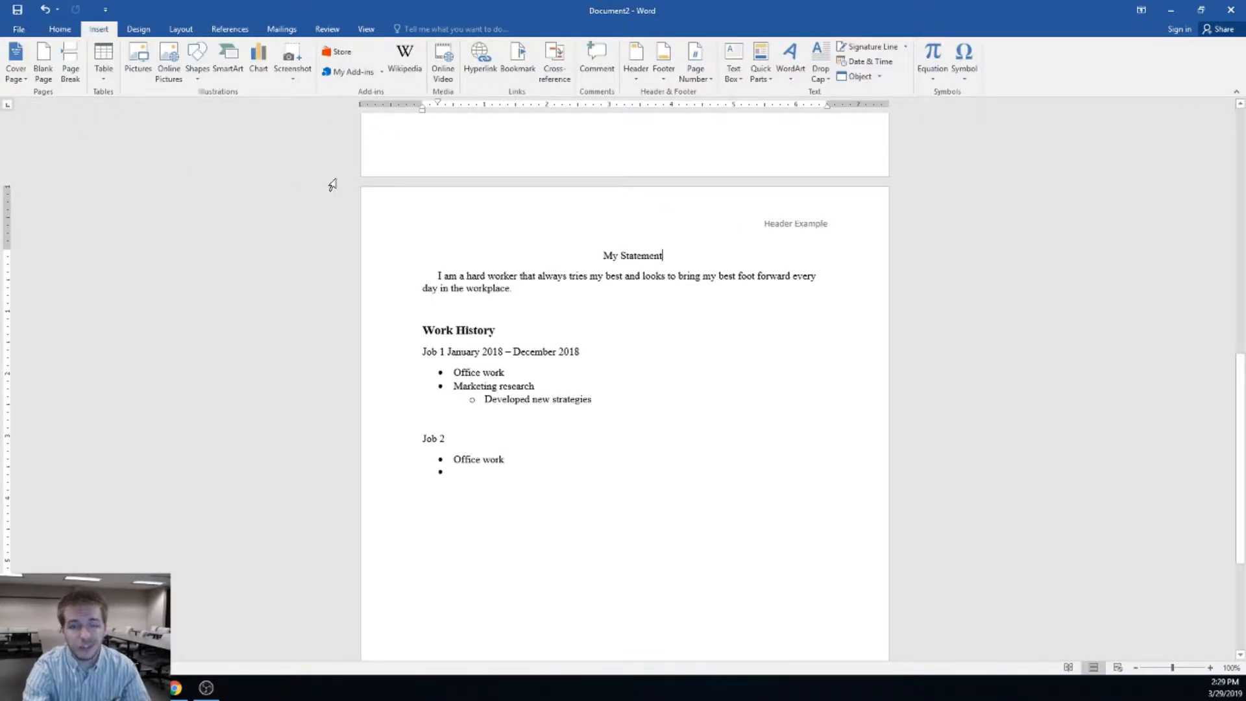
{"action": "left_click", "coordinate": [701, 83]}
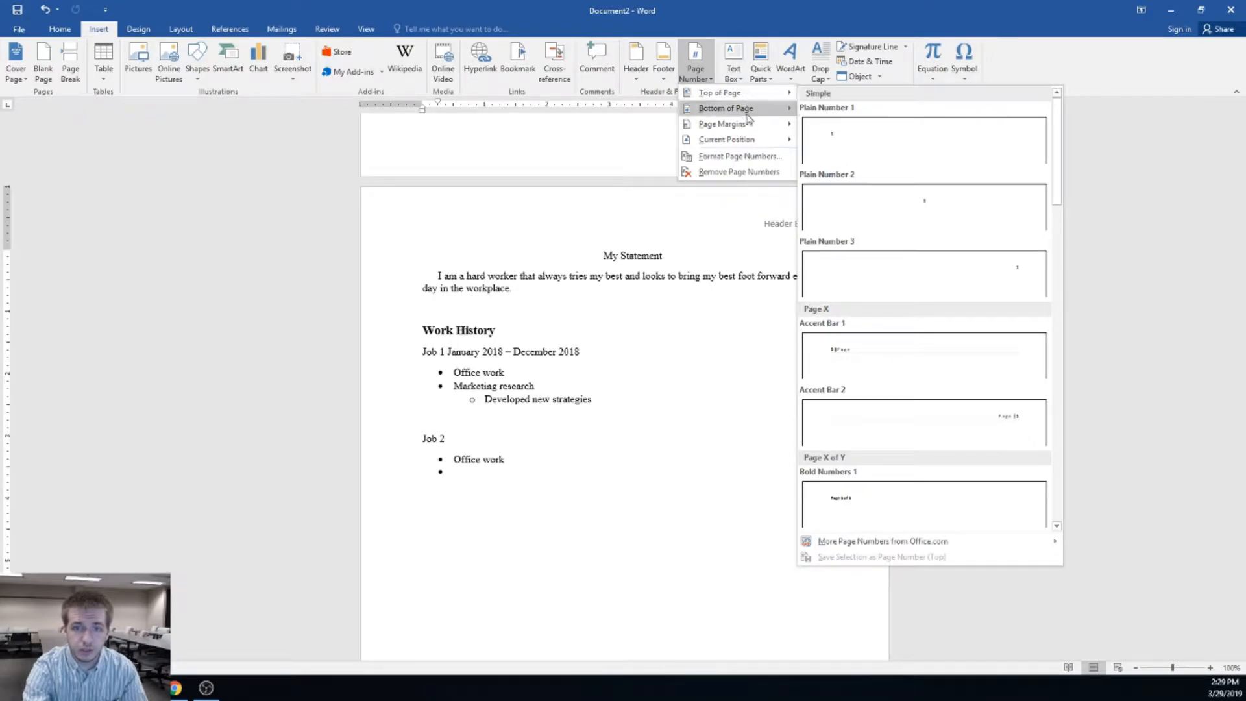
{"action": "mouse_move", "coordinate": [749, 117]}
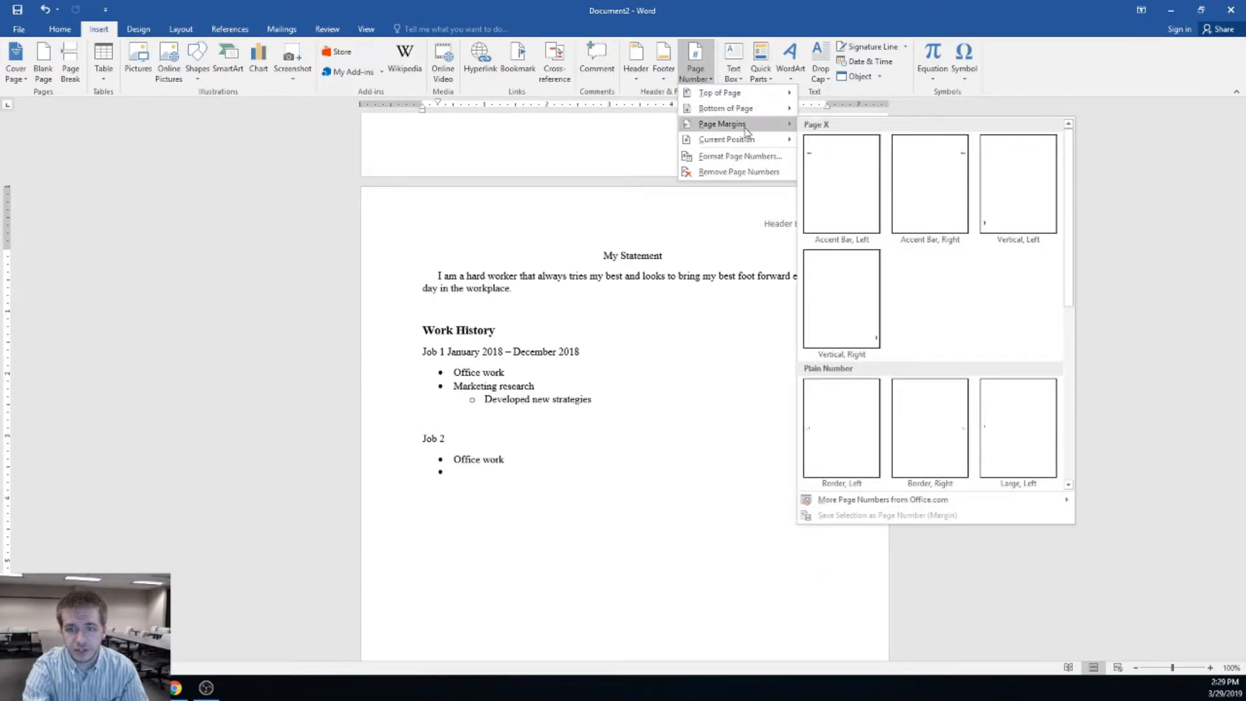
{"action": "mouse_move", "coordinate": [742, 142]}
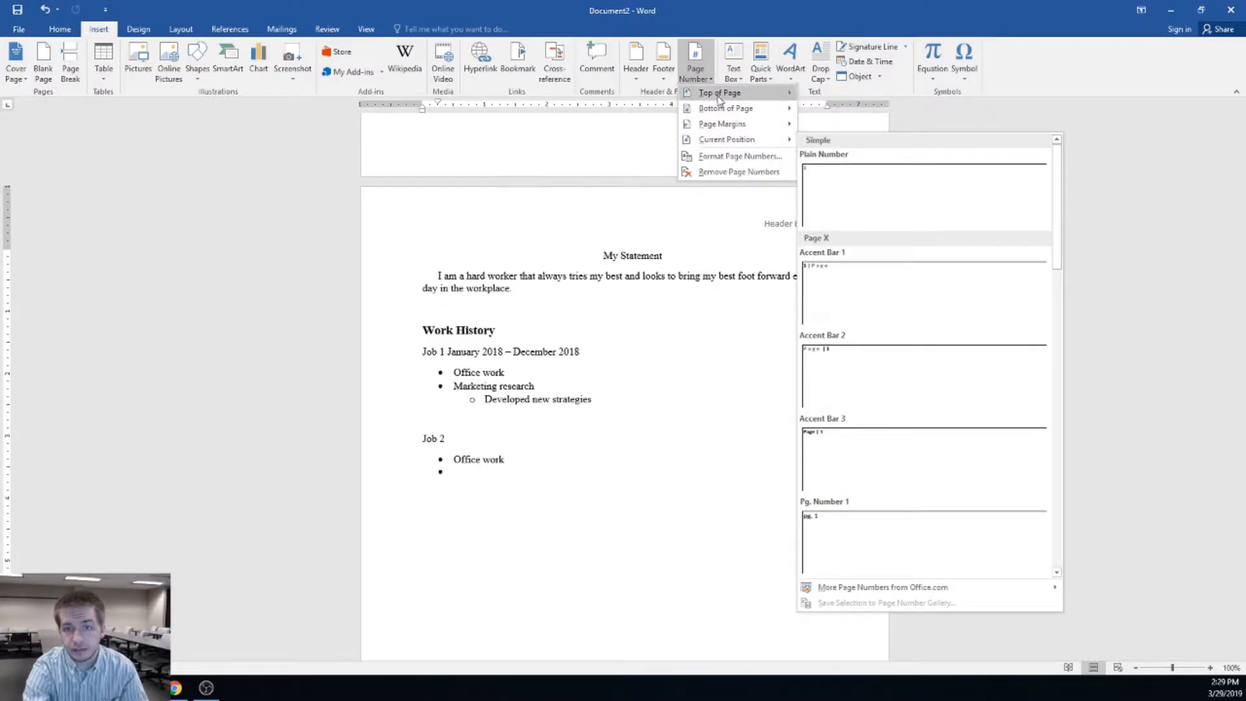
{"action": "left_click", "coordinate": [699, 74]}
{"action": "left_click", "coordinate": [700, 71]}
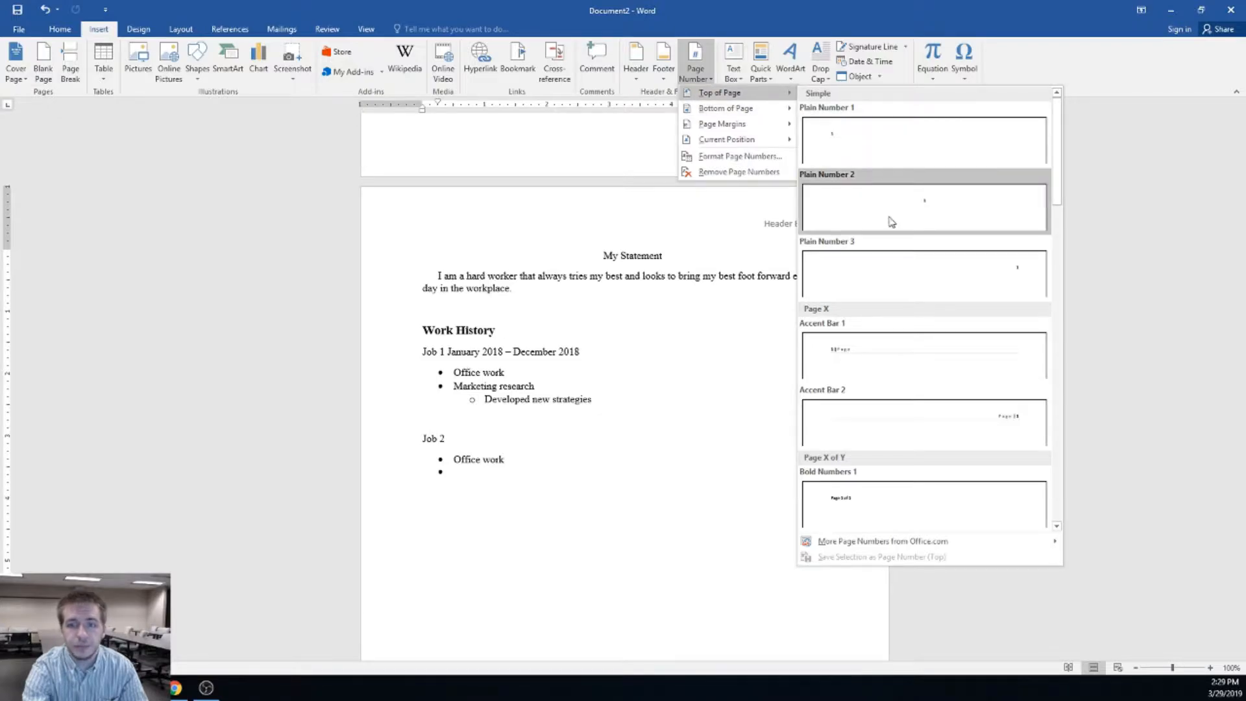
{"action": "left_click", "coordinate": [877, 271]}
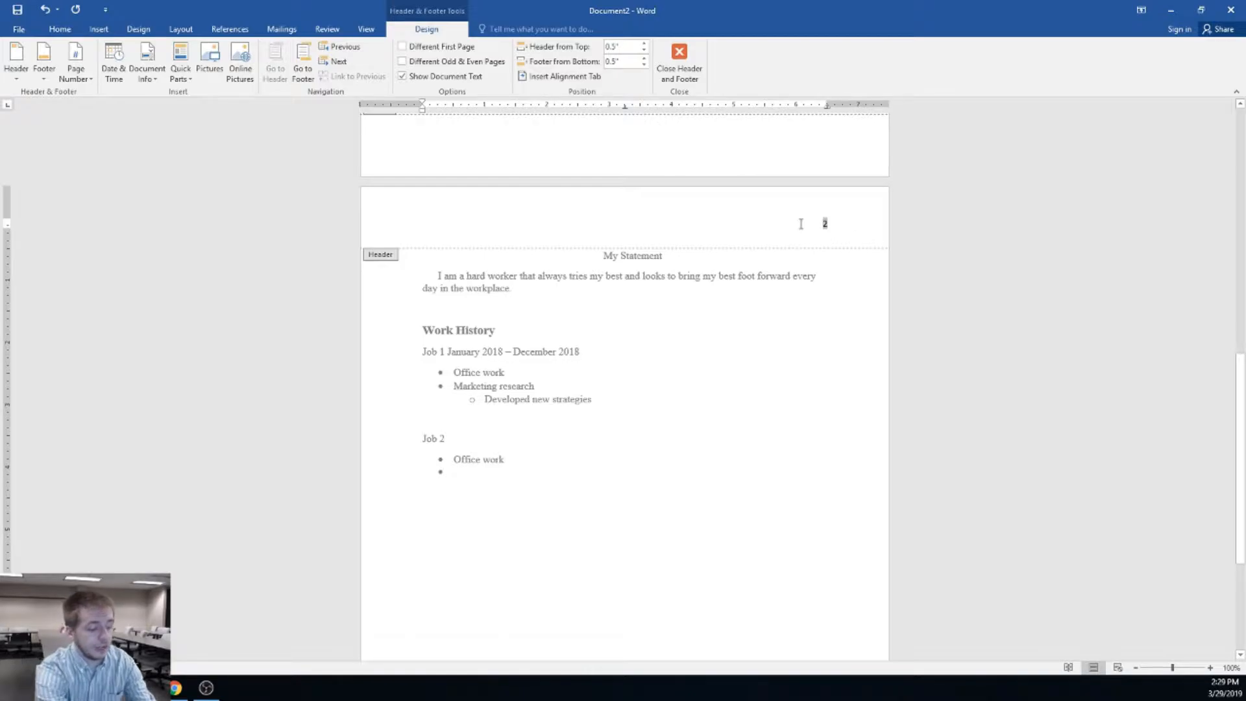
Type a surname before the page number, then delete it, leaving only the page number
{"action": "type", "text": "Bronikowski"}
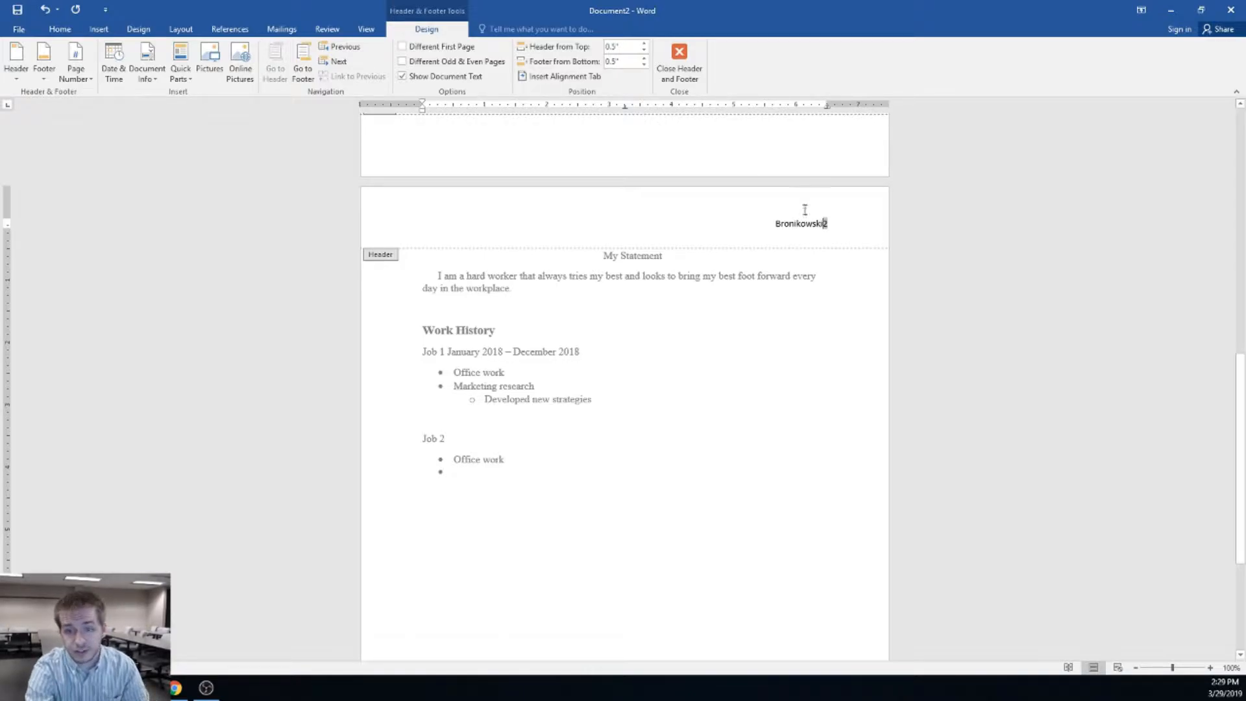
{"action": "key", "text": "BackSpace"}
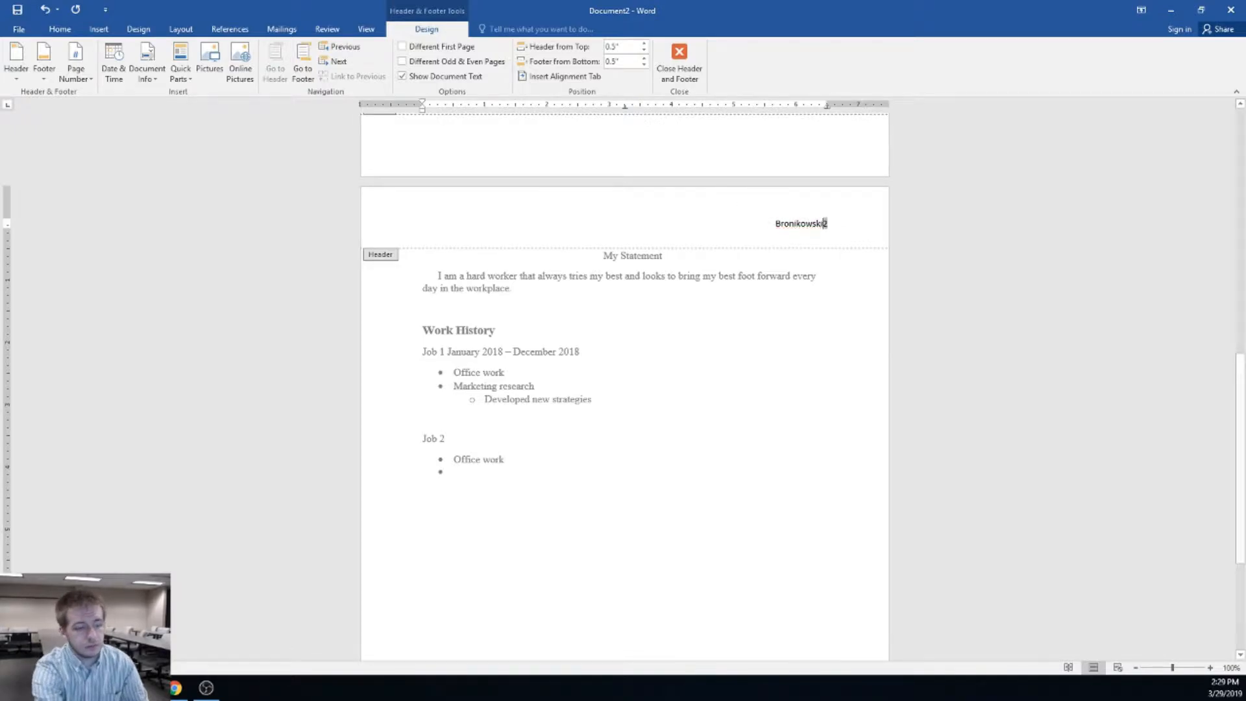
{"action": "key", "text": "BackSpace"}
{"action": "key", "text": "BackSpace"}
{"action": "key", "text": "BackSpace"}
{"action": "key", "text": "BackSpace"}
{"action": "key", "text": "BackSpace"}
{"action": "key", "text": "BackSpace"}
{"action": "key", "text": "BackSpace"}
{"action": "key", "text": "BackSpace"}
{"action": "key", "text": "BackSpace"}
{"action": "key", "text": "BackSpace"}
{"action": "key", "text": "BackSpace"}
{"action": "key", "text": "BackSpace"}
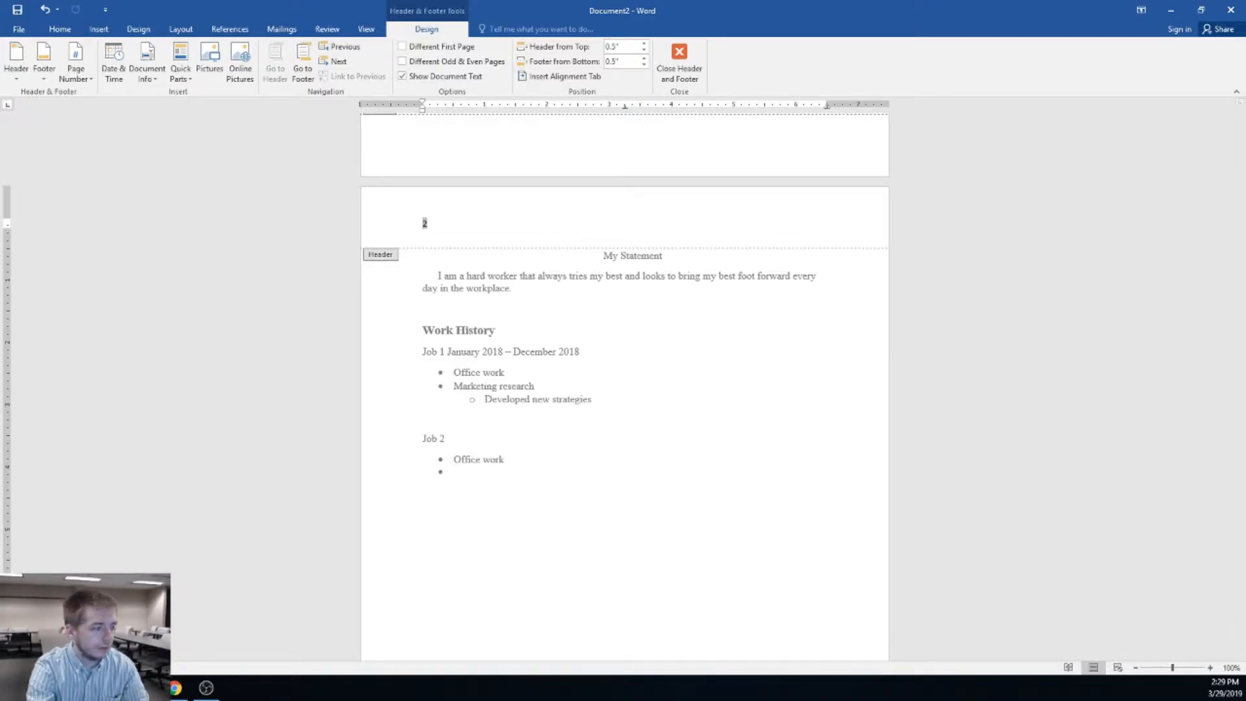
{"action": "key", "text": "alt+Tab"}
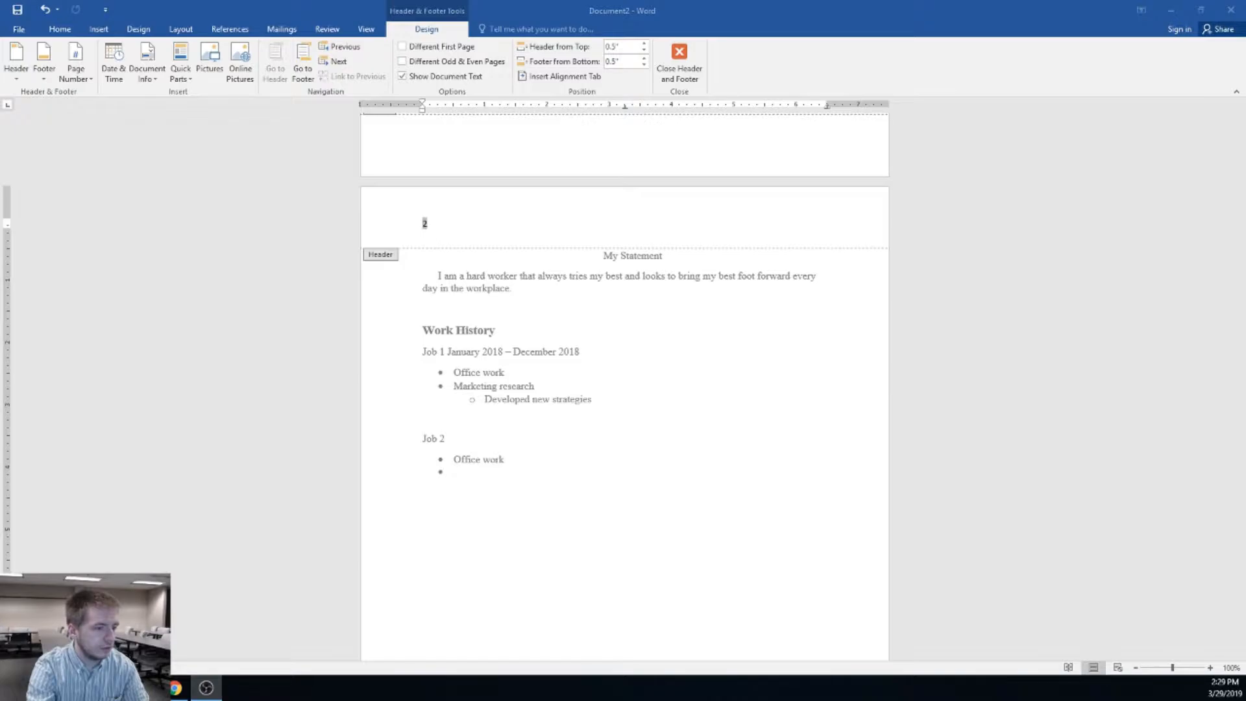
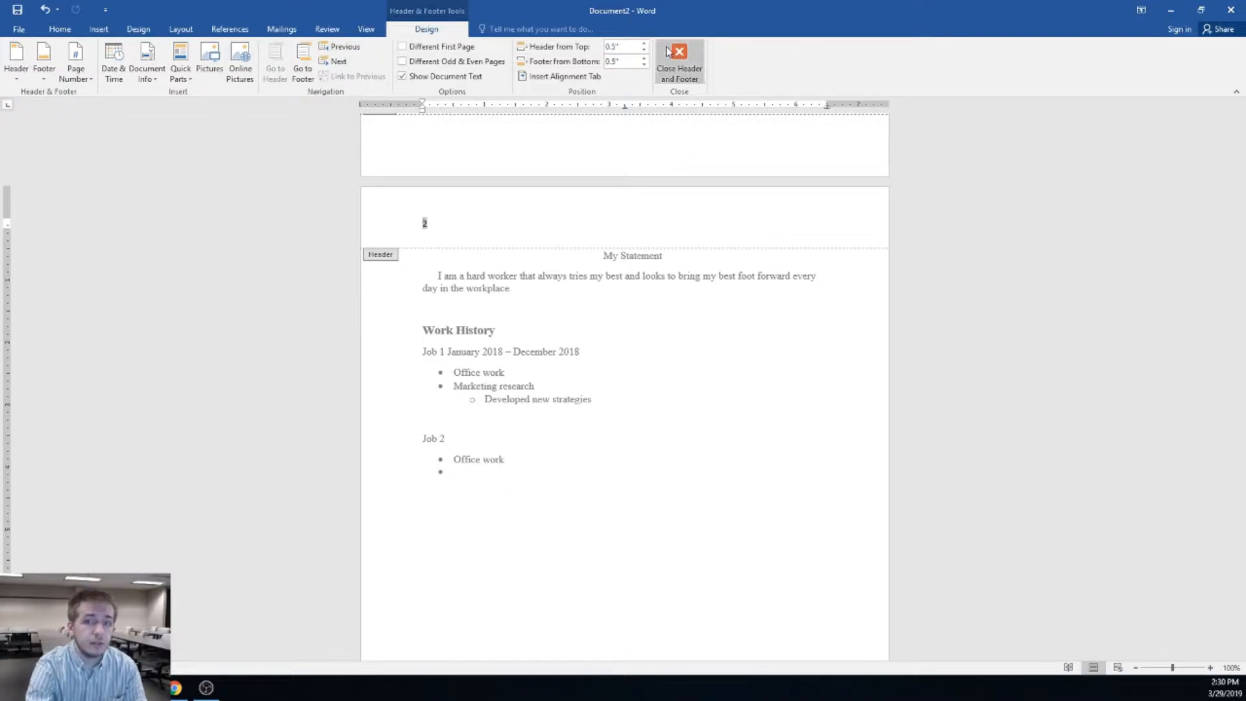
Close the header, then add Plain Number 3 page numbers at the top right of every page
{"action": "left_click", "coordinate": [685, 70]}
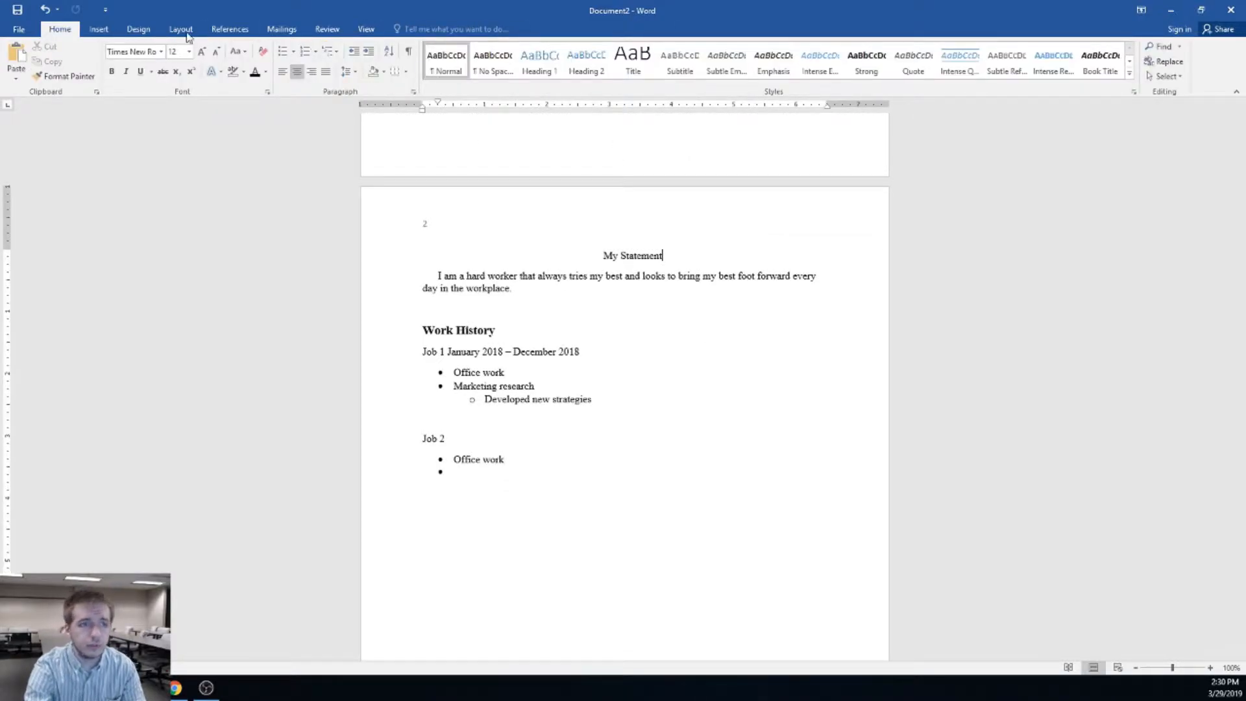
{"action": "left_click", "coordinate": [99, 29]}
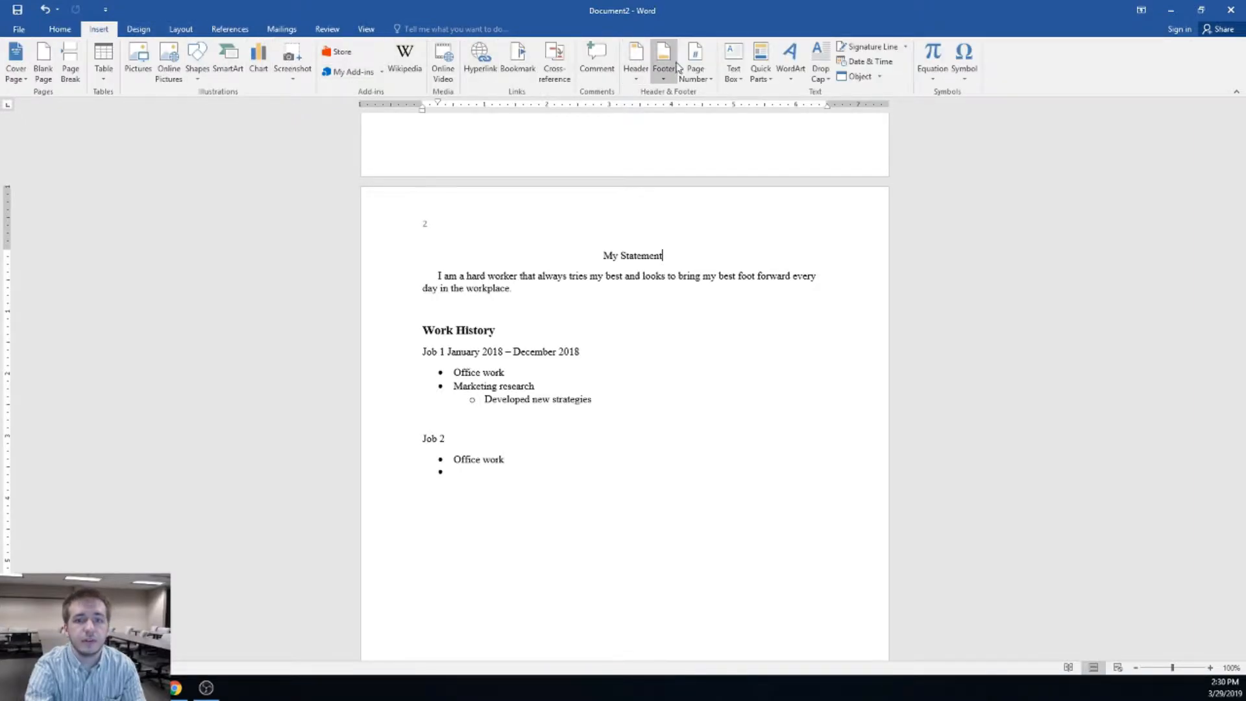
{"action": "left_click", "coordinate": [695, 76]}
{"action": "mouse_move", "coordinate": [719, 92]}
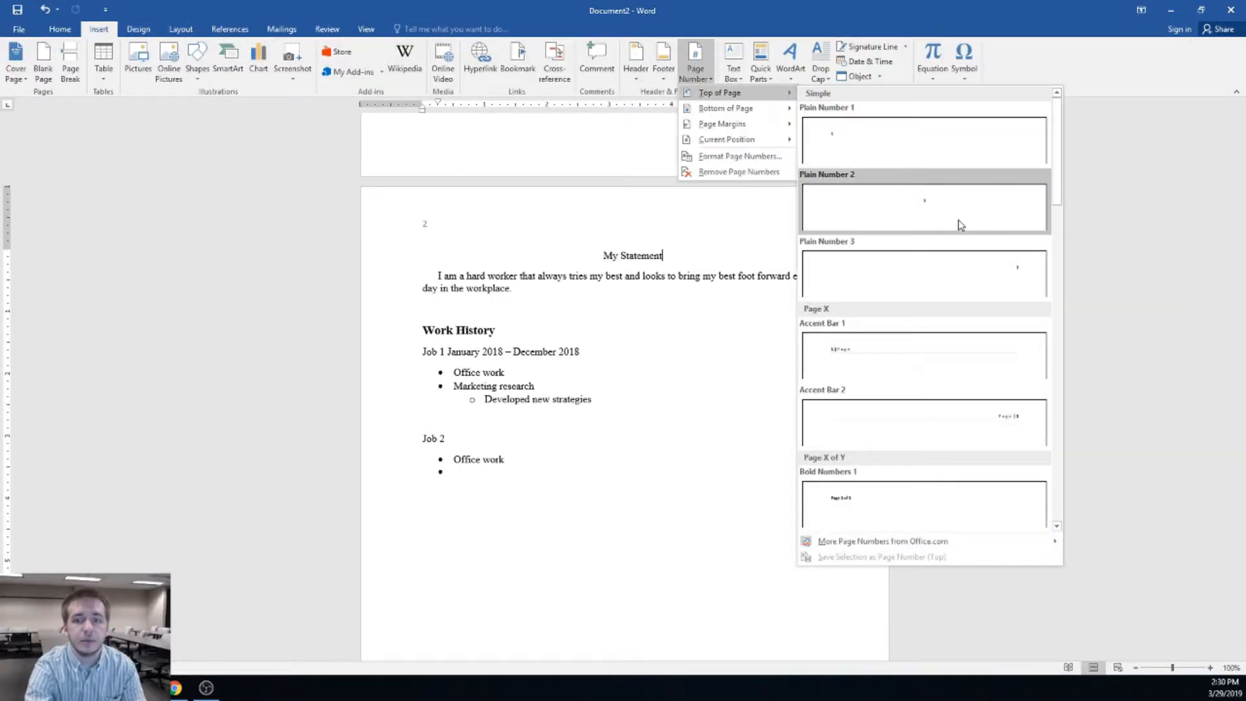
{"action": "left_click", "coordinate": [946, 188]}
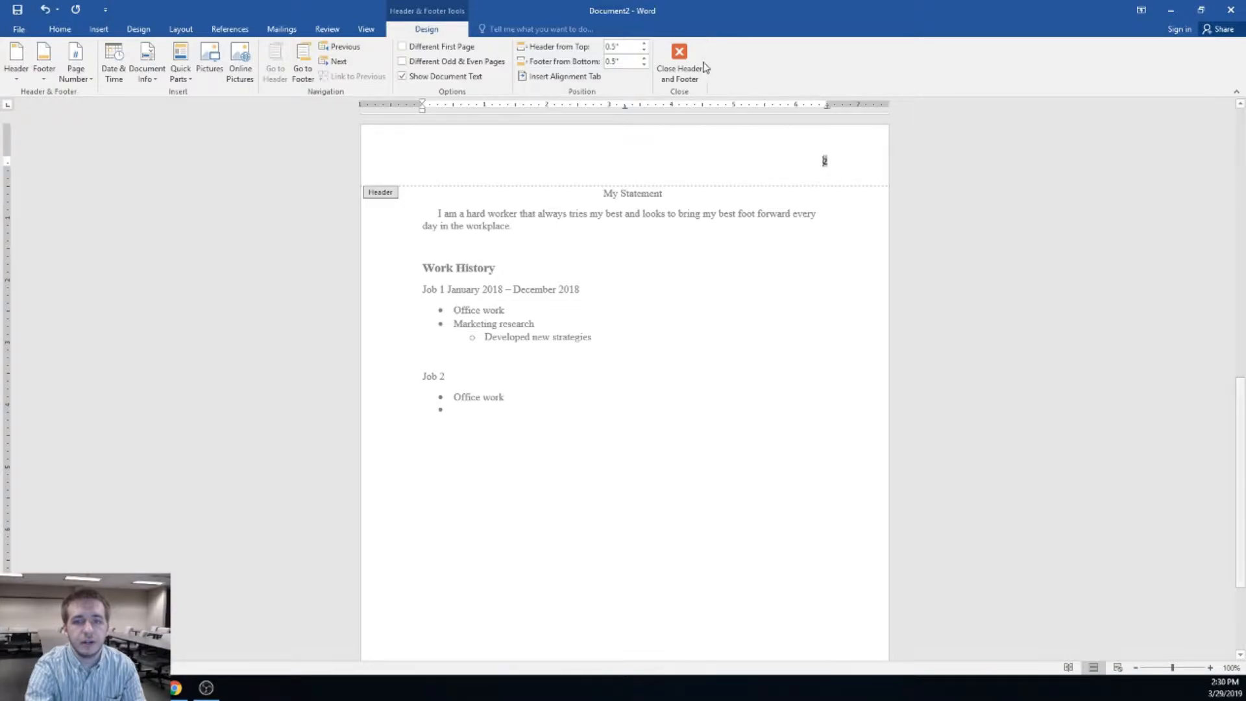
{"action": "left_click", "coordinate": [679, 63]}
{"action": "scroll", "coordinate": [831, 353], "scroll_direction": "up", "scroll_amount": 2}
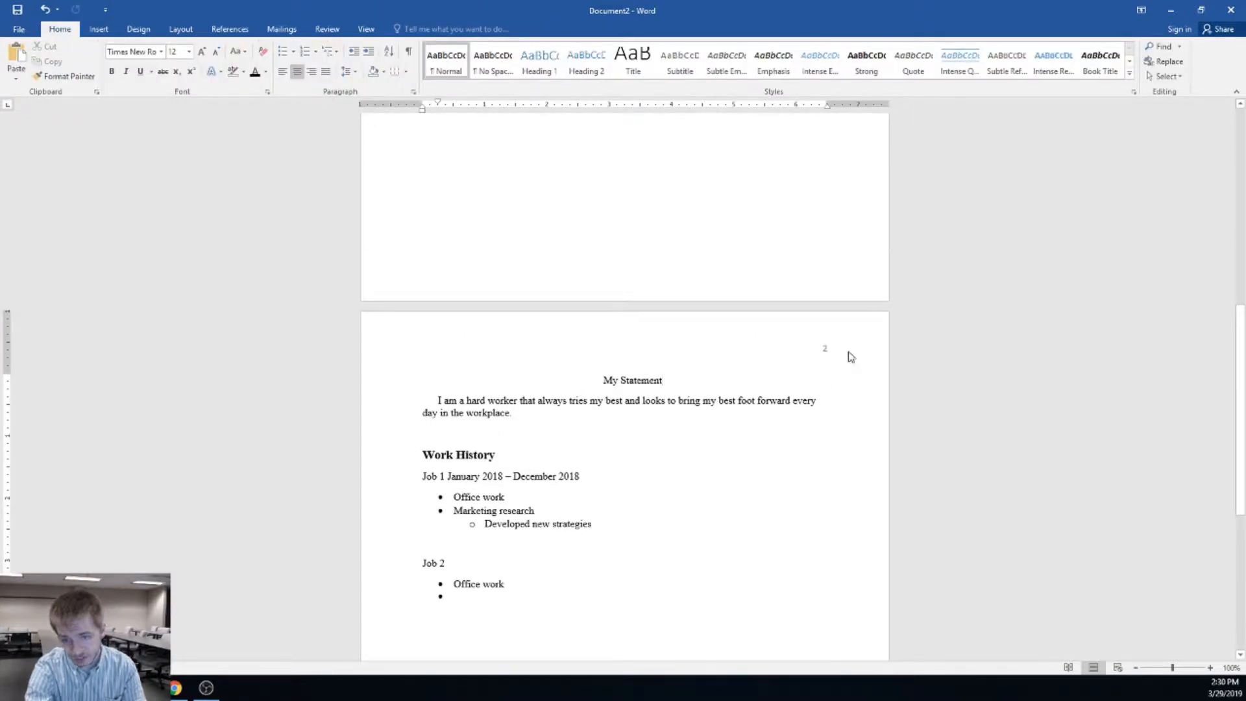
{"action": "scroll", "coordinate": [818, 363], "scroll_direction": "up", "scroll_amount": 12}
{"action": "scroll", "coordinate": [826, 367], "scroll_direction": "up", "scroll_amount": 1}
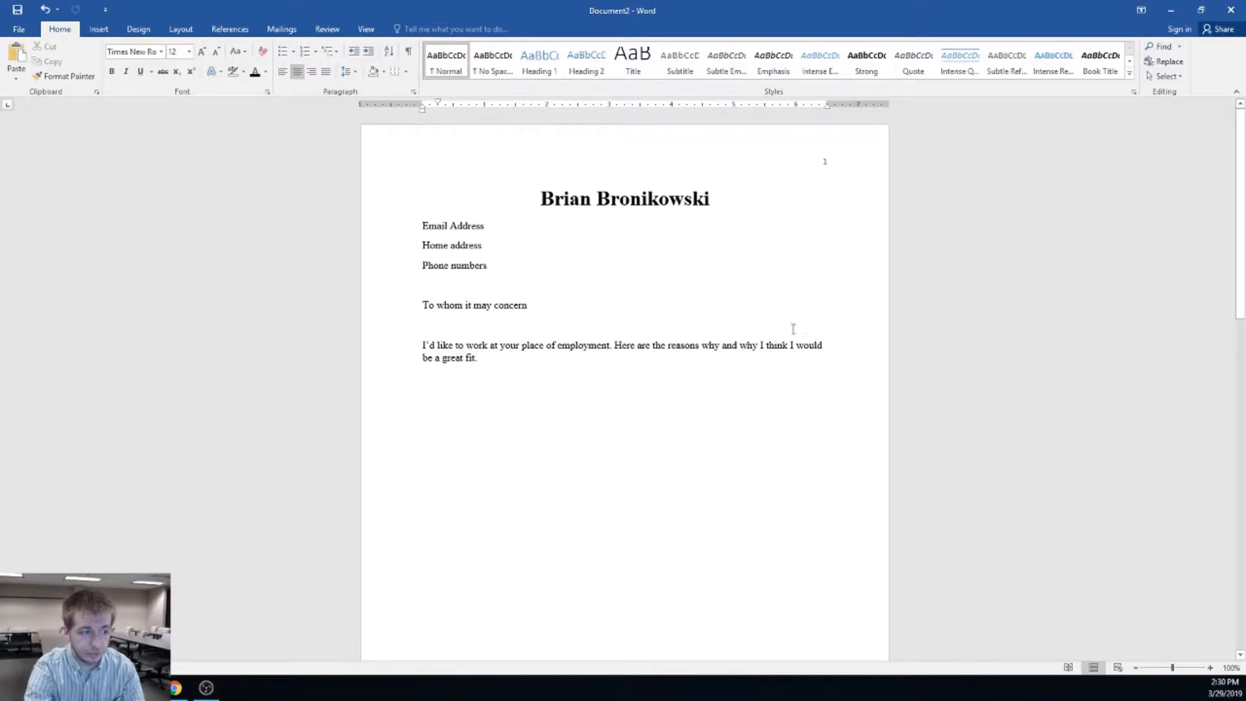
Add blank lines after the last Job 2 bullet until a third page numbered 3 appears
{"action": "scroll", "coordinate": [818, 348], "scroll_direction": "down", "scroll_amount": 15}
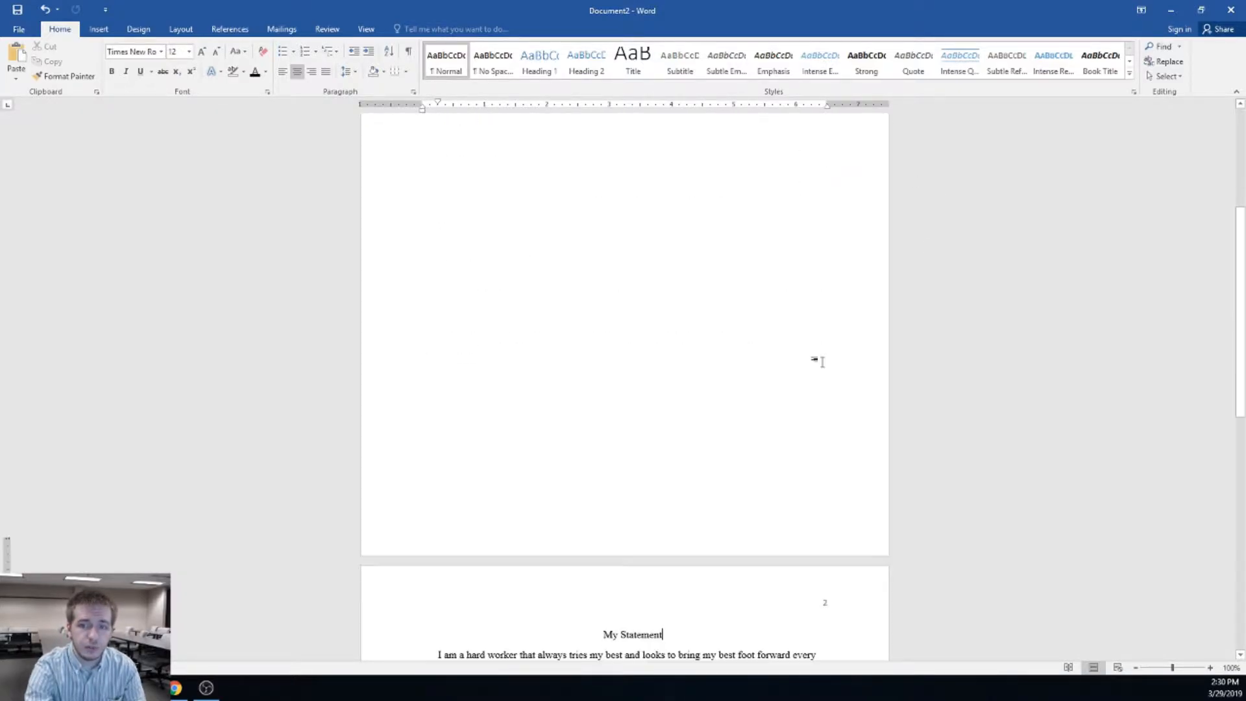
{"action": "left_click", "coordinate": [554, 532]}
{"action": "scroll", "coordinate": [558, 521], "scroll_direction": "down", "scroll_amount": 3}
{"action": "key", "text": "Return"}
{"action": "key", "text": "Return"}
{"action": "key", "text": "Return"}
{"action": "key", "text": "Return"}
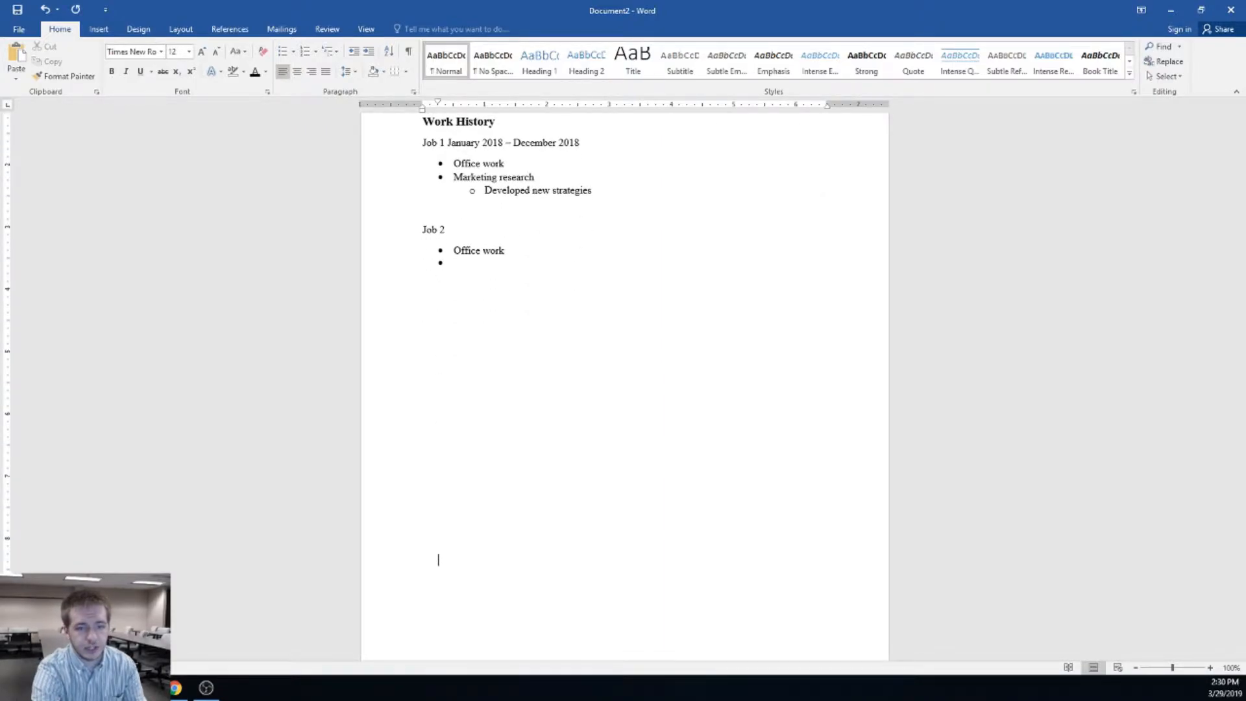
{"action": "key", "text": "Return"}
{"action": "key", "text": "Return"}
{"action": "key", "text": "Return"}
{"action": "key", "text": "Return"}
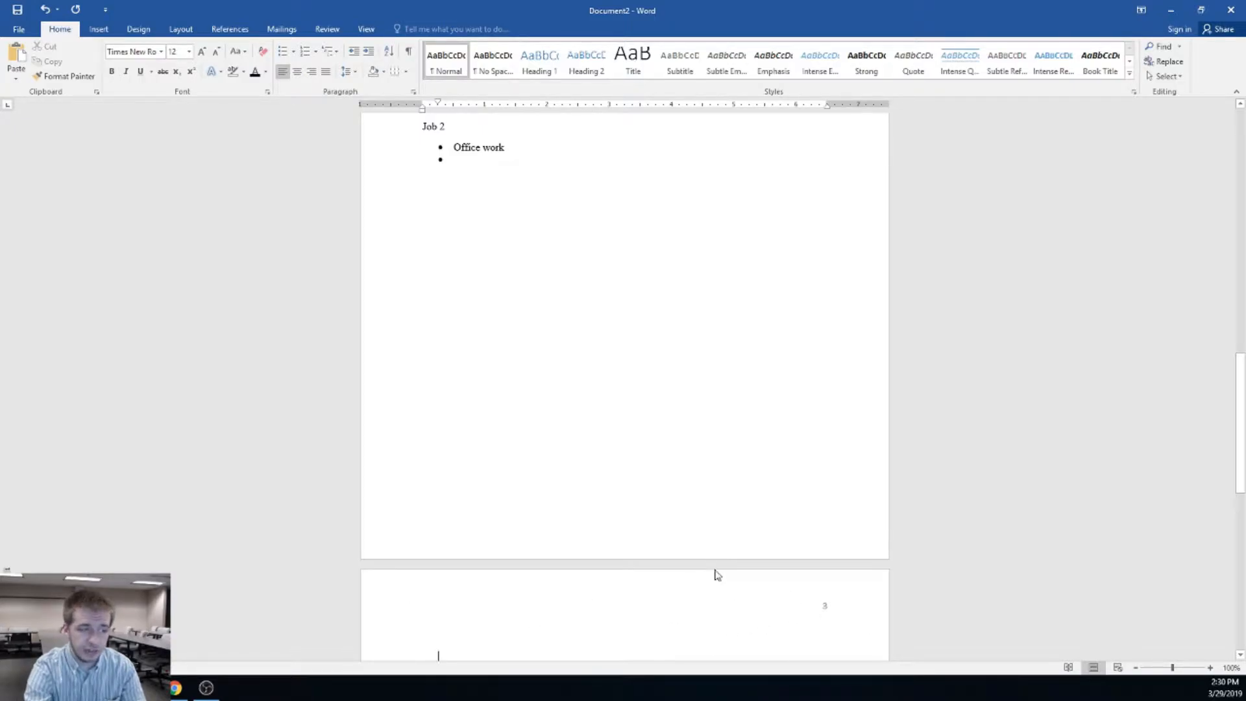
{"action": "scroll", "coordinate": [676, 437], "scroll_direction": "up", "scroll_amount": 4}
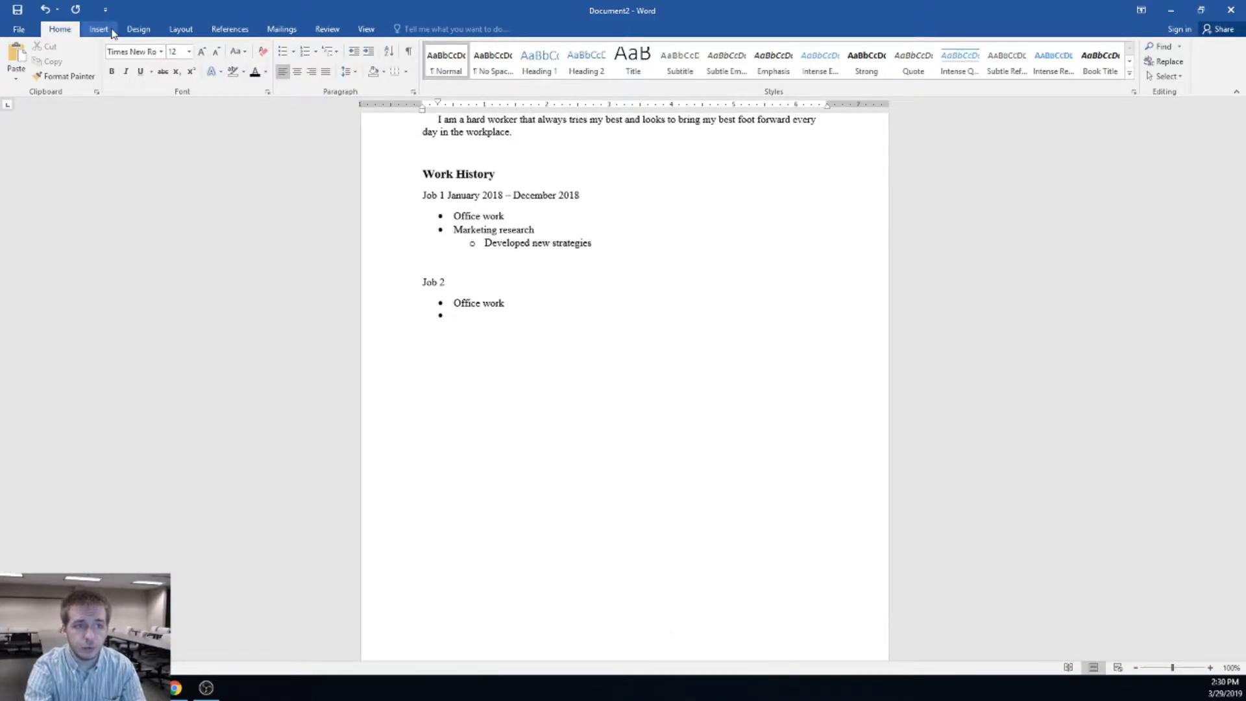
{"action": "scroll", "coordinate": [631, 417], "scroll_direction": "up", "scroll_amount": 5}
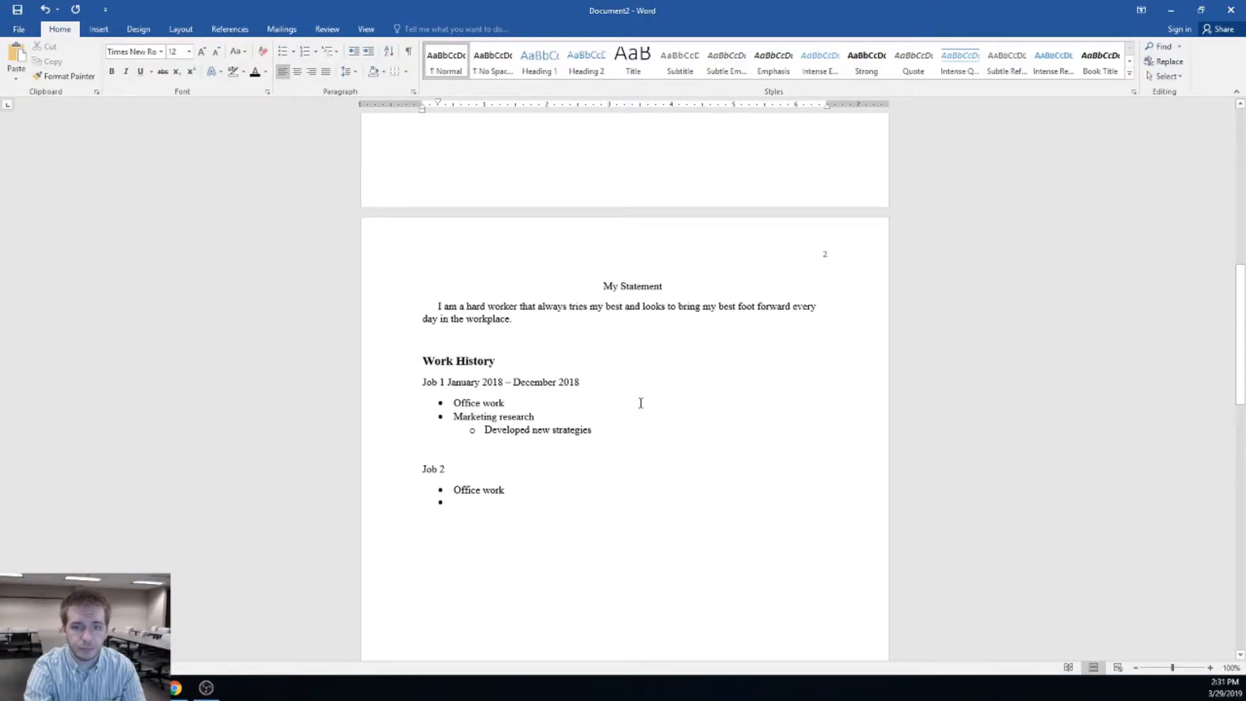
{"action": "left_click", "coordinate": [99, 30]}
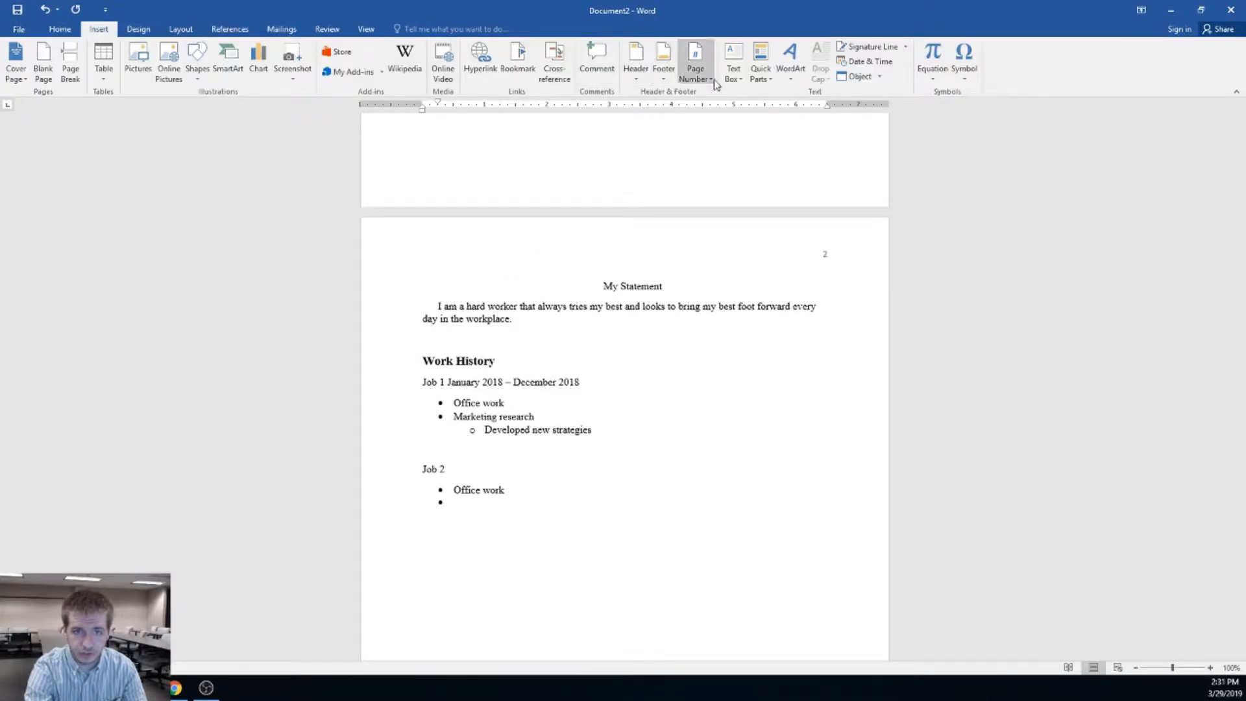
{"action": "left_click", "coordinate": [663, 63]}
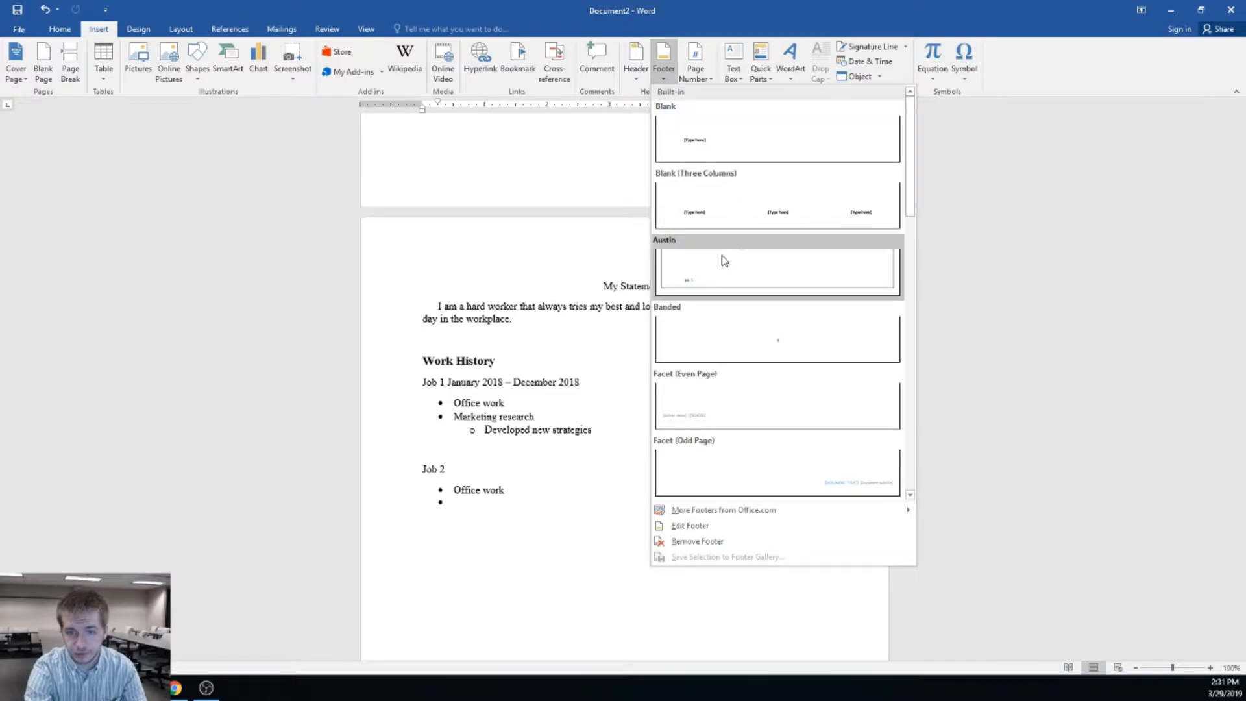
{"action": "left_click", "coordinate": [718, 133]}
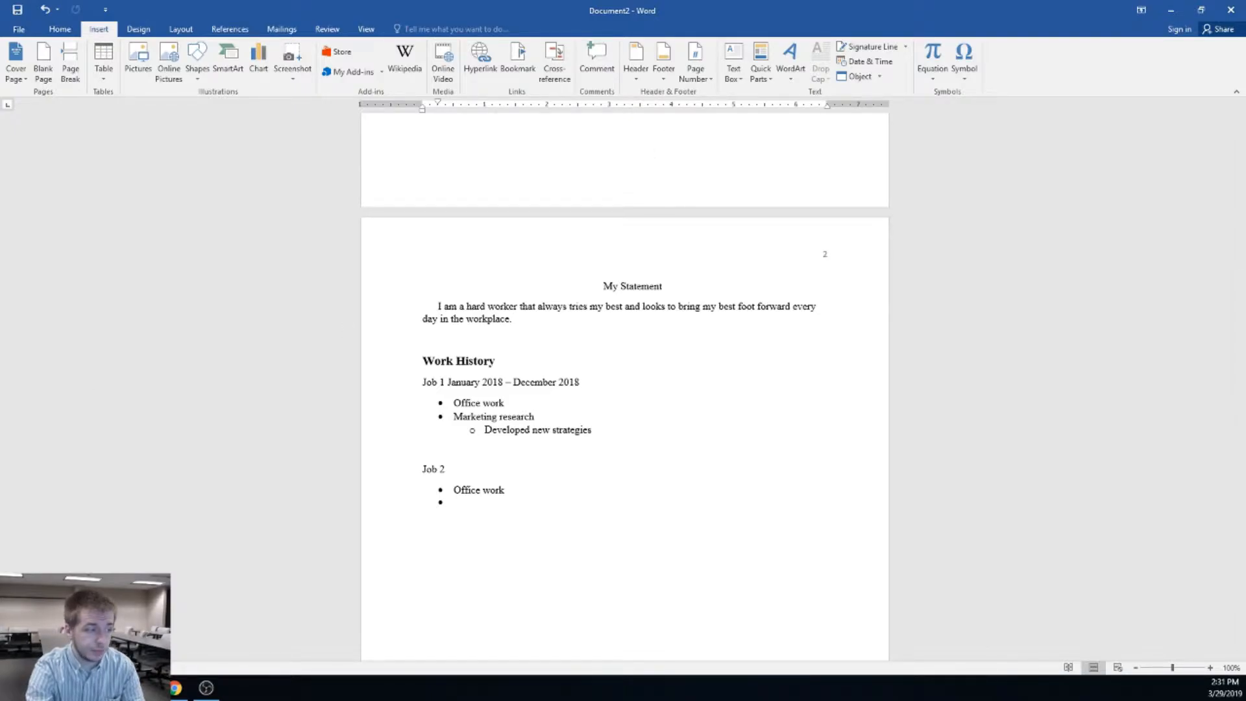
{"action": "key", "text": "alt+Tab"}
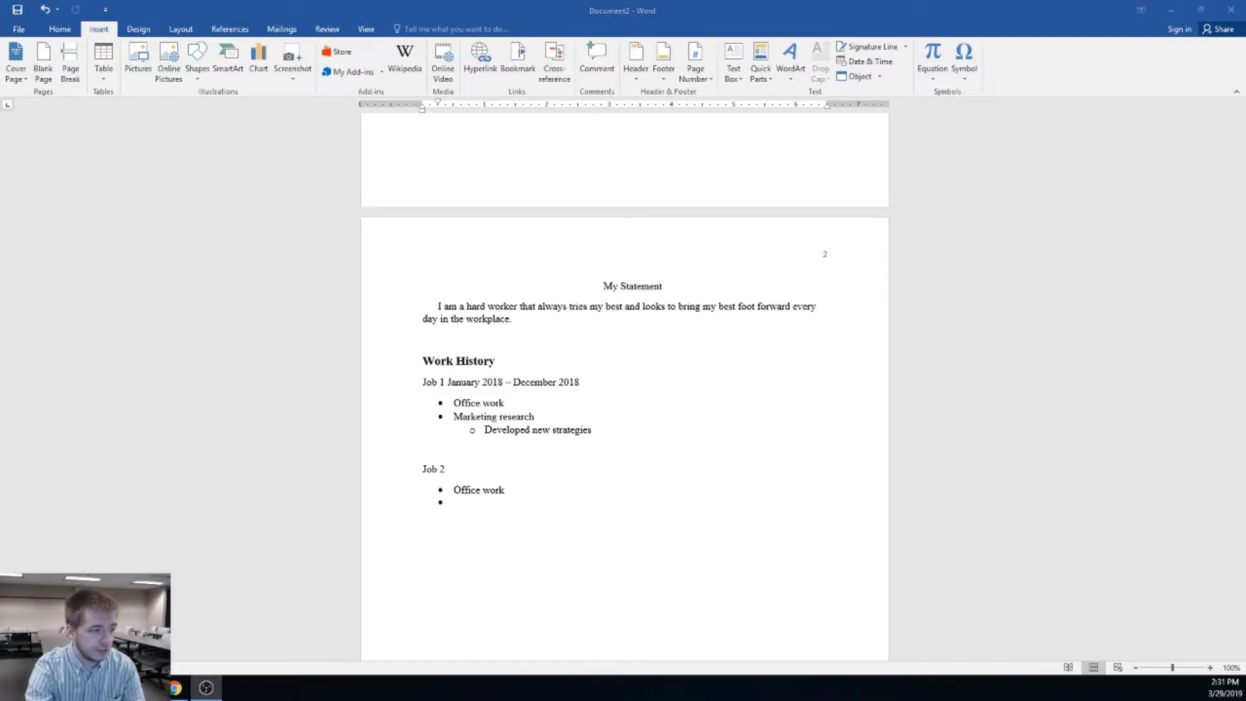
{"action": "key", "text": "alt+Tab"}
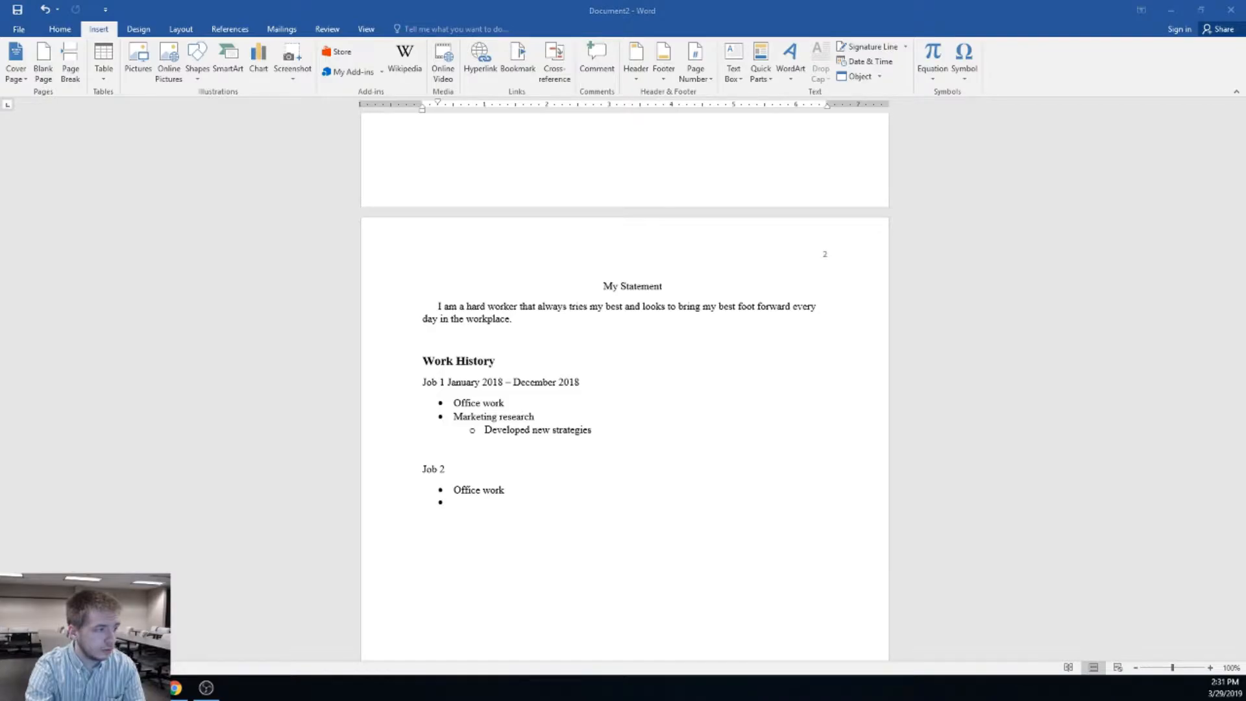
{"action": "left_click", "coordinate": [504, 497]}
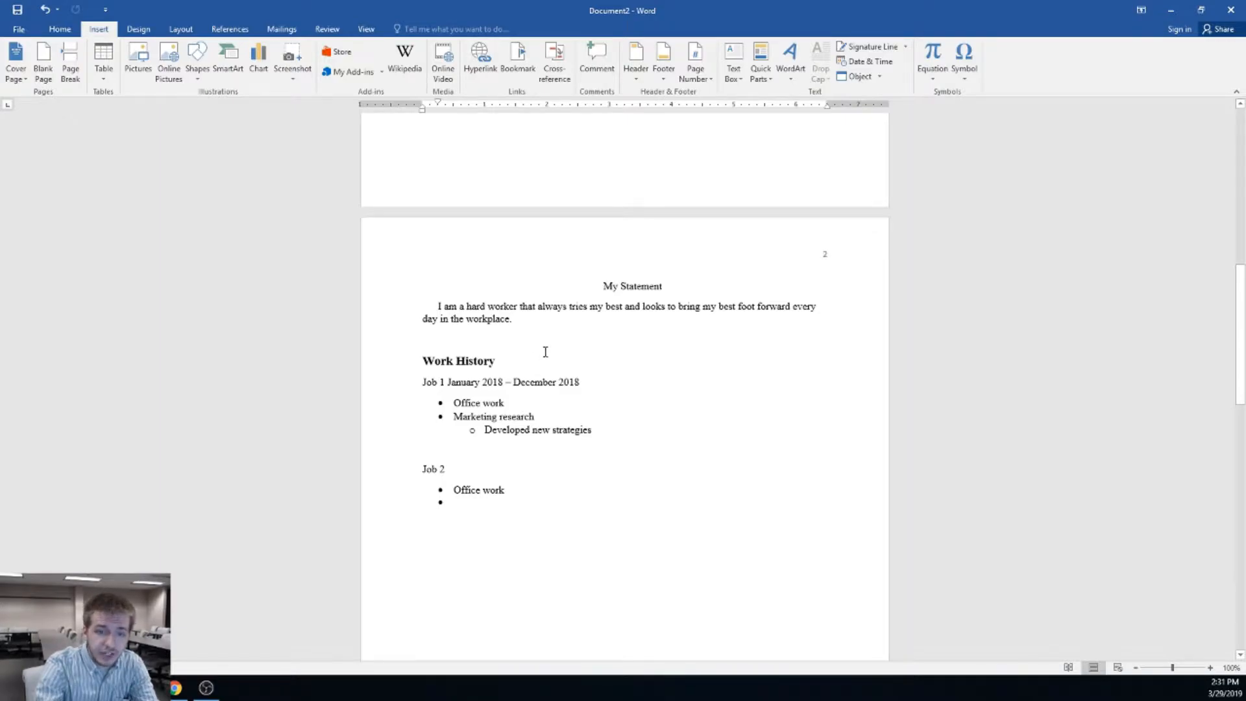
Check the font list from the Home ribbon, keeping Times New Roman unchanged
{"action": "left_click_drag", "start_coordinate": [514, 363], "coordinate": [435, 364]}
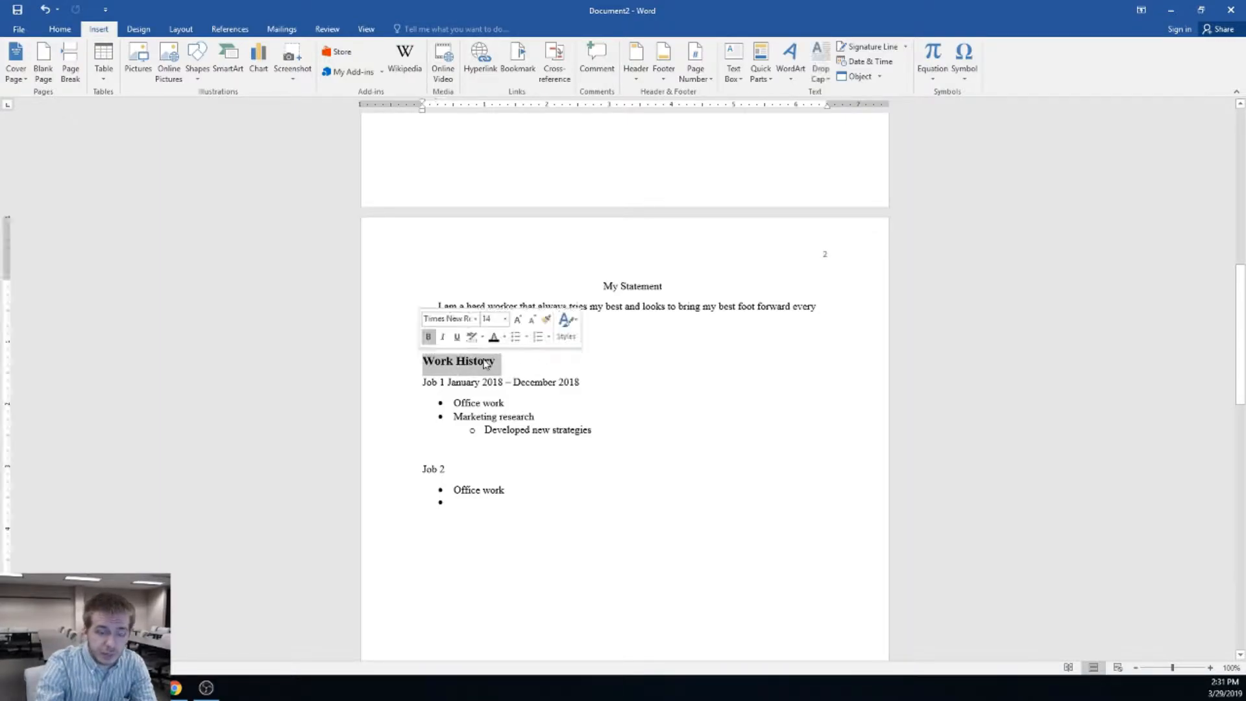
{"action": "left_click", "coordinate": [67, 30]}
{"action": "left_click", "coordinate": [554, 511]}
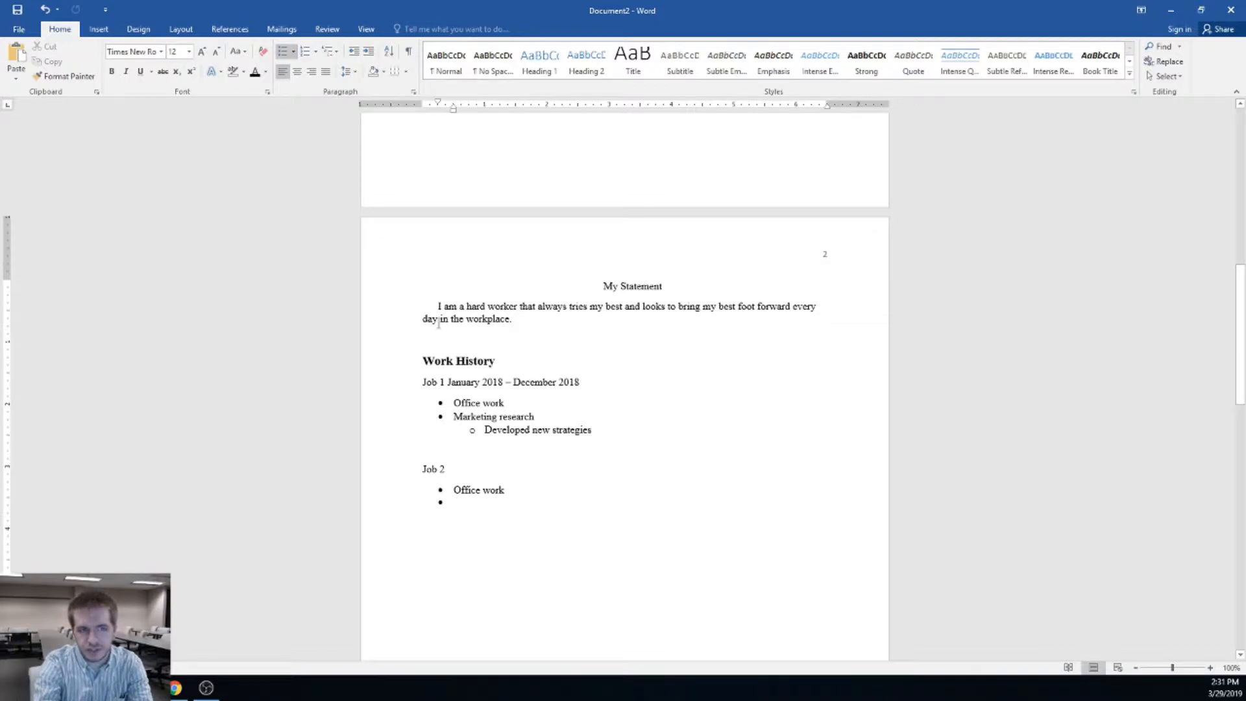
{"action": "left_click", "coordinate": [160, 52]}
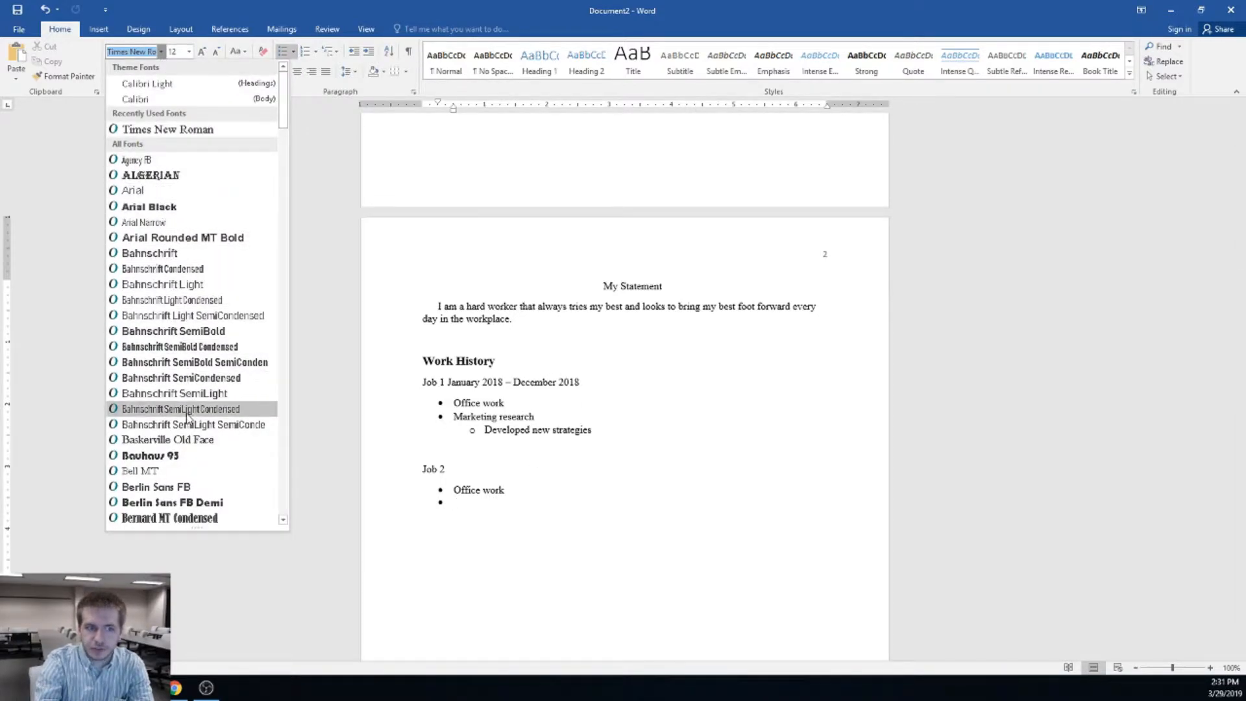
{"action": "left_click", "coordinate": [624, 526]}
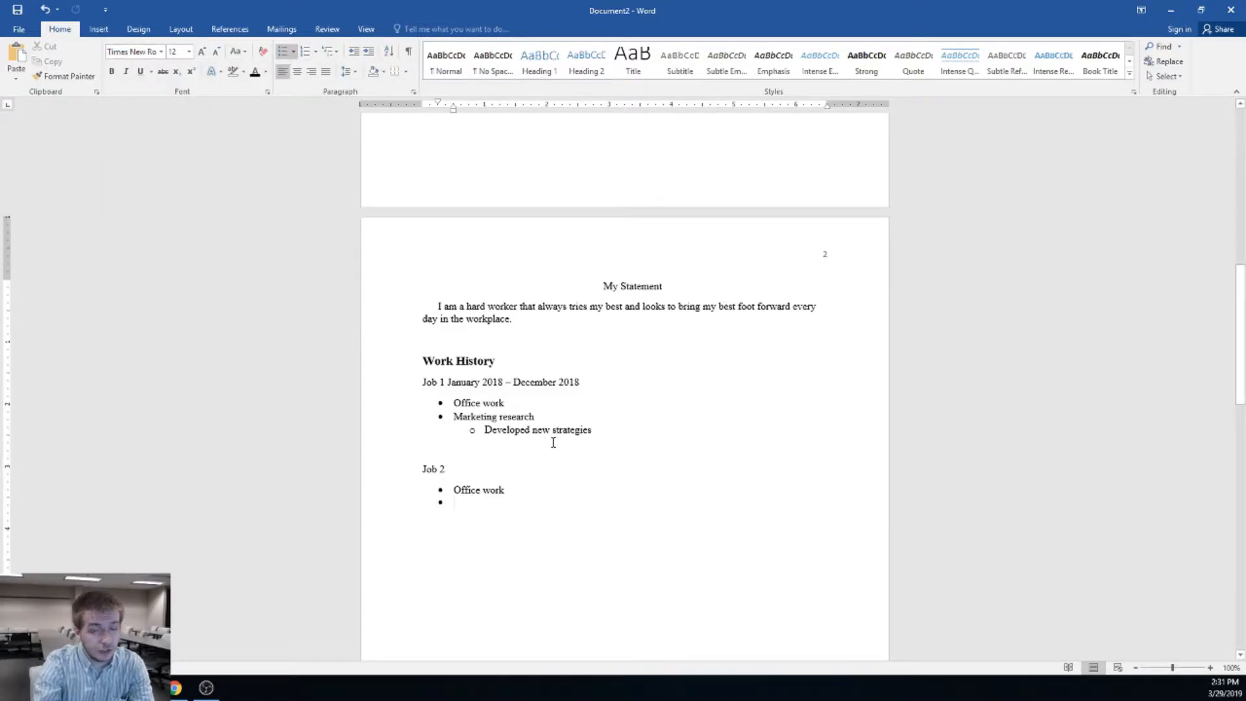
{"action": "scroll", "coordinate": [589, 480], "scroll_direction": "up", "scroll_amount": 3}
{"action": "scroll", "coordinate": [590, 499], "scroll_direction": "down", "scroll_amount": 4}
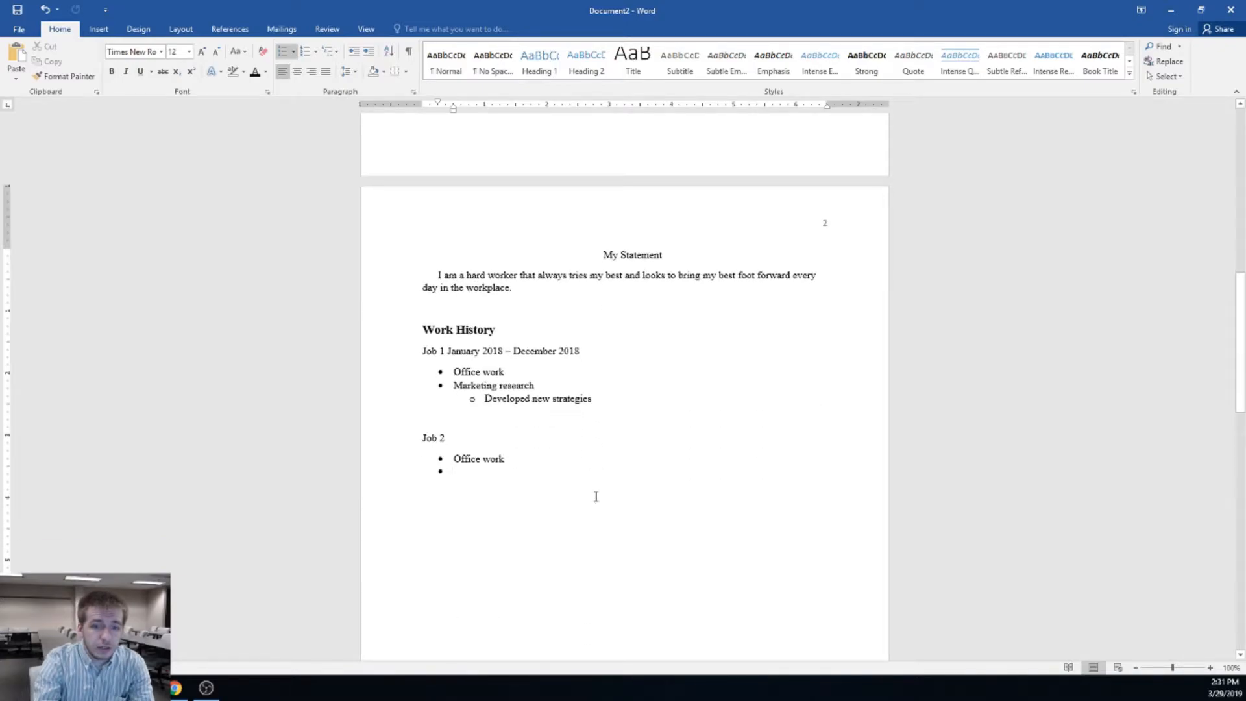
Underline the My Statement heading on page 2
{"action": "left_click_drag", "start_coordinate": [655, 266], "coordinate": [605, 258]}
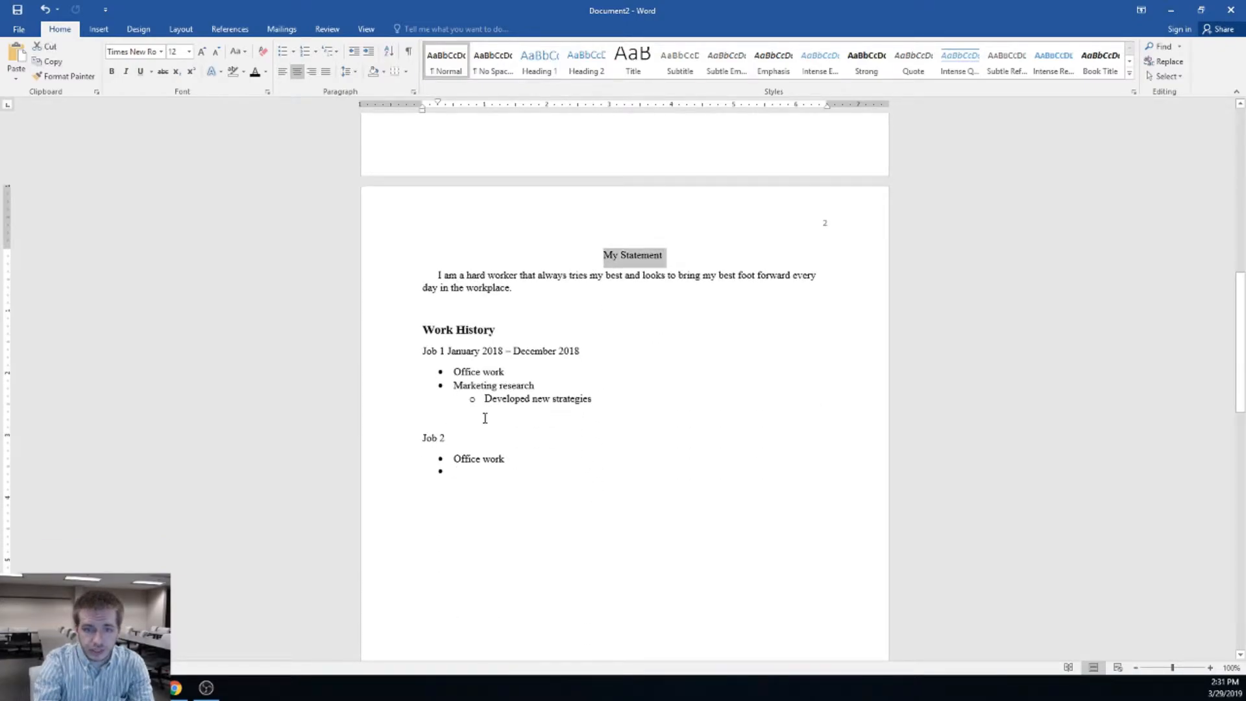
{"action": "left_click", "coordinate": [140, 71]}
{"action": "left_click", "coordinate": [610, 387]}
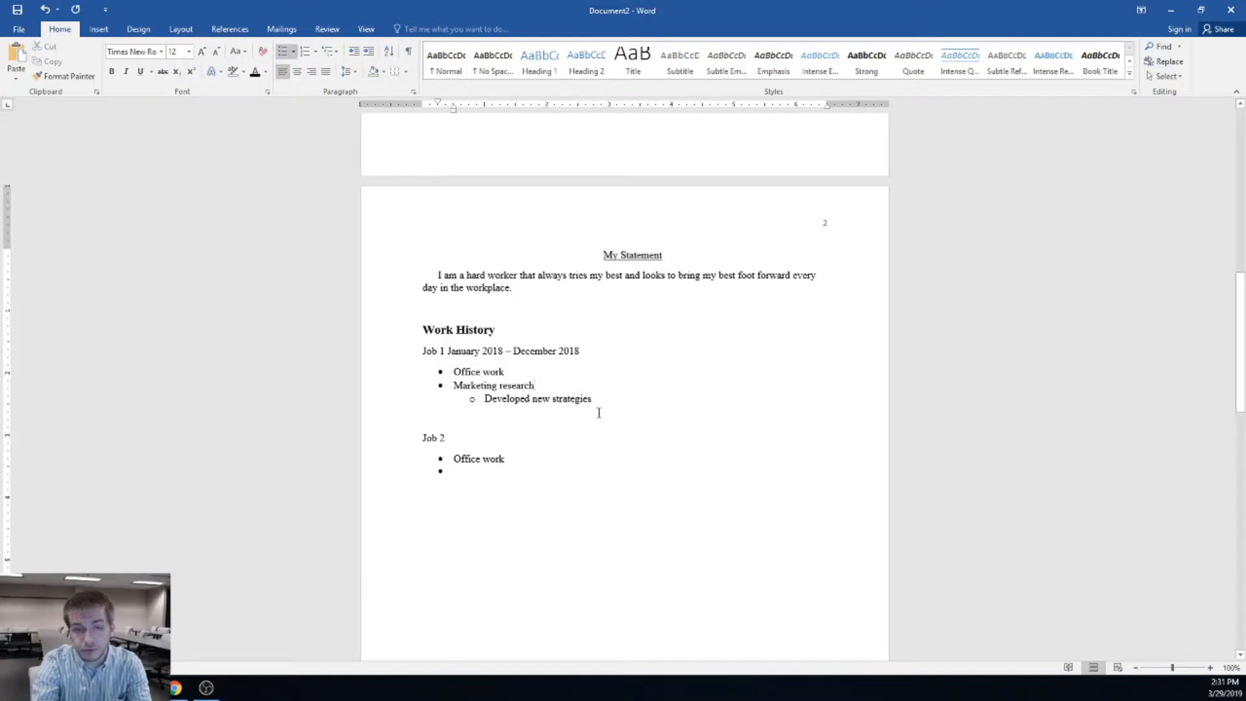
{"action": "scroll", "coordinate": [595, 413], "scroll_direction": "up", "scroll_amount": 9}
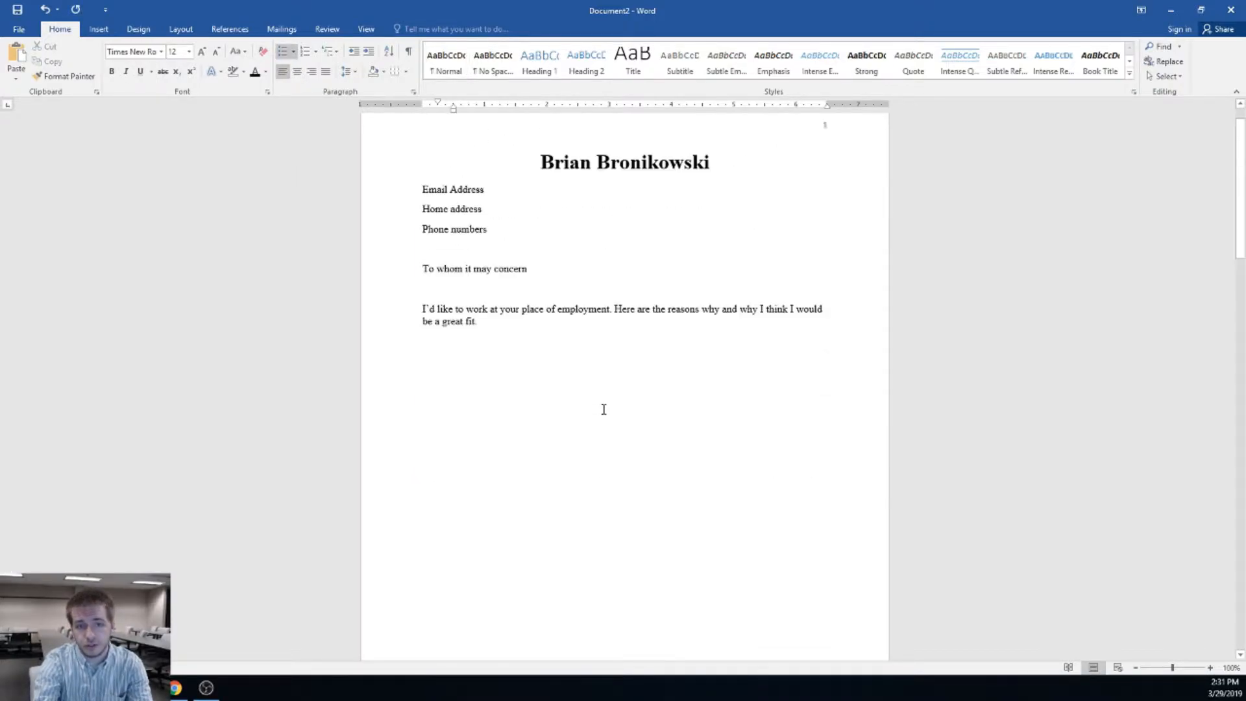
Scroll through the résumé and bring up the Review ribbon's proofing commands
{"action": "scroll", "coordinate": [604, 408], "scroll_direction": "down", "scroll_amount": 3}
{"action": "scroll", "coordinate": [606, 408], "scroll_direction": "down", "scroll_amount": 8}
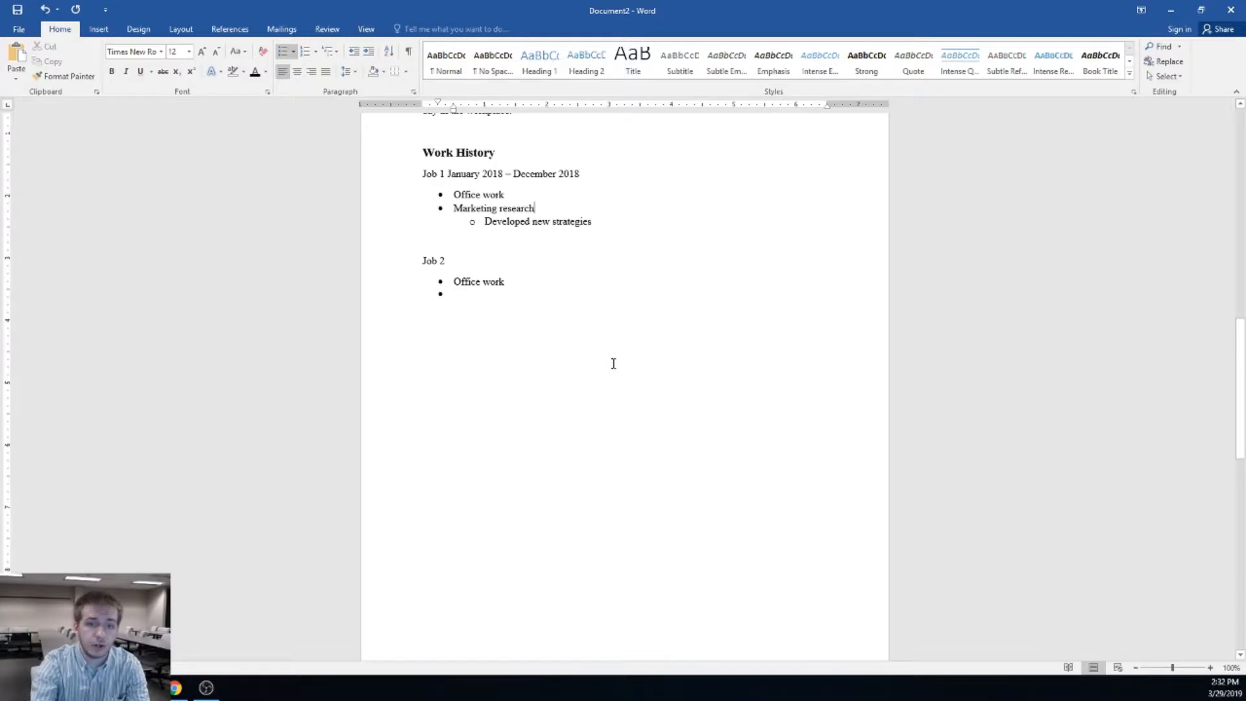
{"action": "scroll", "coordinate": [613, 364], "scroll_direction": "up", "scroll_amount": 5}
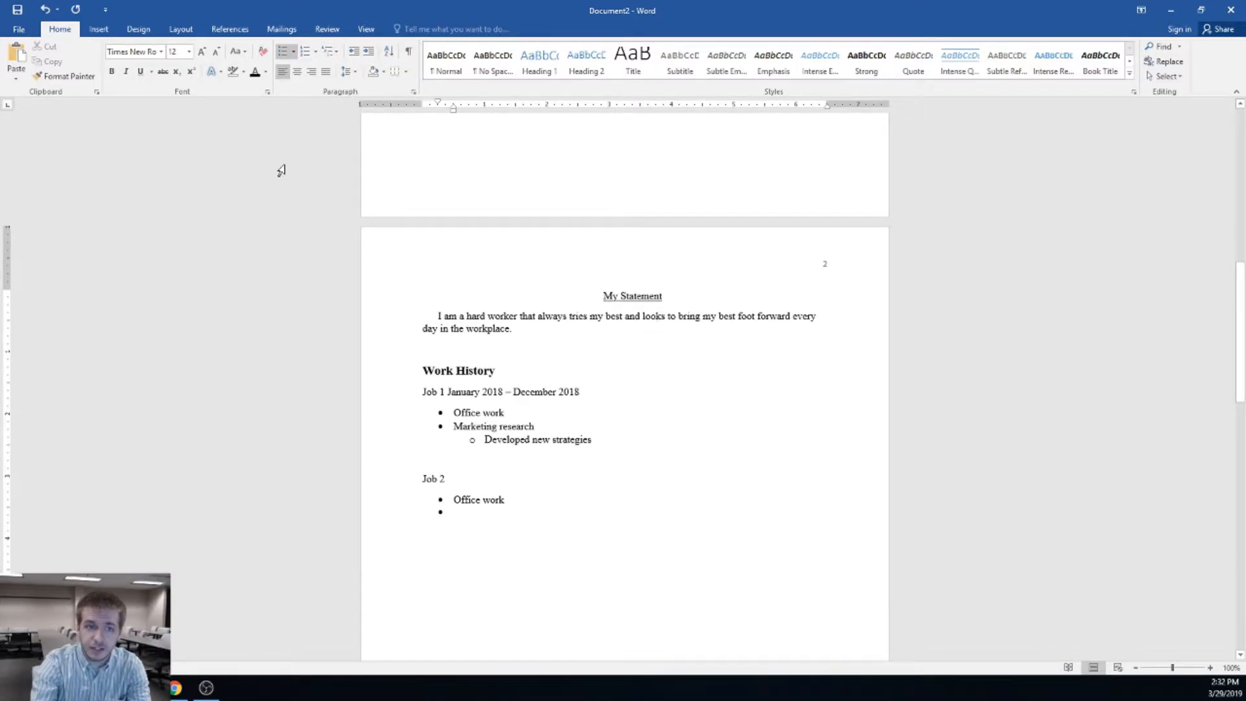
{"action": "left_click", "coordinate": [326, 28]}
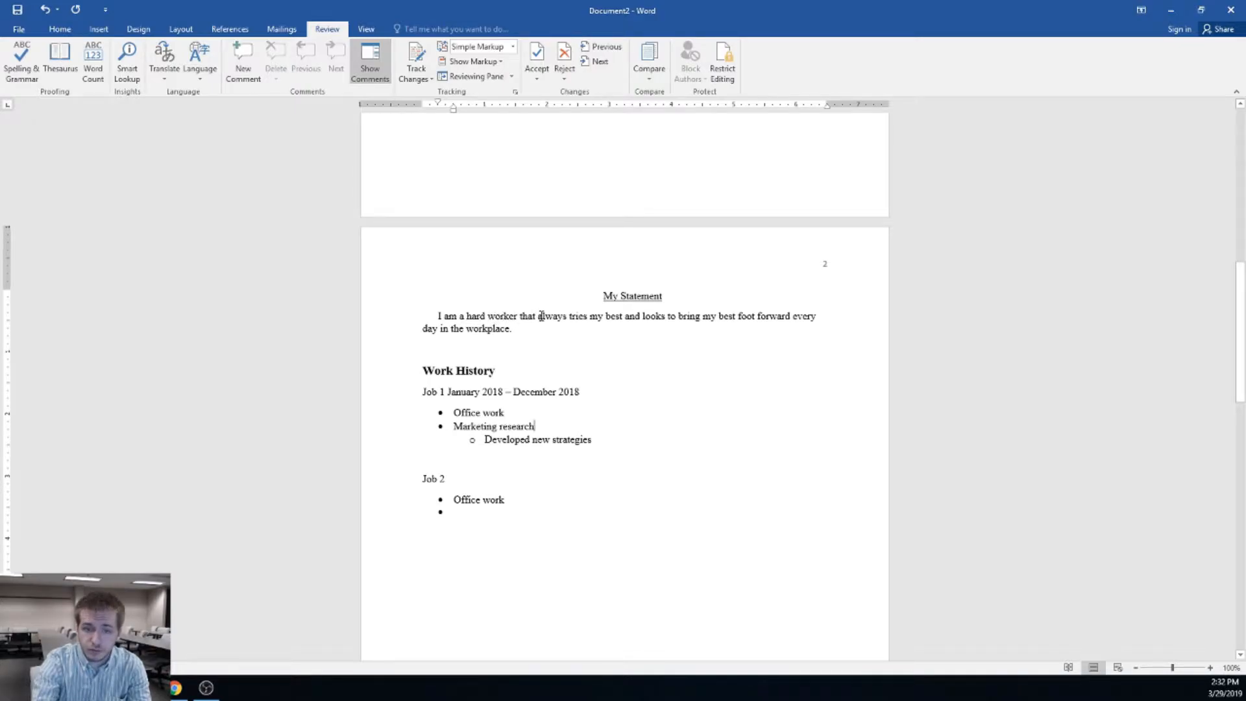
{"action": "left_click_drag", "start_coordinate": [510, 329], "coordinate": [466, 331]}
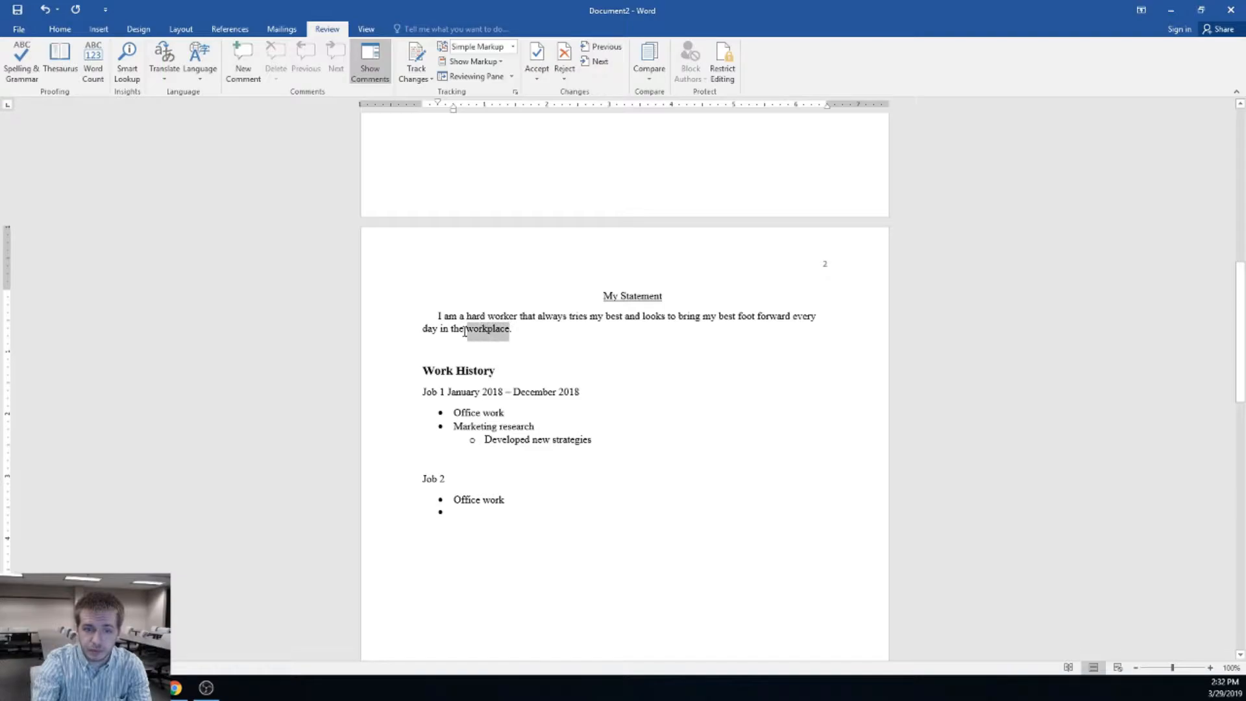
{"action": "left_click", "coordinate": [488, 328]}
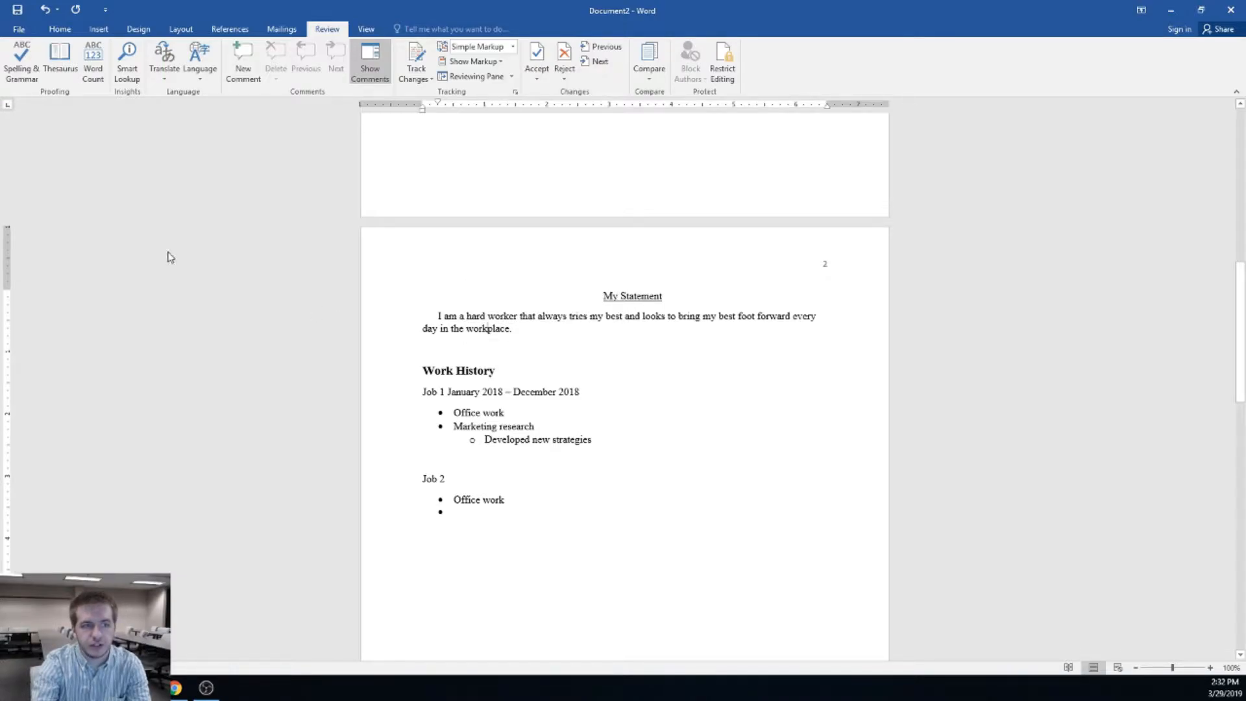
{"action": "left_click", "coordinate": [60, 58]}
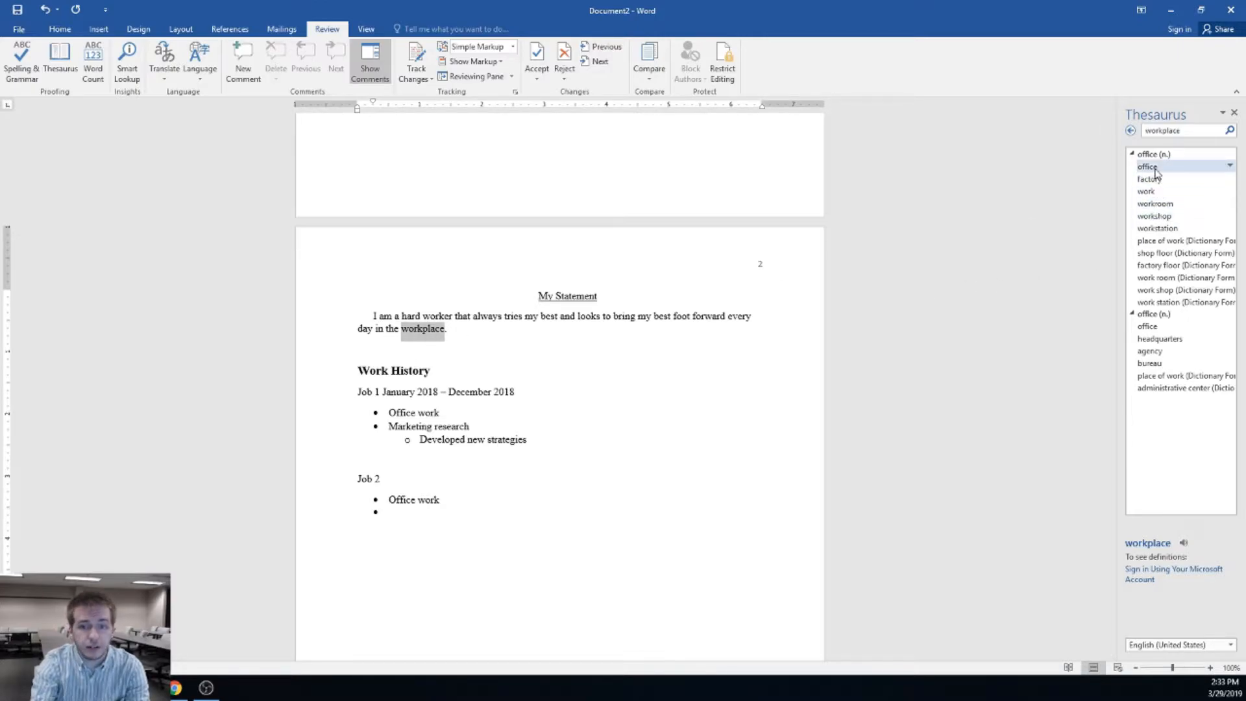
{"action": "left_click", "coordinate": [1233, 113]}
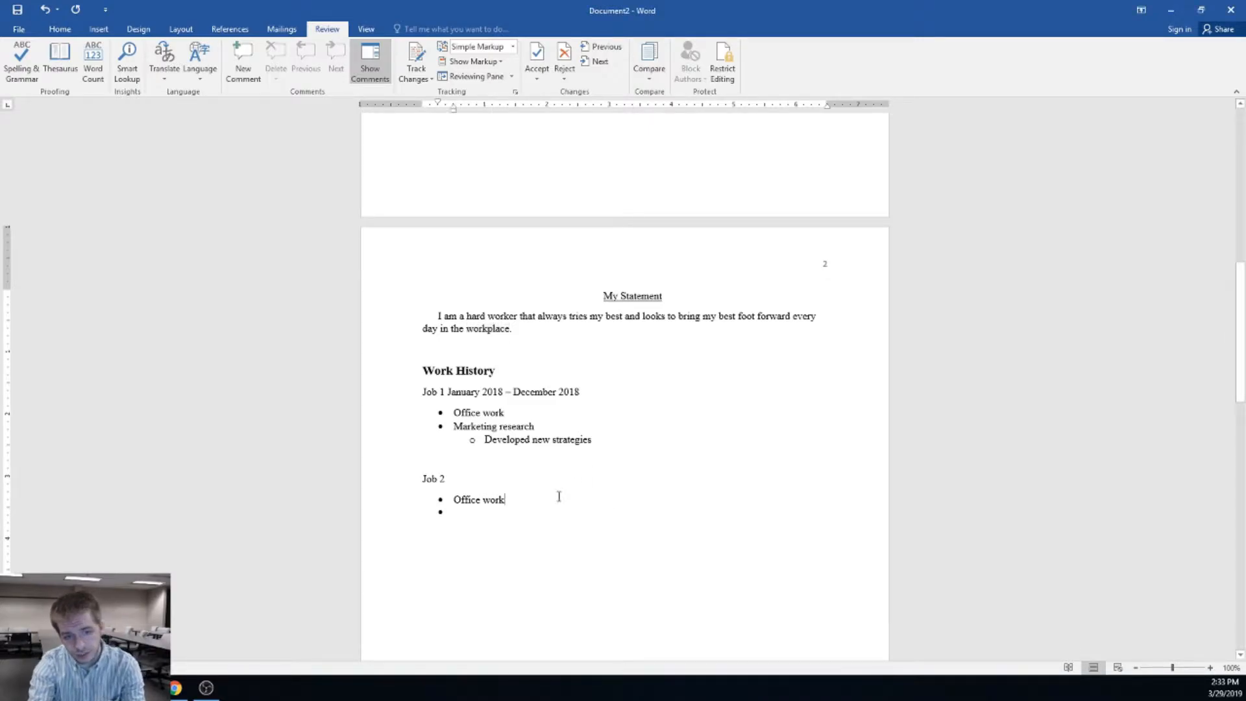
Remove the bullet from the empty line under Job 2's Office work
{"action": "scroll", "coordinate": [517, 400], "scroll_direction": "down", "scroll_amount": 1}
{"action": "scroll", "coordinate": [518, 401], "scroll_direction": "down", "scroll_amount": 4}
{"action": "left_click", "coordinate": [537, 359]}
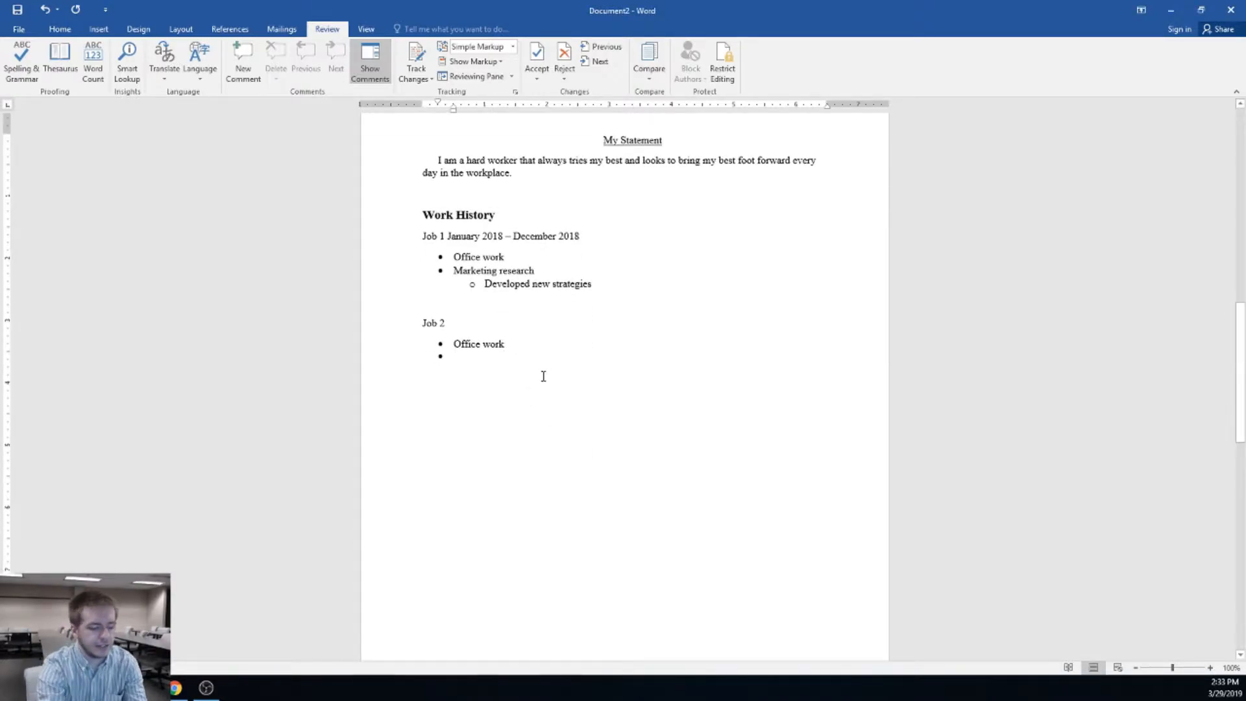
{"action": "key", "text": "Return"}
{"action": "key", "text": "Return"}
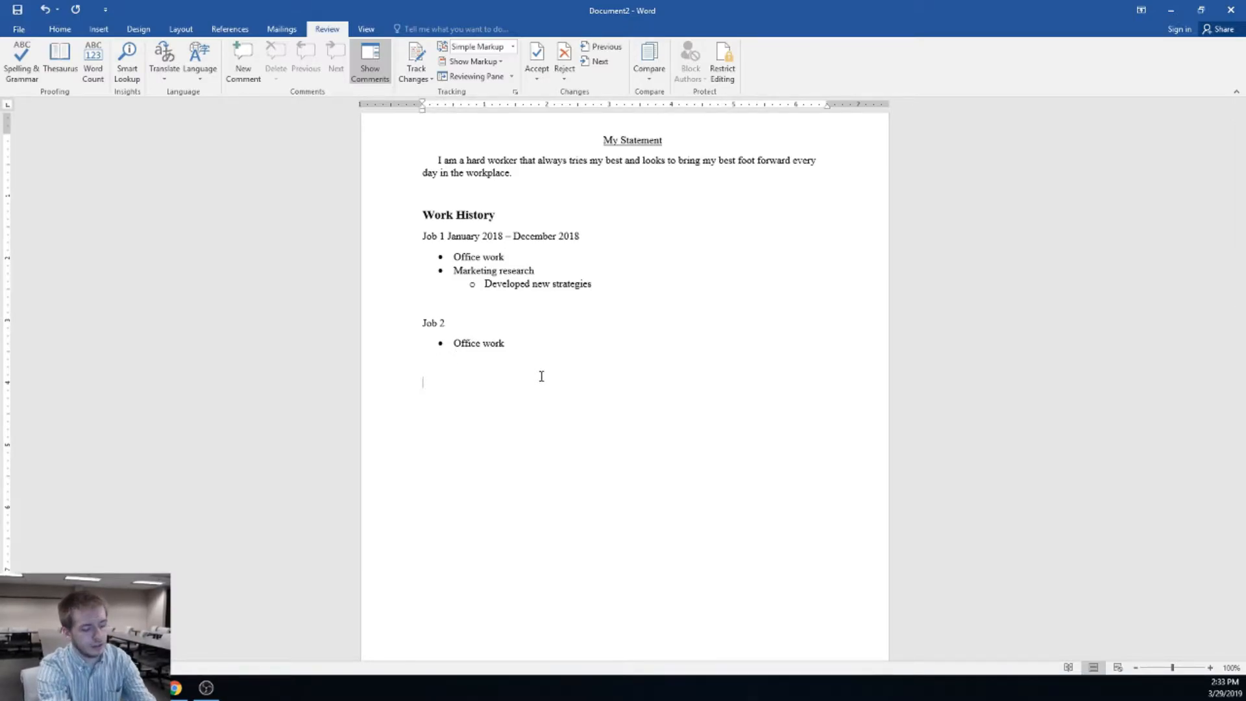
Use Format Painter between Work History and the empty line, leaving the heading plain 12 pt
{"action": "left_click", "coordinate": [57, 29]}
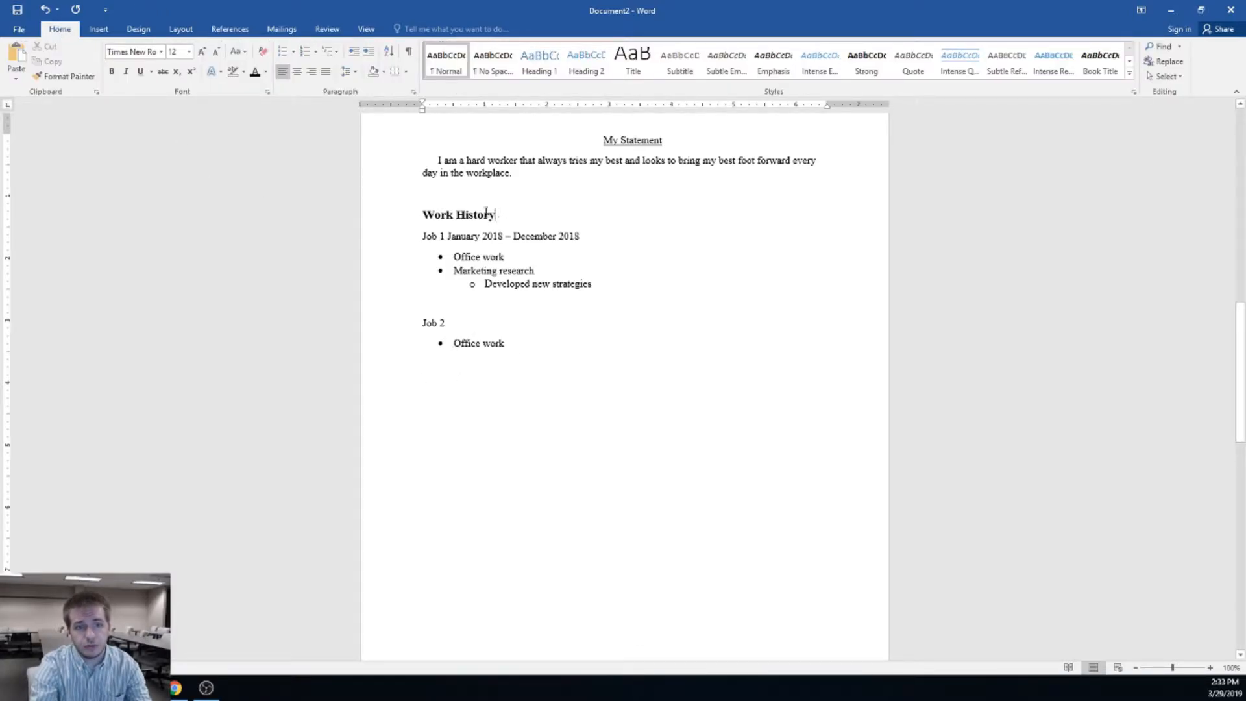
{"action": "left_click_drag", "start_coordinate": [499, 214], "coordinate": [419, 216]}
{"action": "left_click", "coordinate": [58, 76]}
{"action": "left_click", "coordinate": [439, 364]}
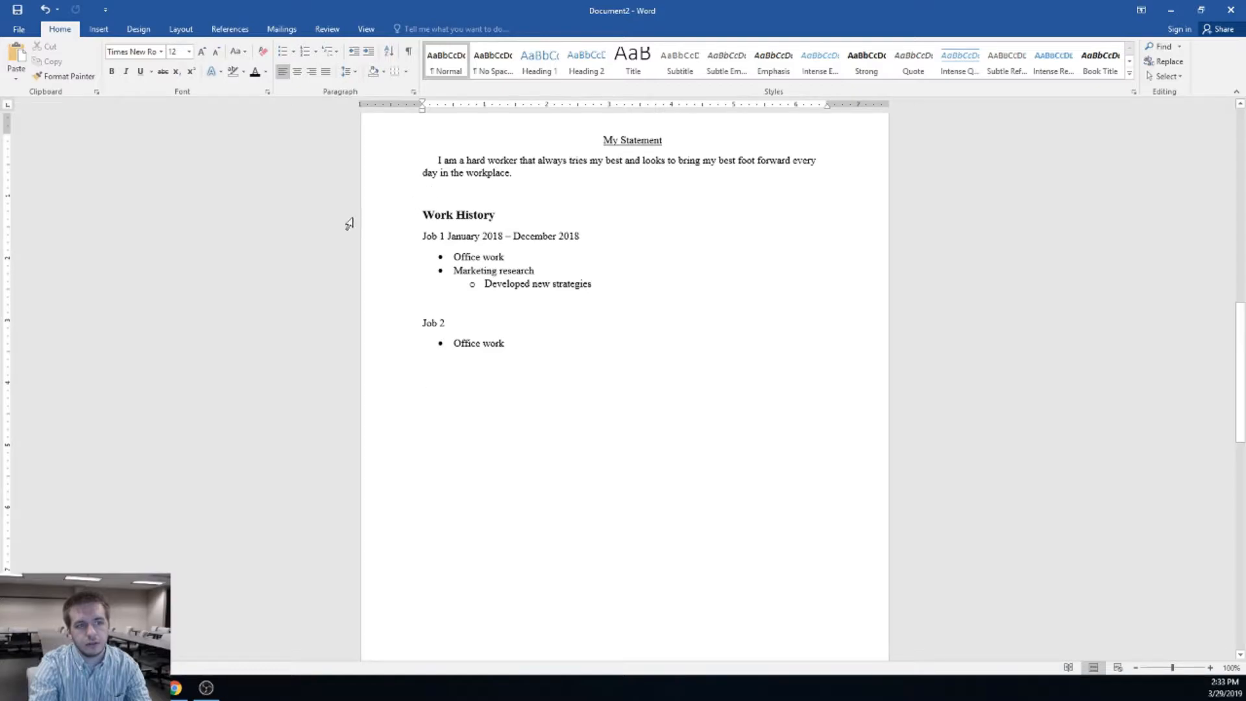
{"action": "left_click", "coordinate": [61, 76]}
{"action": "left_click_drag", "start_coordinate": [513, 214], "coordinate": [410, 215]}
Reformat the Work History heading as 14 pt bold
{"action": "left_click_drag", "start_coordinate": [493, 210], "coordinate": [399, 216]}
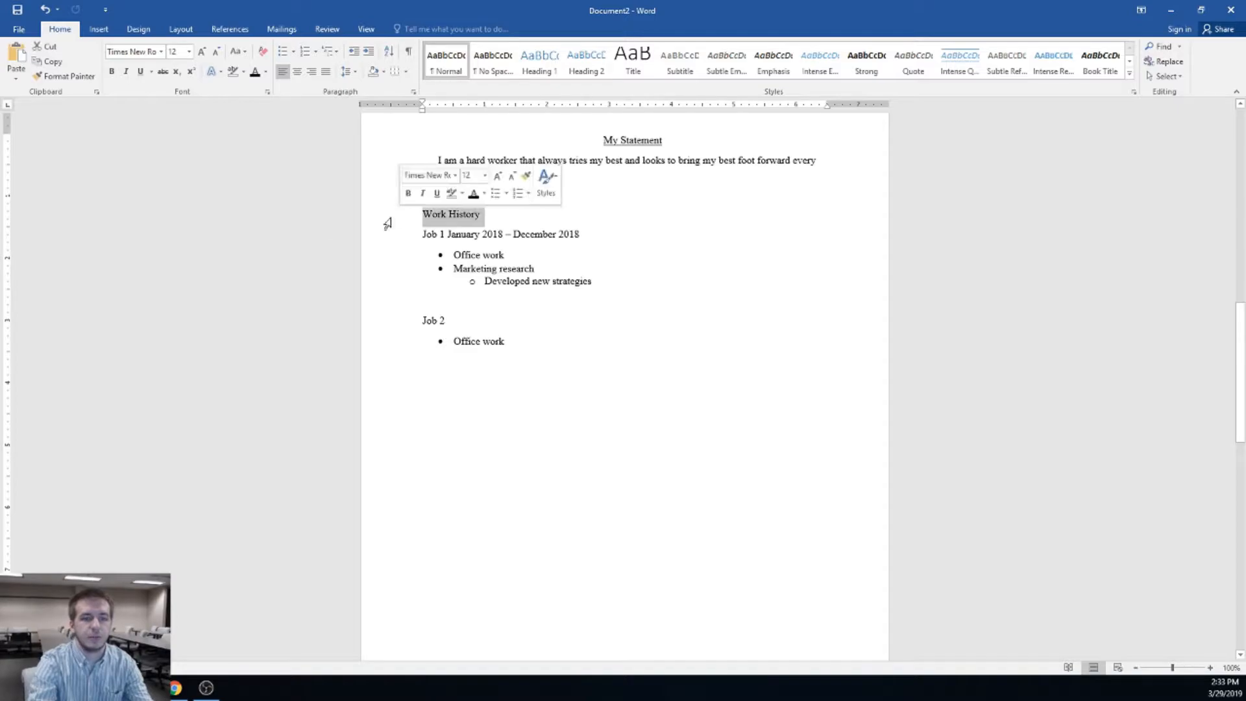
{"action": "left_click", "coordinate": [189, 51]}
{"action": "left_click", "coordinate": [183, 127]}
{"action": "left_click", "coordinate": [113, 71]}
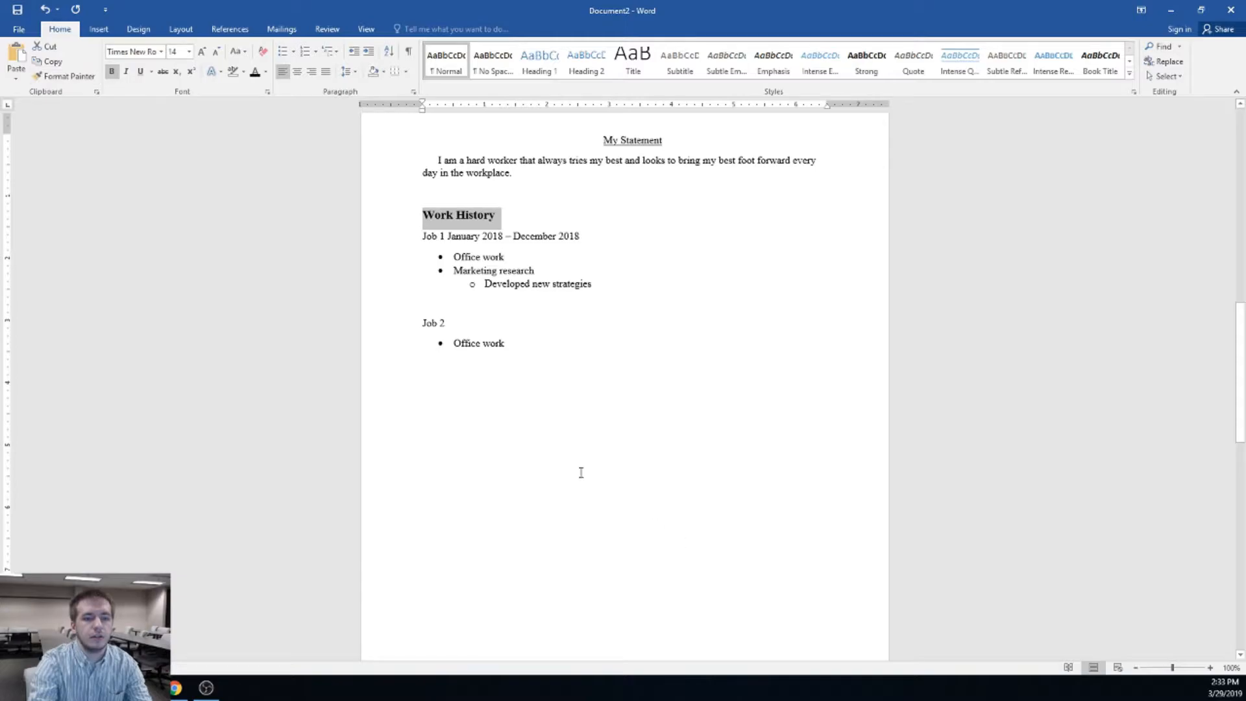
{"action": "left_click", "coordinate": [547, 455]}
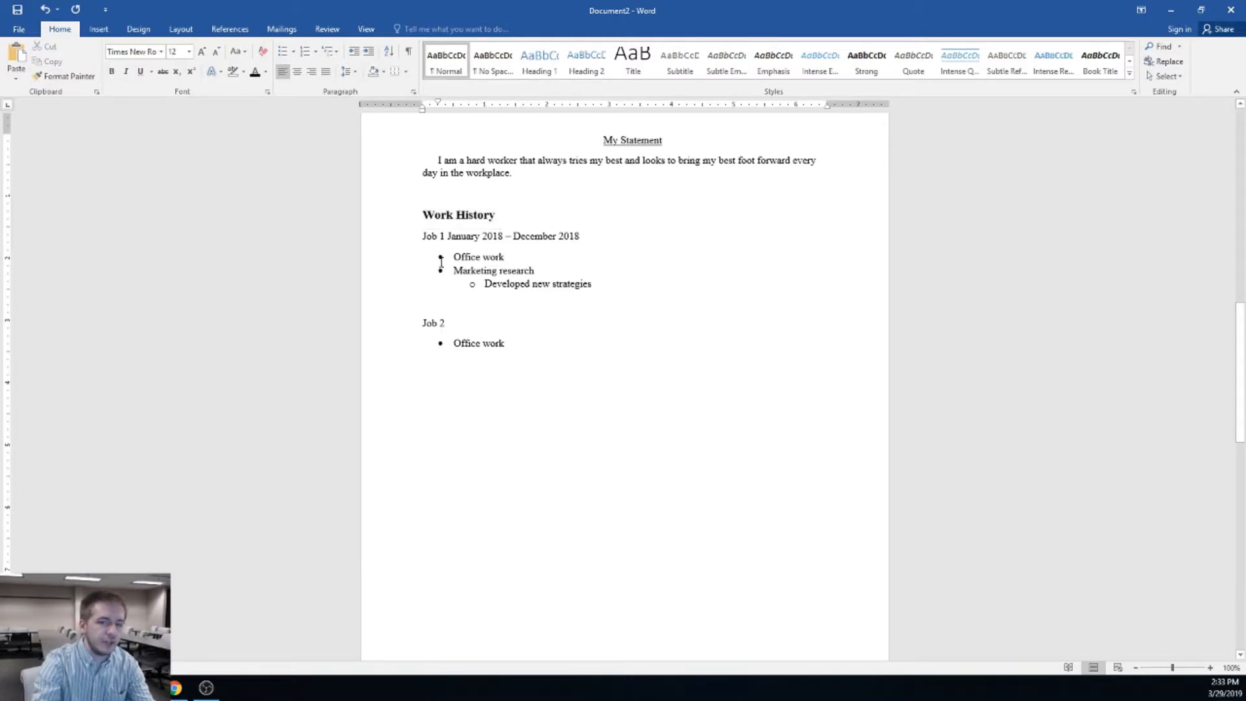
Type 'Education' at the left margin on the blank line below Job 2
{"action": "left_click", "coordinate": [436, 403]}
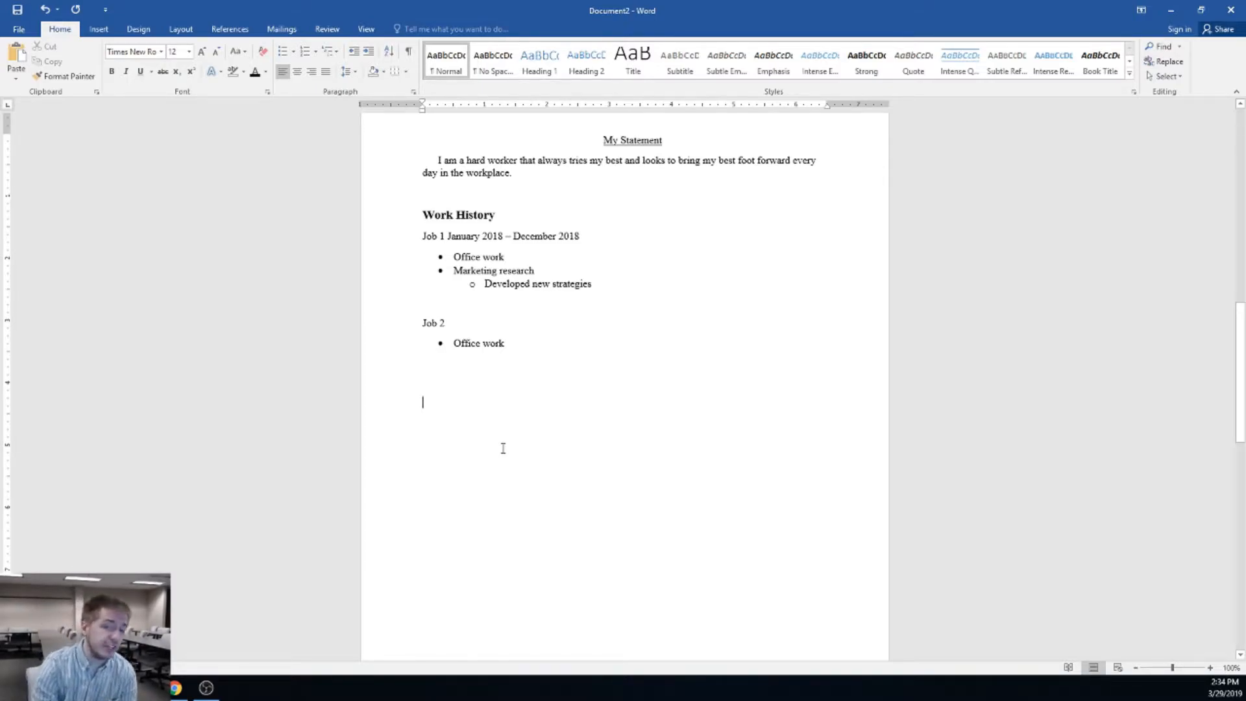
{"action": "type", "text": "E"}
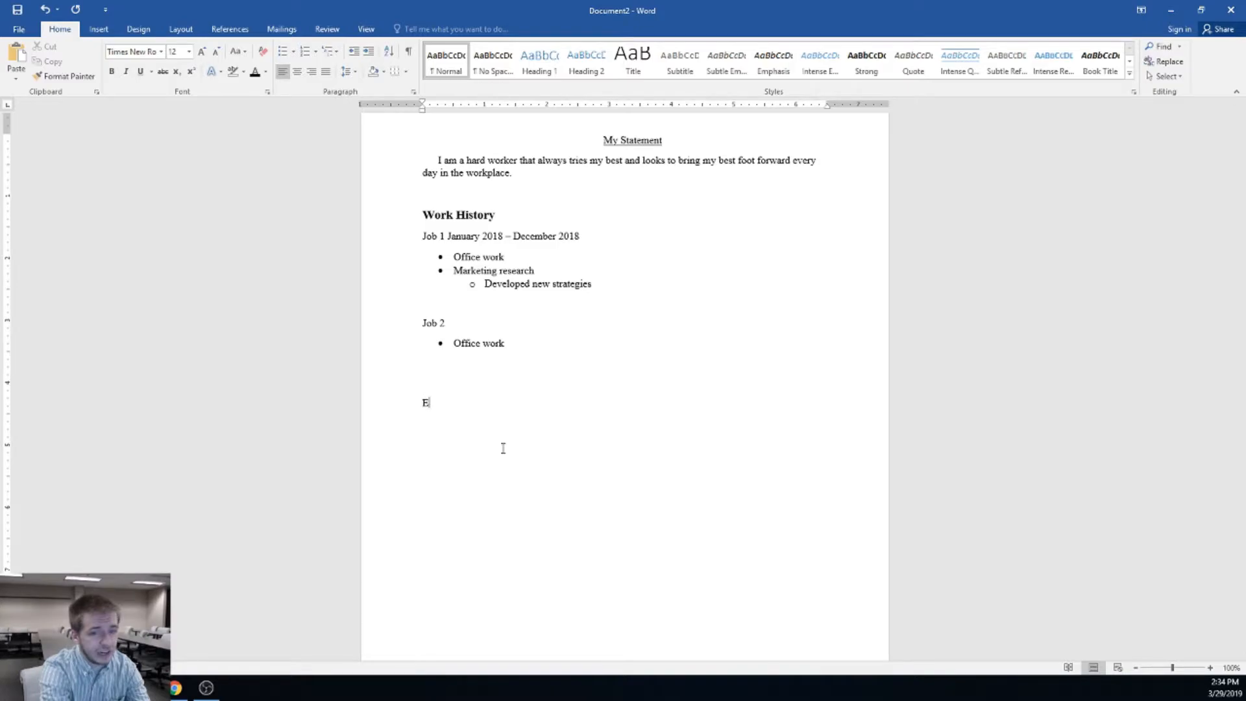
{"action": "type", "text": "ducation"}
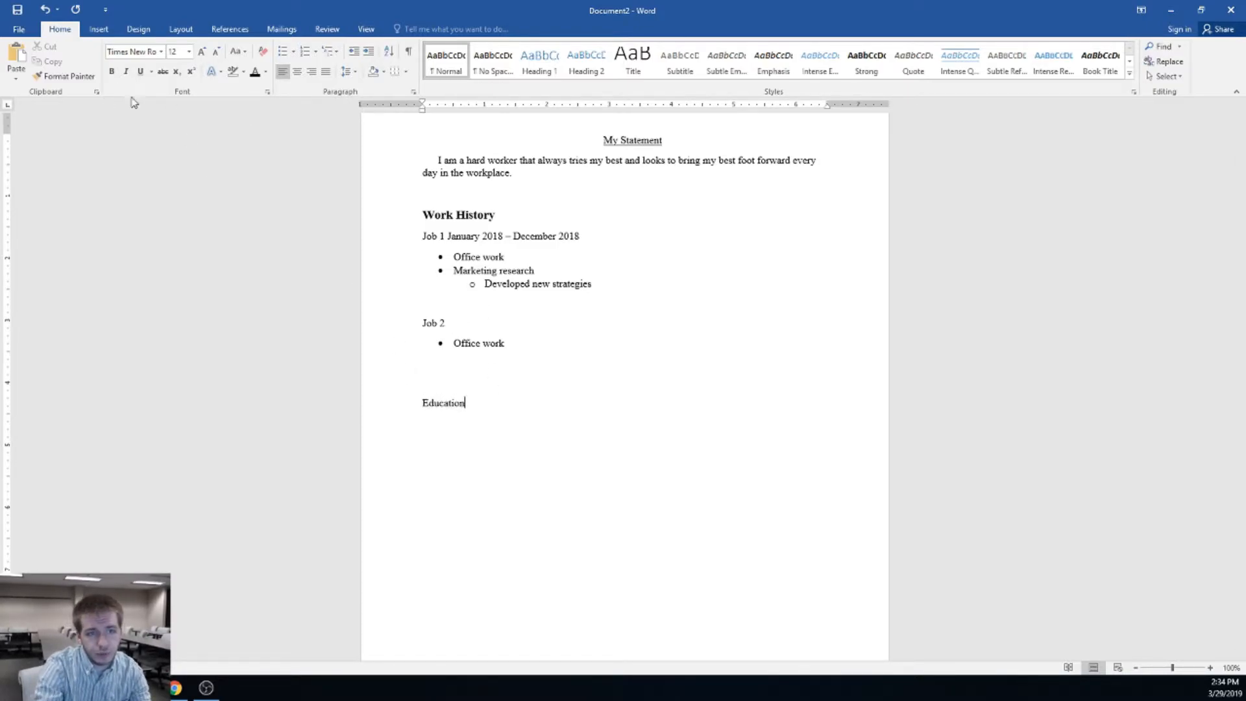
{"action": "left_click_drag", "start_coordinate": [474, 405], "coordinate": [418, 396]}
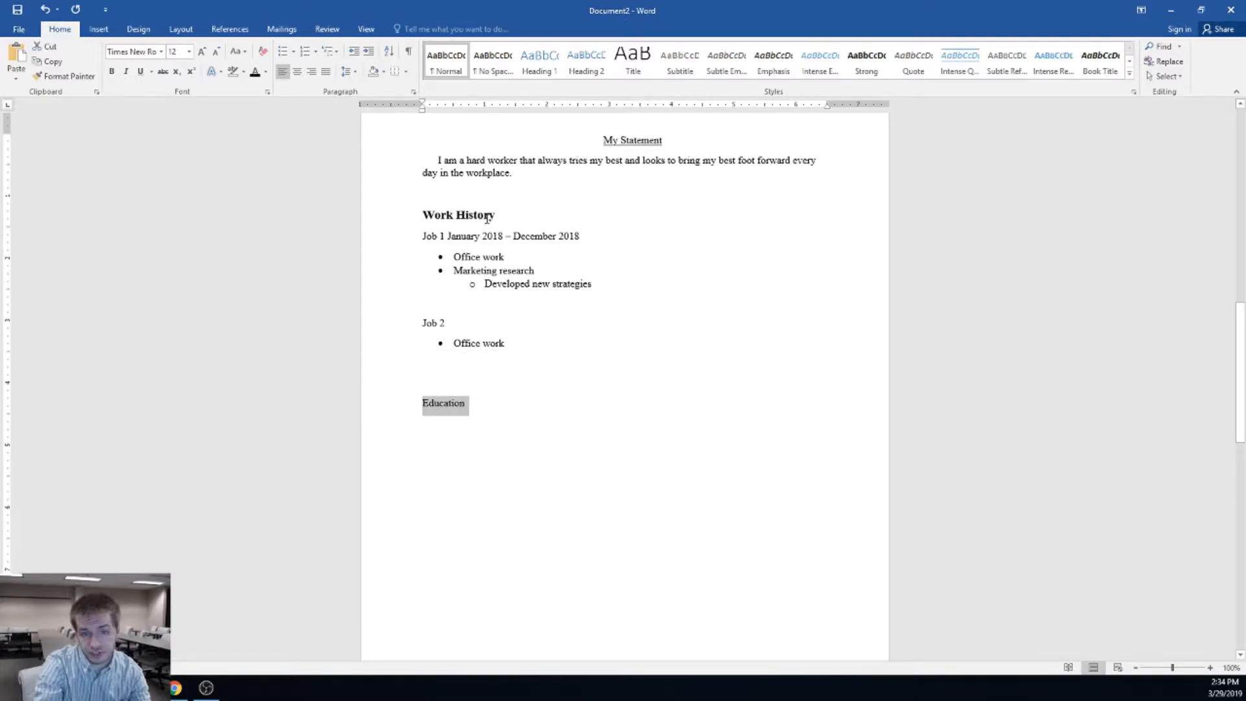
{"action": "left_click_drag", "start_coordinate": [507, 211], "coordinate": [419, 214]}
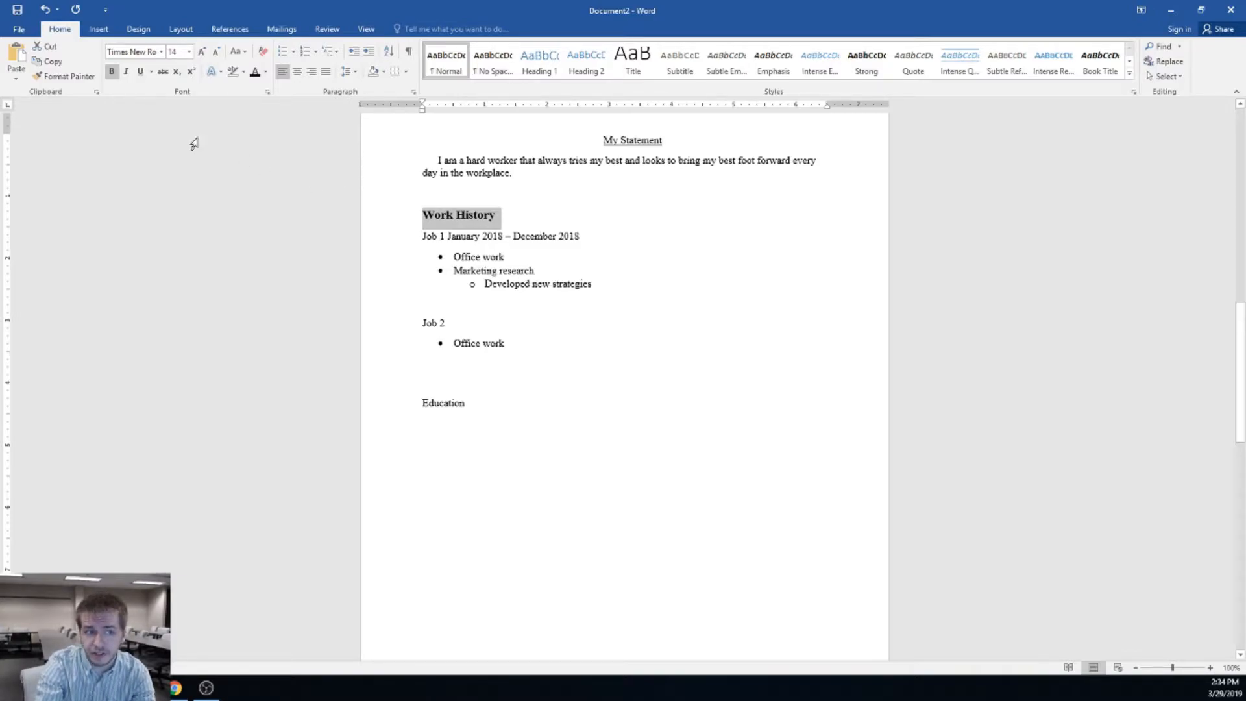
Format-paint Work History's bold 14 pt heading style onto the Education line
{"action": "left_click", "coordinate": [56, 79]}
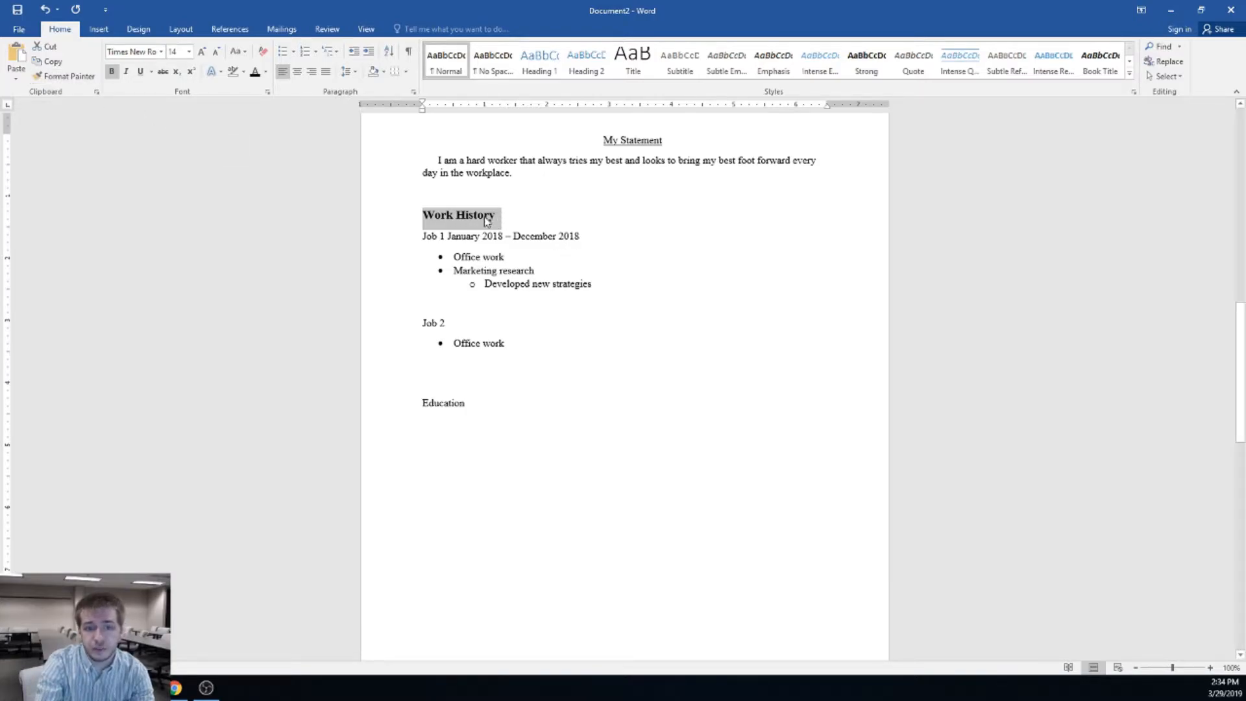
{"action": "left_click", "coordinate": [64, 76]}
{"action": "left_click_drag", "start_coordinate": [477, 404], "coordinate": [411, 406]}
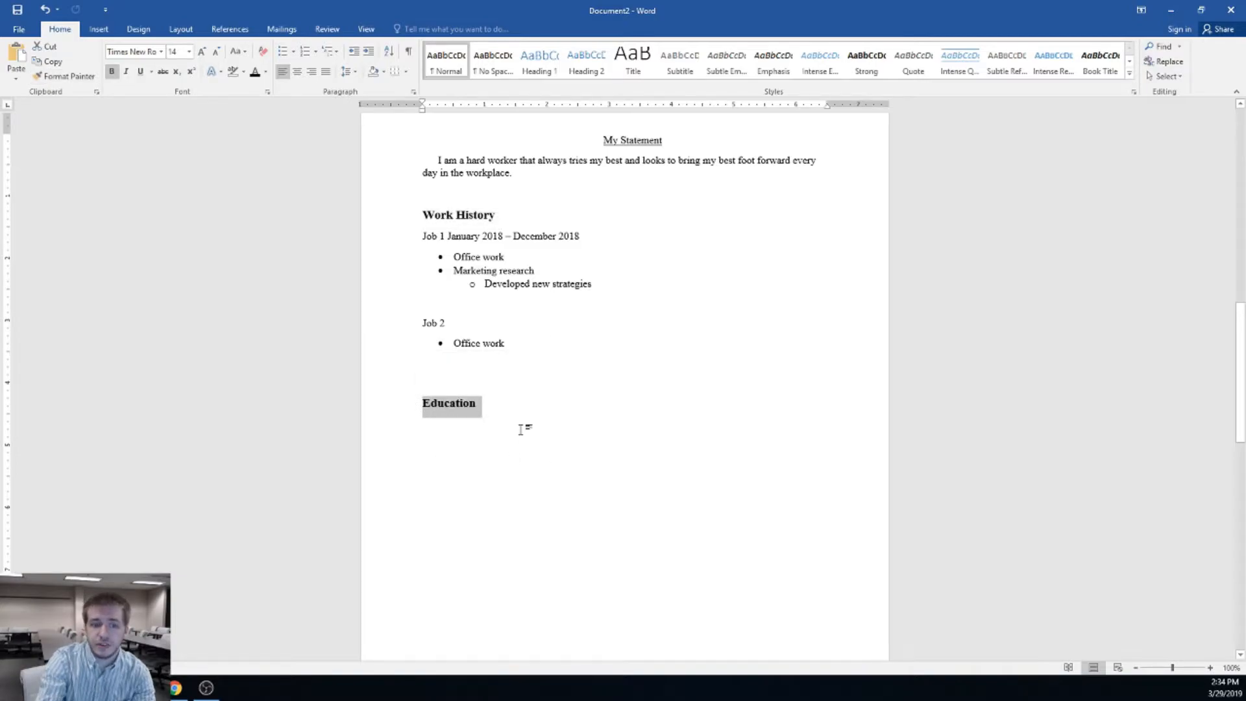
{"action": "left_click", "coordinate": [491, 422]}
{"action": "left_click_drag", "start_coordinate": [500, 214], "coordinate": [421, 215]}
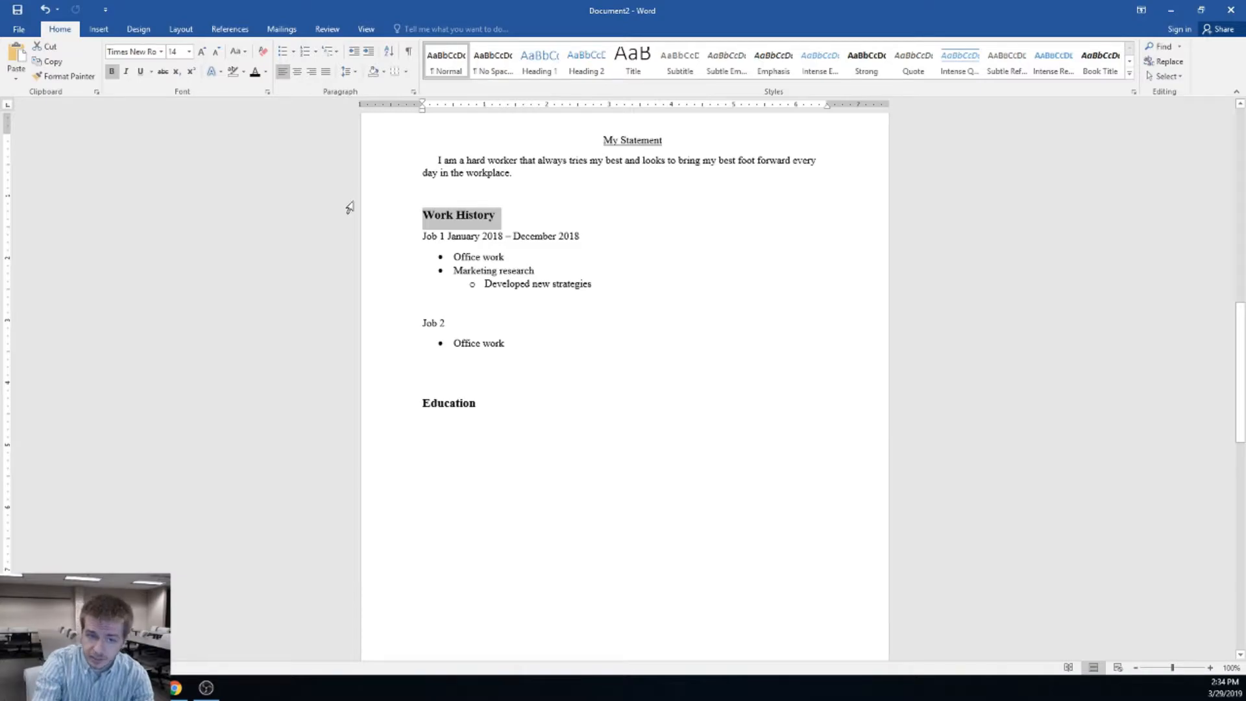
{"action": "left_click", "coordinate": [64, 76]}
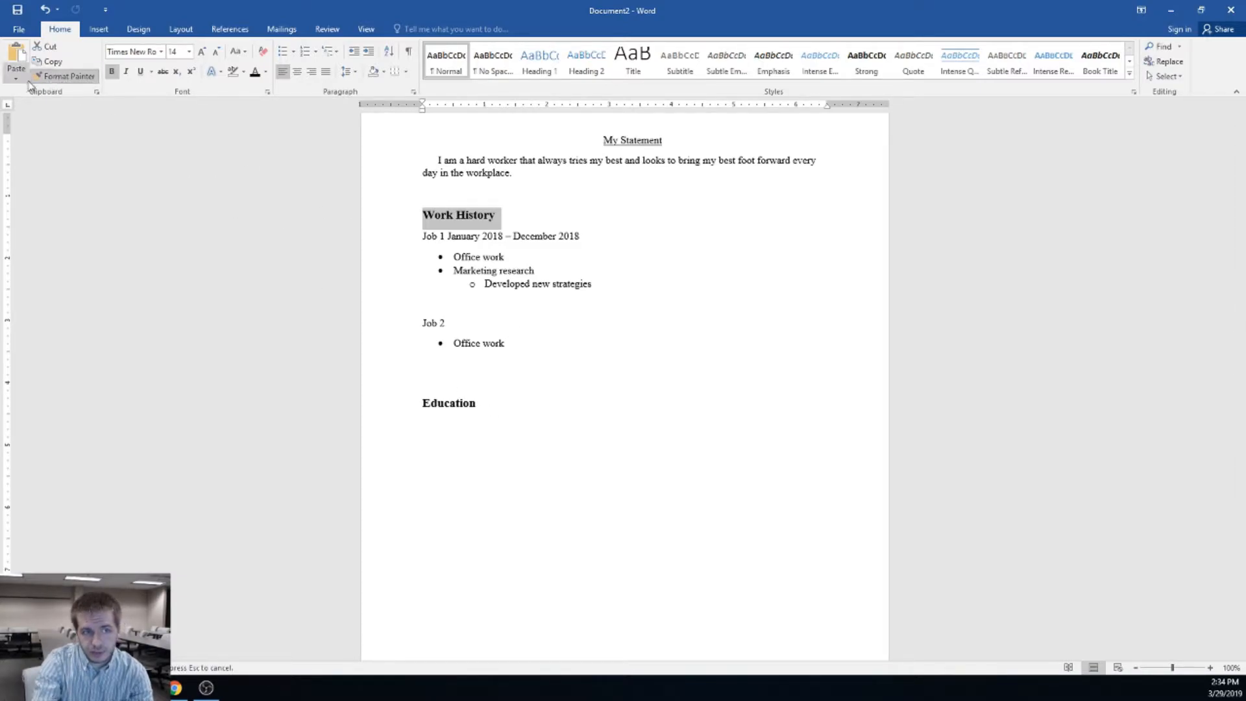
{"action": "left_click_drag", "start_coordinate": [483, 405], "coordinate": [411, 401]}
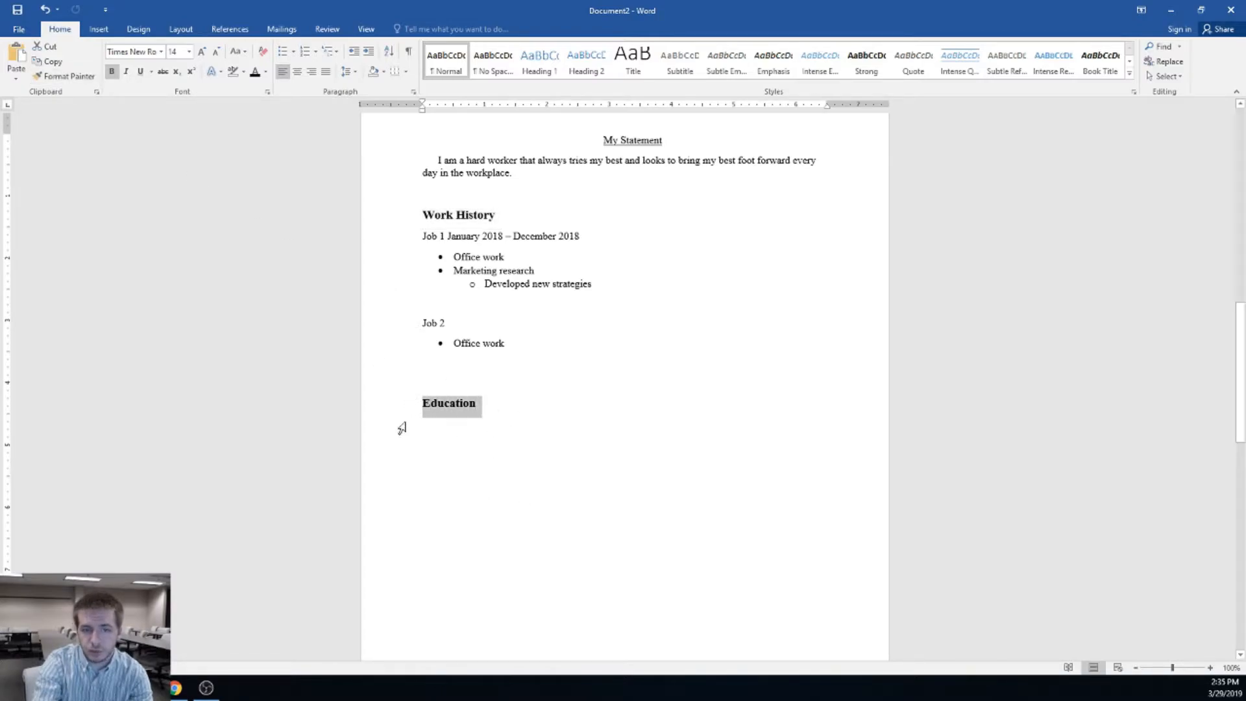
Apply the same heading style to My Statement and centre it
{"action": "left_click_drag", "start_coordinate": [501, 219], "coordinate": [423, 216]}
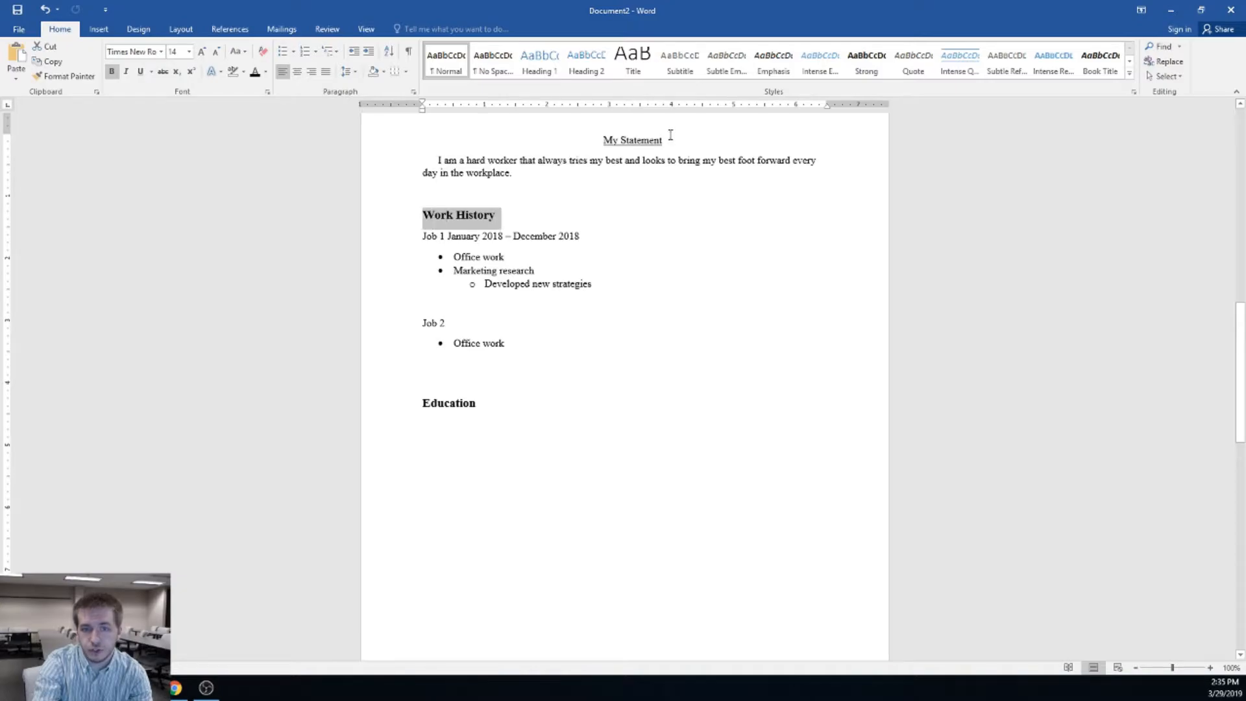
{"action": "left_click", "coordinate": [65, 76]}
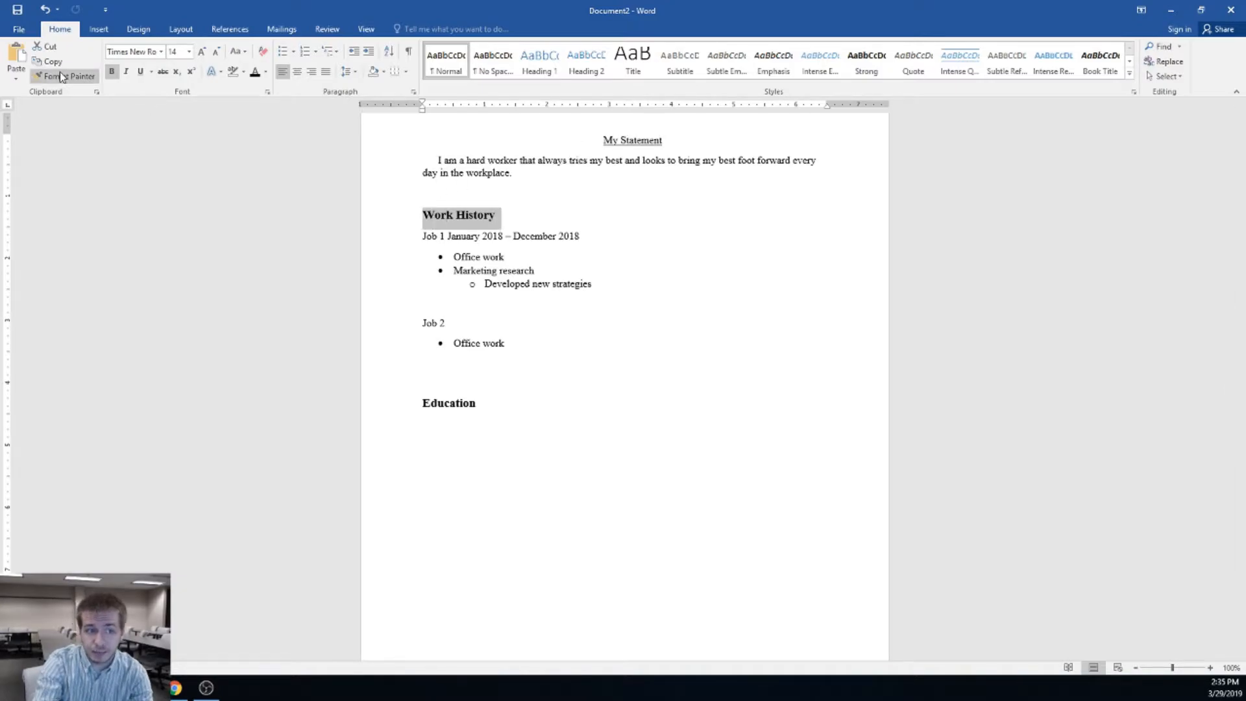
{"action": "left_click_drag", "start_coordinate": [663, 141], "coordinate": [601, 140]}
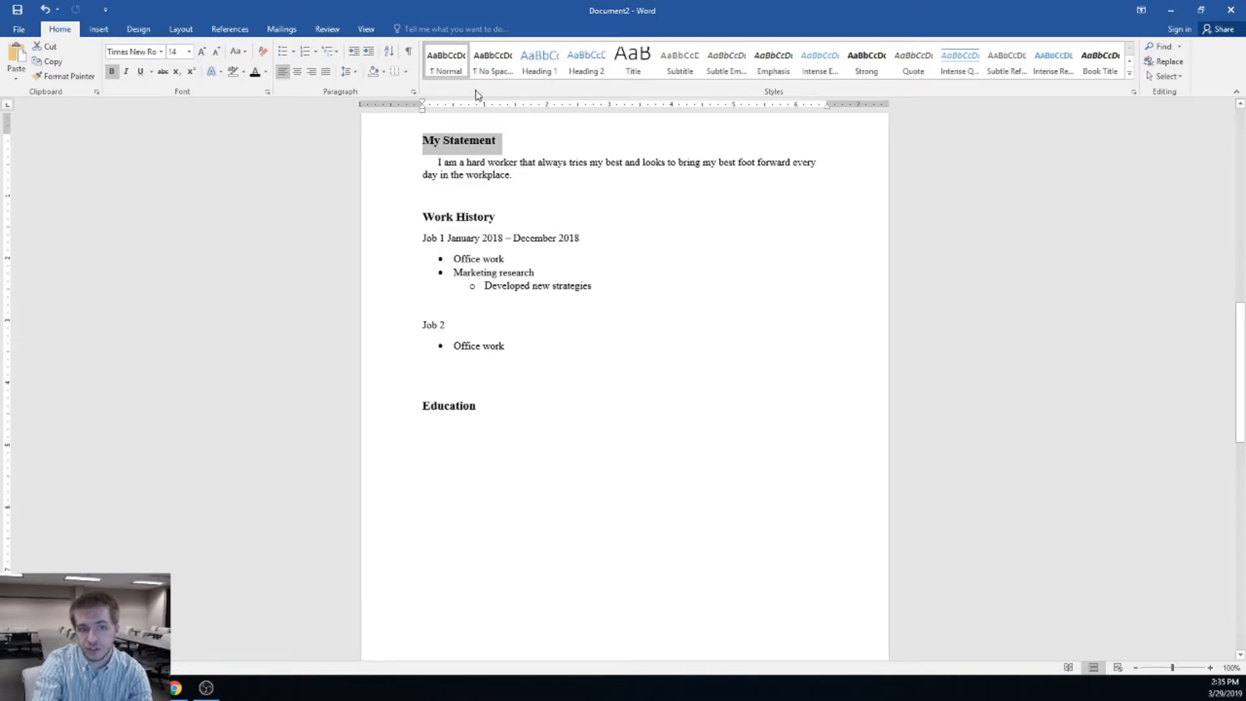
{"action": "left_click", "coordinate": [297, 71]}
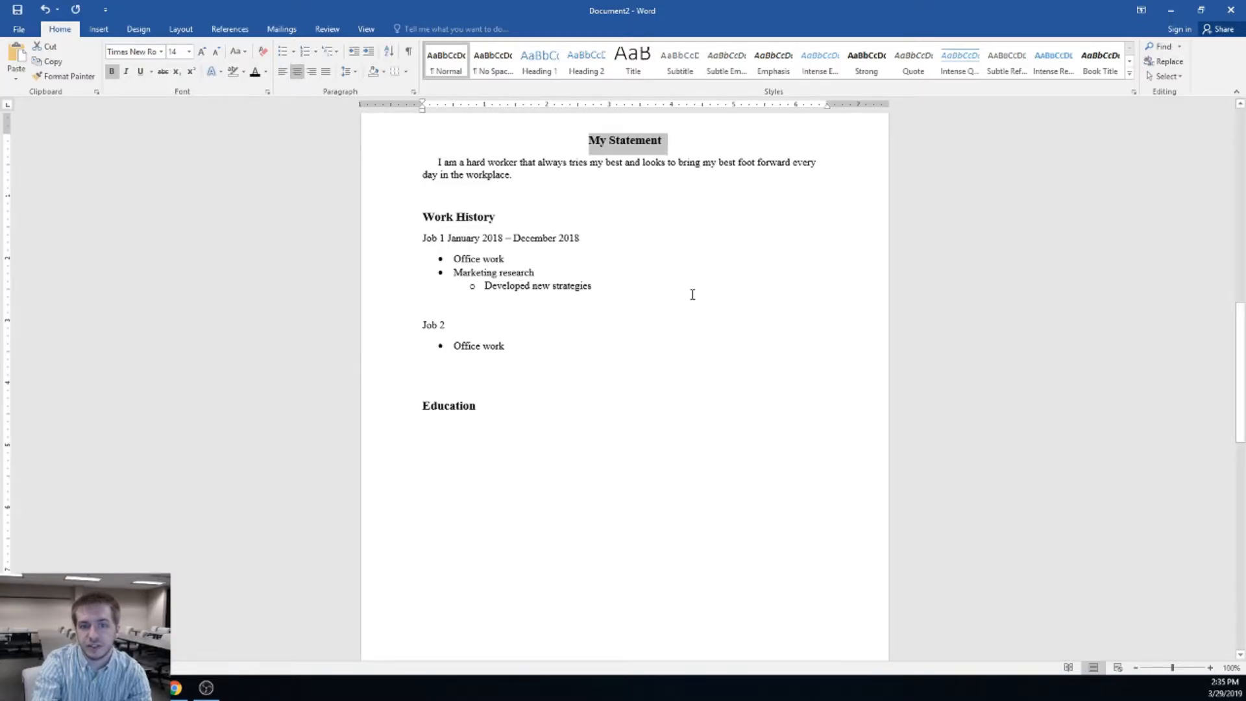
{"action": "left_click", "coordinate": [620, 192]}
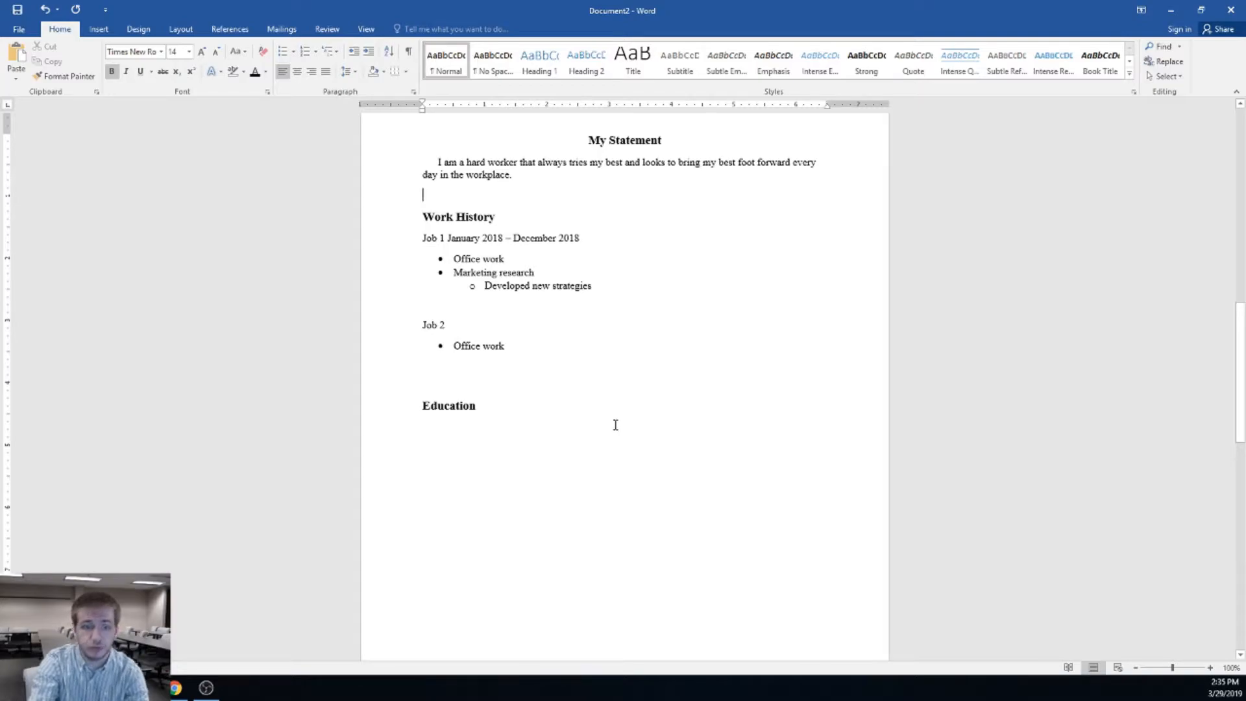
Add the 'College (2015-2019)' and 'High School' entries under the Education heading
{"action": "left_click", "coordinate": [527, 430]}
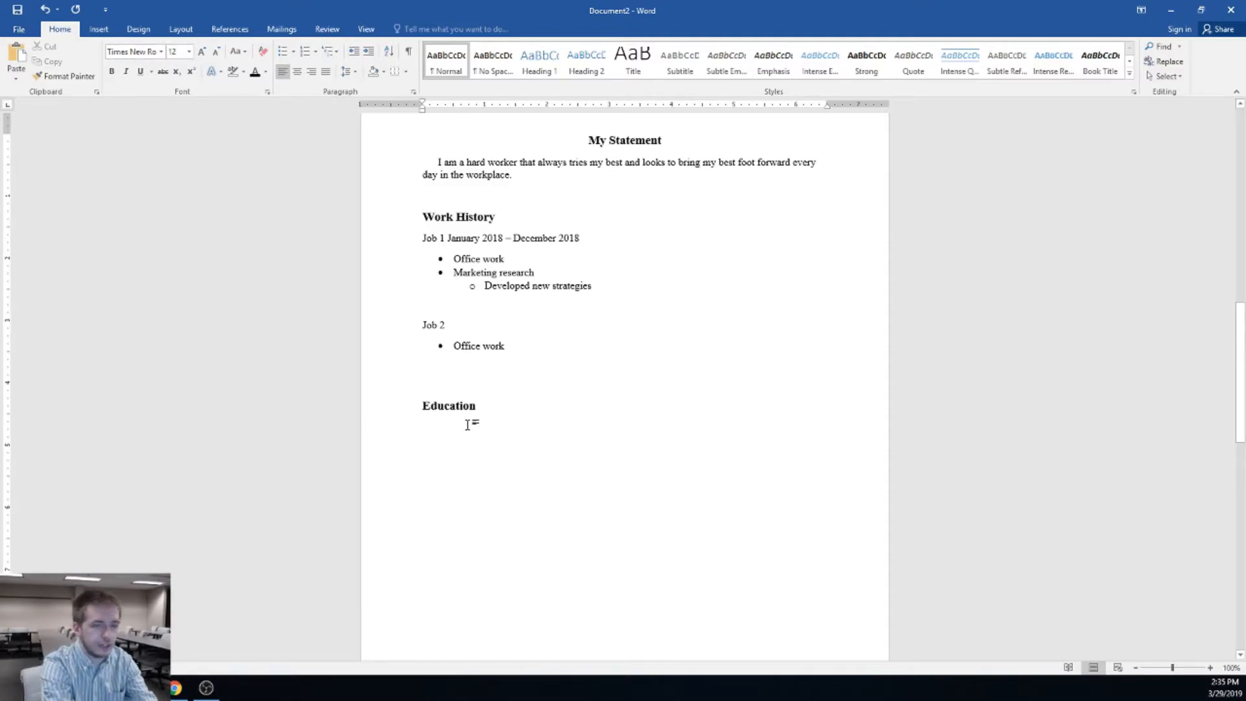
{"action": "type", "text": "Sch"}
{"action": "key", "text": "BackSpace"}
{"action": "key", "text": "BackSpace"}
{"action": "key", "text": "BackSpace"}
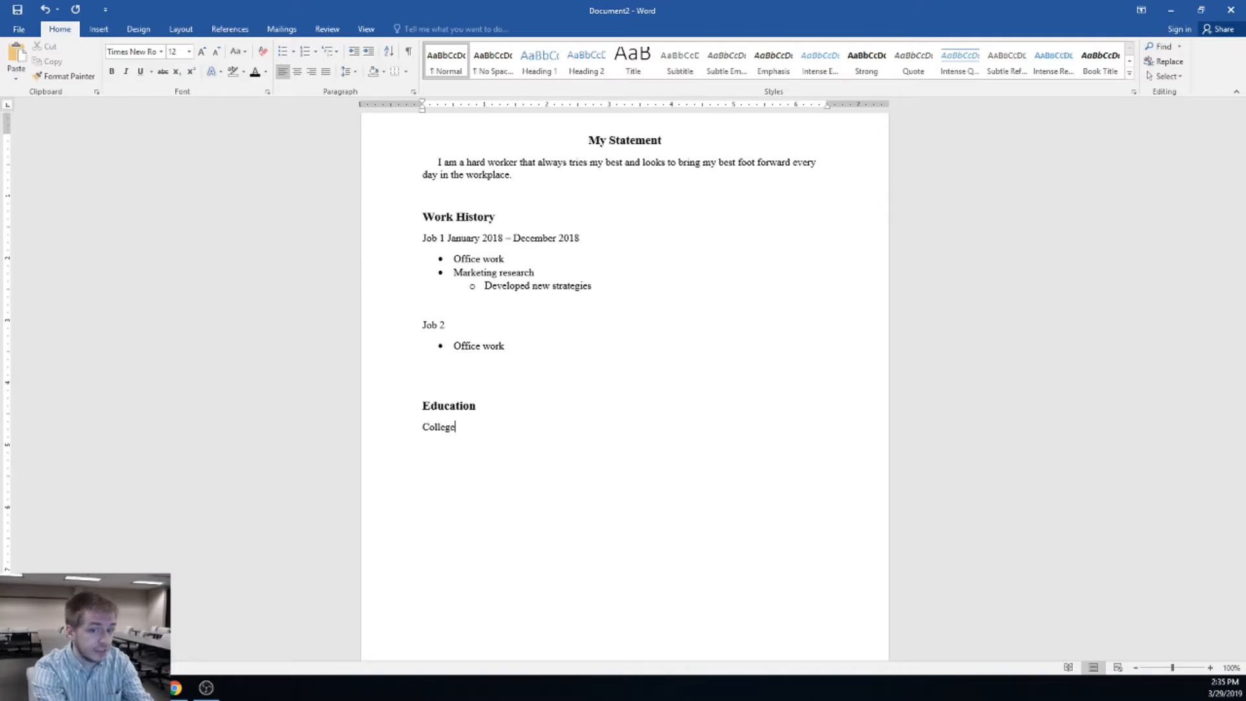
{"action": "type", "text": "High School"}
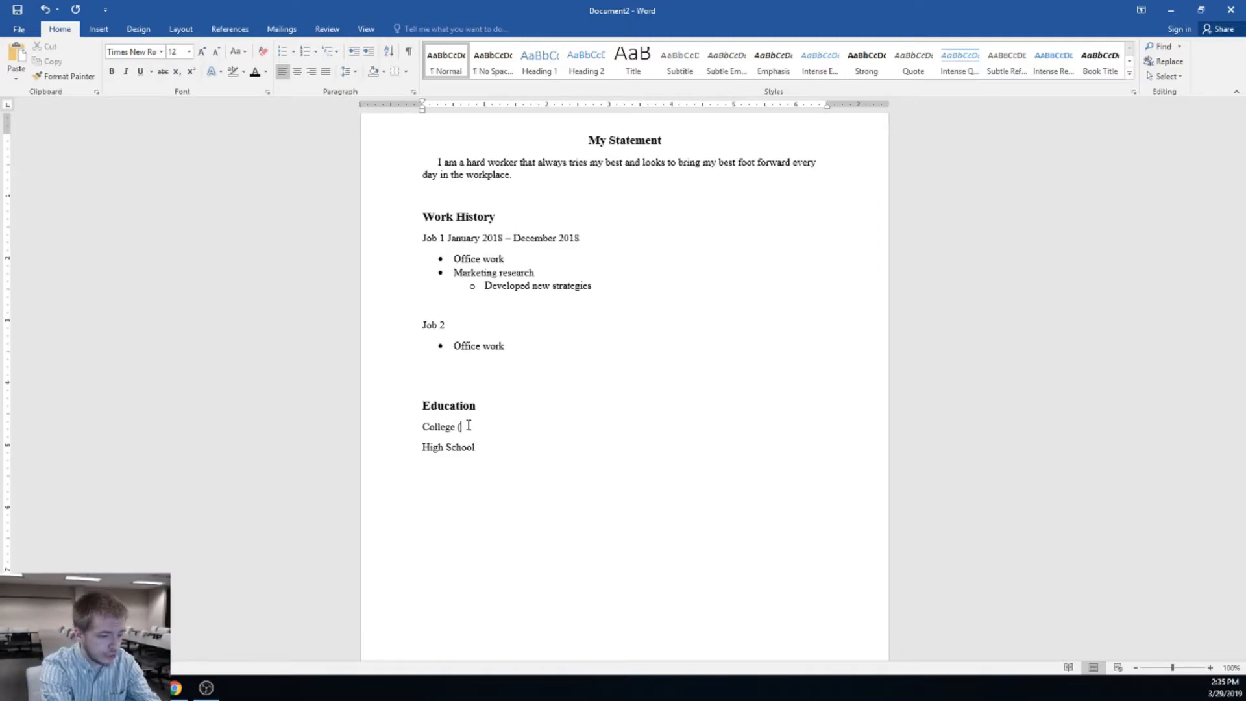
{"action": "type", "text": "2015"}
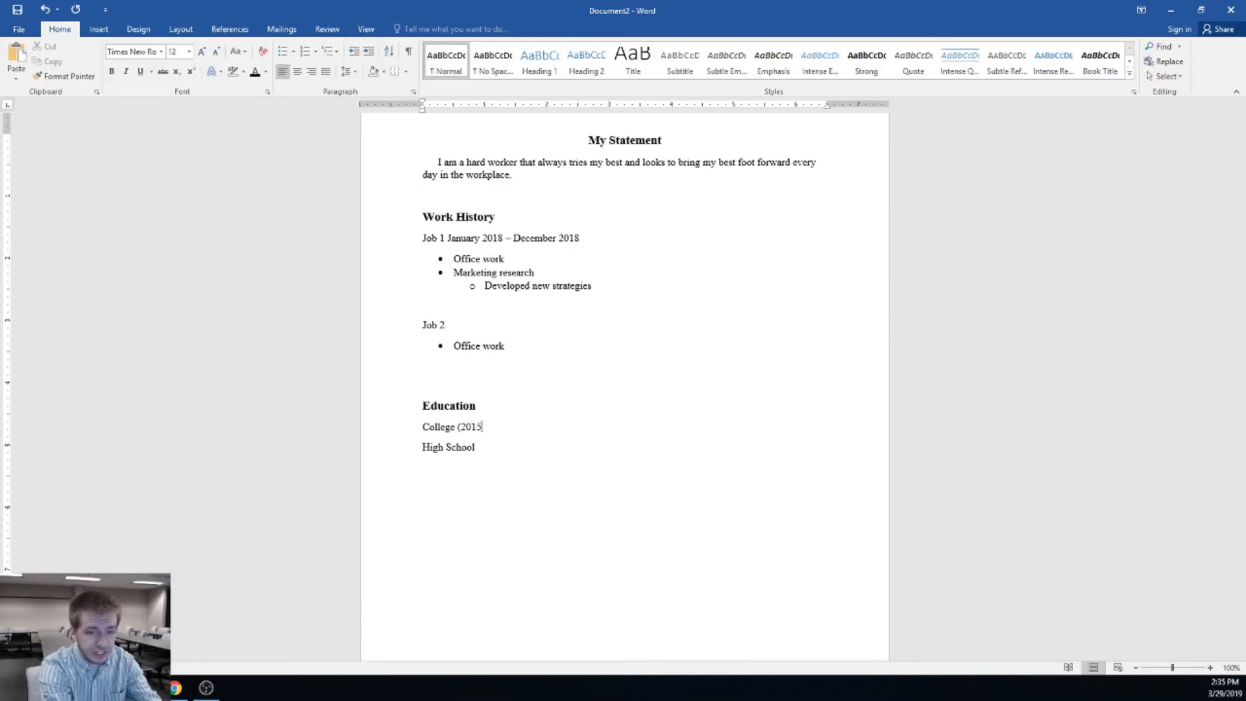
{"action": "type", "text": "-2019"}
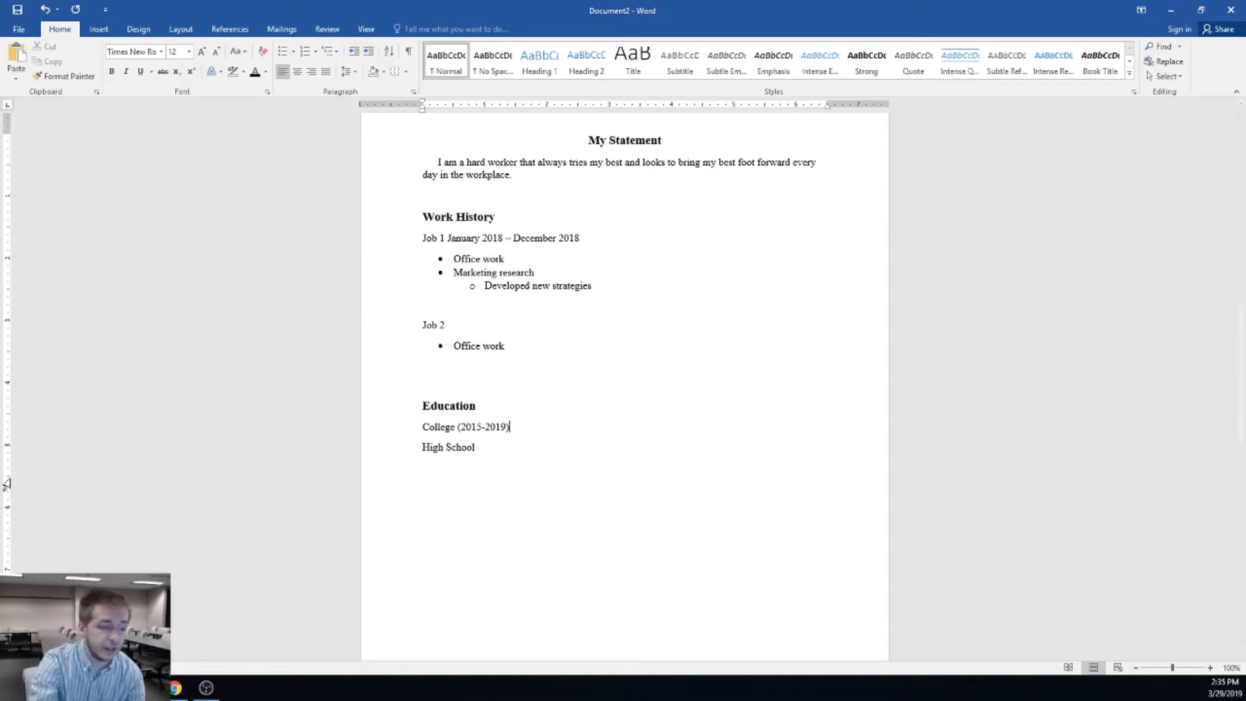
{"action": "key", "text": "alt+Tab"}
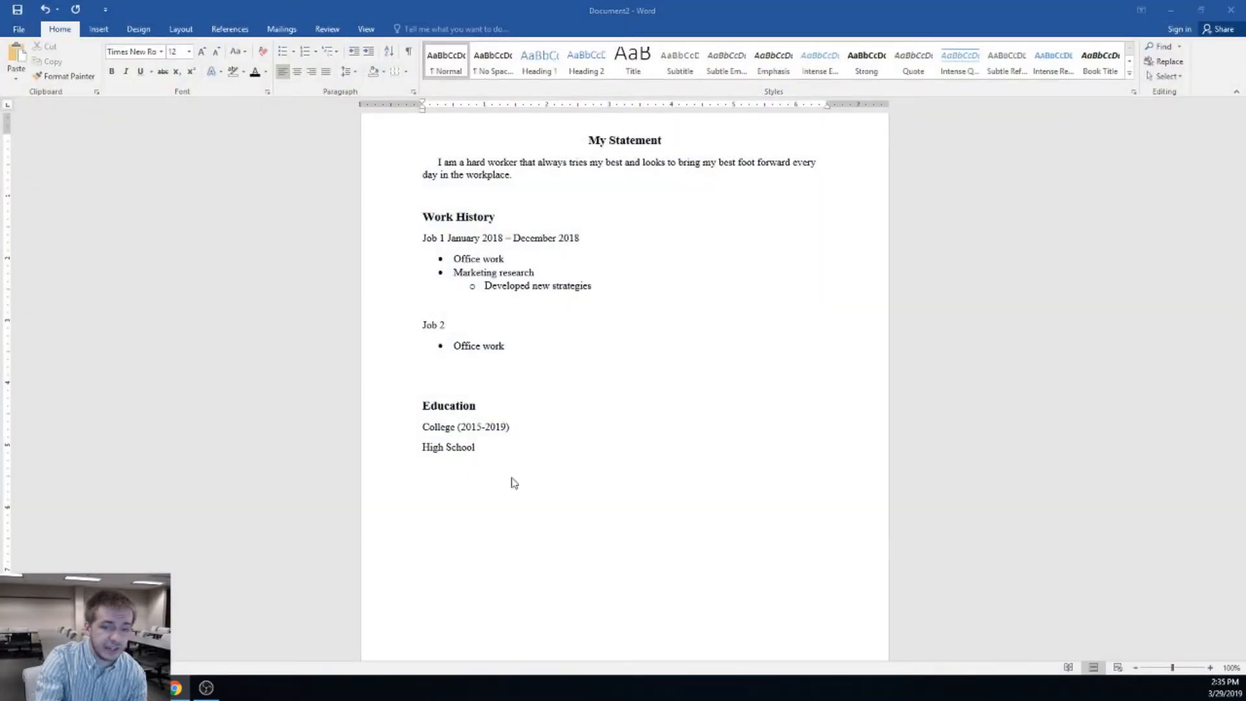
{"action": "left_click", "coordinate": [526, 438]}
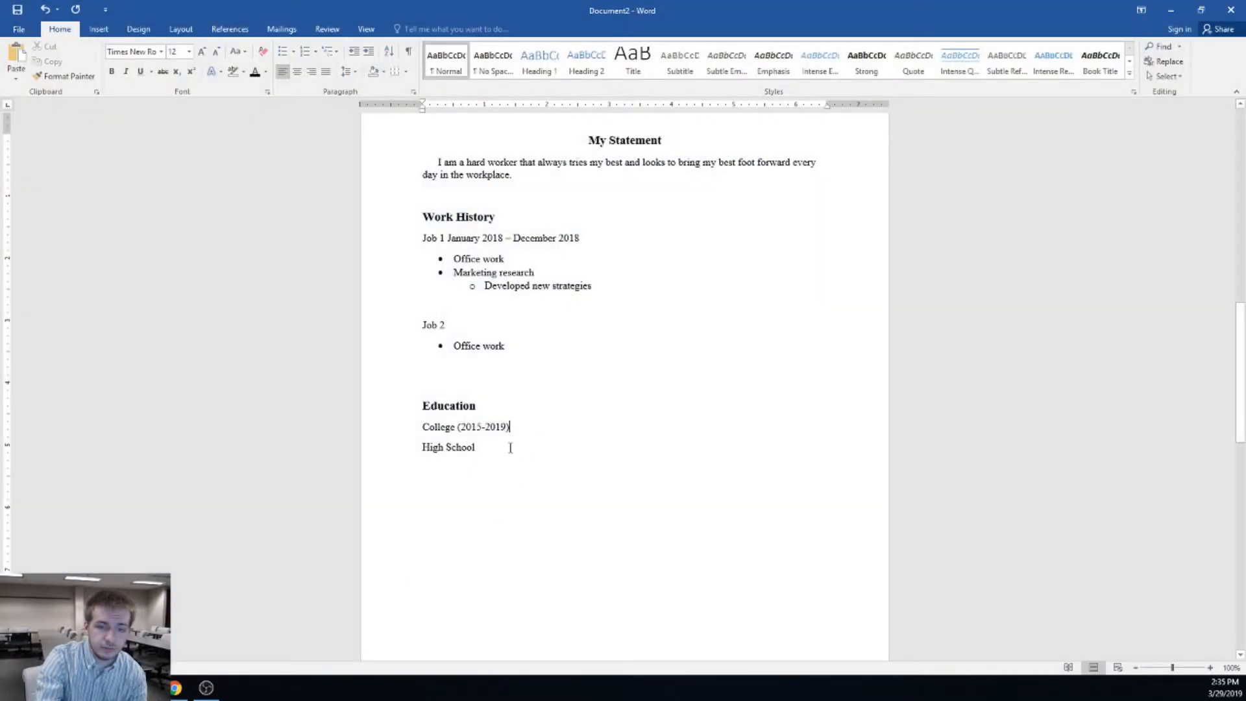
{"action": "scroll", "coordinate": [619, 364], "scroll_direction": "up", "scroll_amount": 2}
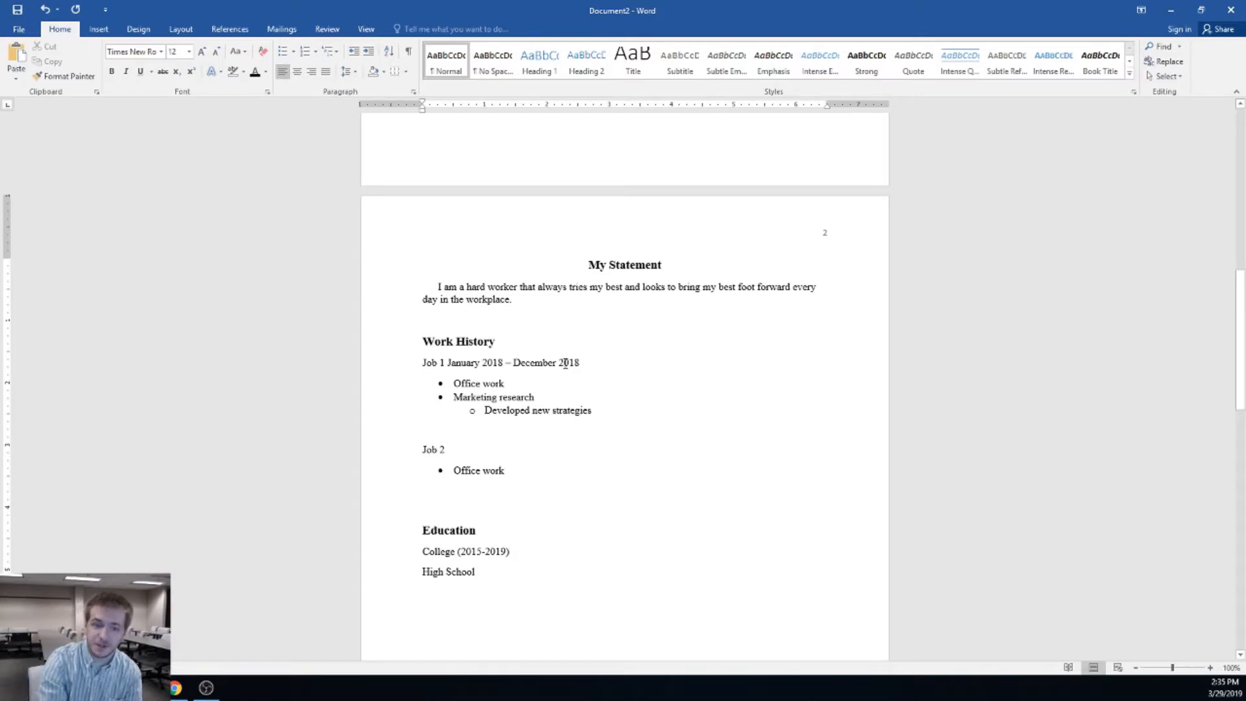
Look over pages 1 and 2 of the résumé and show the Insert ribbon
{"action": "left_click", "coordinate": [546, 478]}
{"action": "left_click_drag", "start_coordinate": [612, 425], "coordinate": [425, 344]}
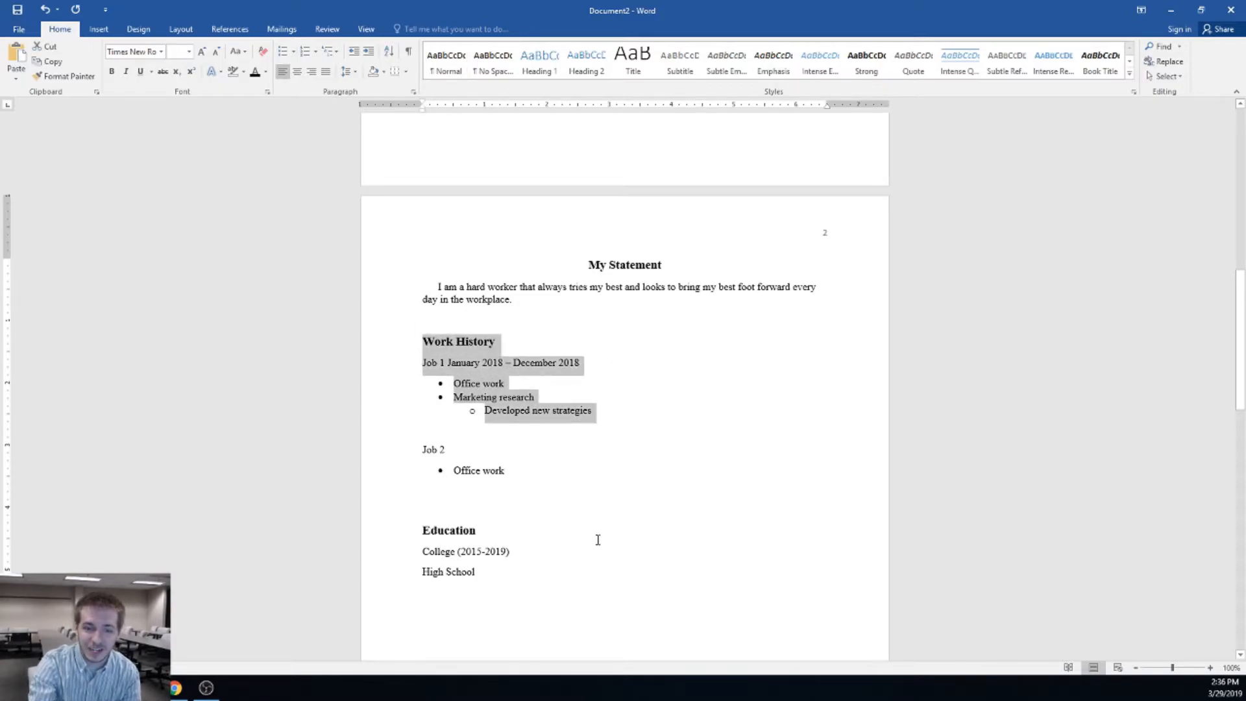
{"action": "left_click", "coordinate": [570, 482]}
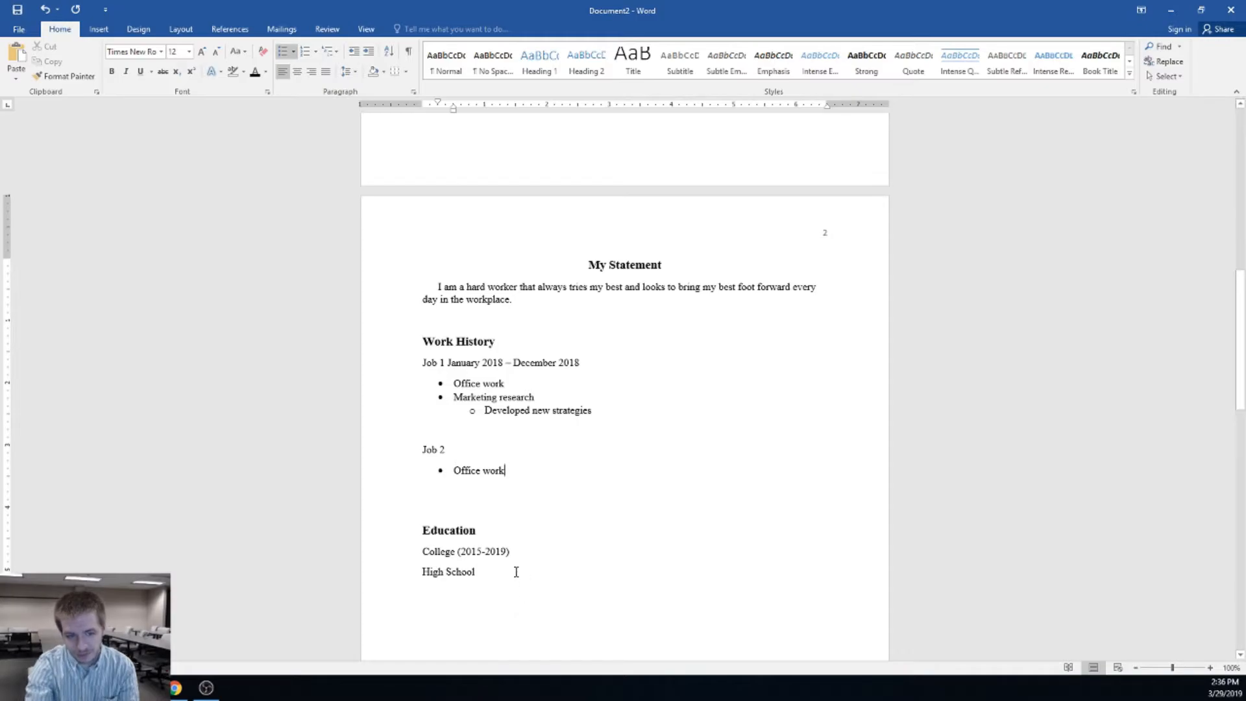
{"action": "scroll", "coordinate": [681, 418], "scroll_direction": "up", "scroll_amount": 15}
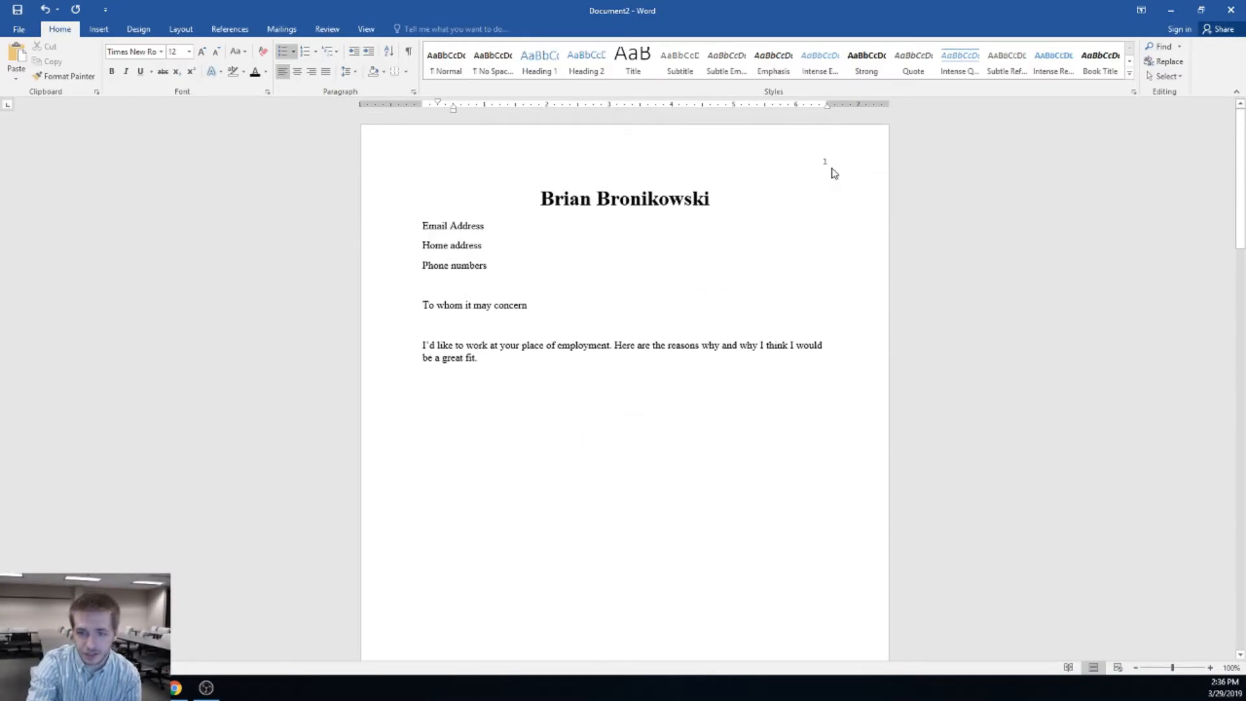
{"action": "scroll", "coordinate": [771, 255], "scroll_direction": "down", "scroll_amount": 3}
{"action": "scroll", "coordinate": [722, 352], "scroll_direction": "down", "scroll_amount": 8}
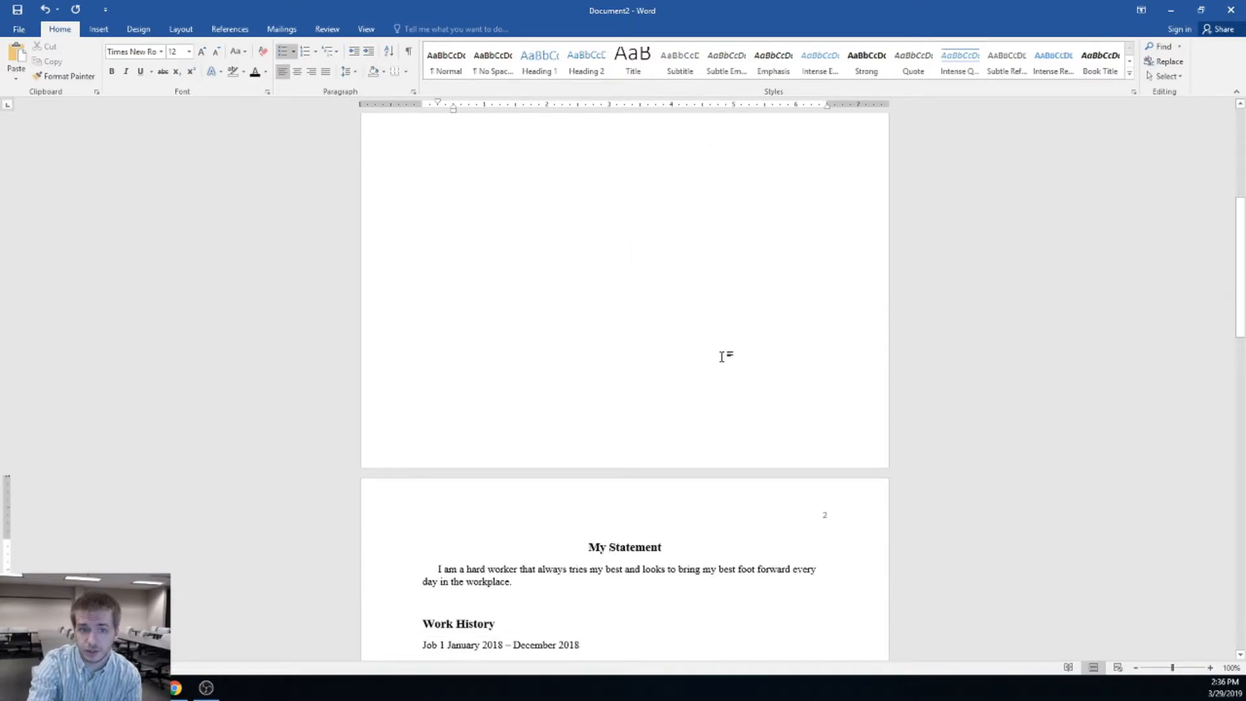
{"action": "left_click", "coordinate": [99, 29]}
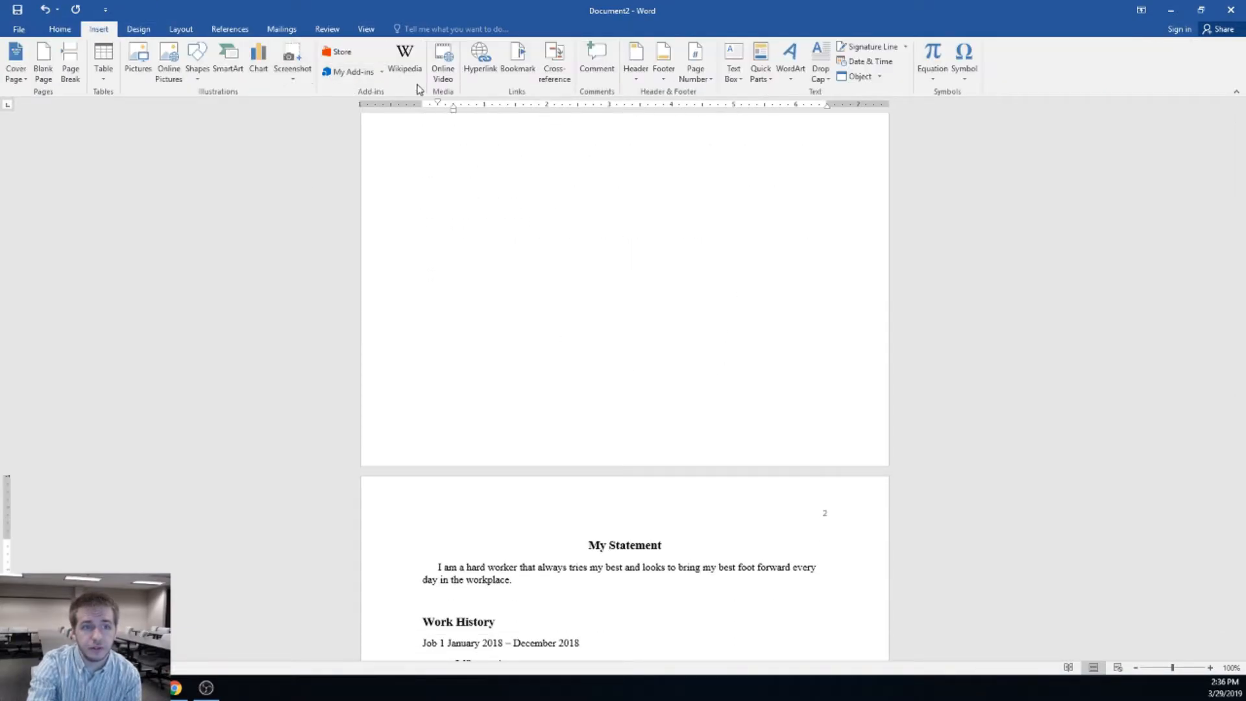
Add a blank header with the applicant's surname and 'Resume' tabbed to the right, then close it
{"action": "left_click", "coordinate": [635, 61]}
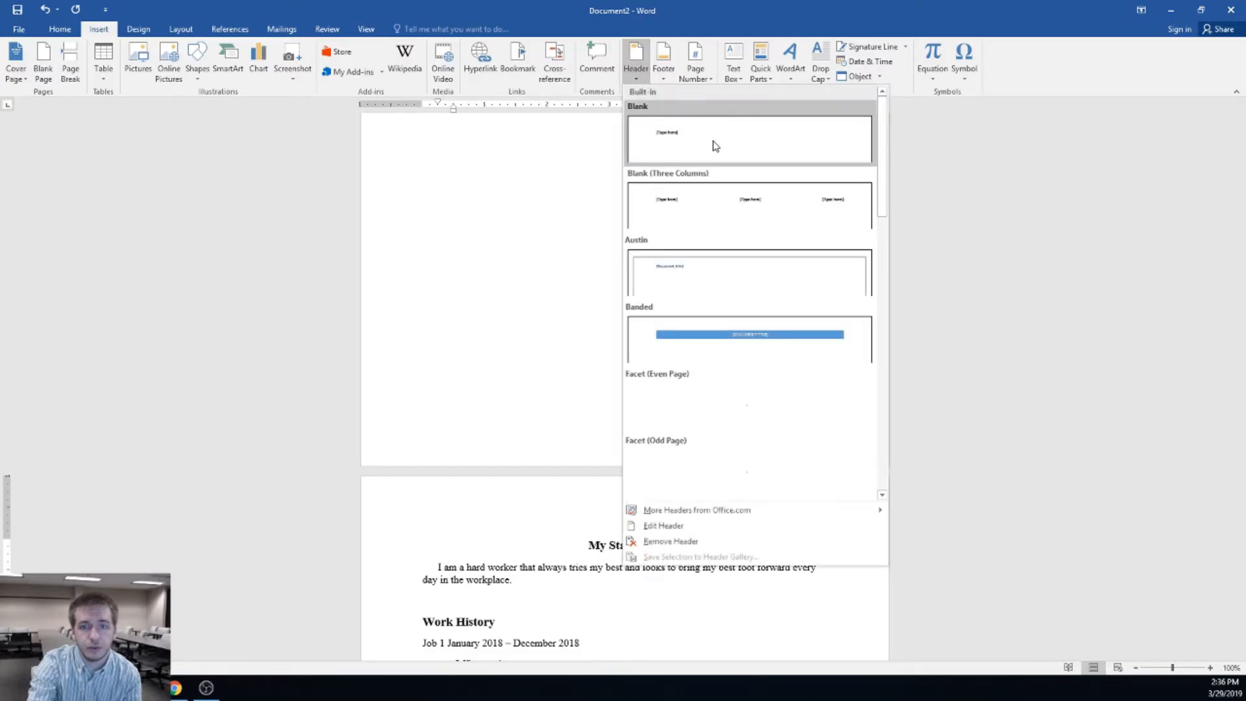
{"action": "left_click", "coordinate": [745, 144]}
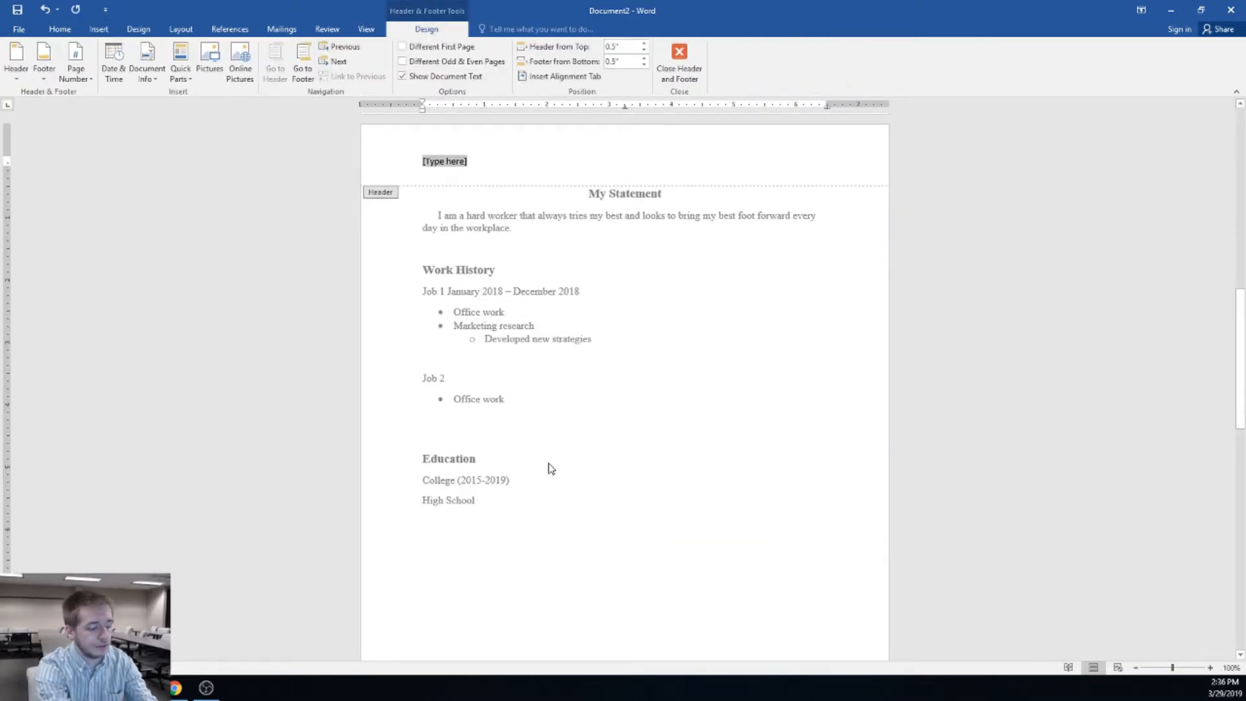
{"action": "type", "text": "Bronikowski"}
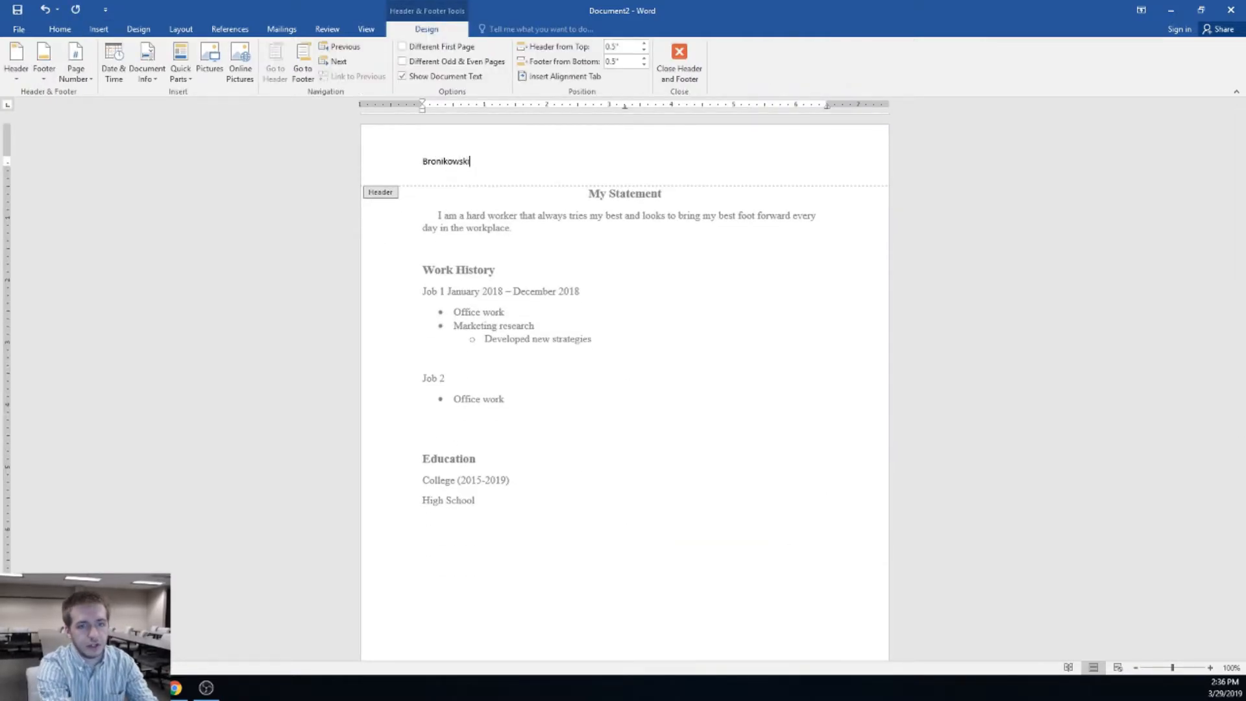
{"action": "type", "text": " Resume"}
{"action": "key", "text": "Return"}
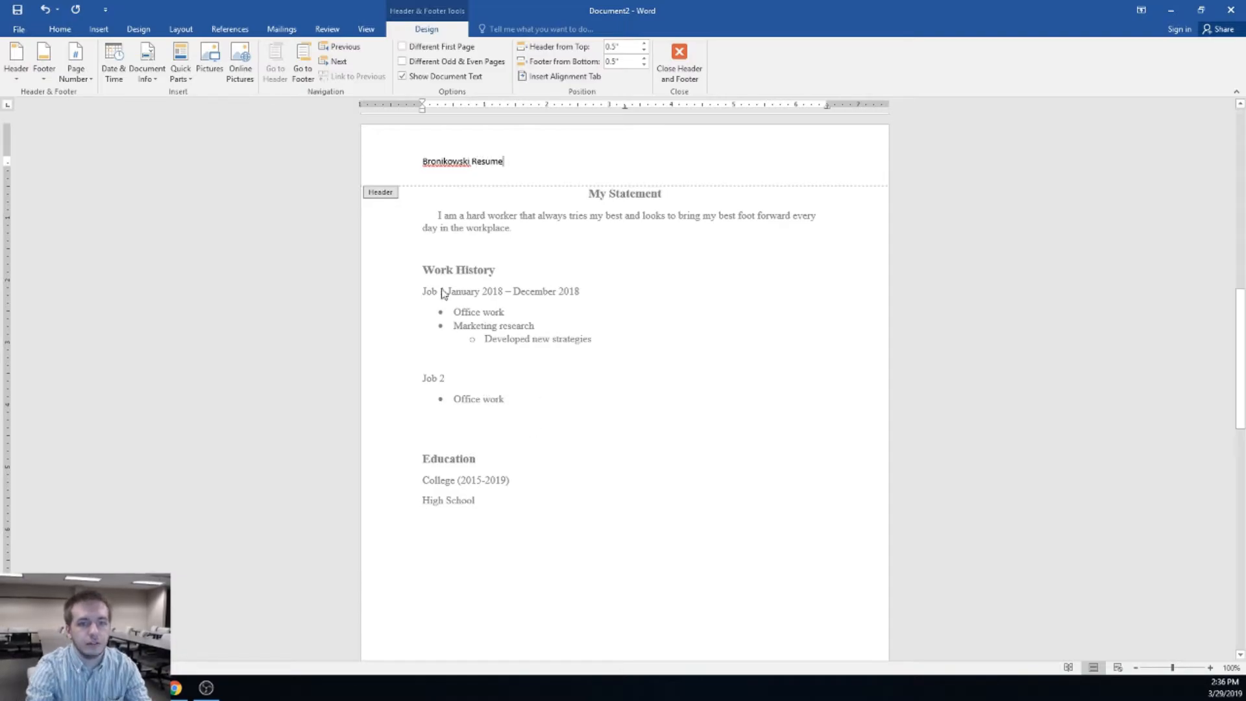
{"action": "left_click", "coordinate": [421, 163]}
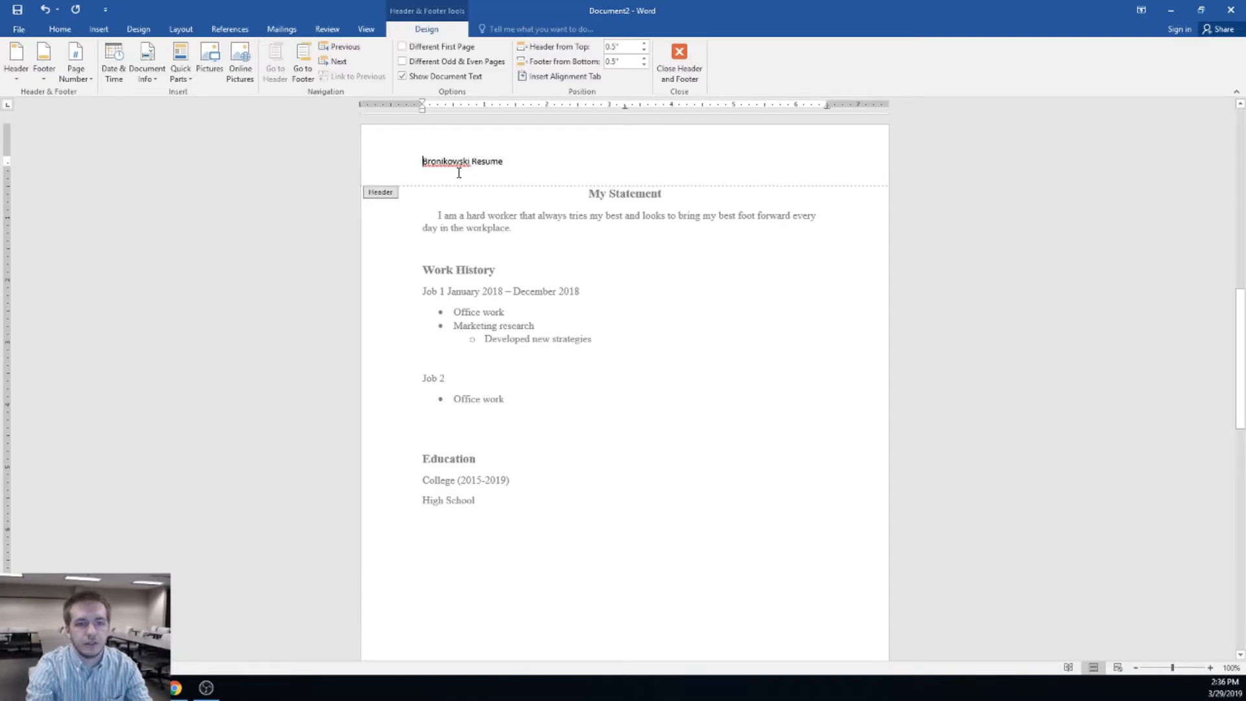
{"action": "key", "text": "Tab"}
{"action": "key", "text": "Tab"}
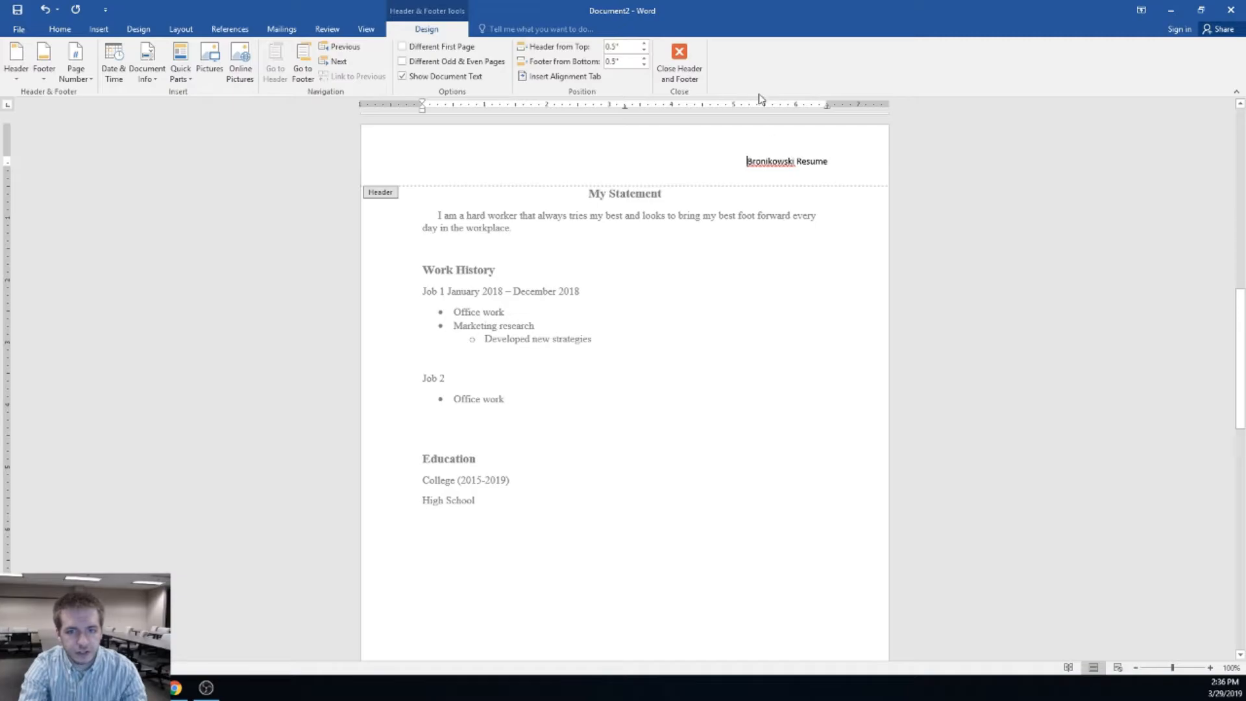
{"action": "left_click", "coordinate": [695, 52]}
{"action": "left_click", "coordinate": [712, 344]}
Look over the pages, place the cursor at the end of Job 2, and show the Review commands
{"action": "scroll", "coordinate": [717, 351], "scroll_direction": "up", "scroll_amount": 15}
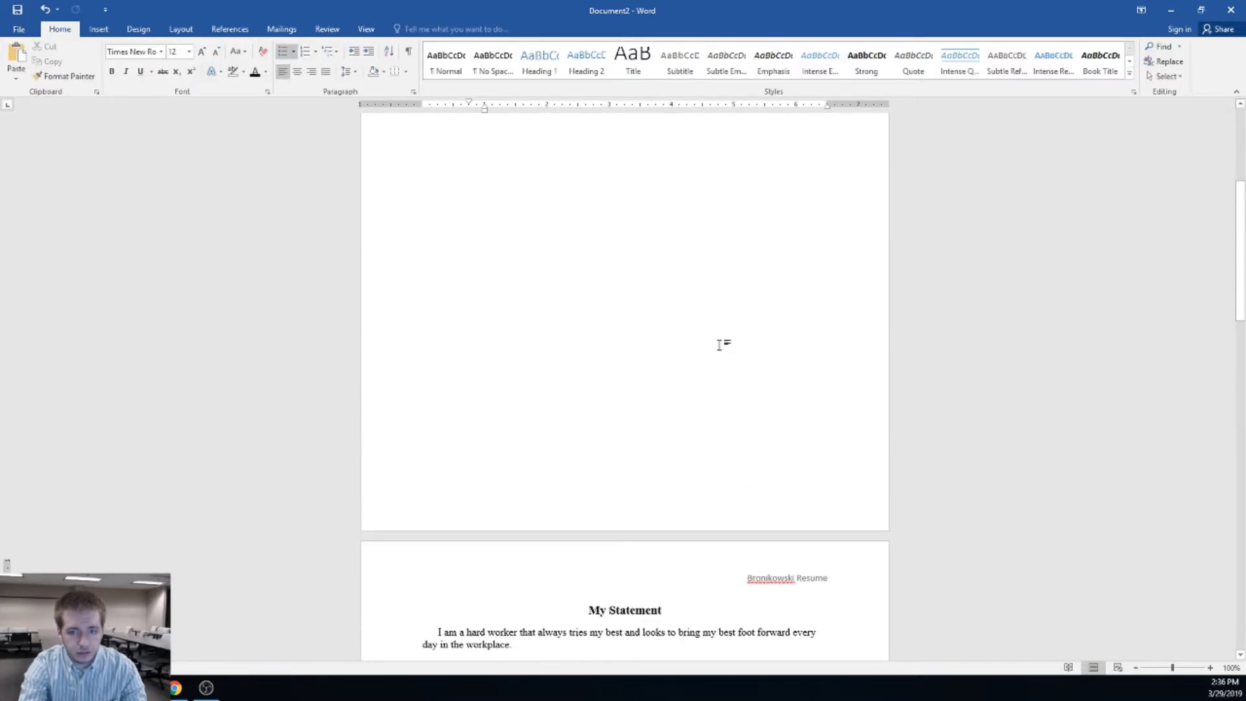
{"action": "scroll", "coordinate": [694, 299], "scroll_direction": "down", "scroll_amount": 10}
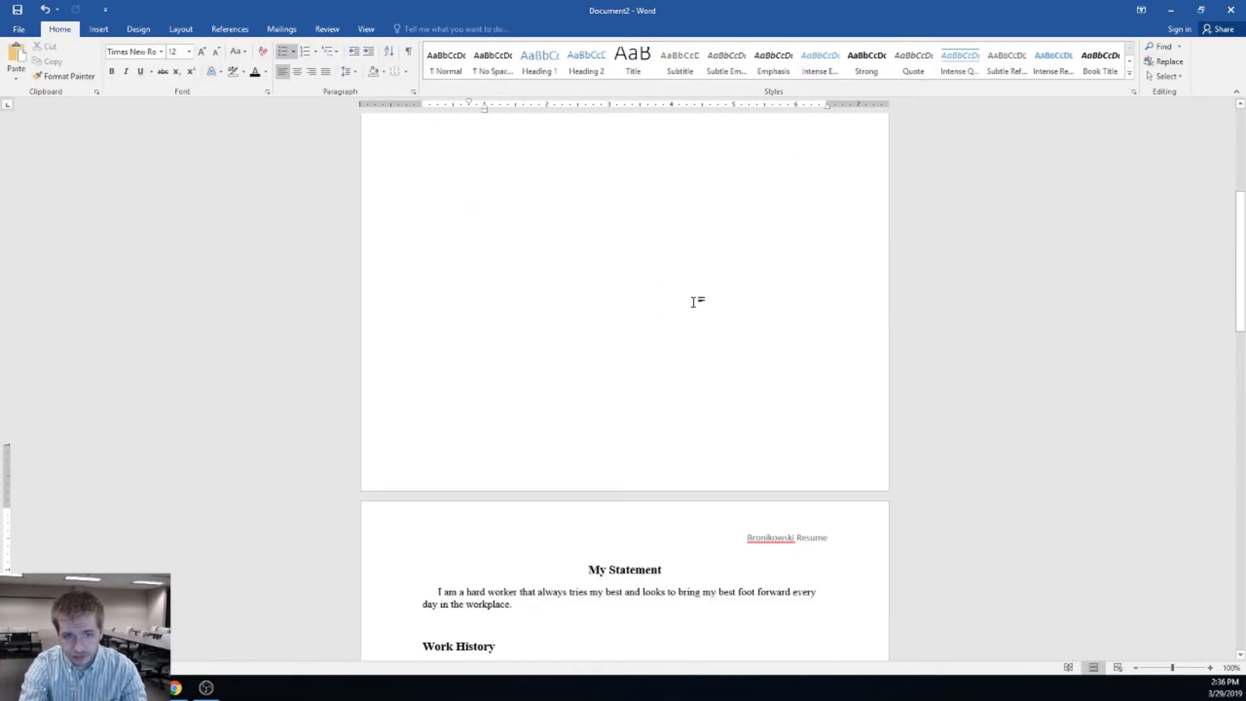
{"action": "scroll", "coordinate": [694, 310], "scroll_direction": "down", "scroll_amount": 15}
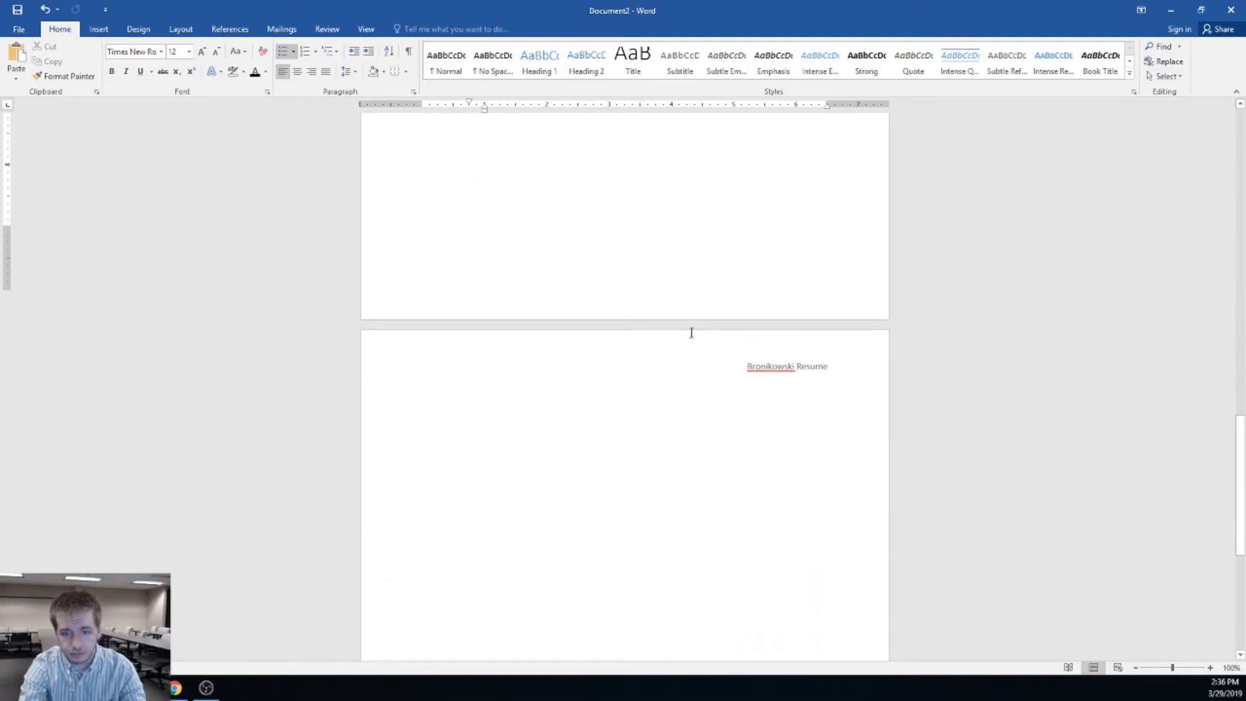
{"action": "scroll", "coordinate": [691, 344], "scroll_direction": "up", "scroll_amount": 15}
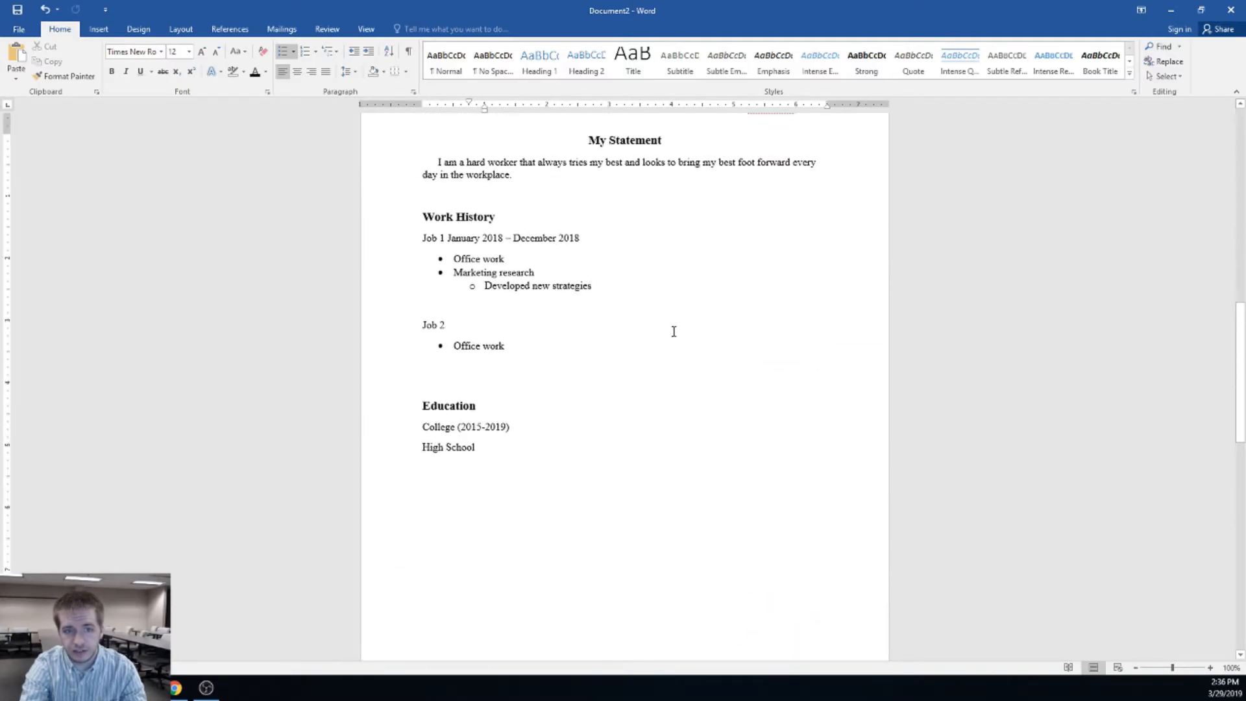
{"action": "scroll", "coordinate": [598, 475], "scroll_direction": "down", "scroll_amount": 4}
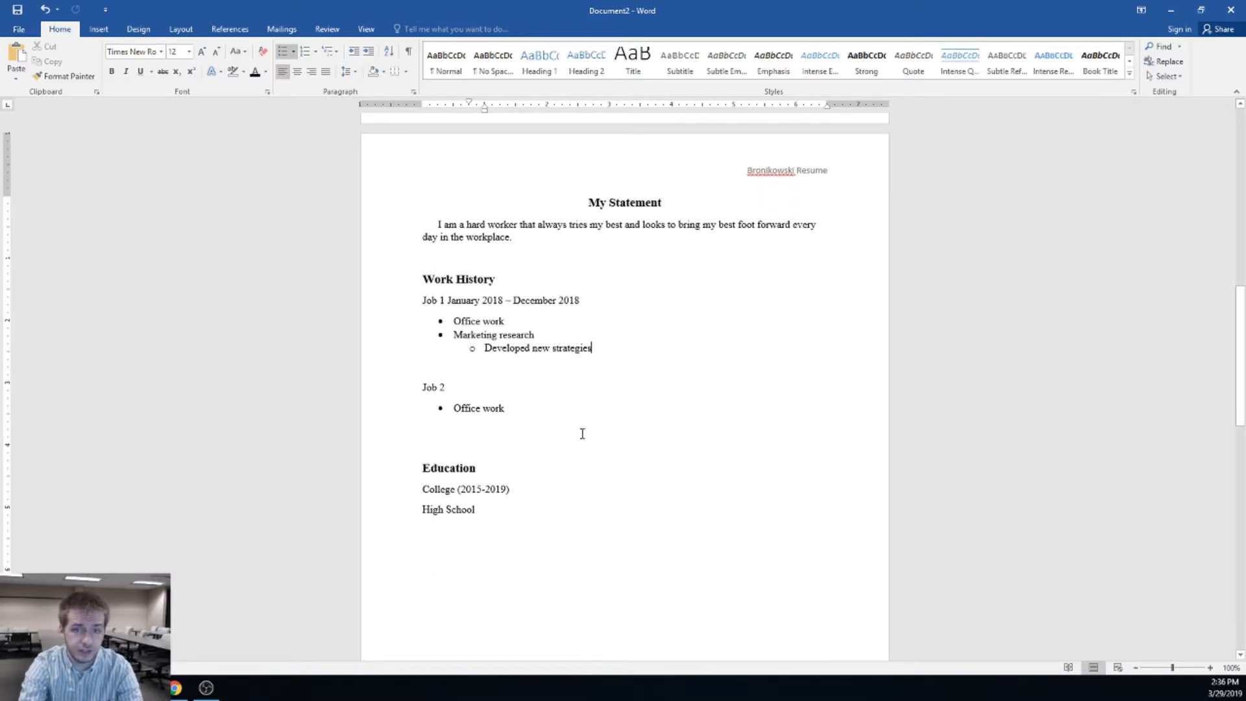
{"action": "left_click", "coordinate": [578, 381]}
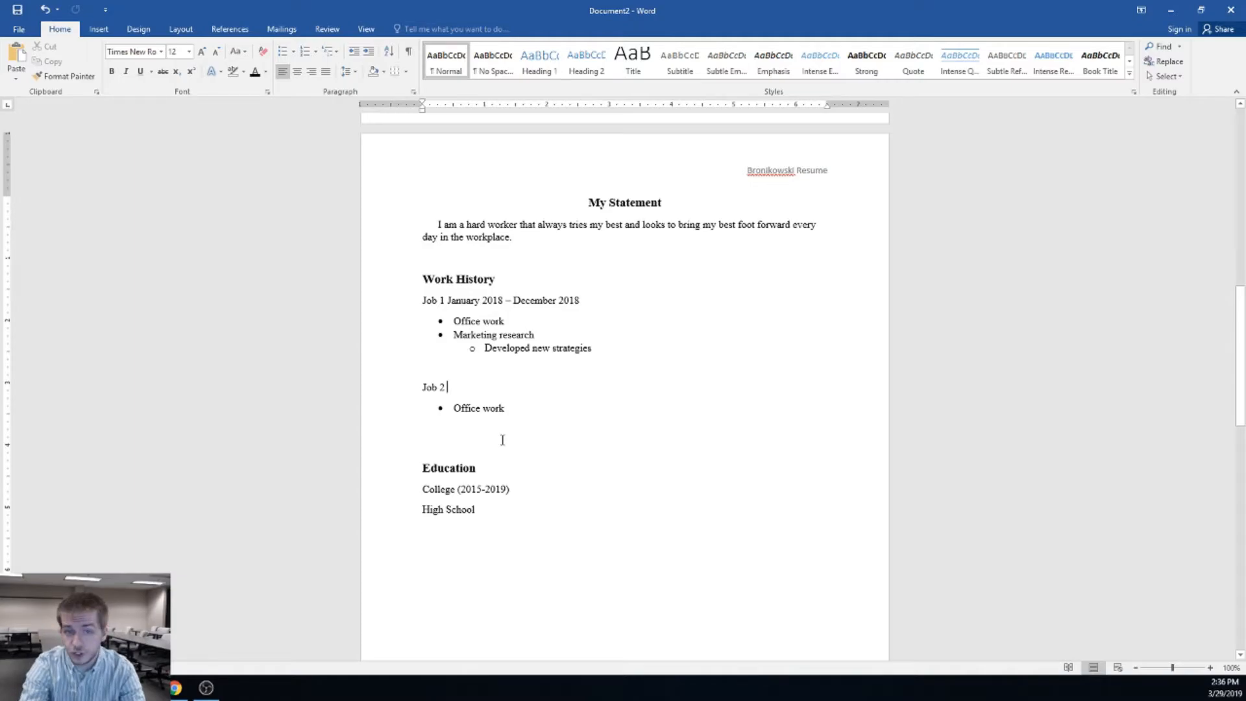
{"action": "left_click", "coordinate": [321, 31]}
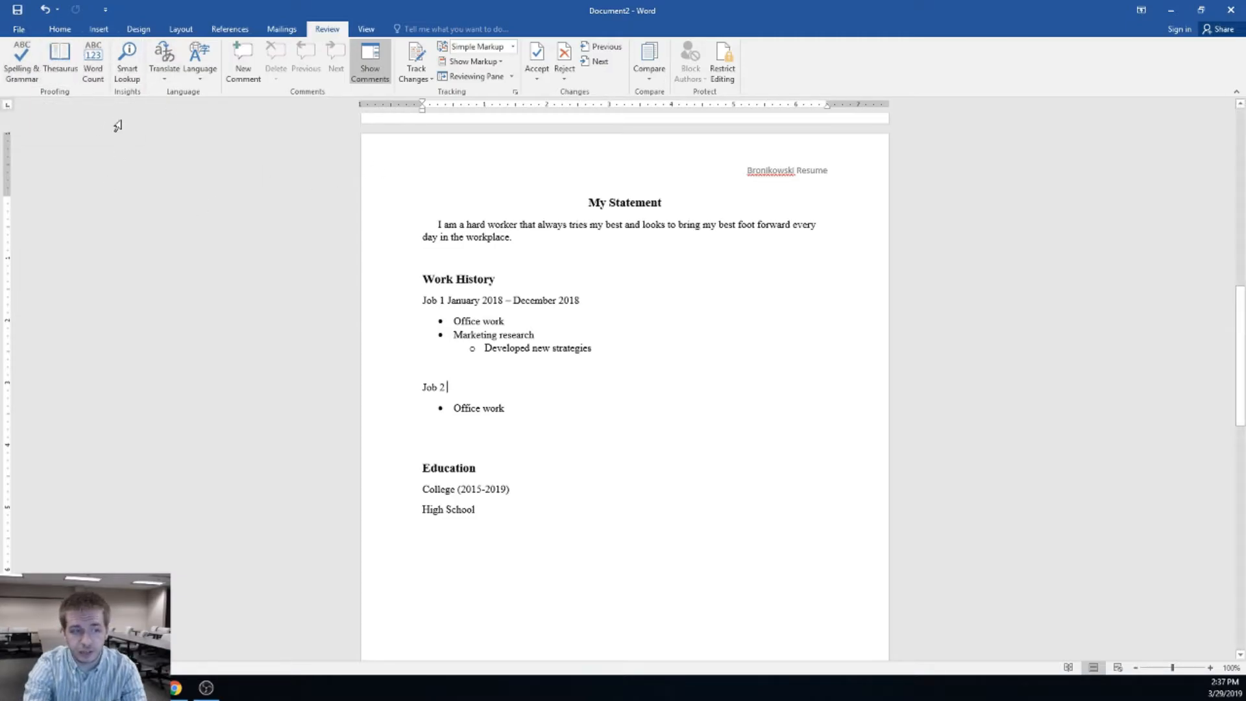
Check the word count, then run Spelling & Grammar, ignoring all instances of the surname
{"action": "left_click", "coordinate": [93, 65]}
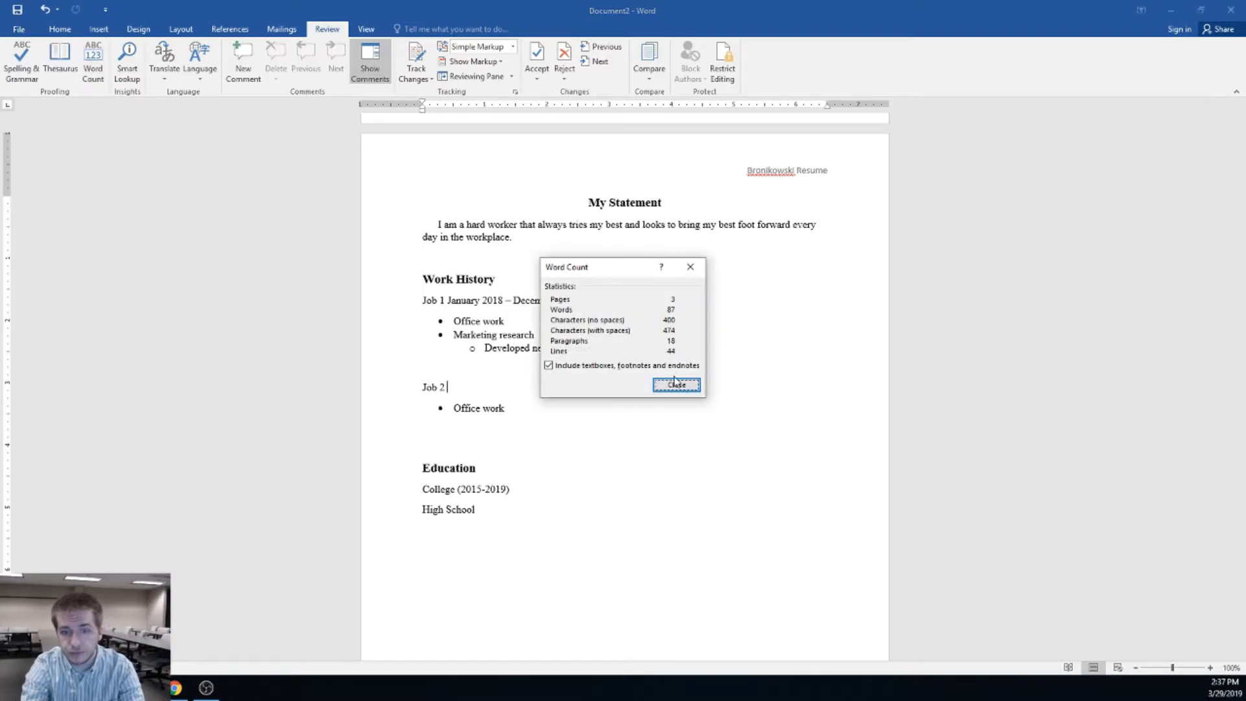
{"action": "left_click", "coordinate": [676, 386]}
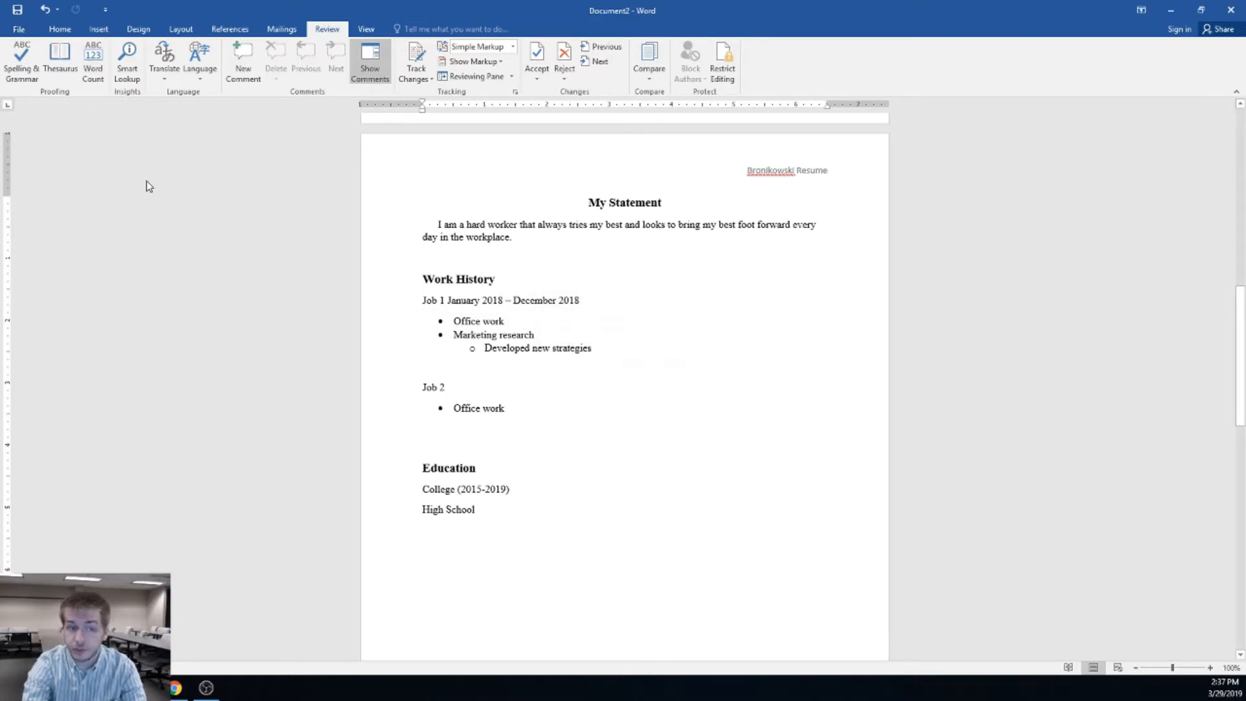
{"action": "left_click", "coordinate": [21, 65]}
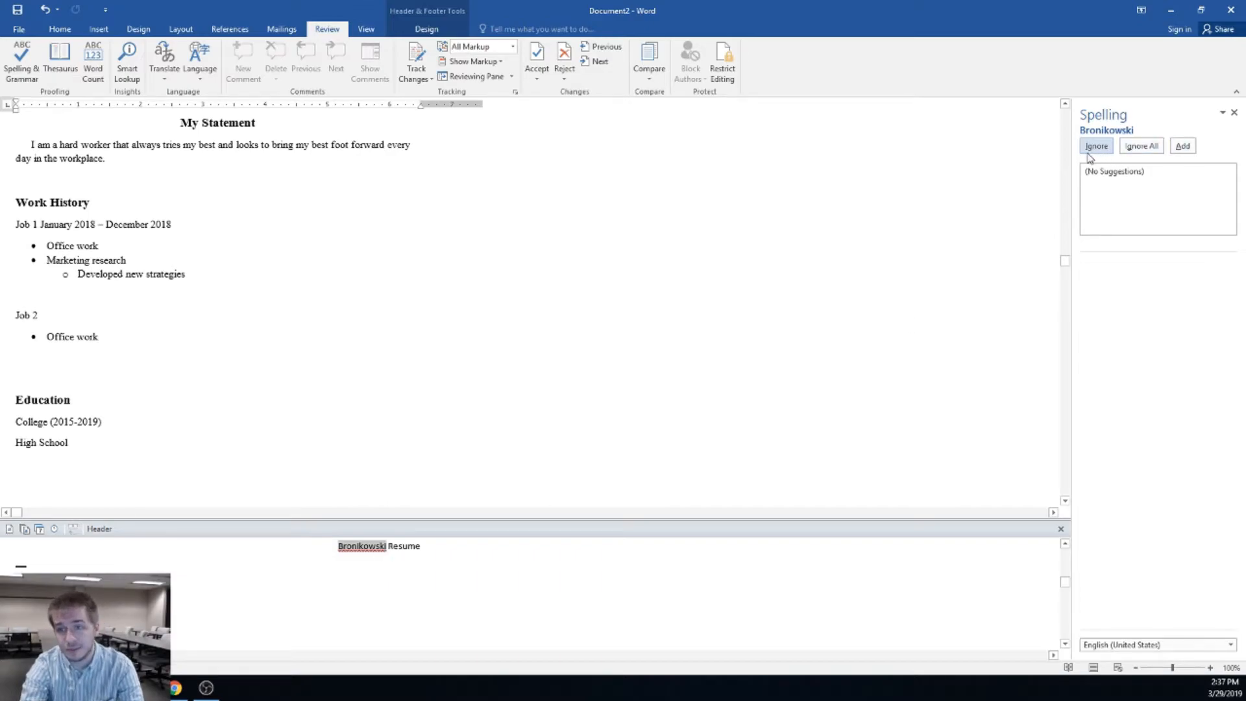
{"action": "left_click", "coordinate": [1142, 147]}
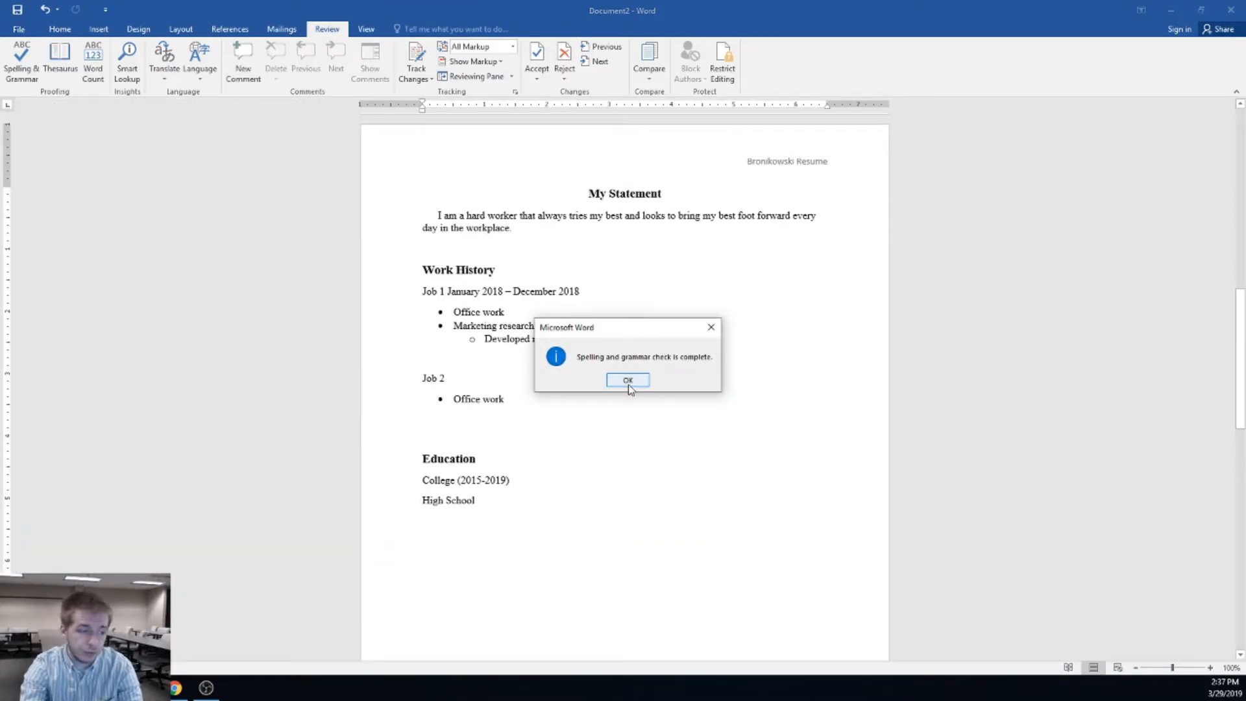
{"action": "left_click", "coordinate": [628, 385]}
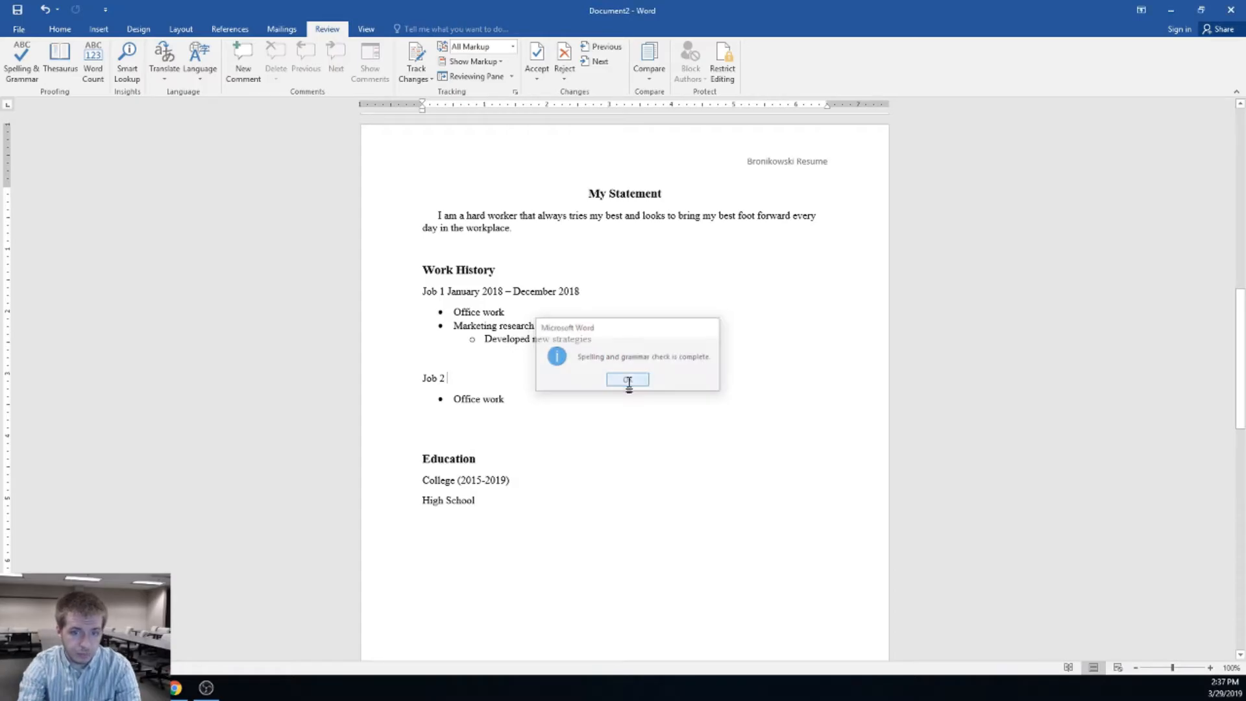
Scroll back up to page 1 with the cover letter heading
{"action": "scroll", "coordinate": [626, 379], "scroll_direction": "up", "scroll_amount": 5}
{"action": "scroll", "coordinate": [625, 381], "scroll_direction": "down", "scroll_amount": 5}
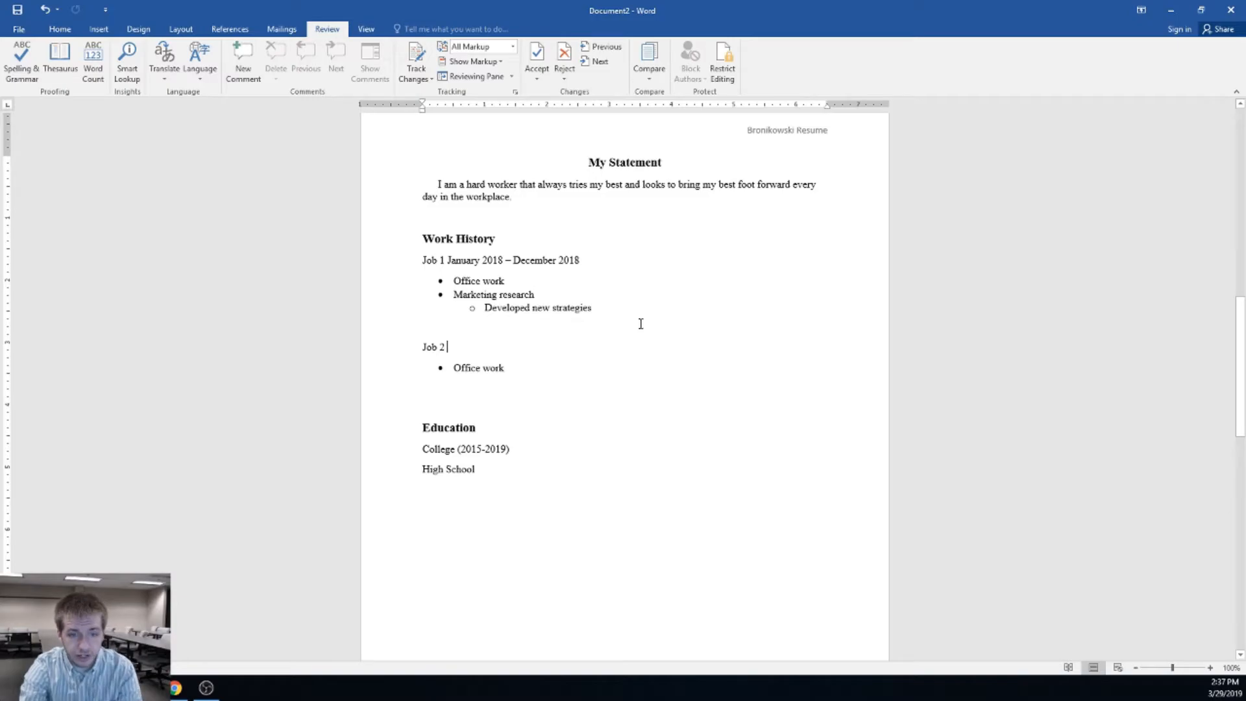
{"action": "scroll", "coordinate": [641, 325], "scroll_direction": "up", "scroll_amount": 6}
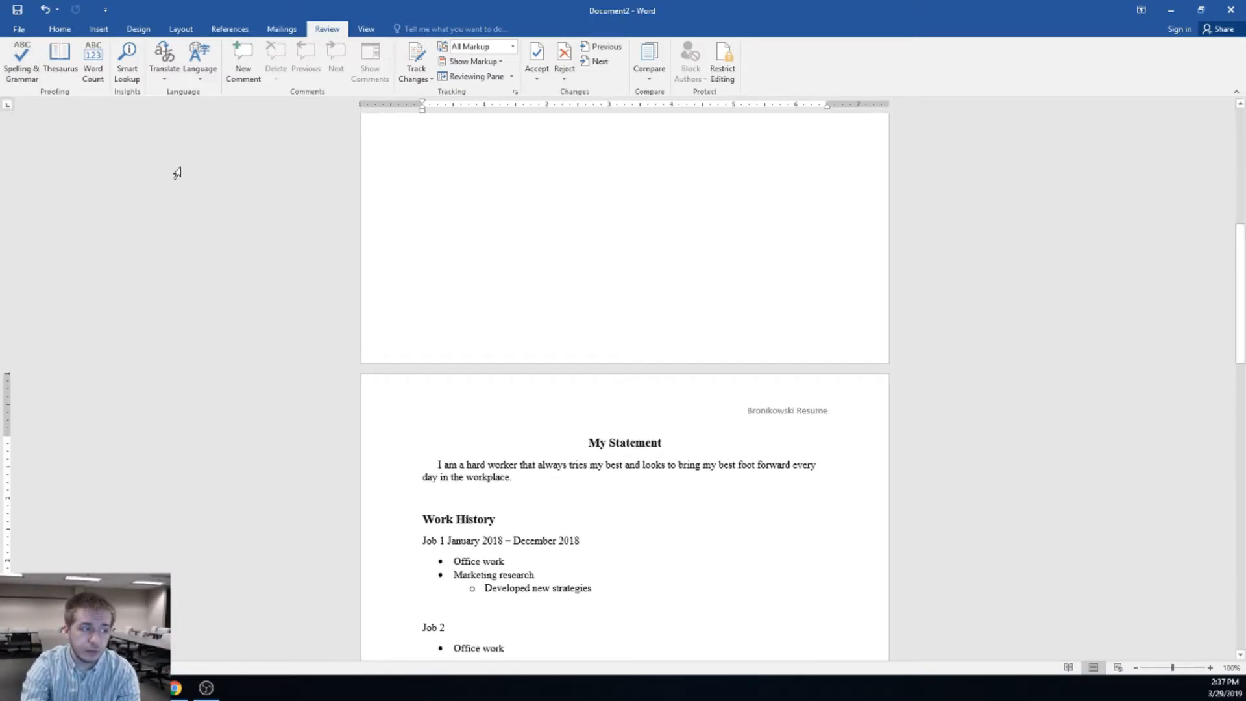
{"action": "scroll", "coordinate": [533, 325], "scroll_direction": "up", "scroll_amount": 10}
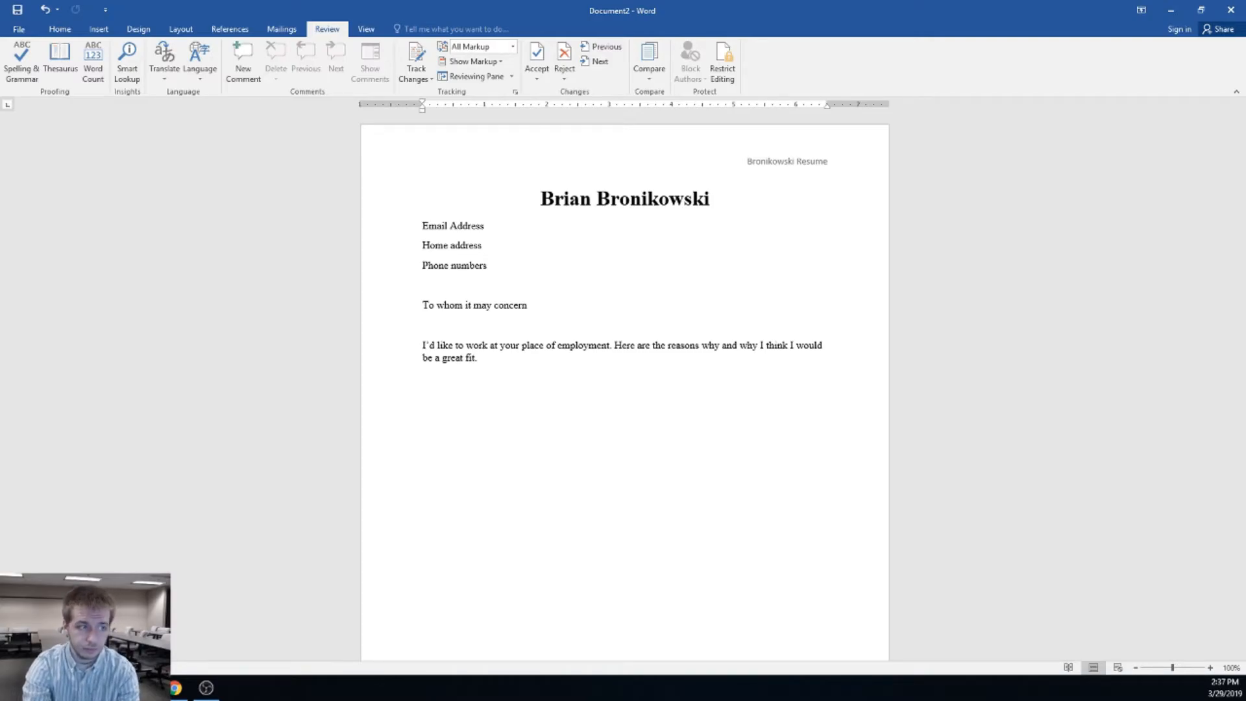
Browse the Mailings, References, Design and Layout ribbon commands
{"action": "left_click", "coordinate": [282, 29]}
{"action": "left_click", "coordinate": [229, 29]}
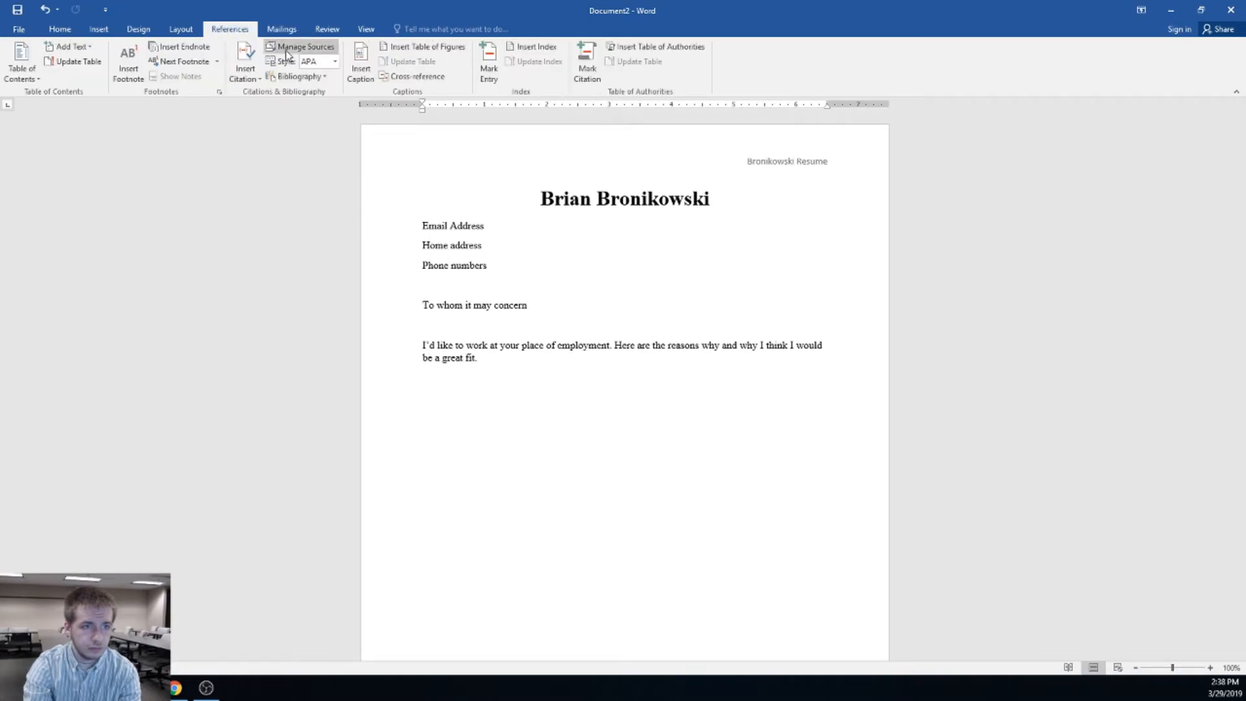
{"action": "left_click", "coordinate": [129, 31]}
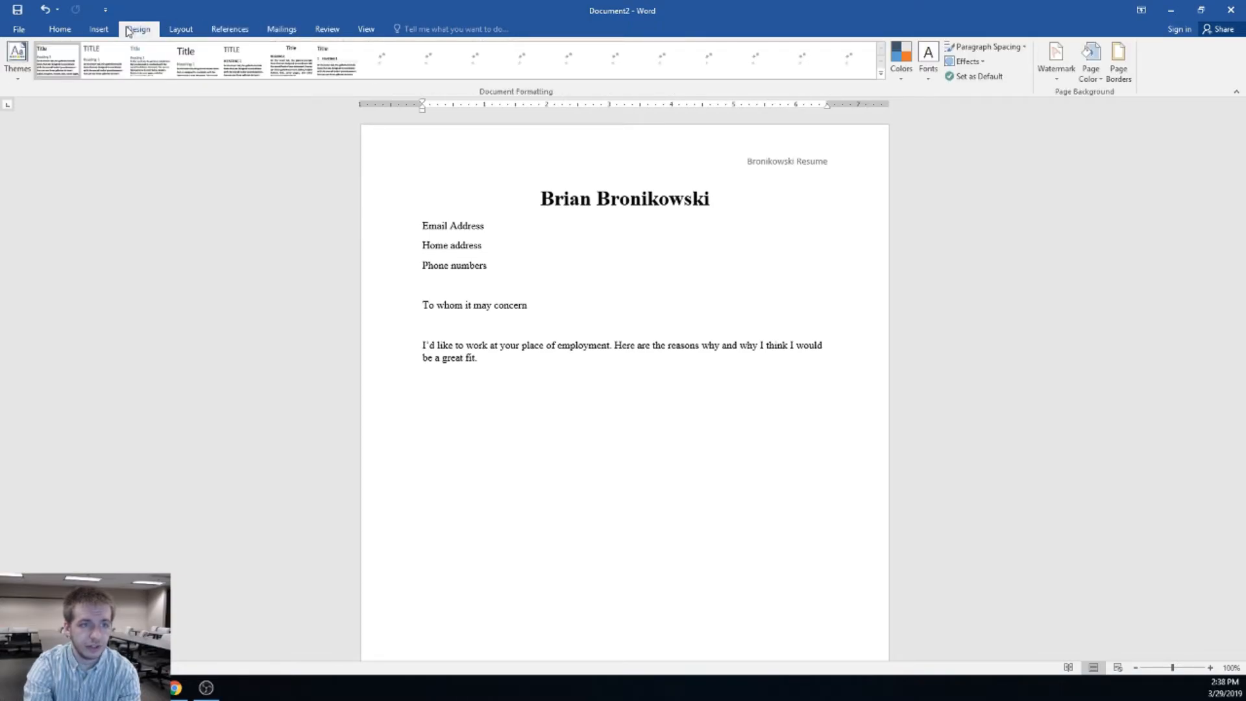
{"action": "left_click", "coordinate": [190, 31]}
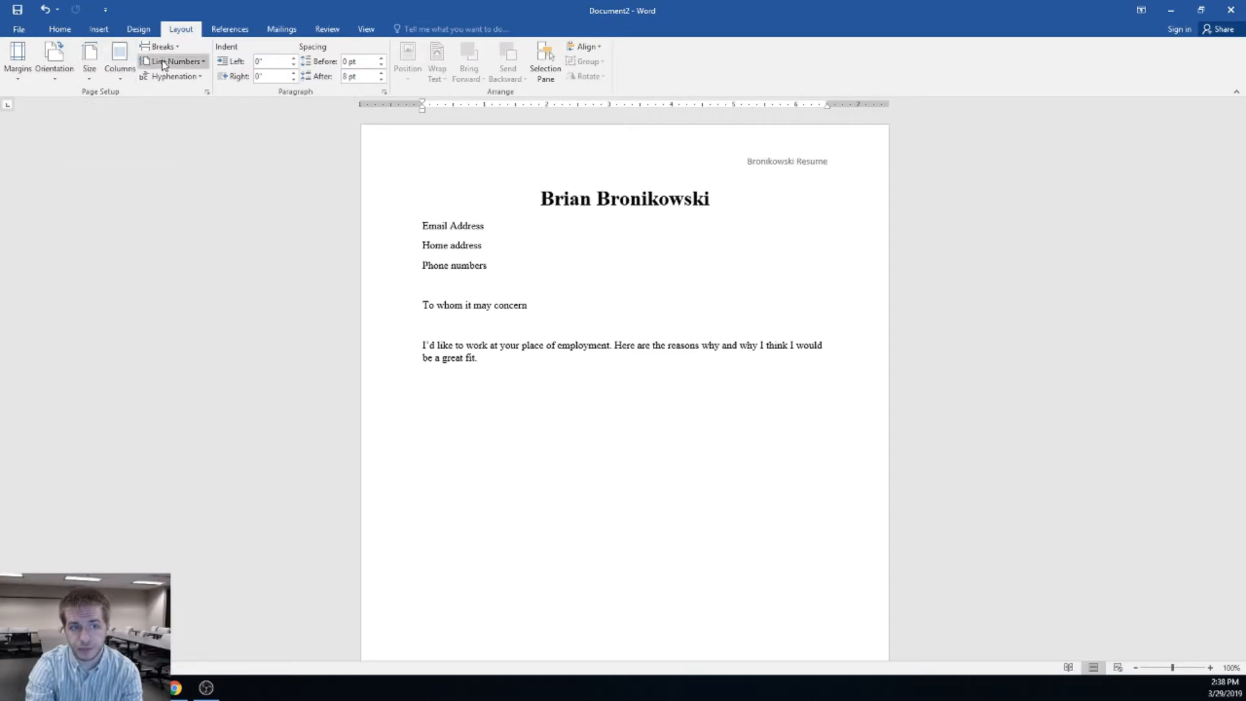
Preview the Size and Orientation choices without changing them, ending on the View commands
{"action": "left_click", "coordinate": [87, 81]}
{"action": "left_click", "coordinate": [88, 77]}
{"action": "left_click", "coordinate": [54, 65]}
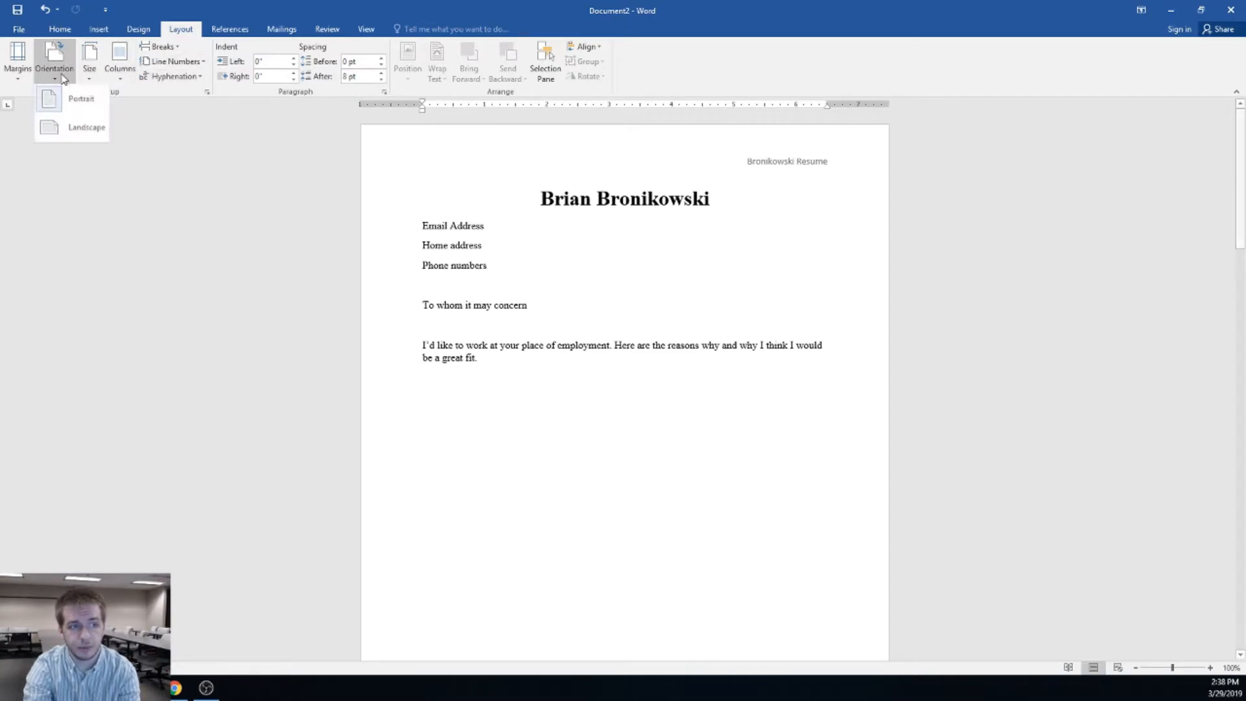
{"action": "left_click", "coordinate": [194, 221]}
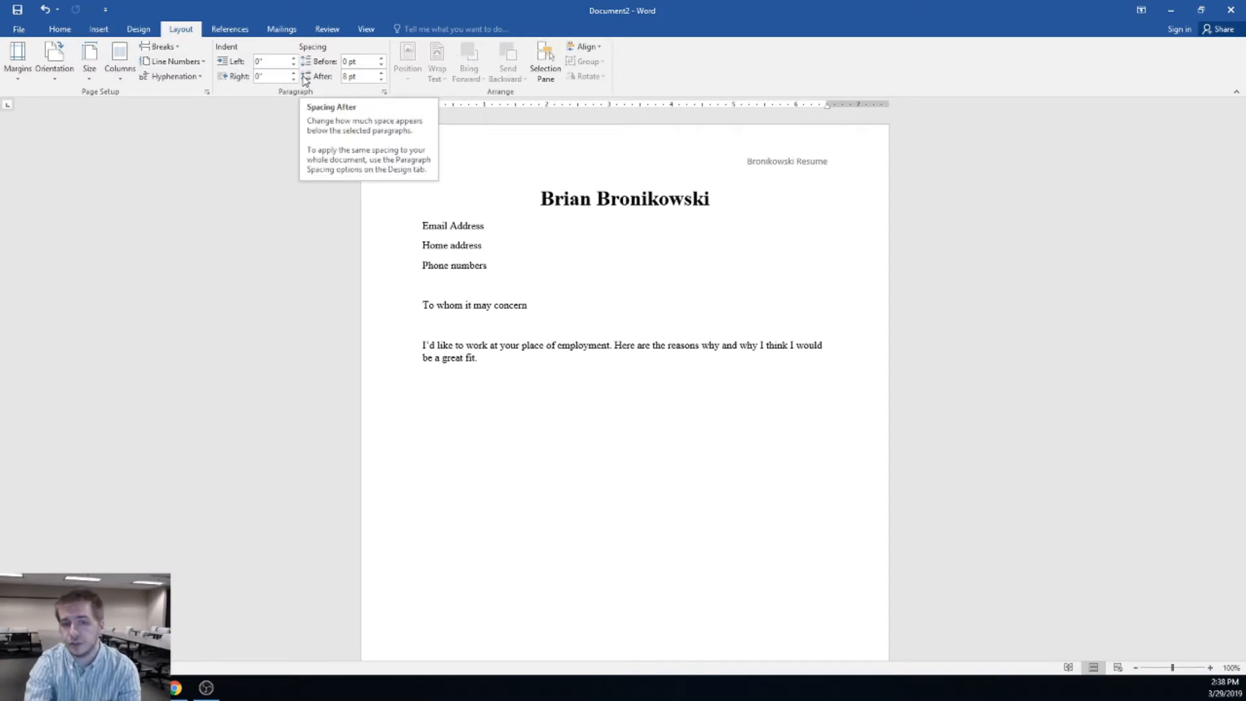
{"action": "left_click", "coordinate": [364, 29]}
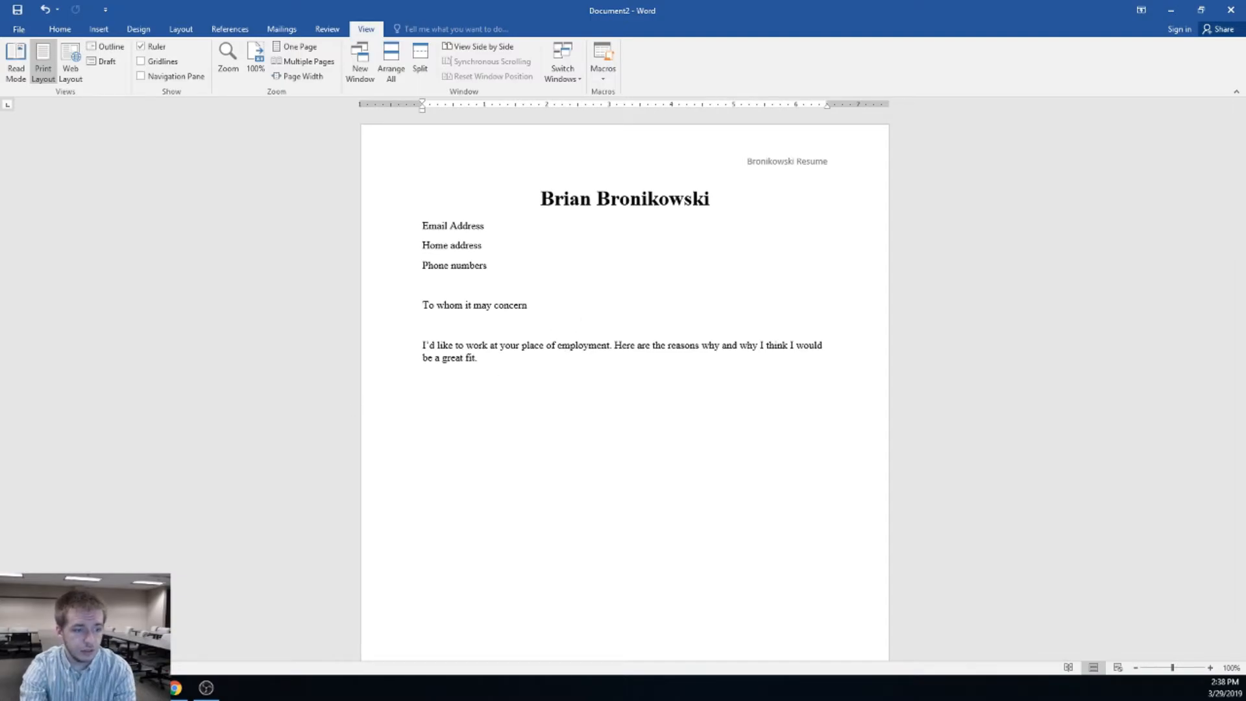
{"action": "left_click", "coordinate": [211, 688]}
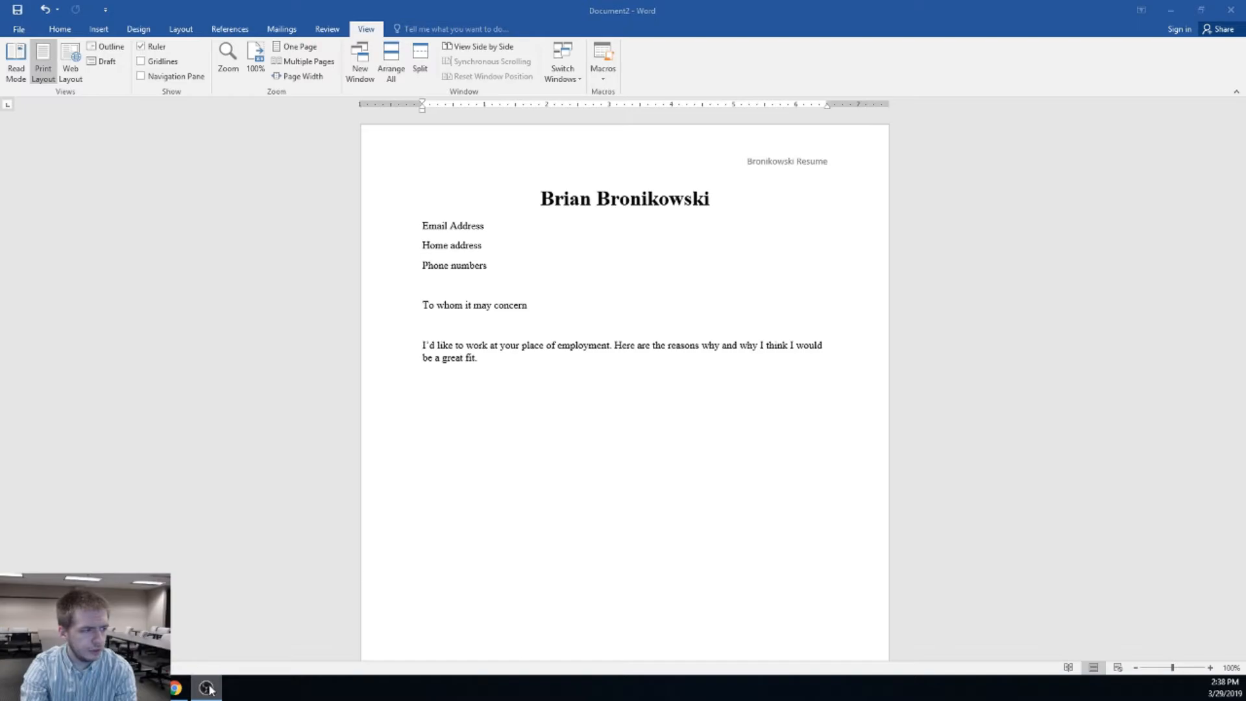
{"action": "left_click", "coordinate": [208, 688]}
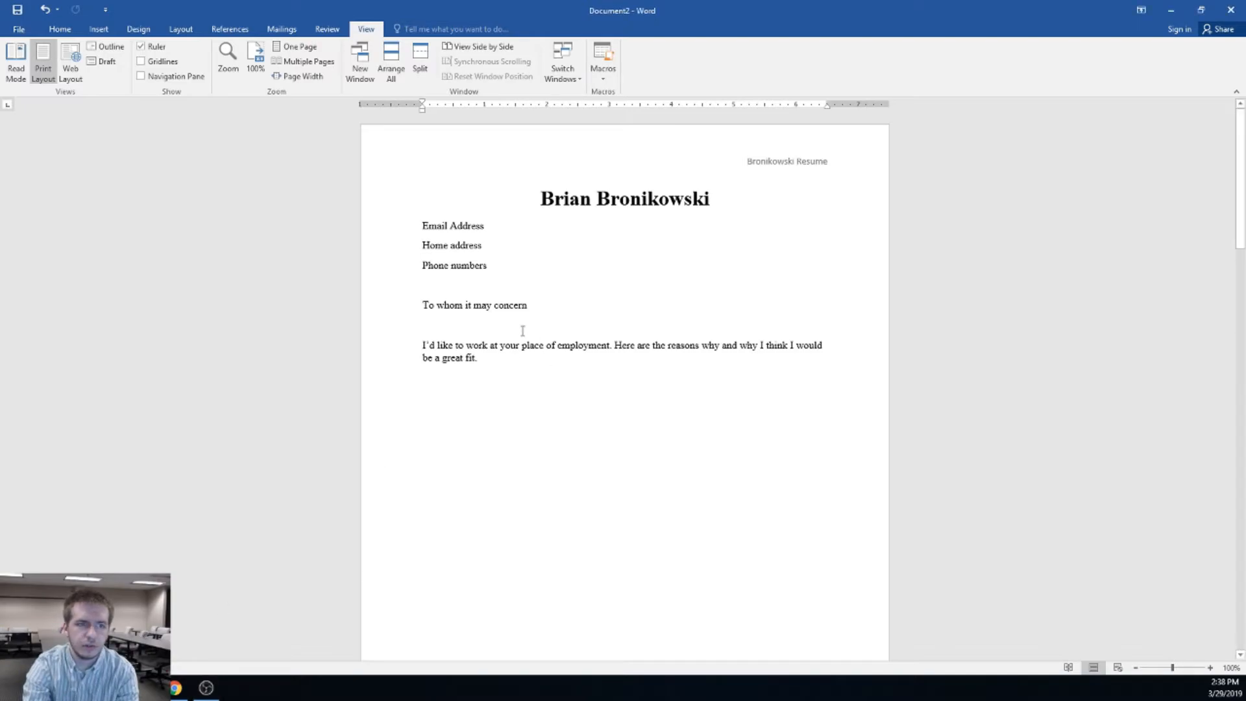
{"action": "left_click", "coordinate": [24, 77]}
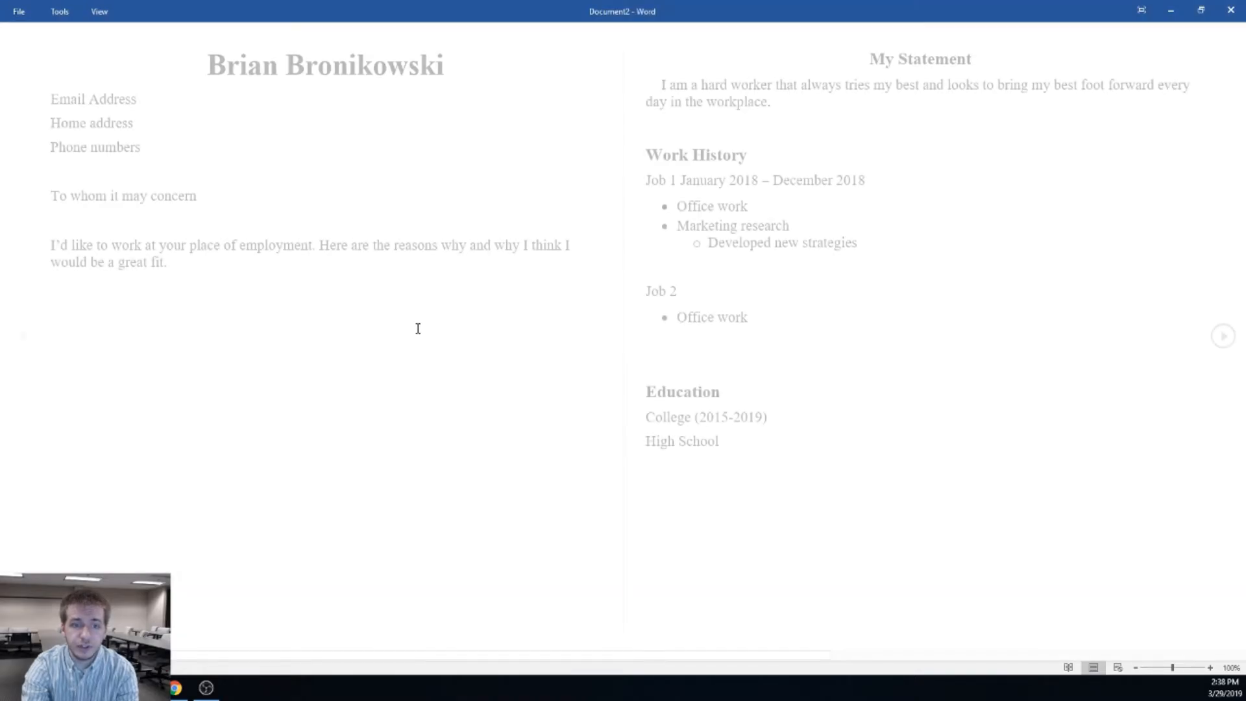
{"action": "scroll", "coordinate": [558, 340], "scroll_direction": "down", "scroll_amount": 1}
{"action": "scroll", "coordinate": [634, 333], "scroll_direction": "up", "scroll_amount": 1}
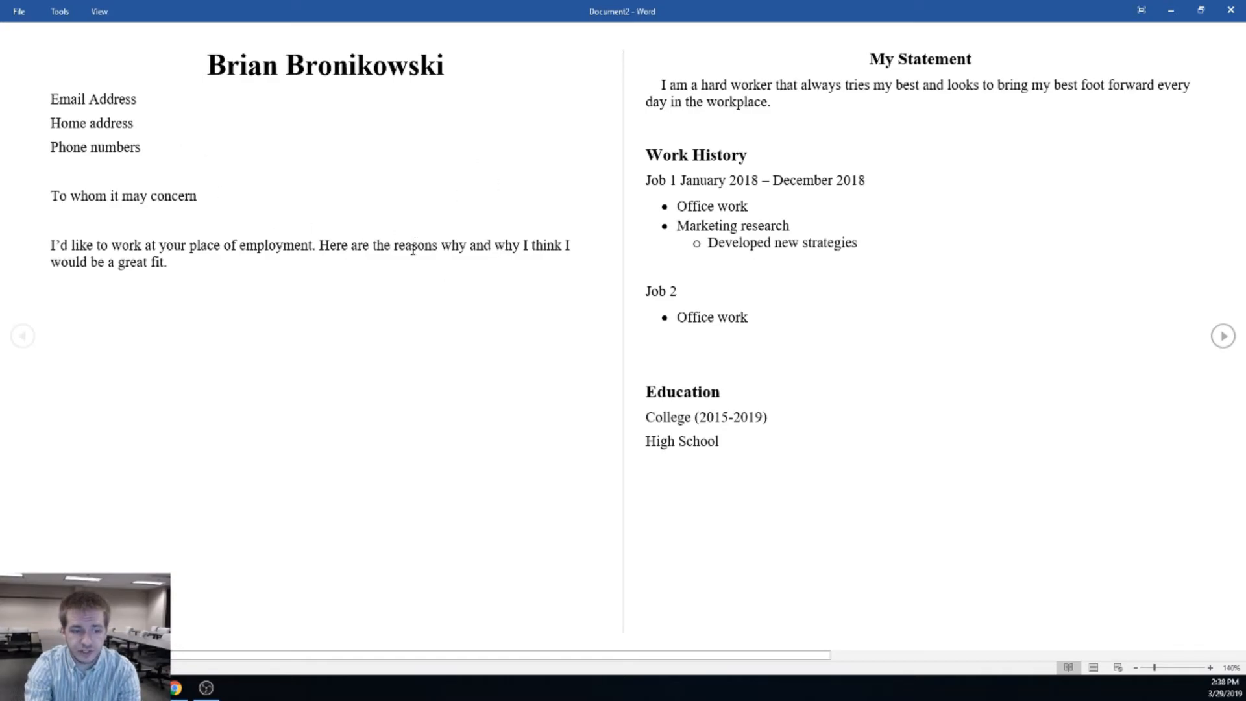
{"action": "scroll", "coordinate": [353, 275], "scroll_direction": "down", "scroll_amount": 1}
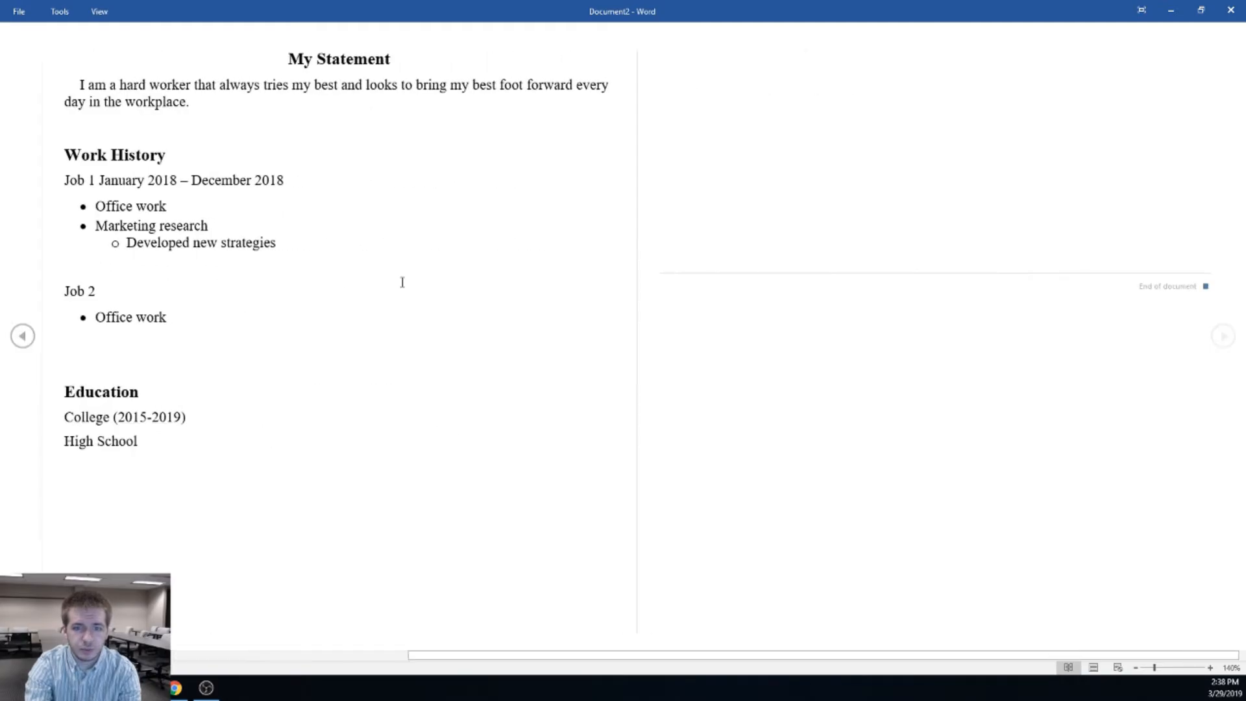
{"action": "scroll", "coordinate": [464, 340], "scroll_direction": "up", "scroll_amount": 1}
{"action": "scroll", "coordinate": [444, 351], "scroll_direction": "down", "scroll_amount": 1}
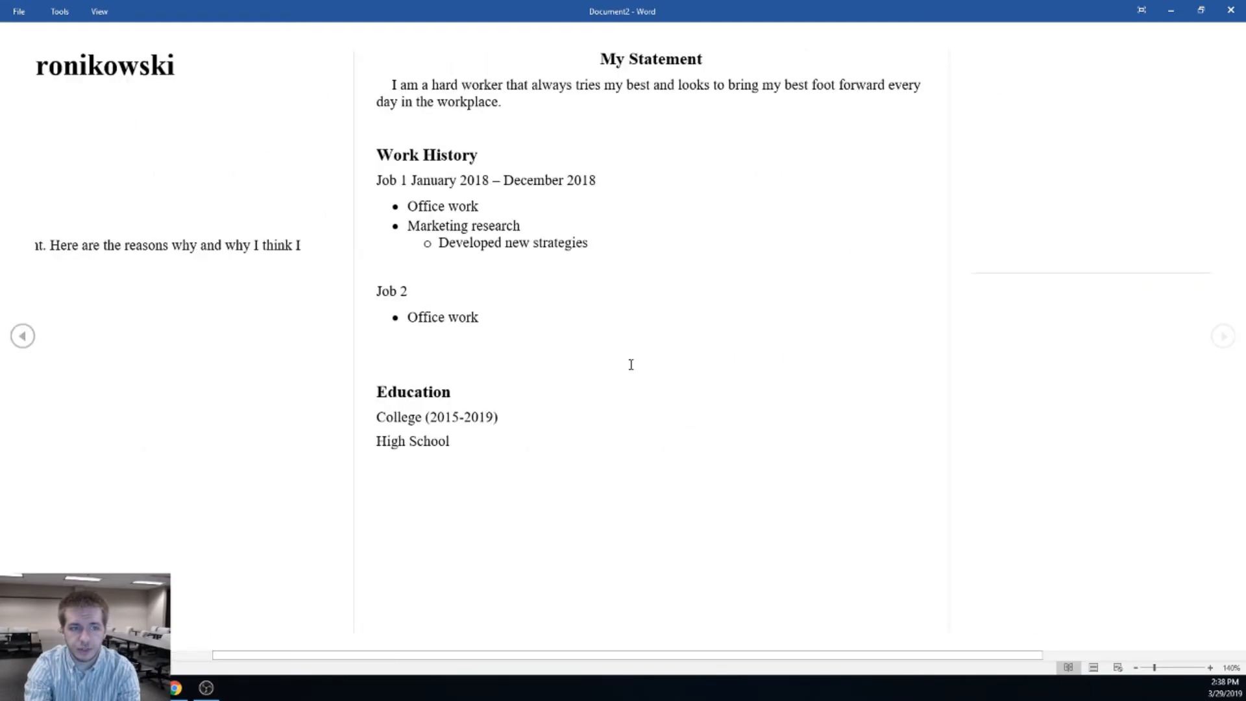
{"action": "scroll", "coordinate": [267, 236], "scroll_direction": "up", "scroll_amount": 1}
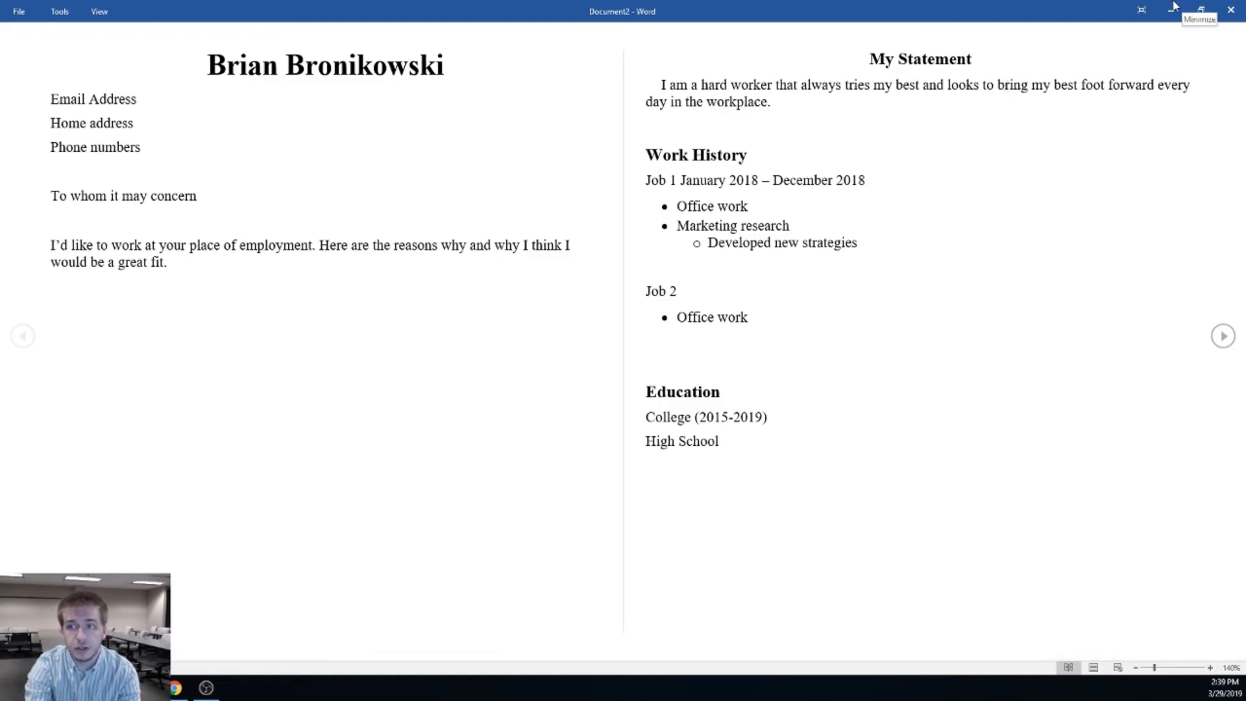
{"action": "left_click", "coordinate": [1231, 10]}
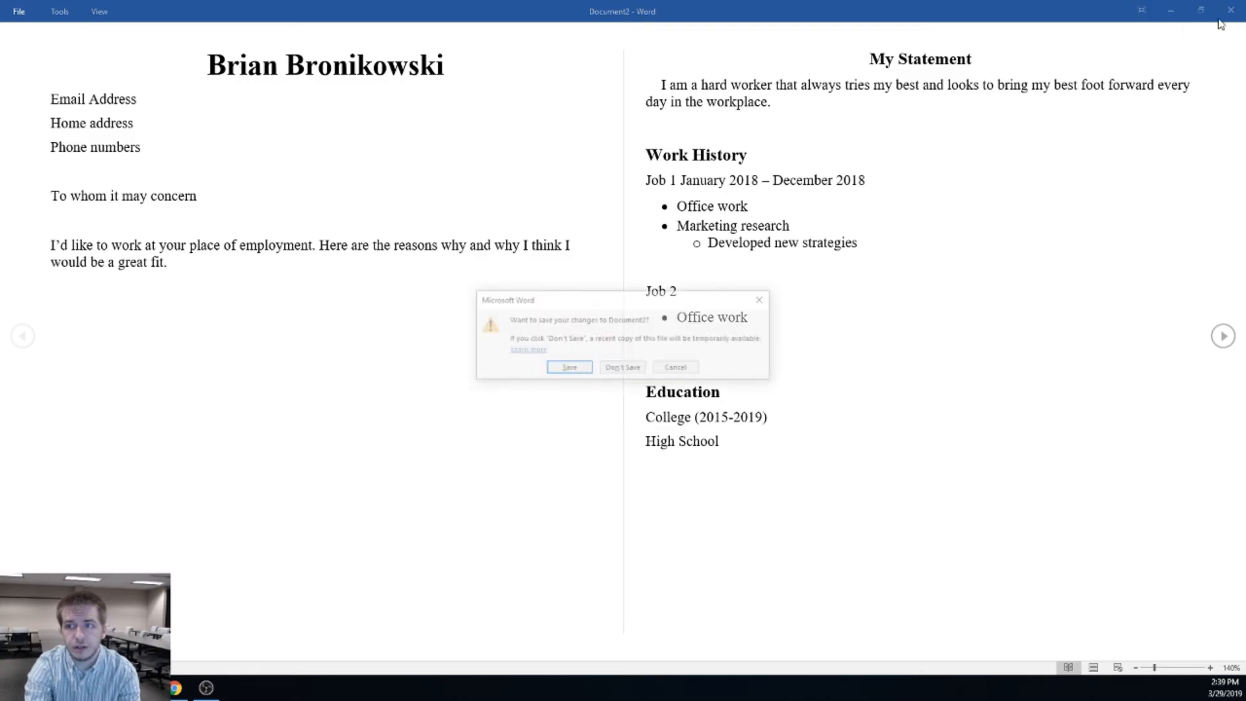
{"action": "left_click", "coordinate": [690, 369]}
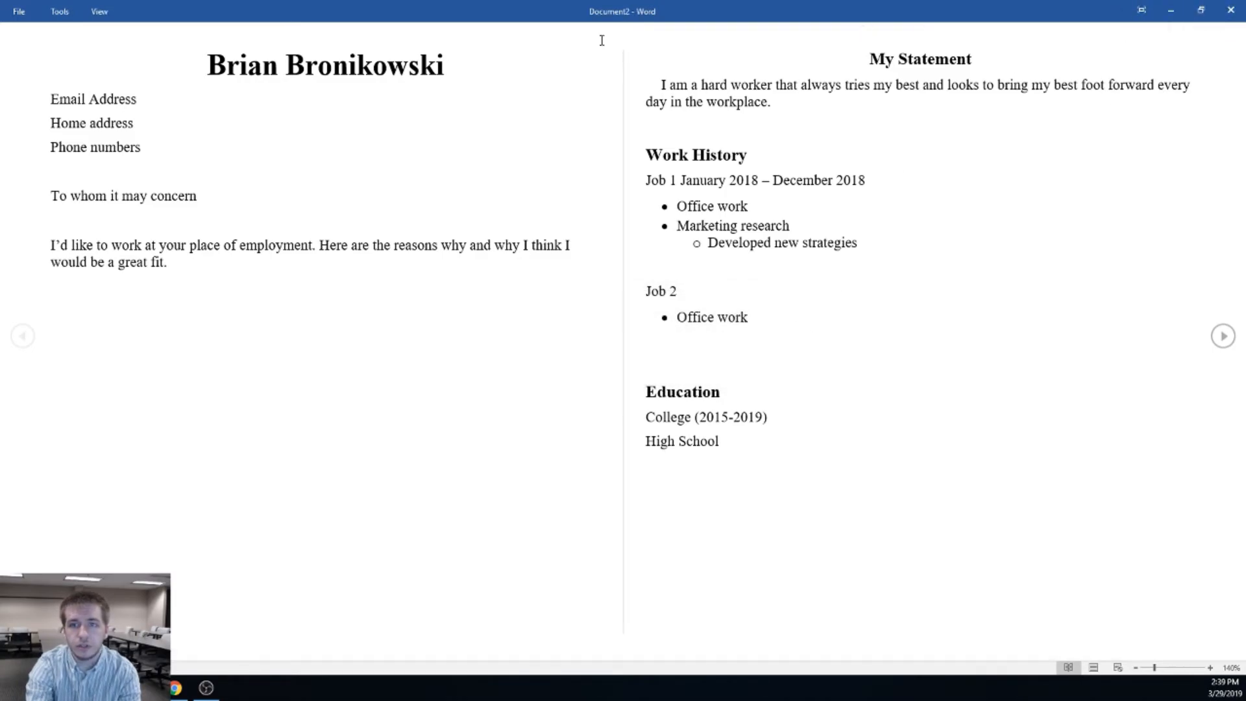
{"action": "left_click", "coordinate": [100, 12]}
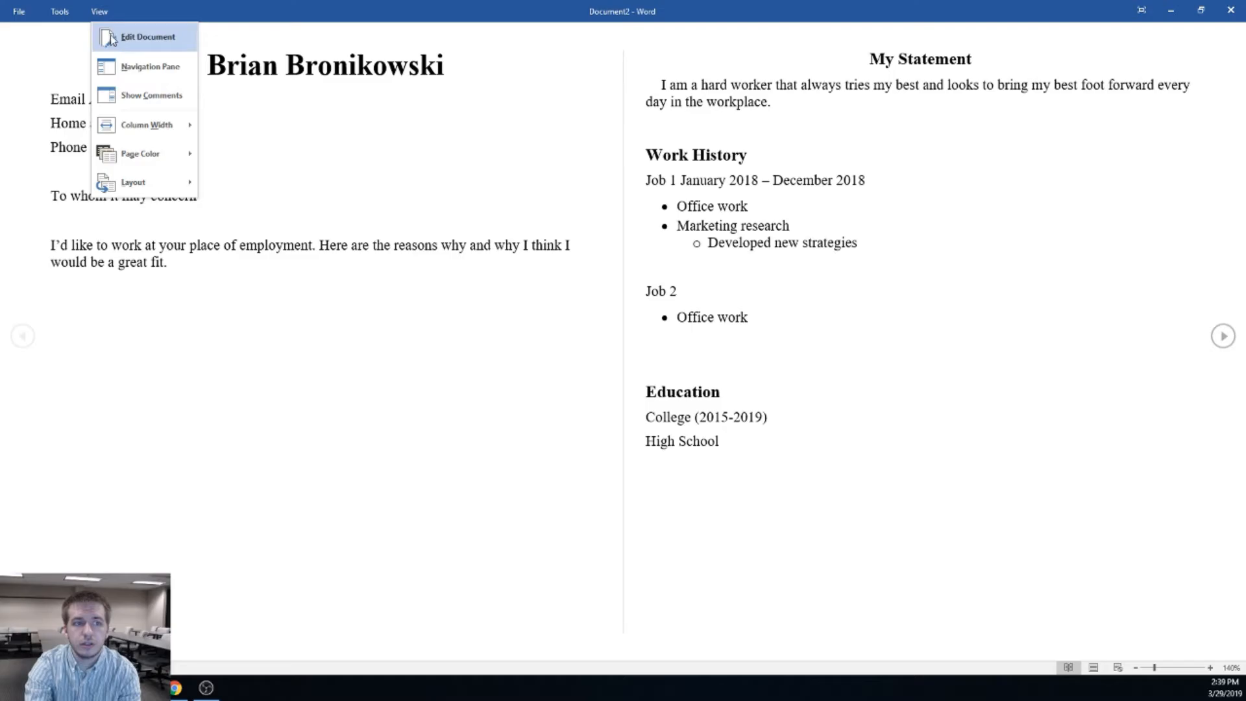
{"action": "left_click", "coordinate": [117, 35]}
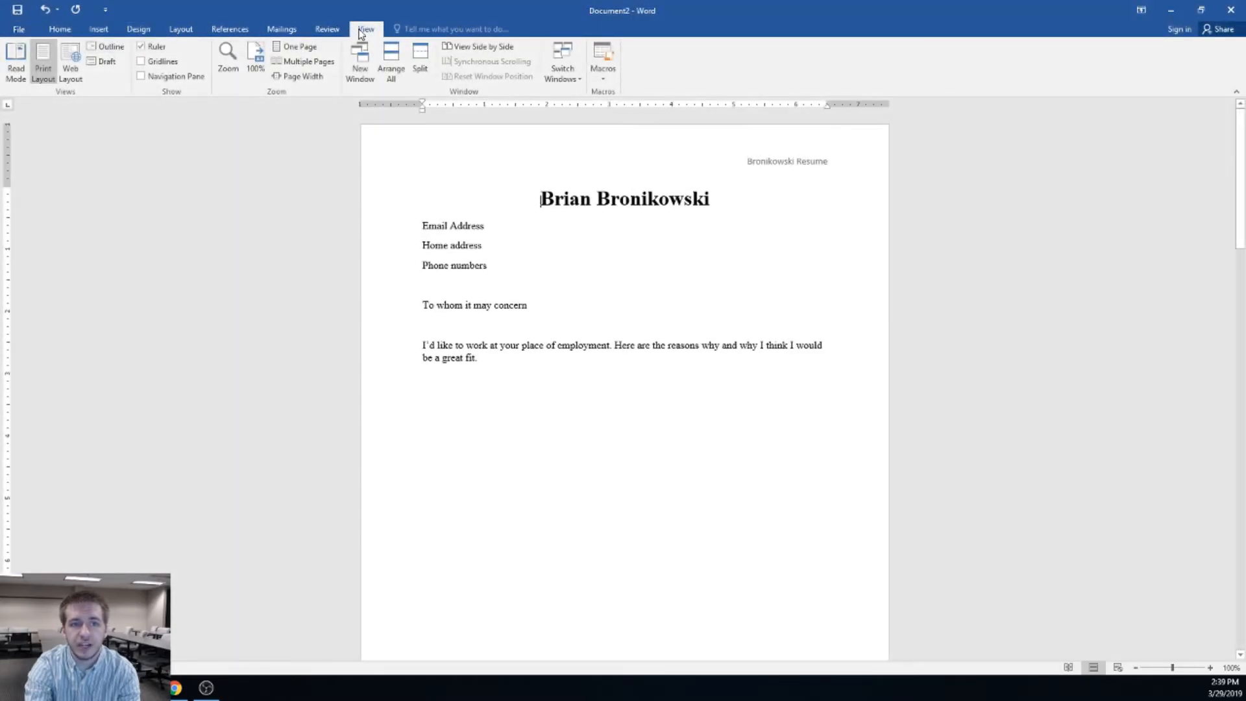
{"action": "left_click", "coordinate": [16, 63]}
{"action": "left_click", "coordinate": [104, 12]}
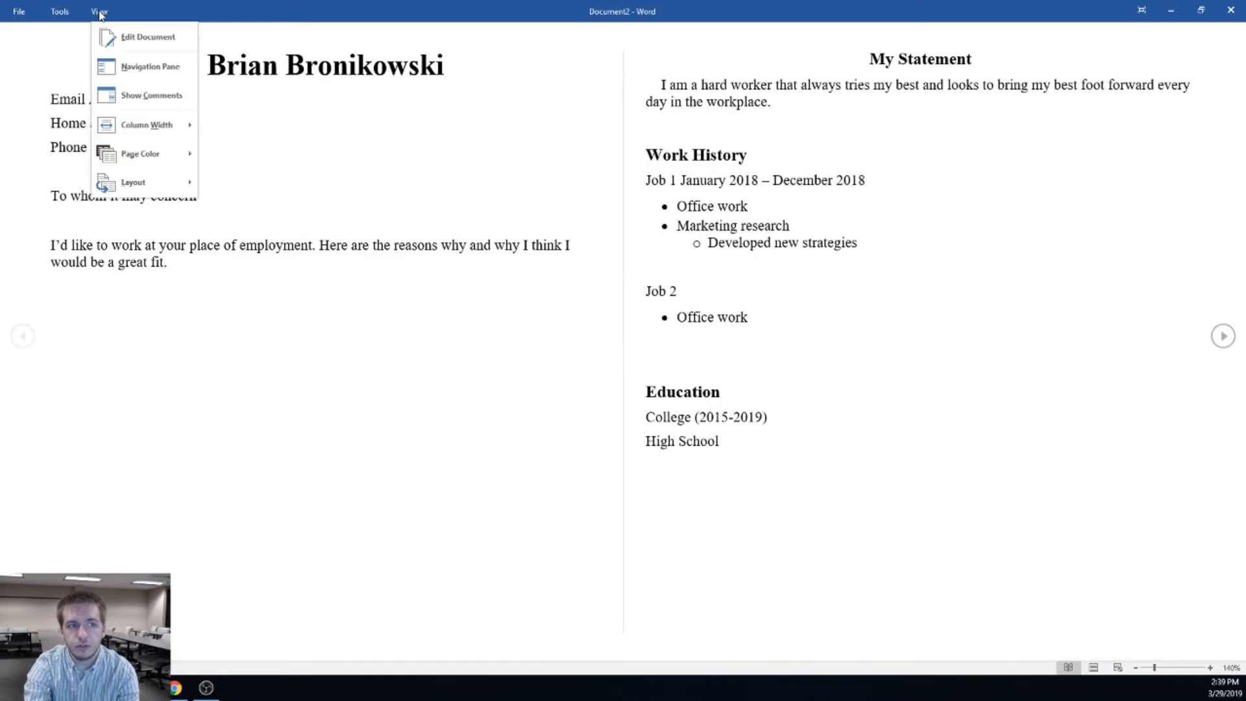
{"action": "left_click", "coordinate": [122, 36]}
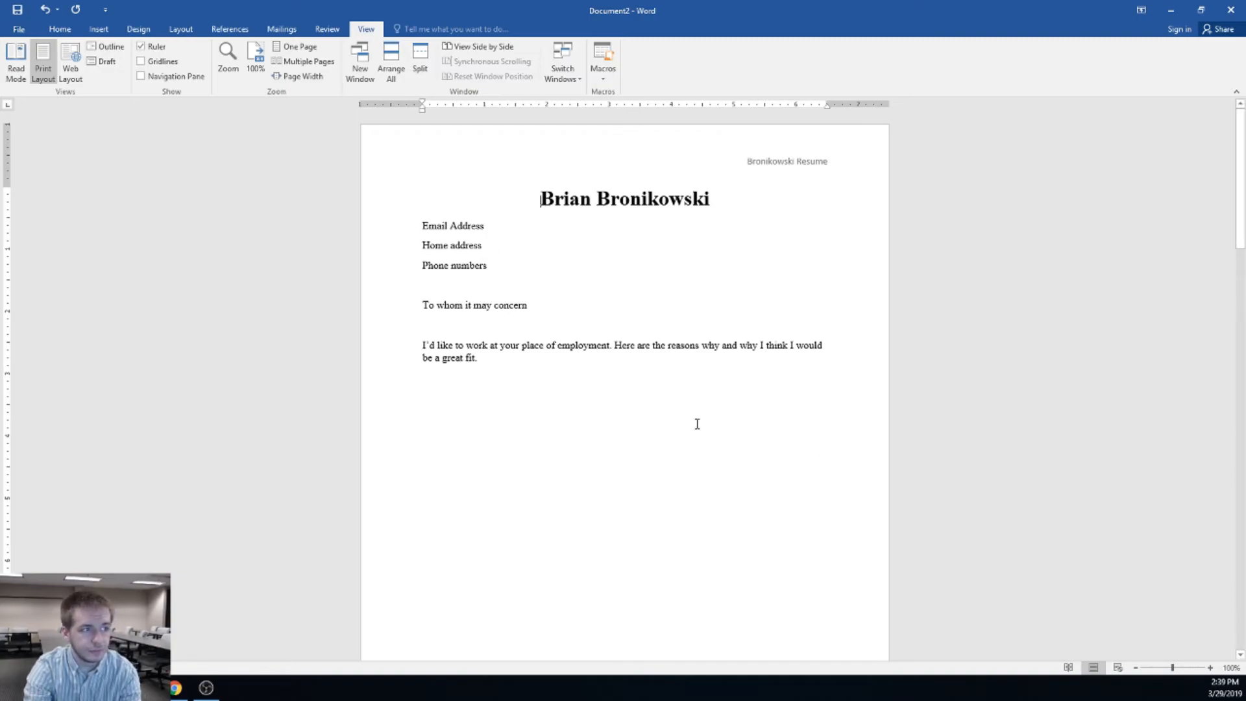
{"action": "scroll", "coordinate": [517, 383], "scroll_direction": "down", "scroll_amount": 15}
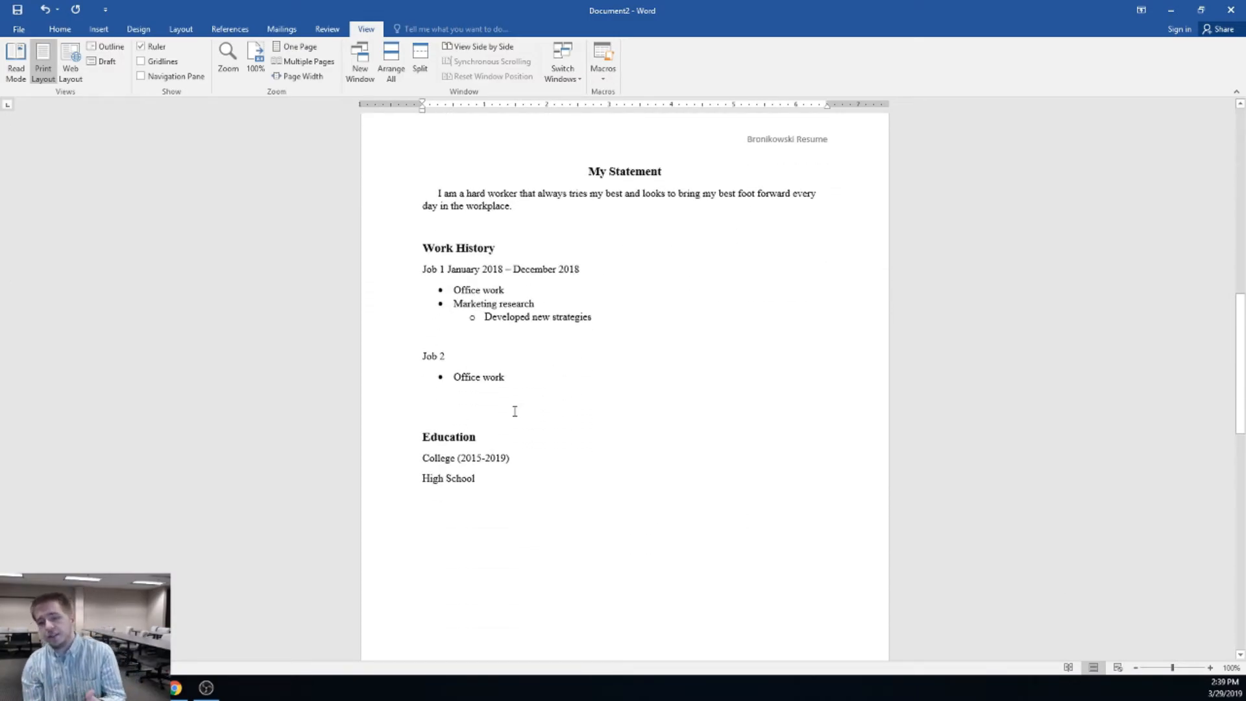
{"action": "scroll", "coordinate": [512, 454], "scroll_direction": "up", "scroll_amount": 10}
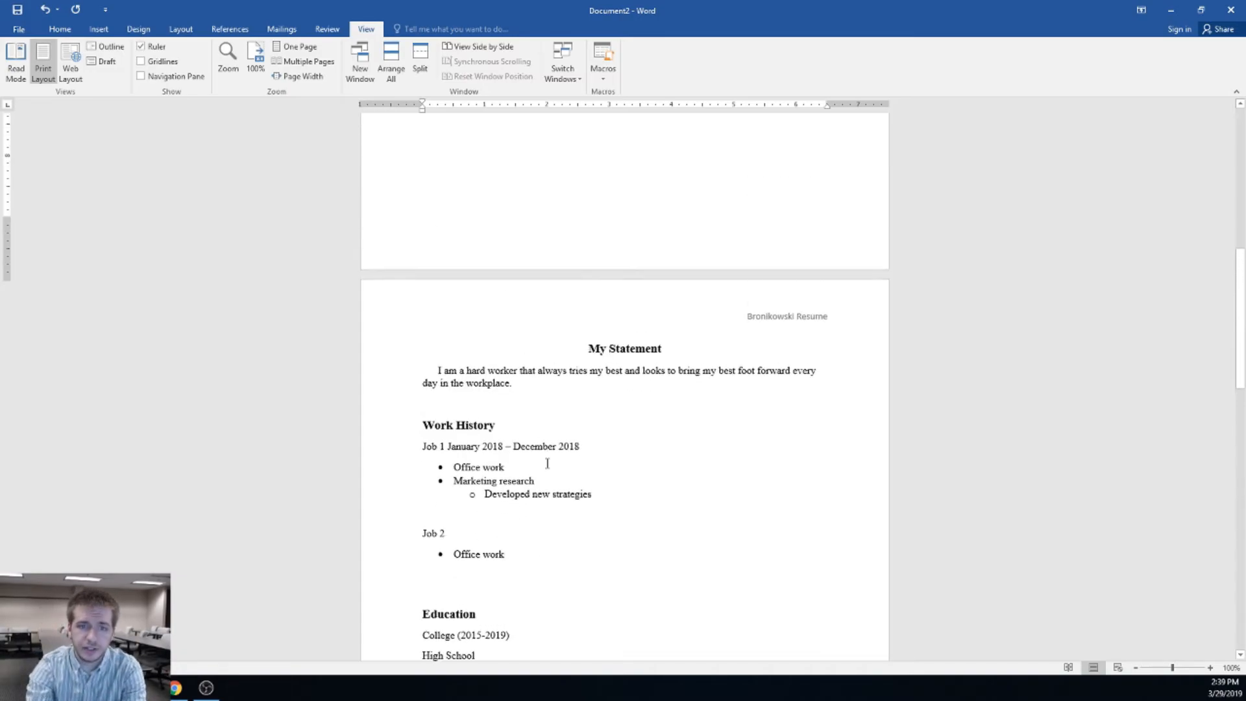
{"action": "scroll", "coordinate": [555, 434], "scroll_direction": "up", "scroll_amount": 8}
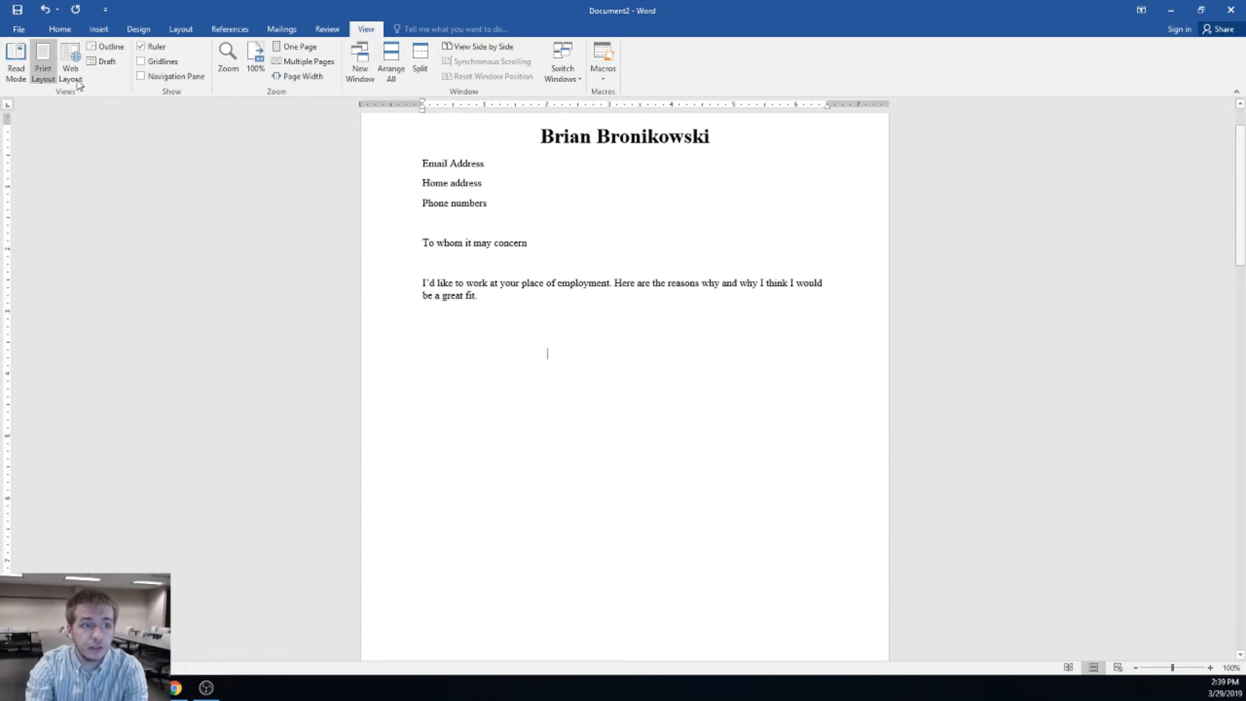
Save the document to This PC > Documents under the file name 'Resume'
{"action": "left_click", "coordinate": [8, 31]}
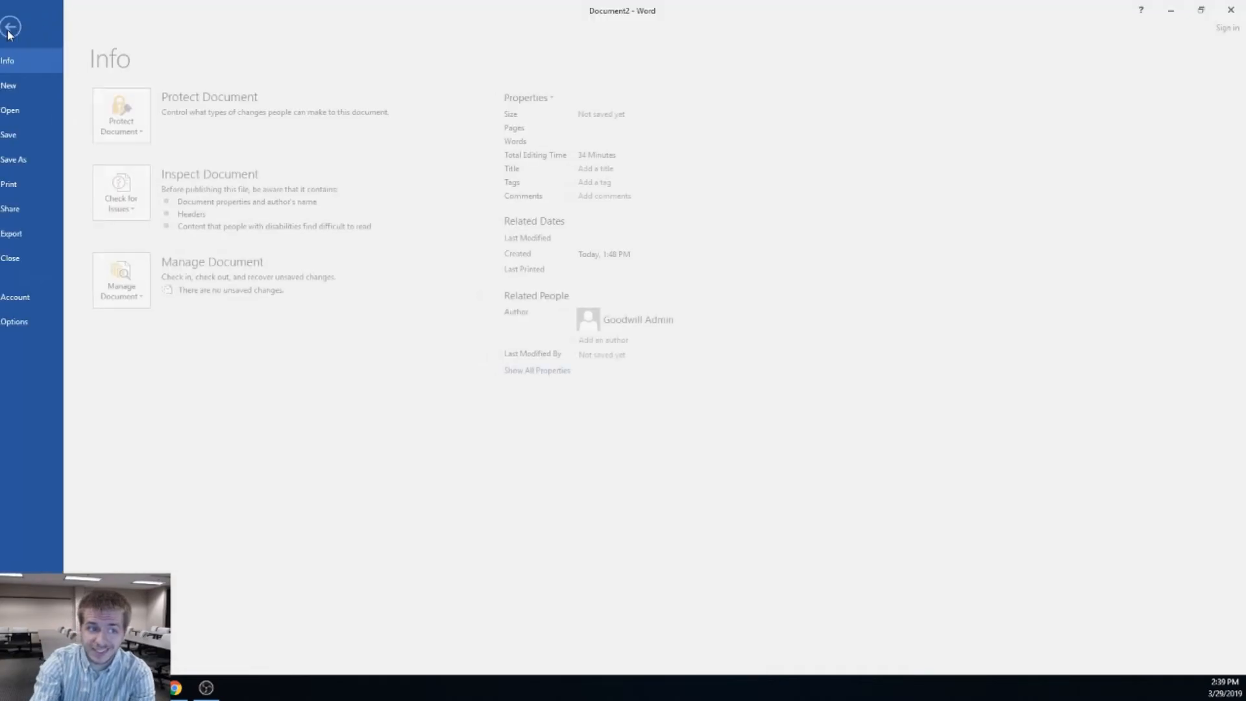
{"action": "left_click", "coordinate": [28, 138]}
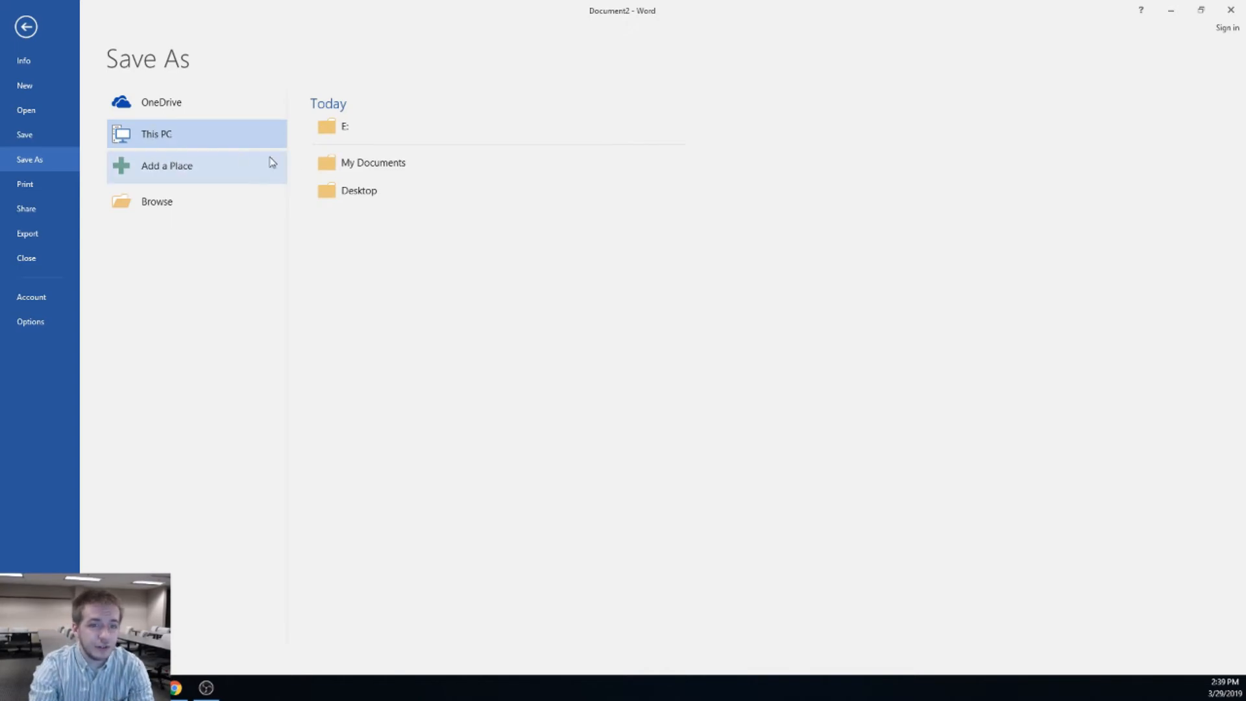
{"action": "left_click", "coordinate": [374, 170]}
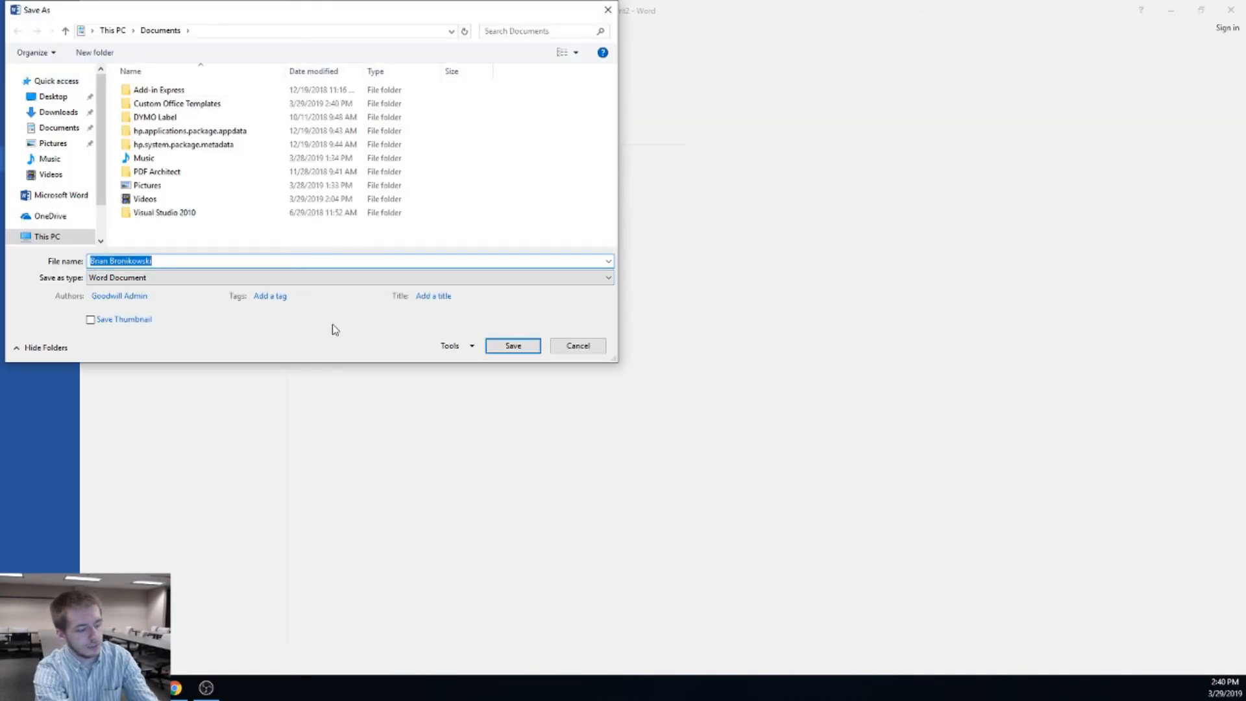
{"action": "type", "text": "Resume"}
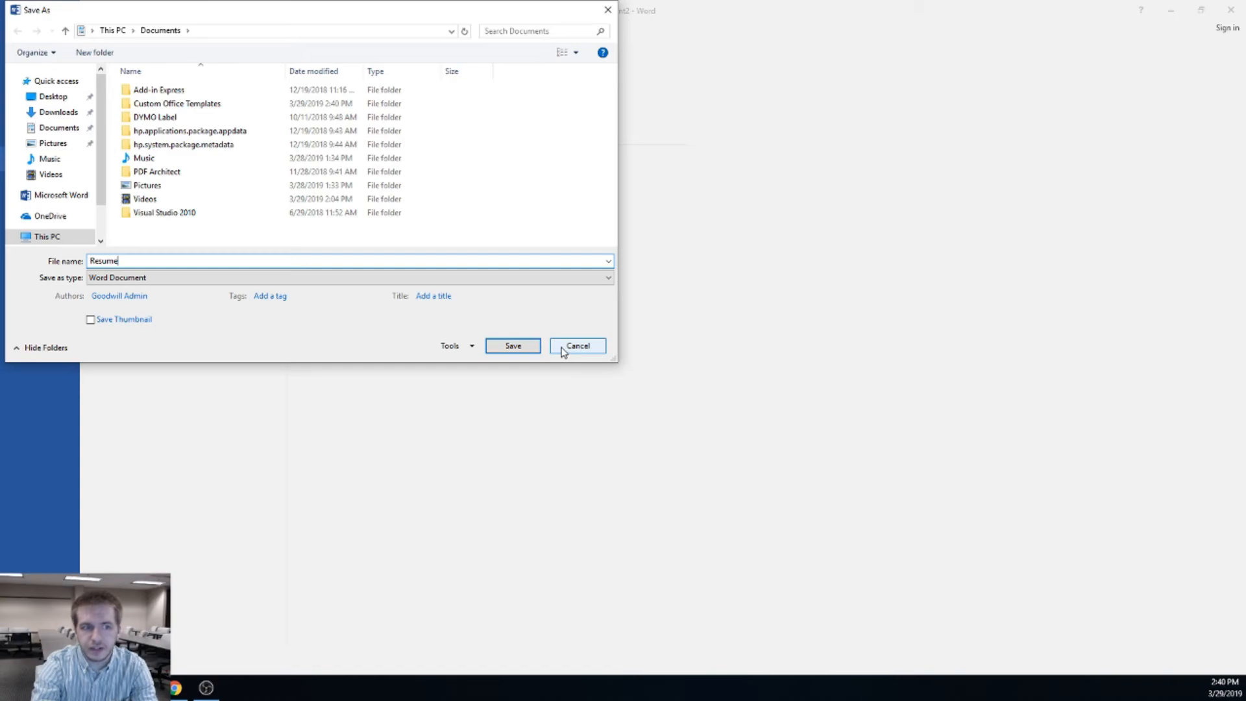
{"action": "left_click", "coordinate": [514, 346]}
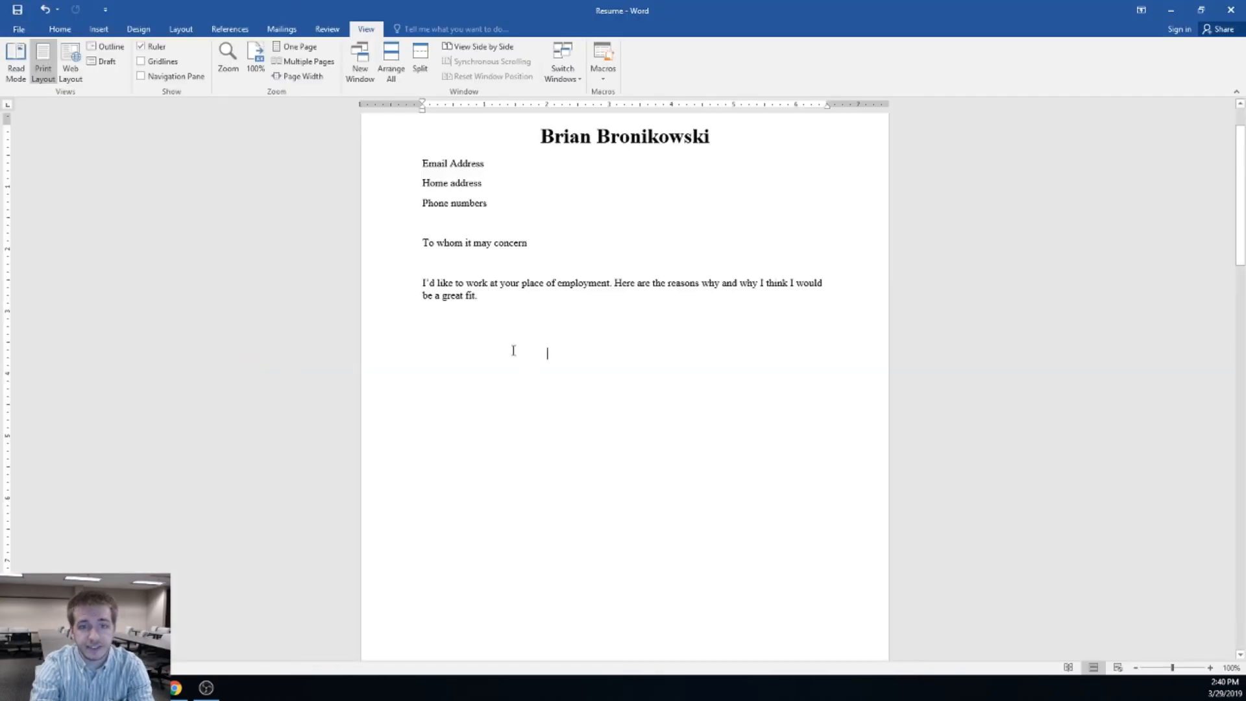